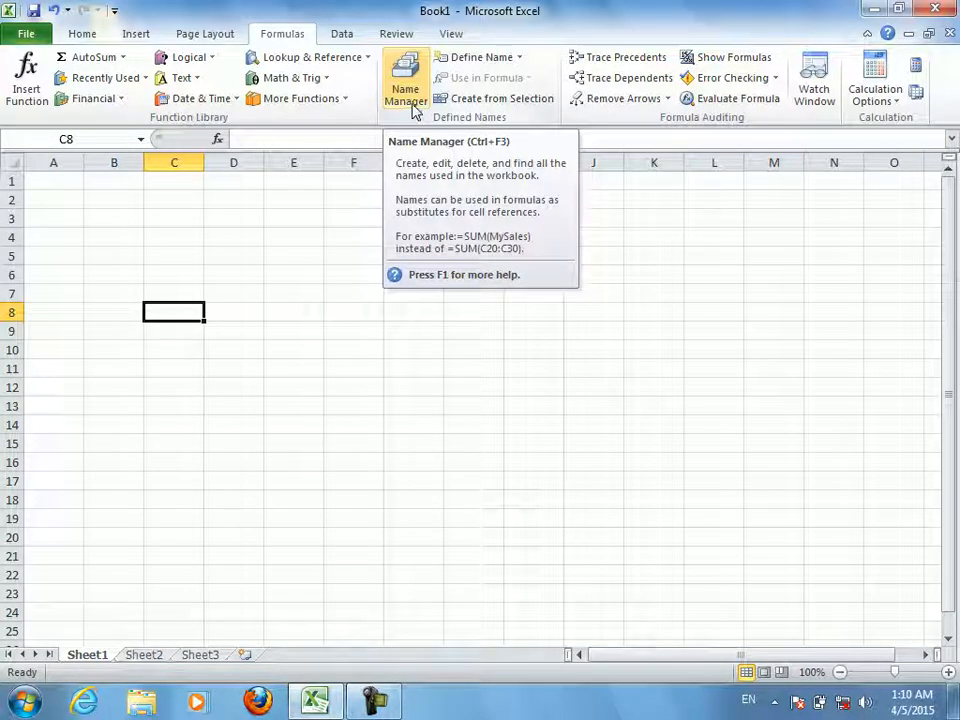
Enter the column headers Name in A1 and Salary in B1 of Sheet1
click(307, 259)
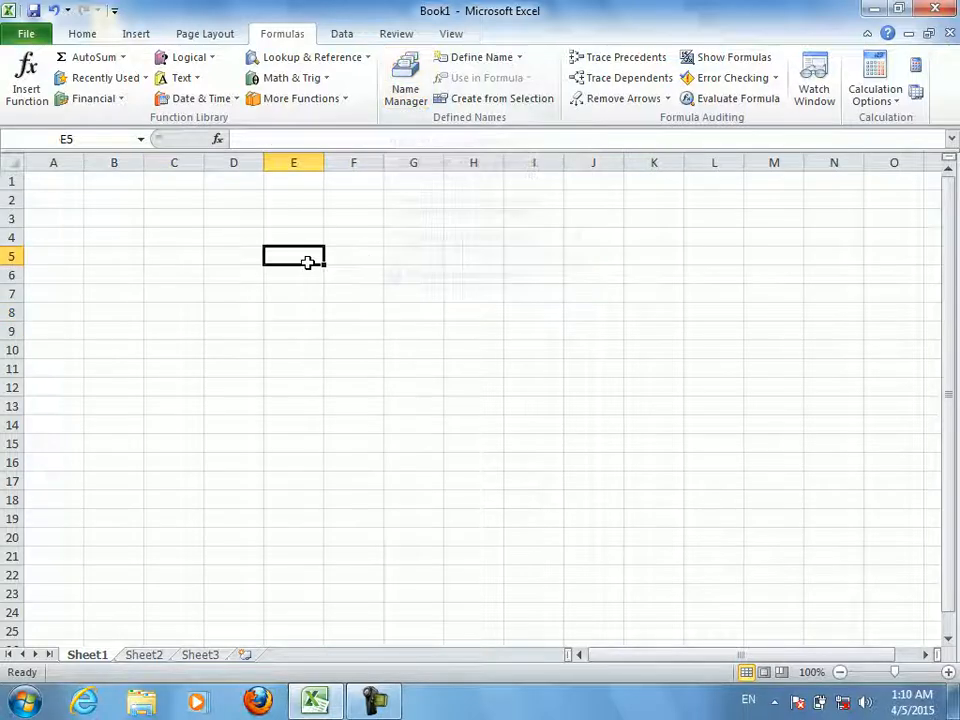
key(Left)
key(Left)
key(Left)
key(Left)
key(Up)
key(Up)
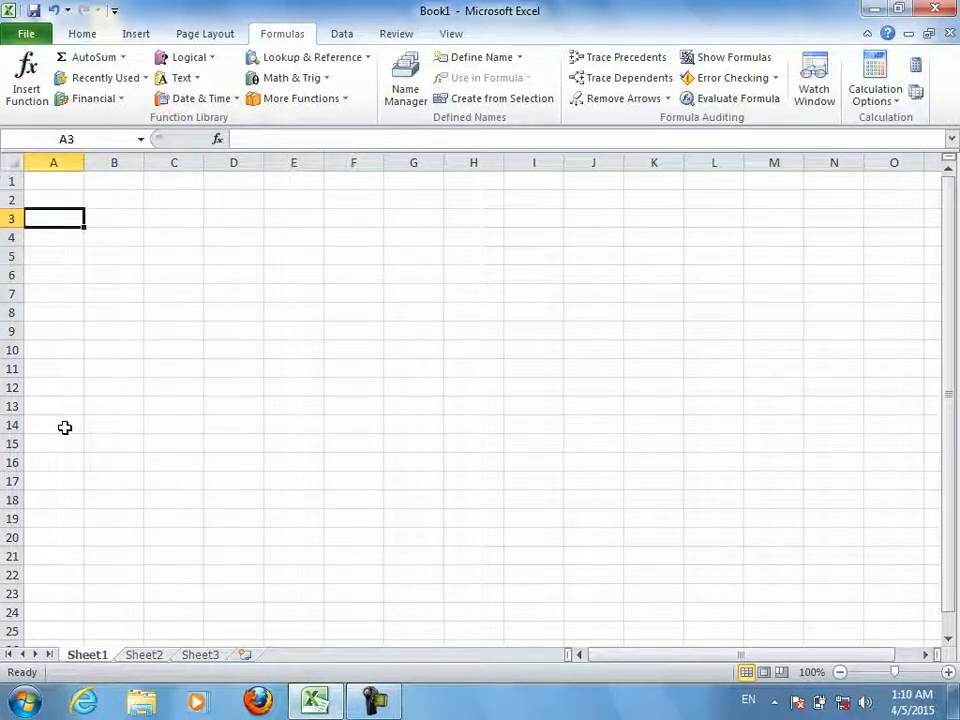
key(Up)
key(Up)
text(Name)
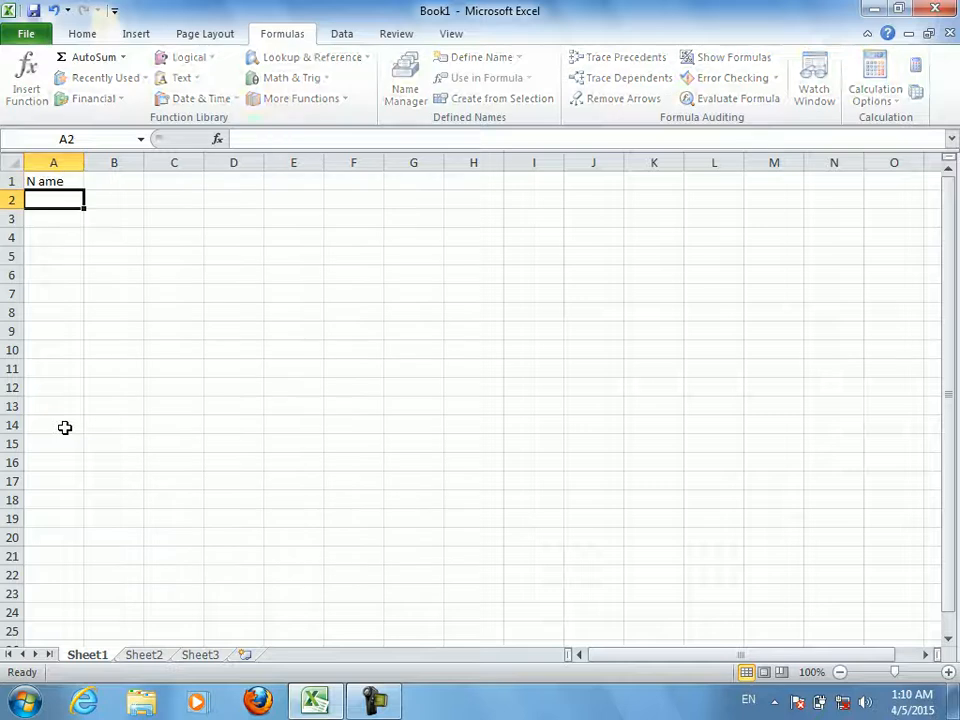
key(BackSpace)
key(BackSpace)
key(BackSpace)
text(B)
text(ame)
key(Return)
key(Up)
key(Right)
text(Salary)
key(Return)
Fill A2 to A4 under the Name header with three employees' first names
key(Left)
text(omer)
key(Return)
text(zahid)
key(Return)
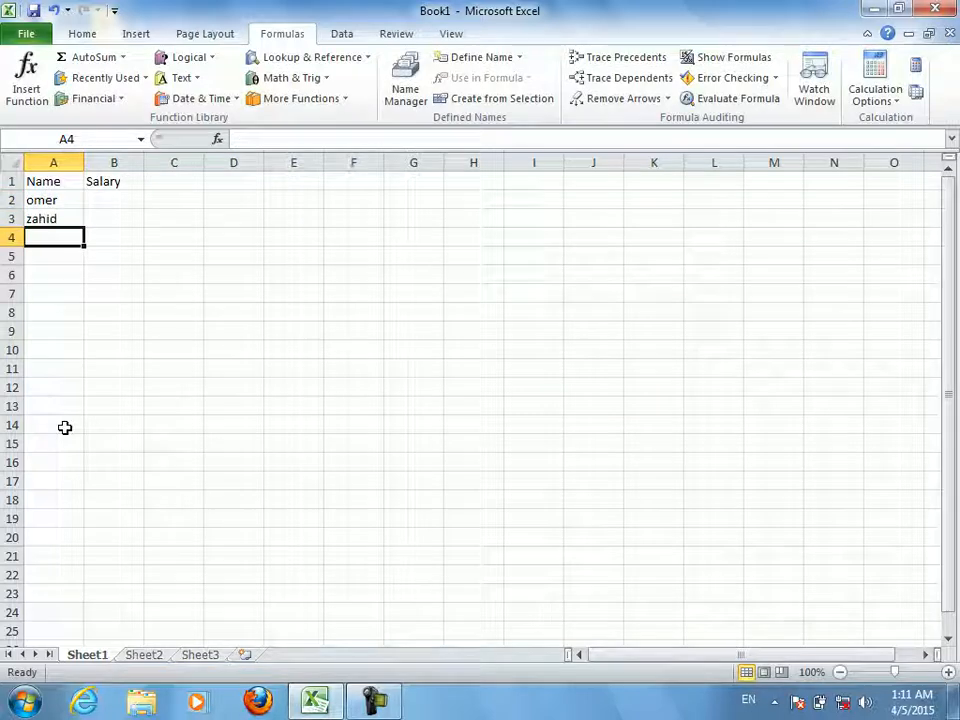
text(ali)
Enter the salaries 5000, 6000 and 7000 in B2 to B4 beside the three employees
key(Up)
key(Up)
key(Right)
text(5000)
key(Return)
text(6000)
key(Return)
text(7000)
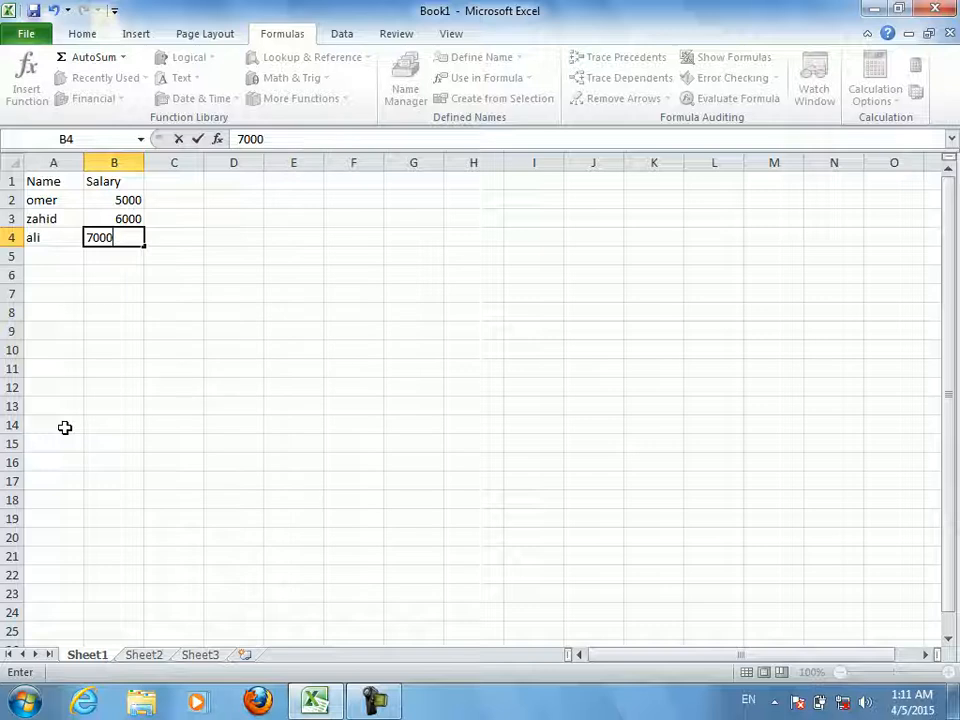
key(Return)
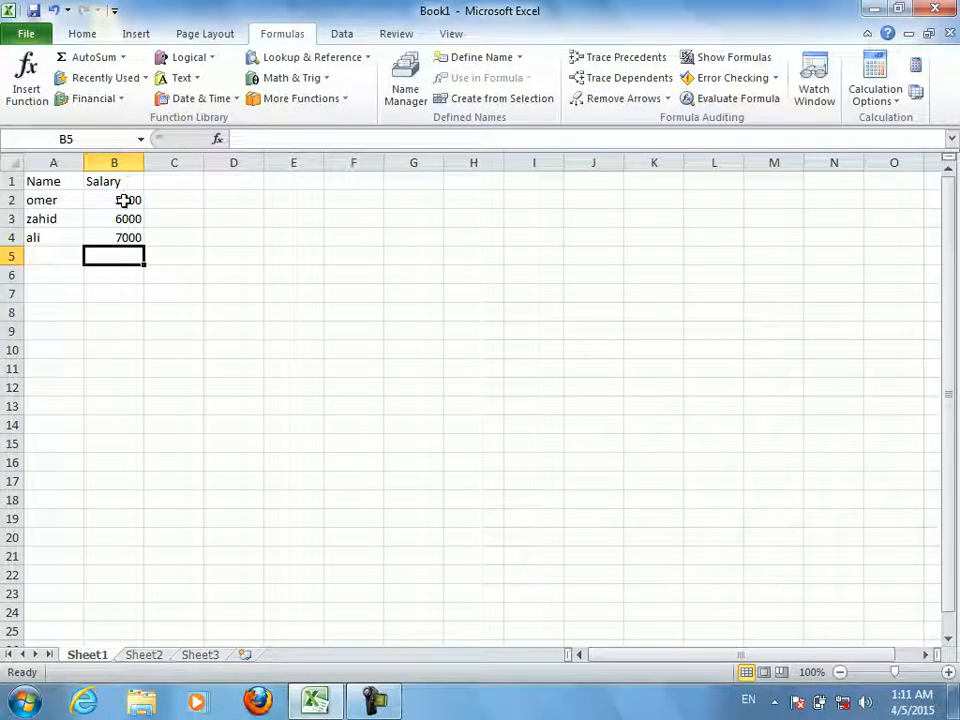
Try a formula in E13 of Sheet3 that calls the first employee's name with empty parentheses, and clear the cell
click(198, 657)
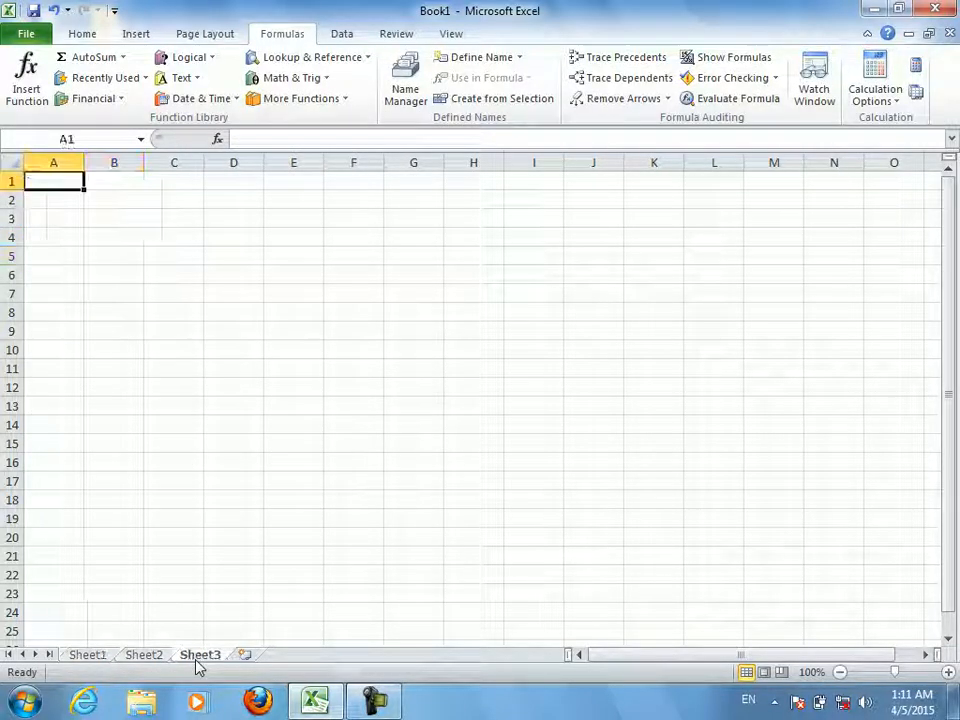
click(276, 405)
text(=omer)
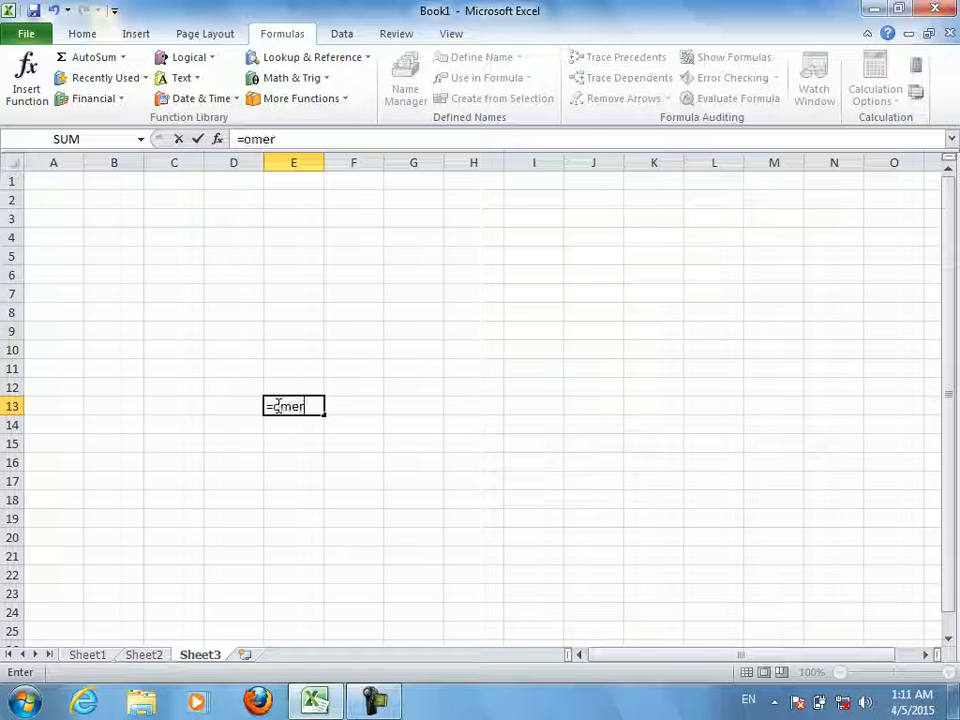
text(()
key(Return)
key(Up)
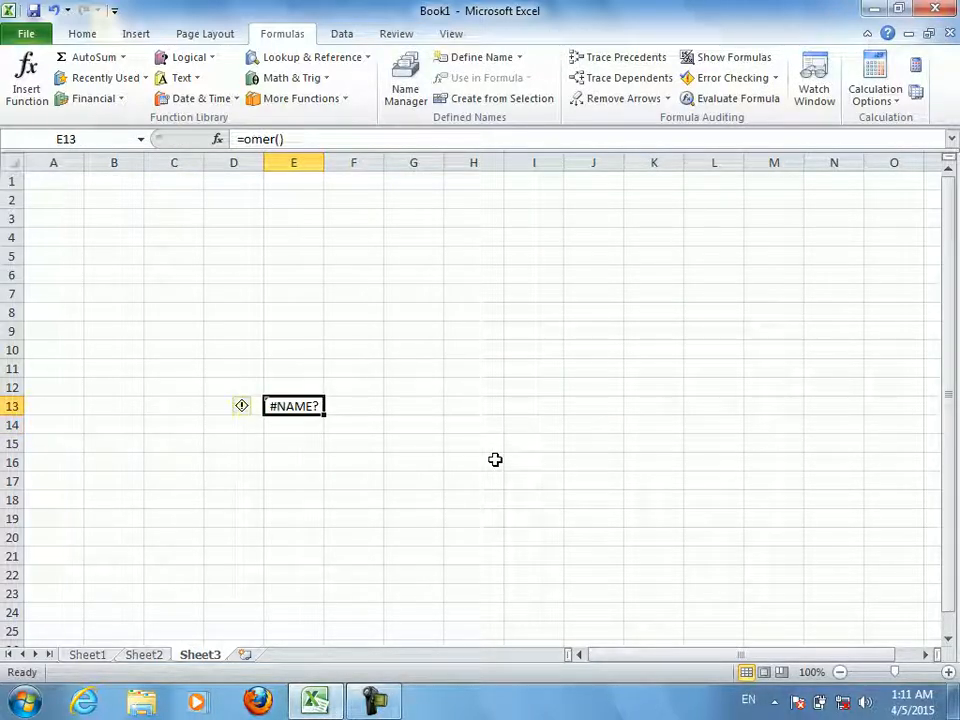
key(Delete)
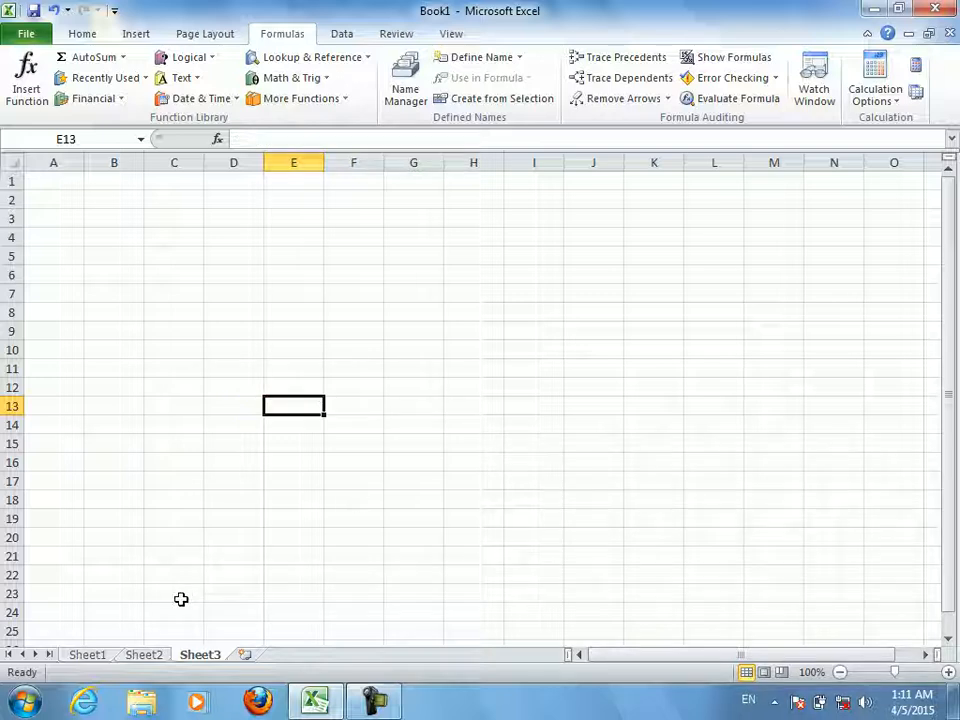
Define a workbook-scope name for Sheet1 cell B2, using the first employee's name from A2
click(102, 656)
click(117, 199)
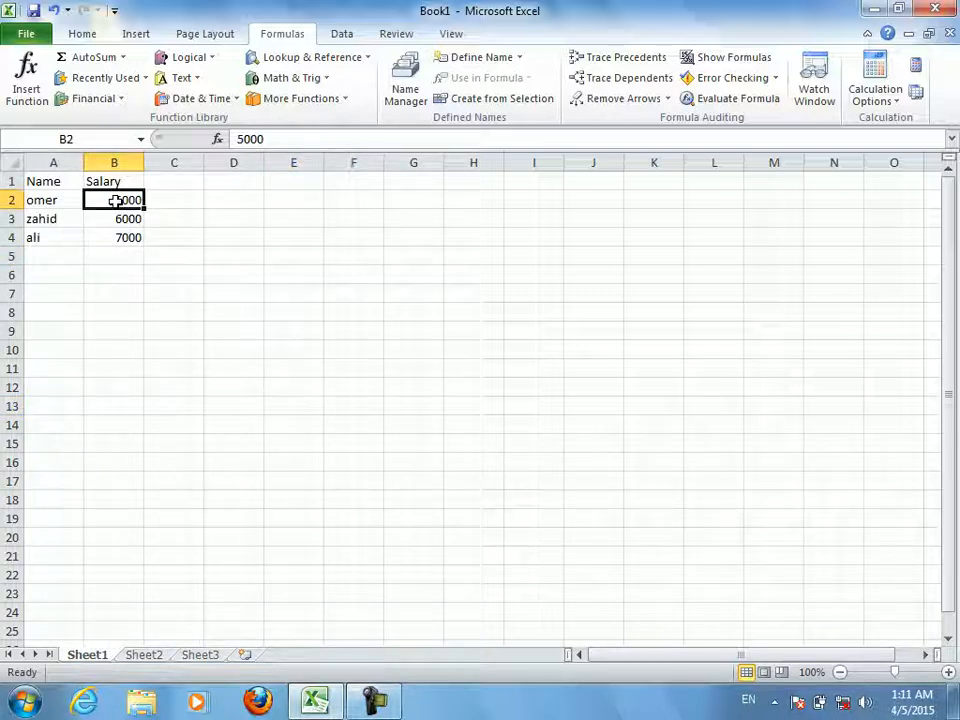
click(397, 77)
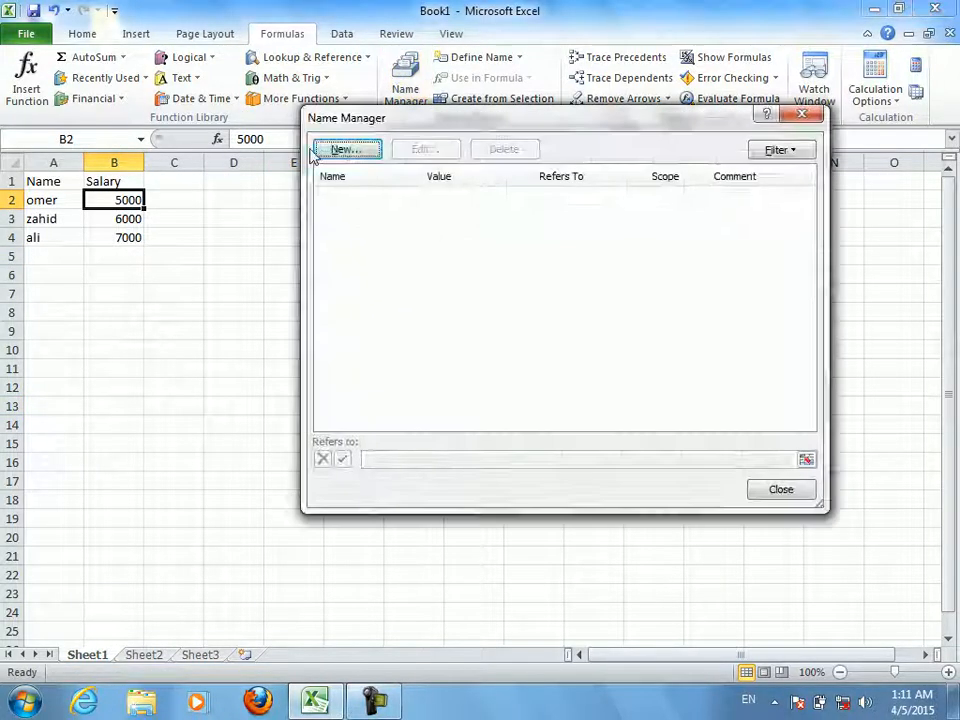
click(343, 150)
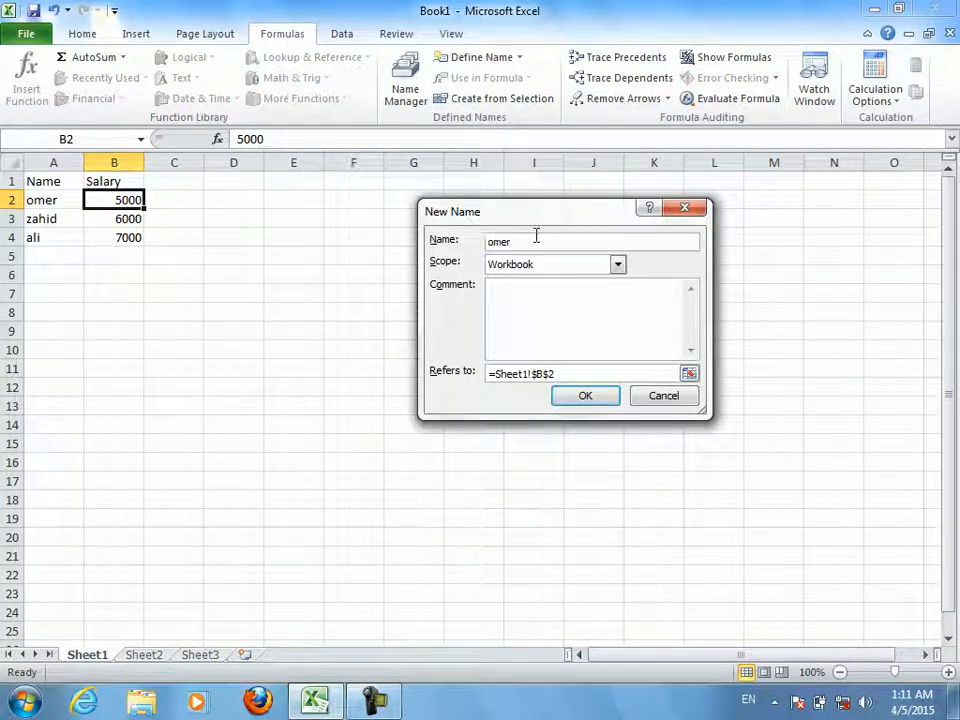
click(602, 300)
click(689, 373)
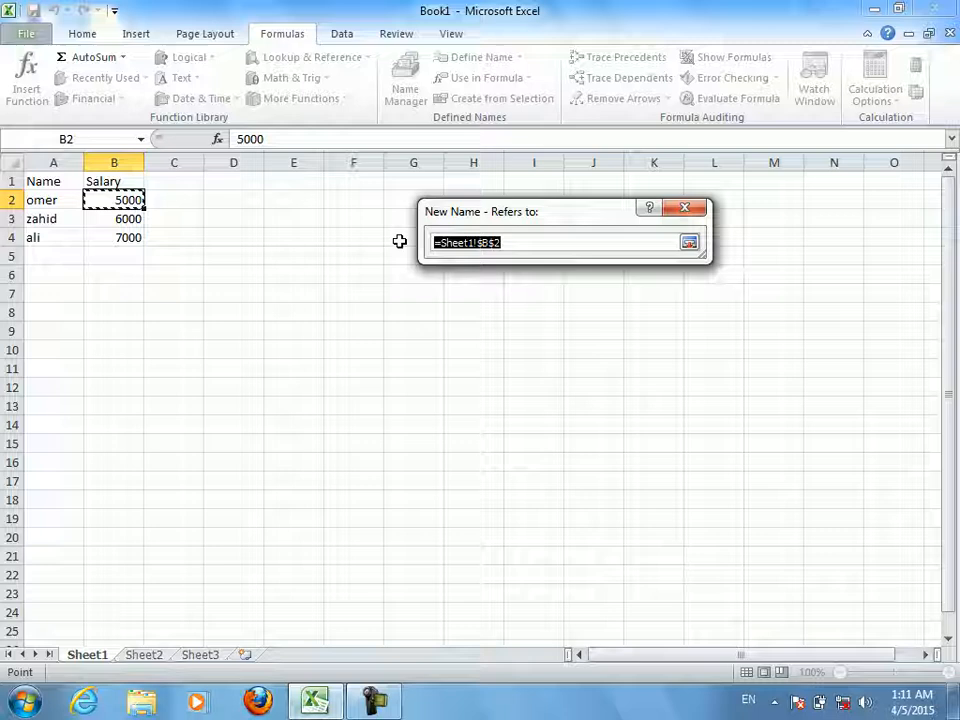
click(139, 199)
click(689, 243)
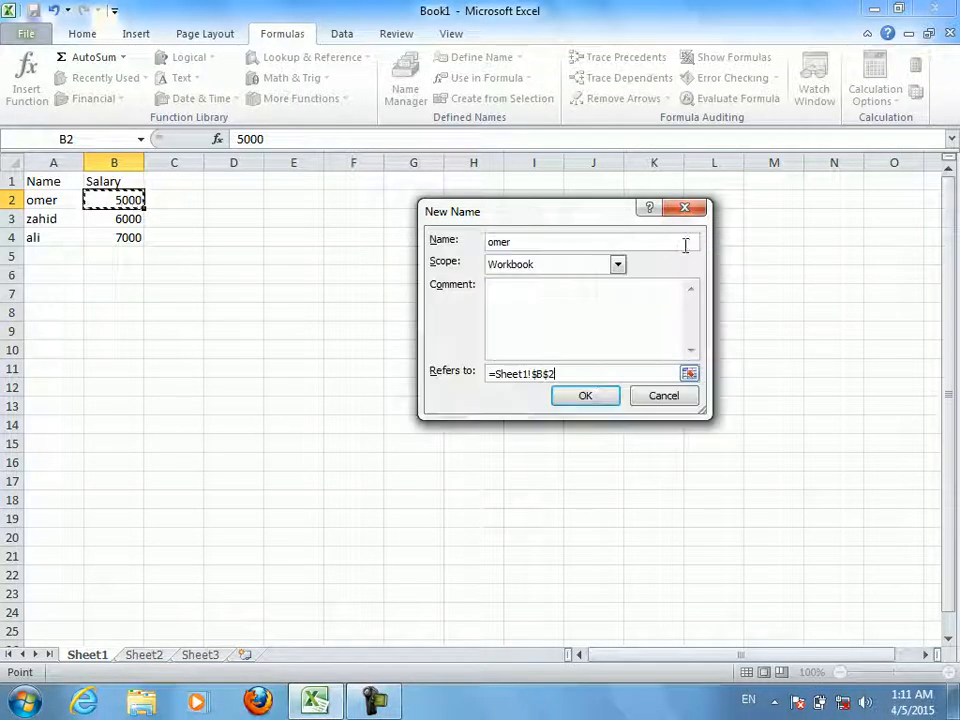
click(587, 394)
Define a second workbook-scope name, the second employee's, referring to Sheet1 cell B3
click(368, 151)
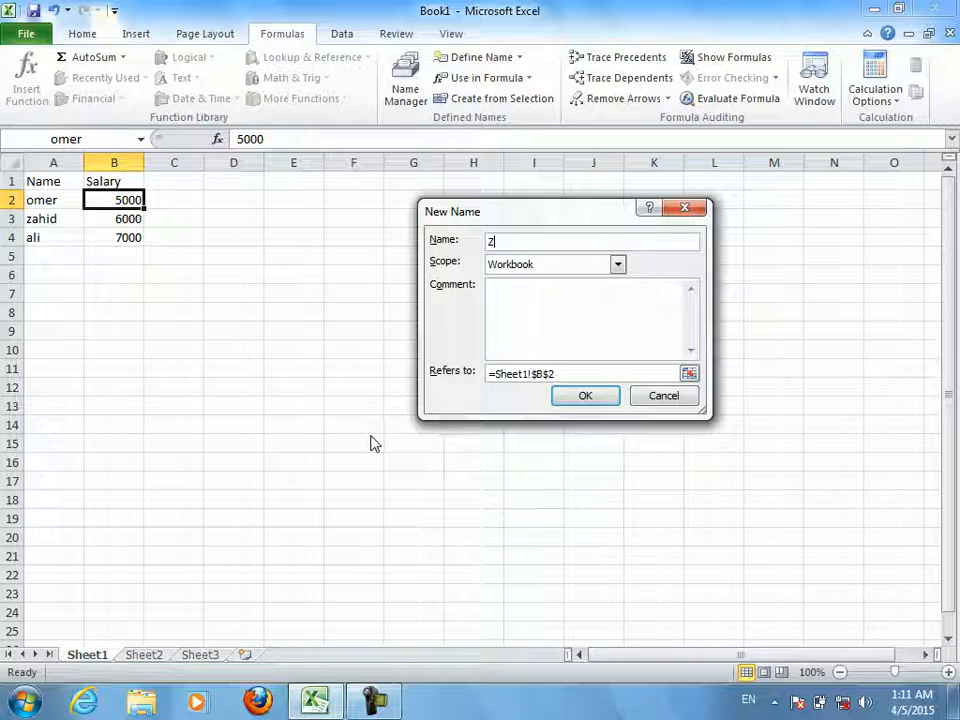
click(690, 374)
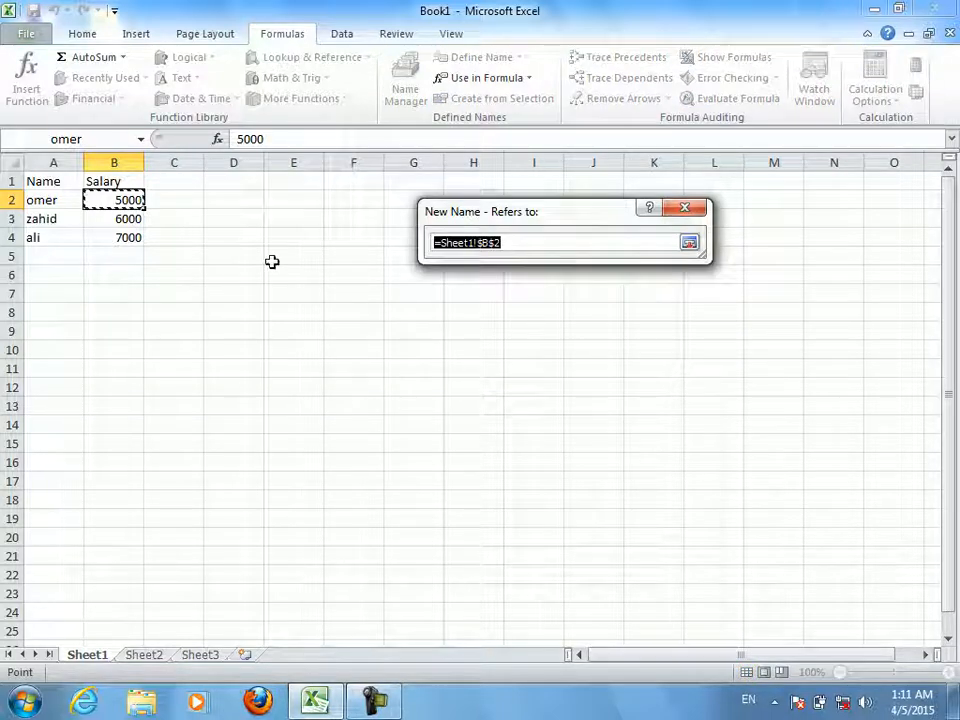
click(129, 217)
click(690, 245)
click(585, 394)
Define a third workbook-scope name, the third employee's, referring to Sheet1 cell B4, and close the Name Manager
click(373, 151)
text(ali)
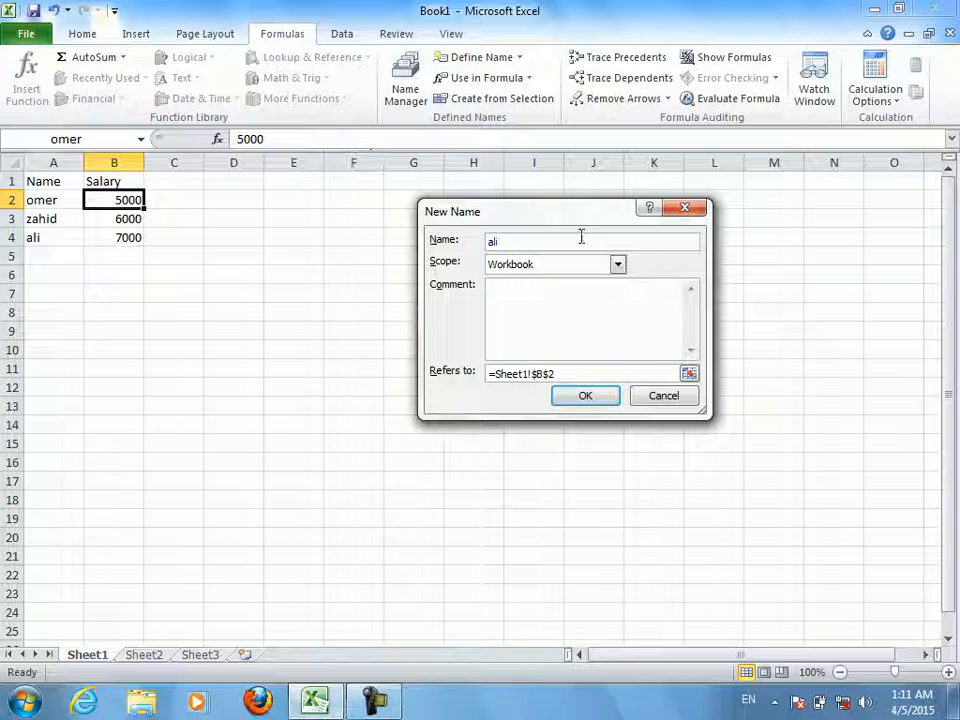
click(689, 373)
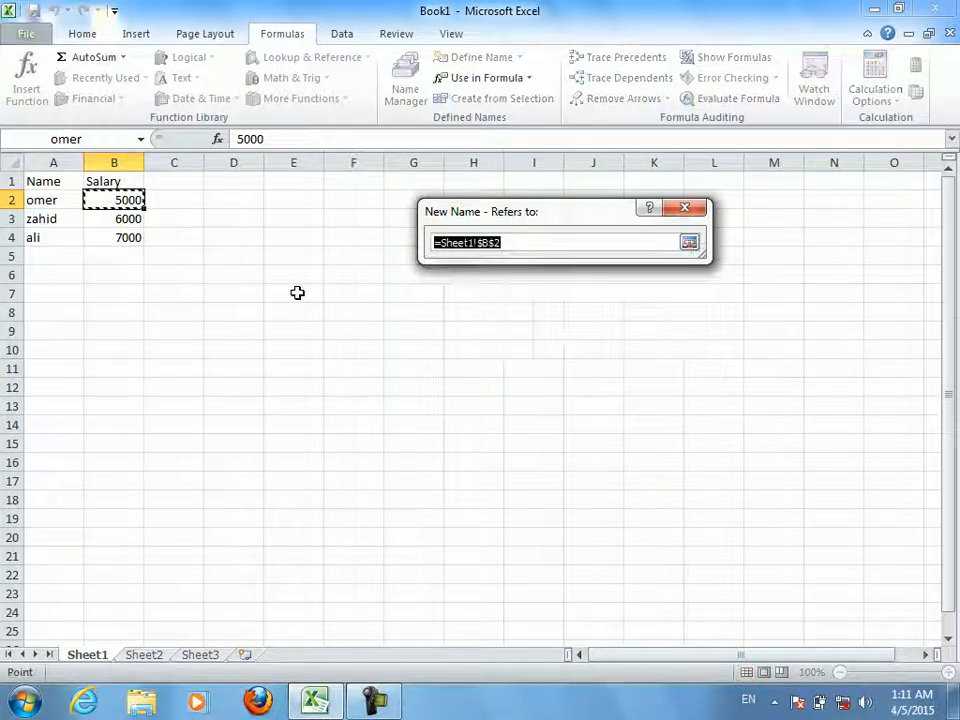
click(126, 238)
click(689, 242)
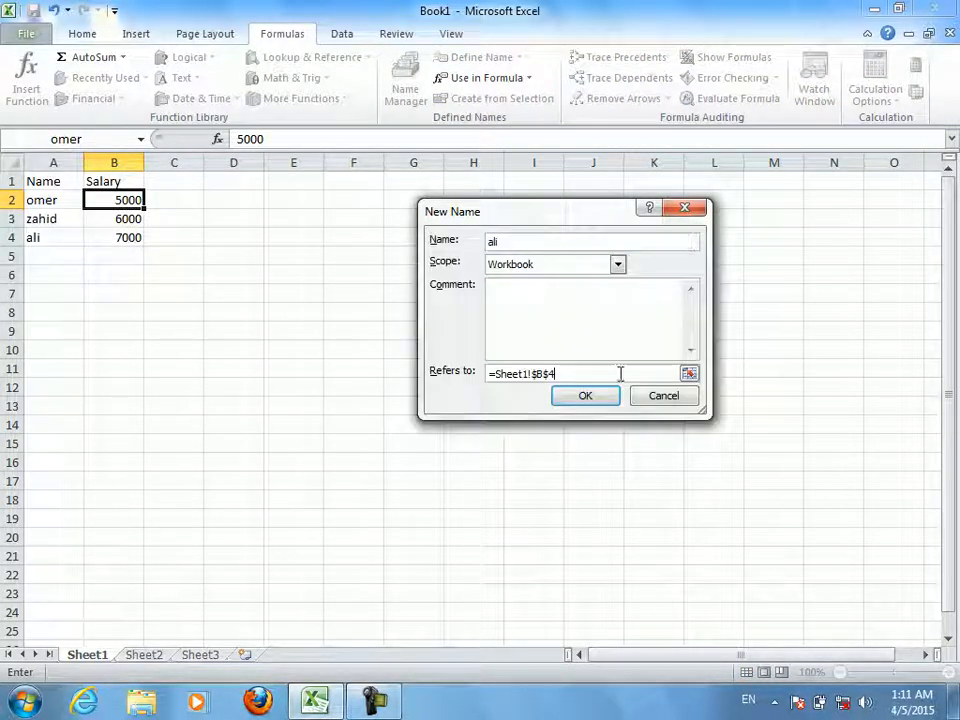
click(582, 399)
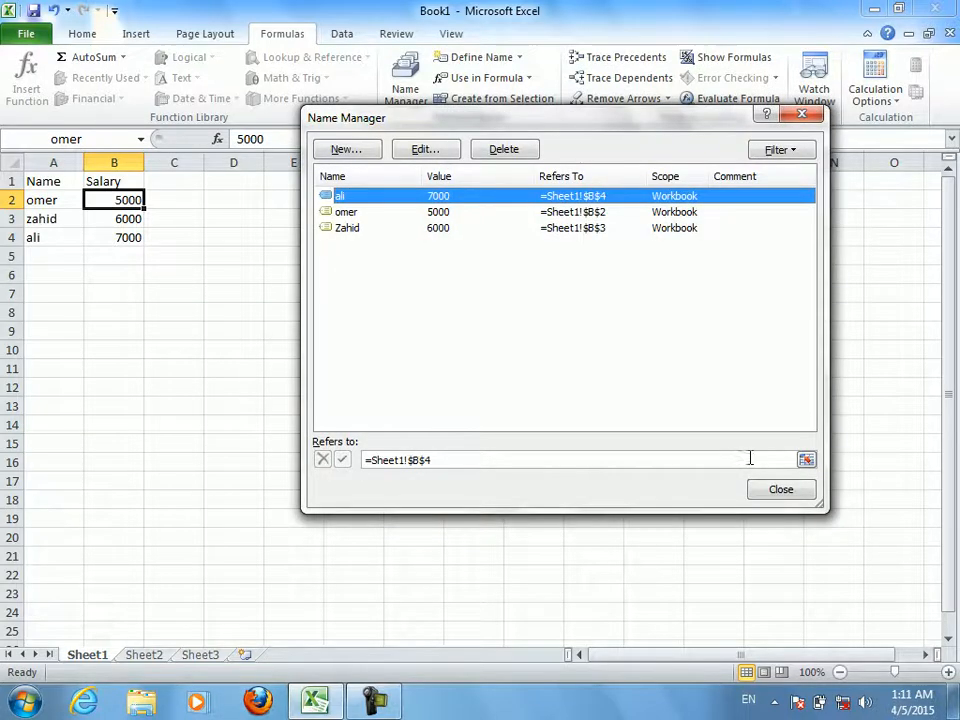
click(771, 490)
In E7 of Sheet3, add the three named salaries with a plus-sign formula, and clear the cell
click(207, 656)
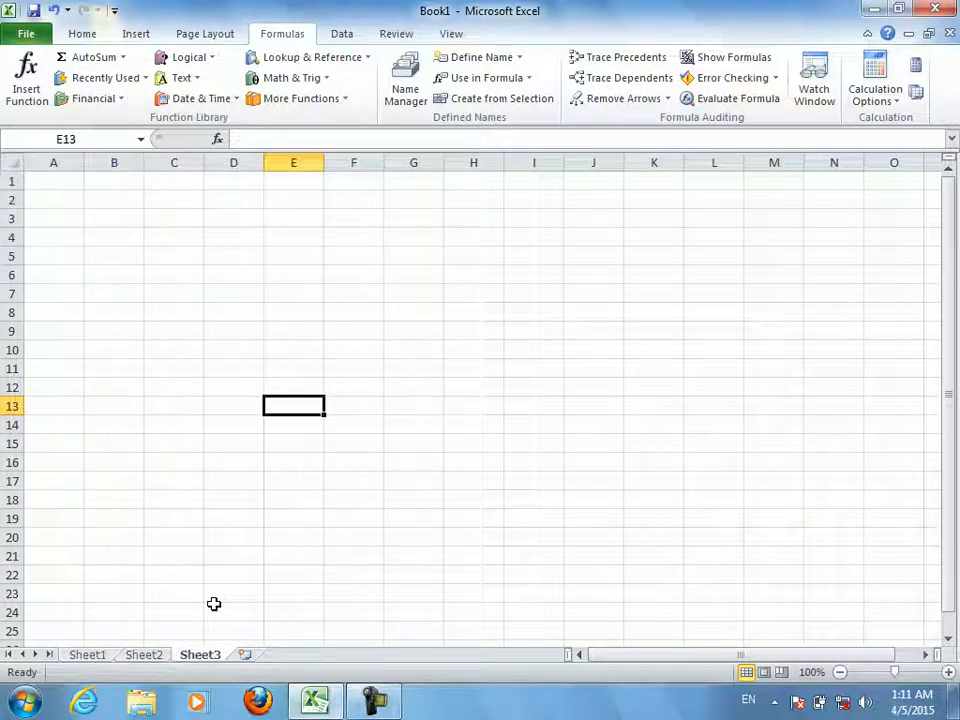
click(275, 292)
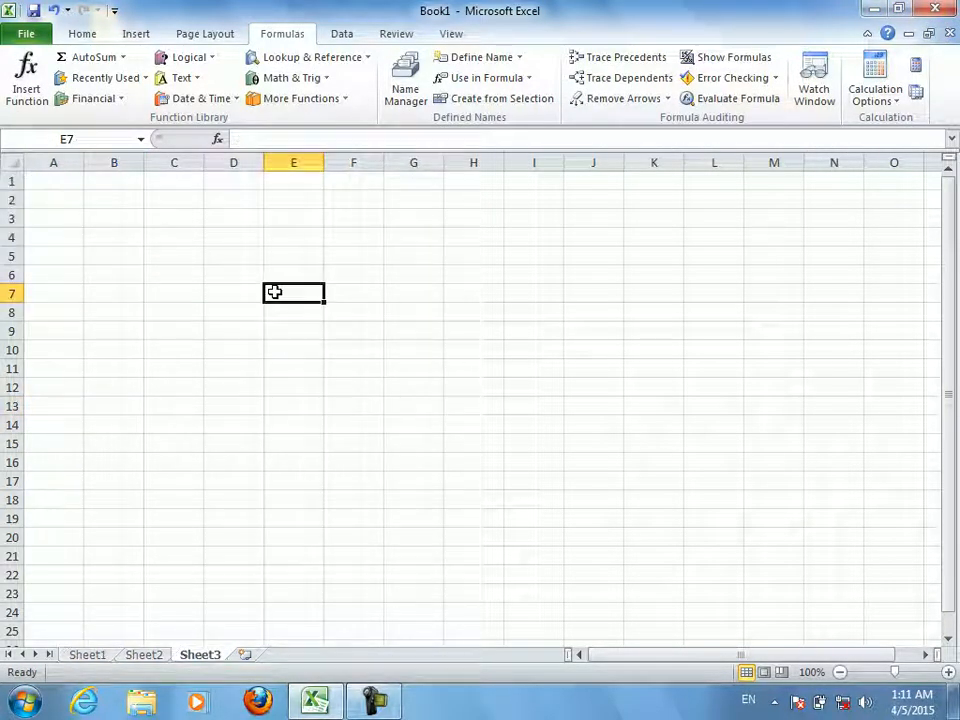
text(=ome)
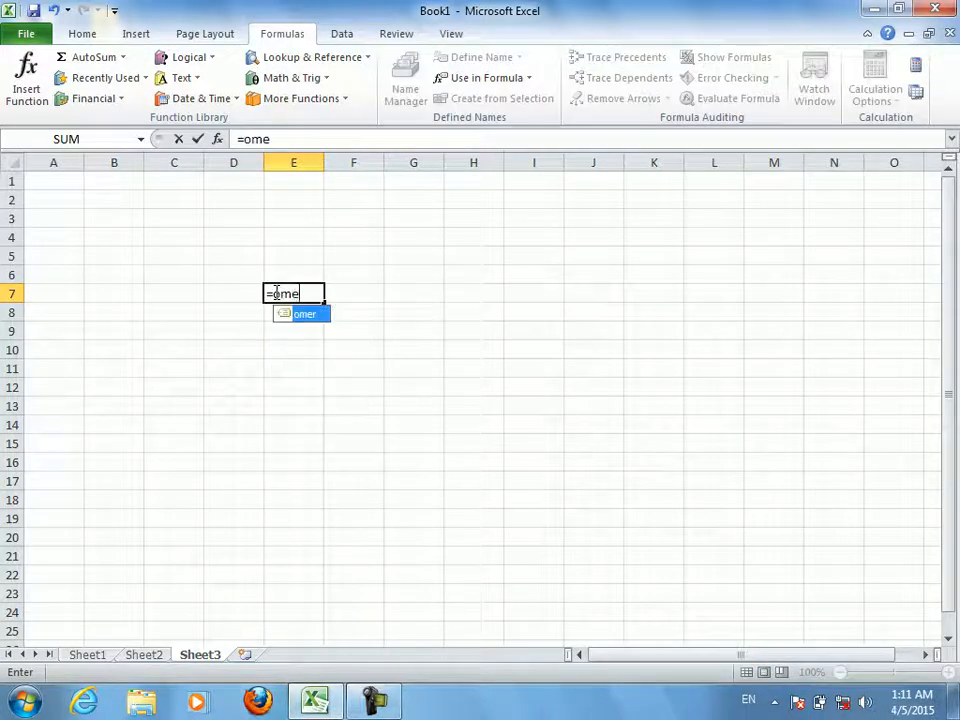
text(r+zahid)
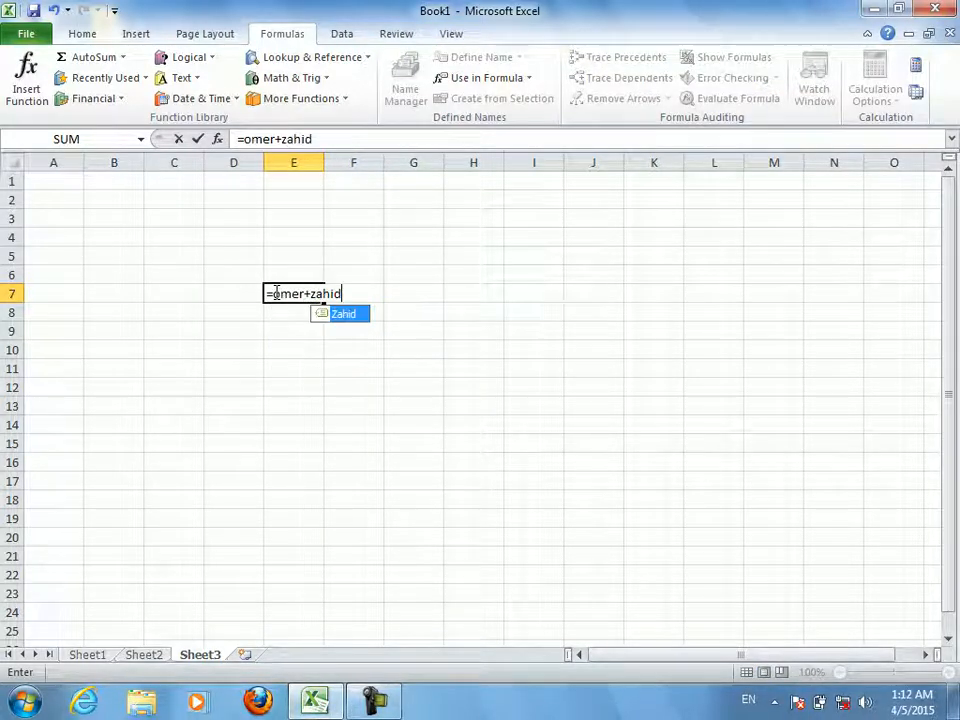
text(+ali)
key(Return)
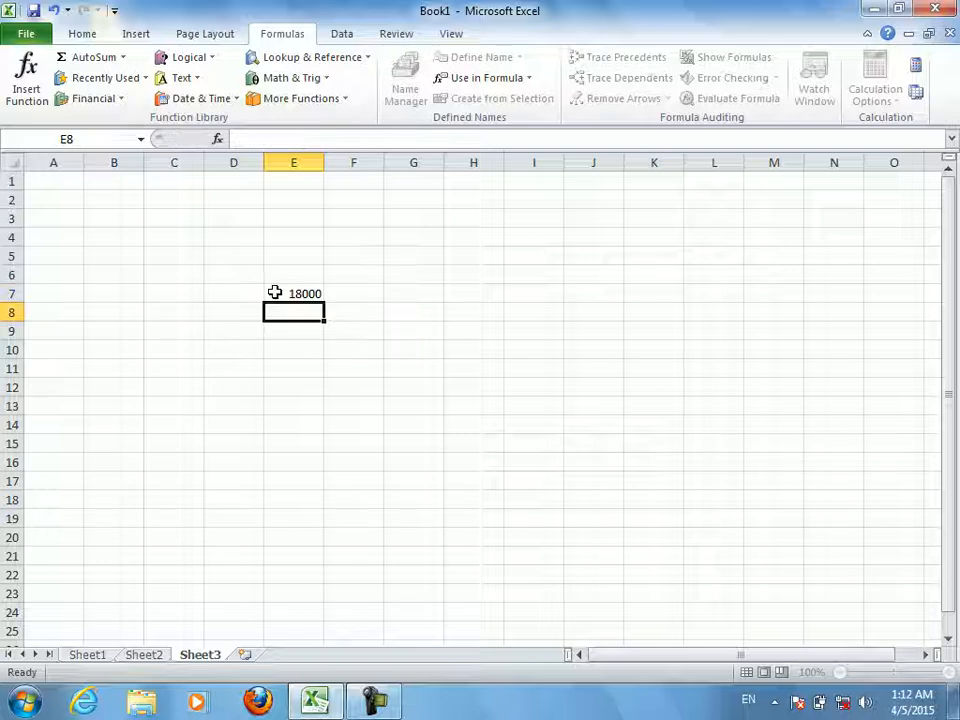
click(275, 292)
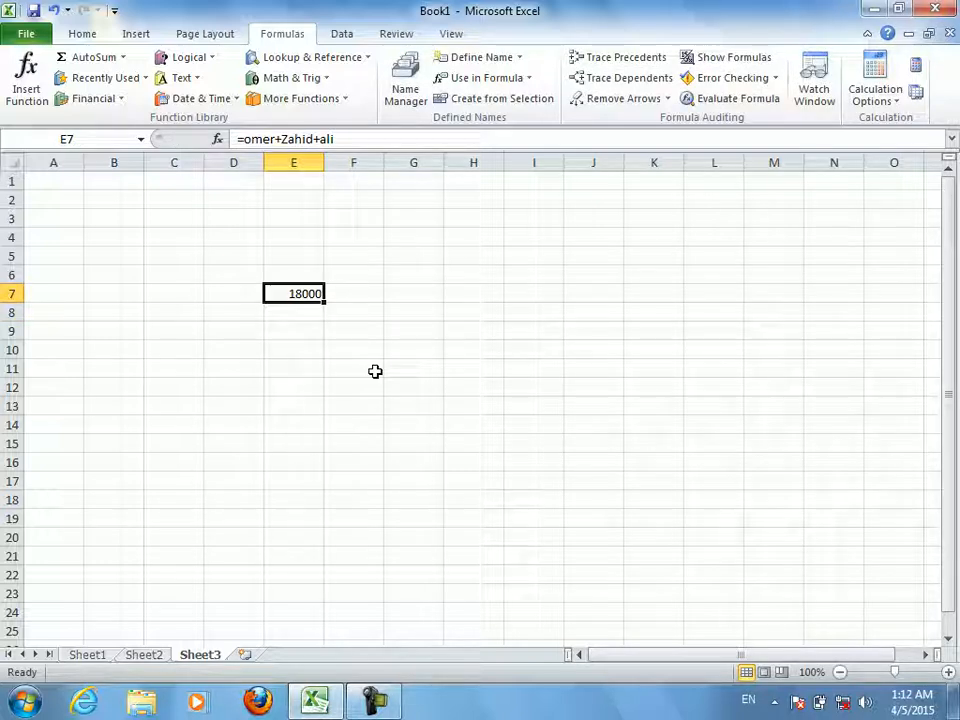
key(Delete)
In E10, total the third and first employees' named salaries with the SUM function, and clear the cell
click(302, 349)
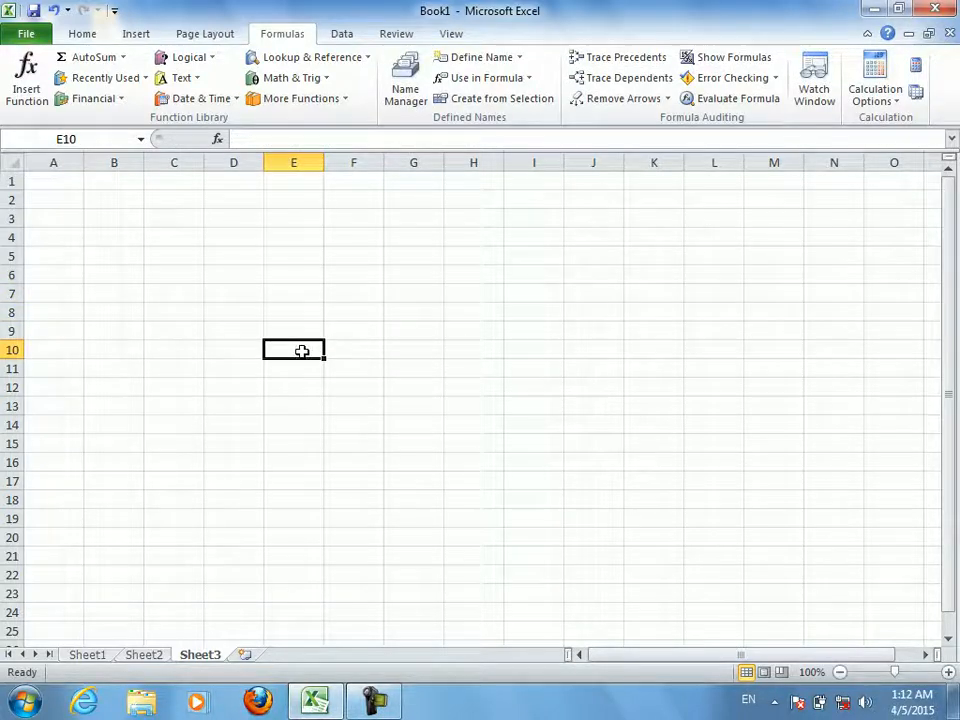
text(=sum(al)
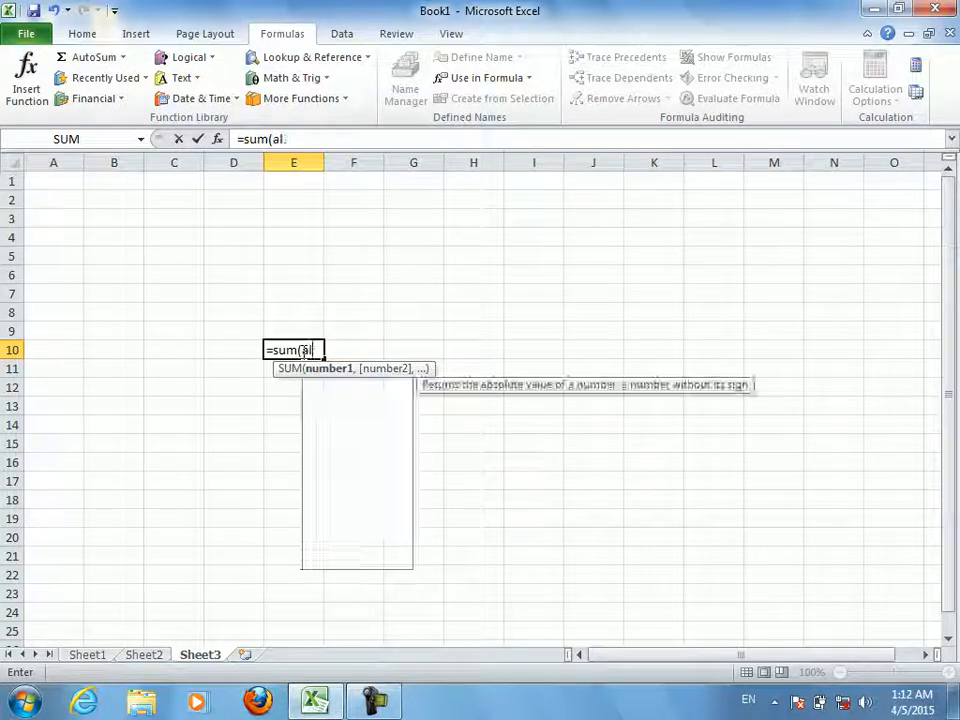
text(i,omer))
key(Return)
click(302, 350)
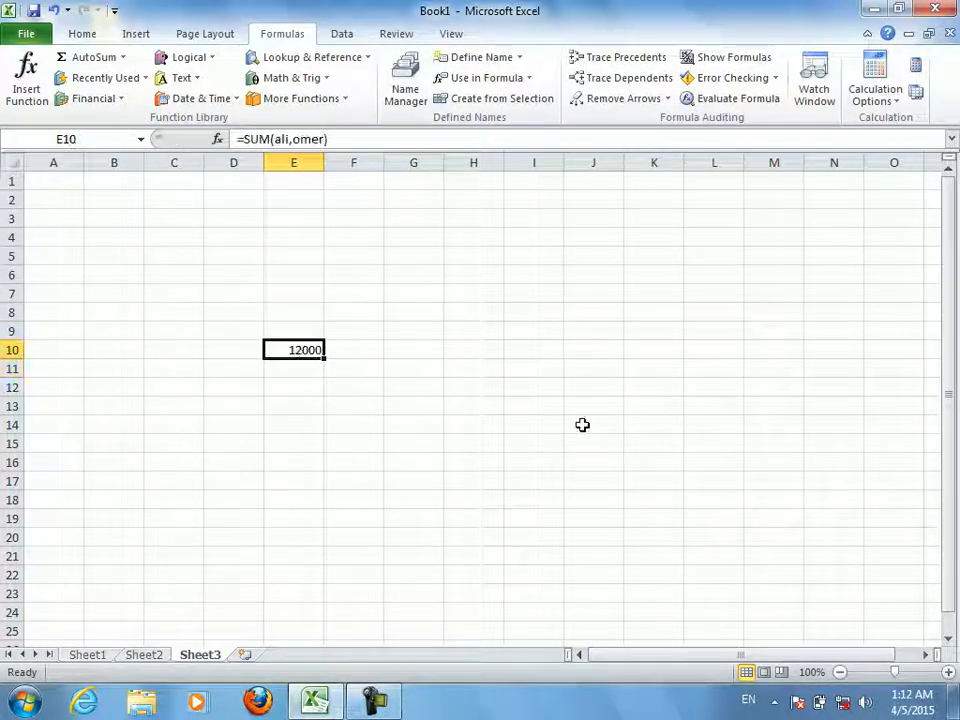
key(Delete)
Enter a formula in E10 that returns the first employee's salary through its defined name
key(Up)
key(Down)
text(=)
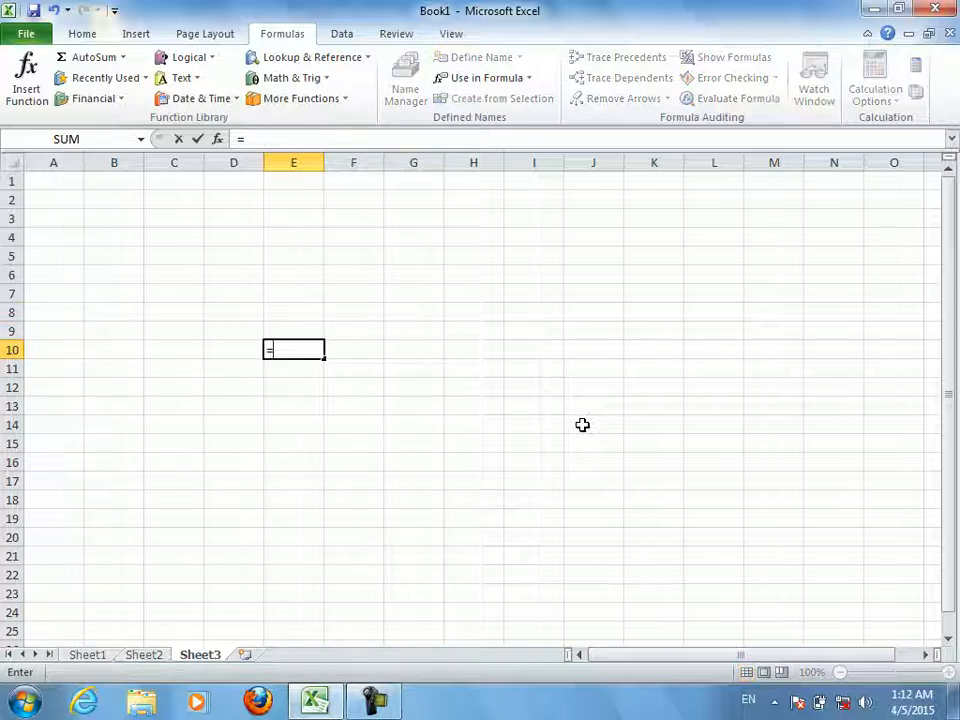
text(omer)
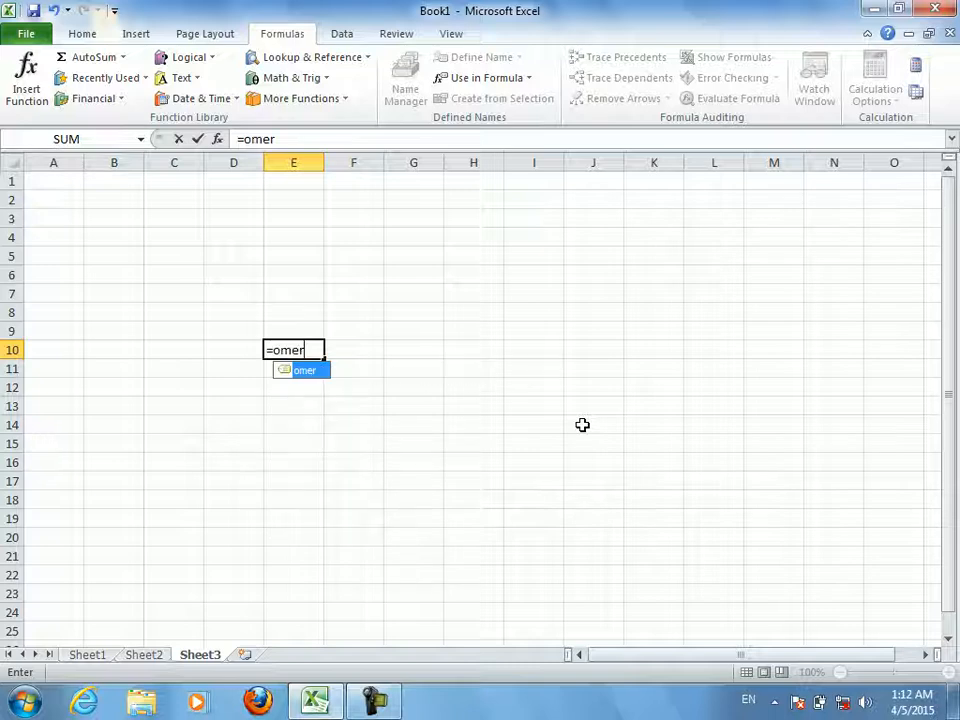
key(Return)
key(Up)
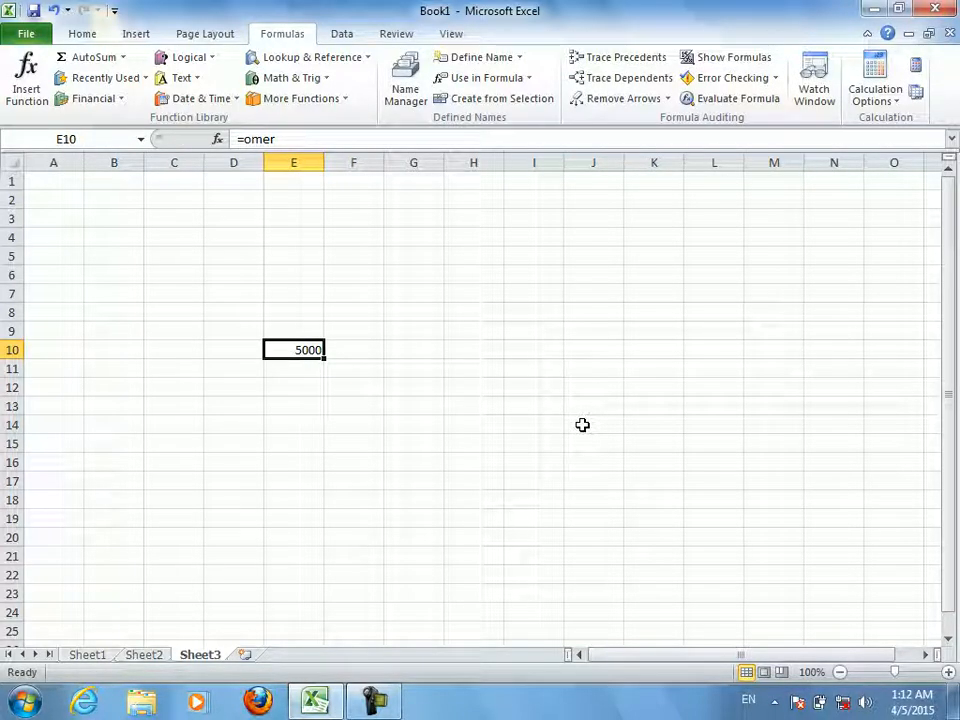
Replace the formula in E10 with one that returns the second employee's salary through its defined name
text(=z)
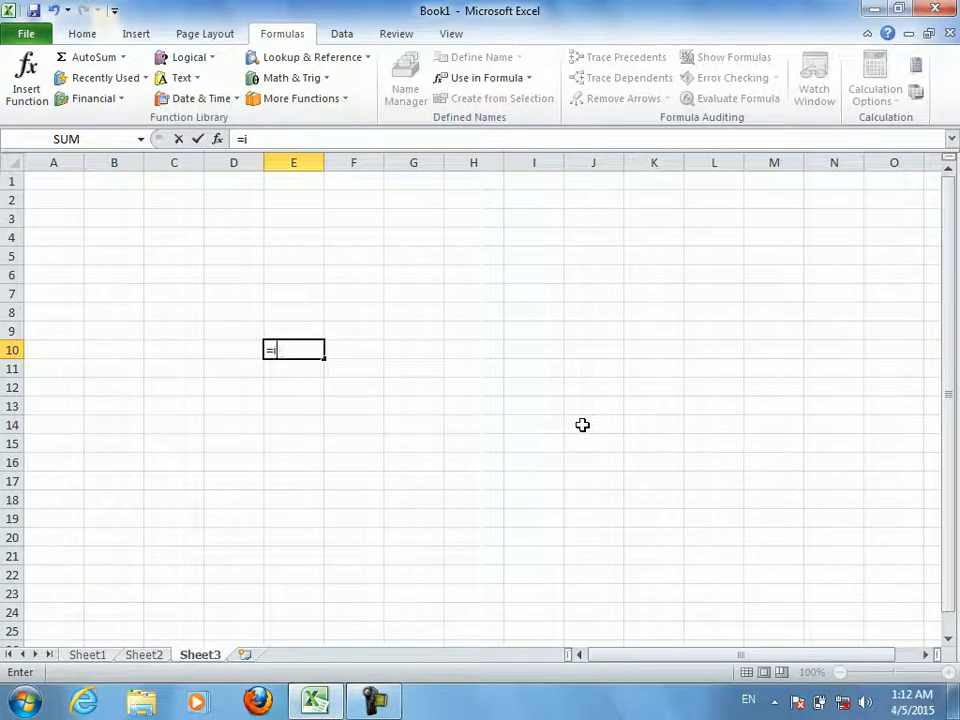
text(ahid)
key(Return)
key(Up)
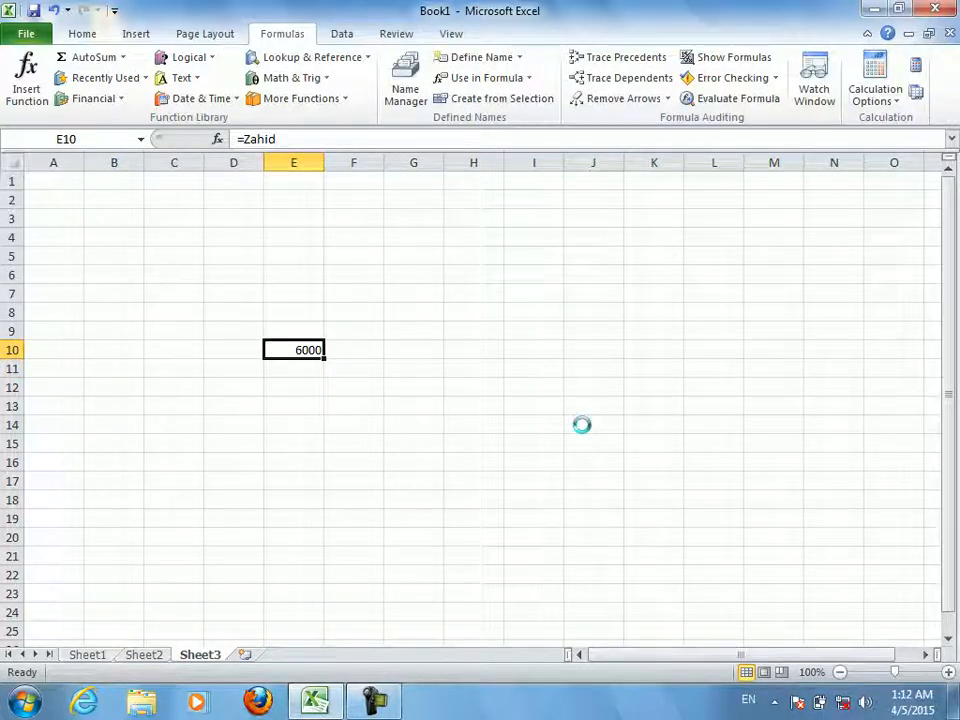
Clear the named-salary formula from E10 of Sheet3
text(=)
key(Return)
key(Return)
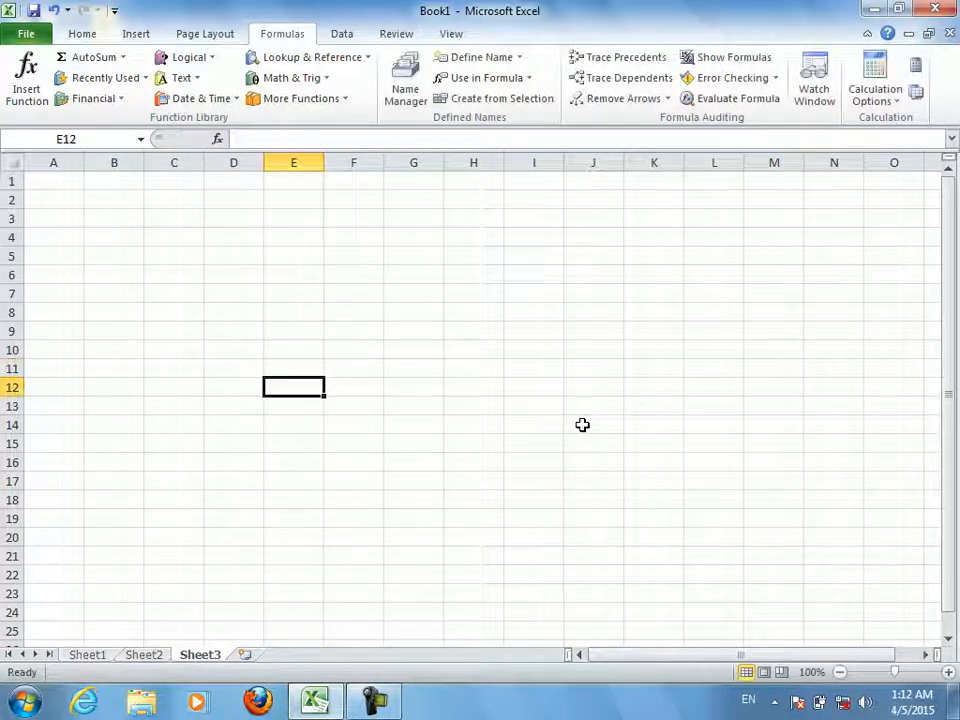
Switch to Sheet1 and view the edit settings of the defined name that refers to B4, leaving them unchanged
click(90, 656)
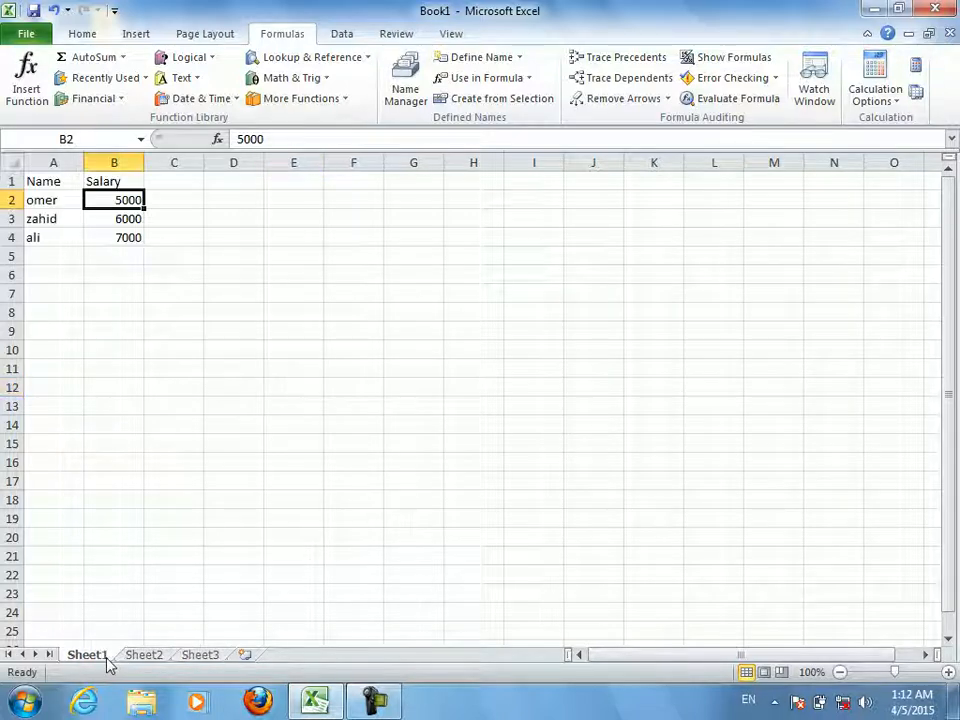
click(405, 85)
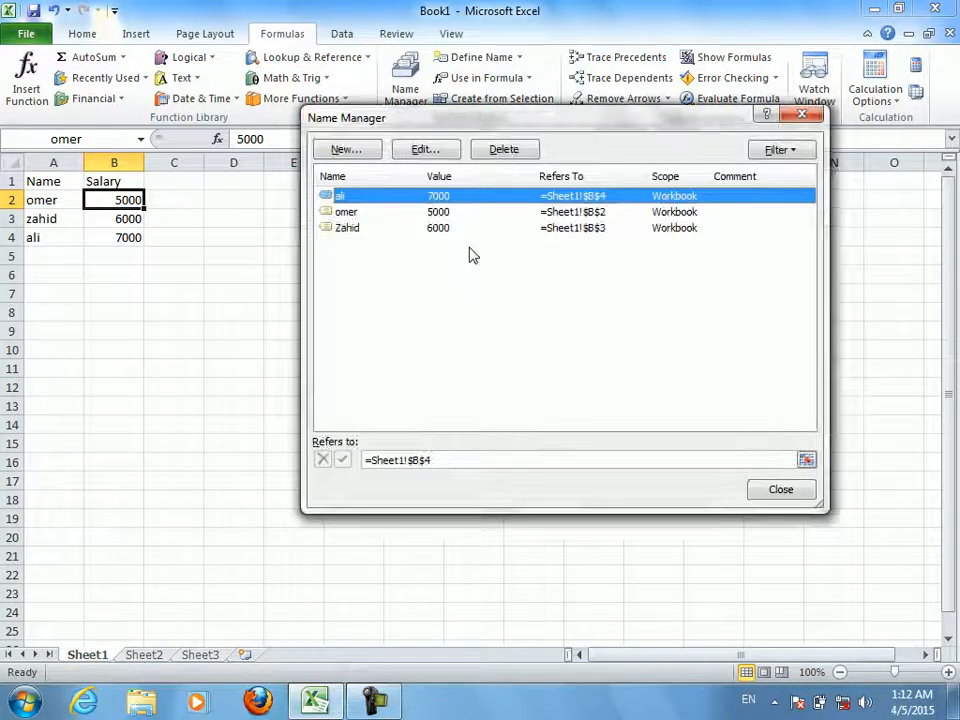
click(427, 149)
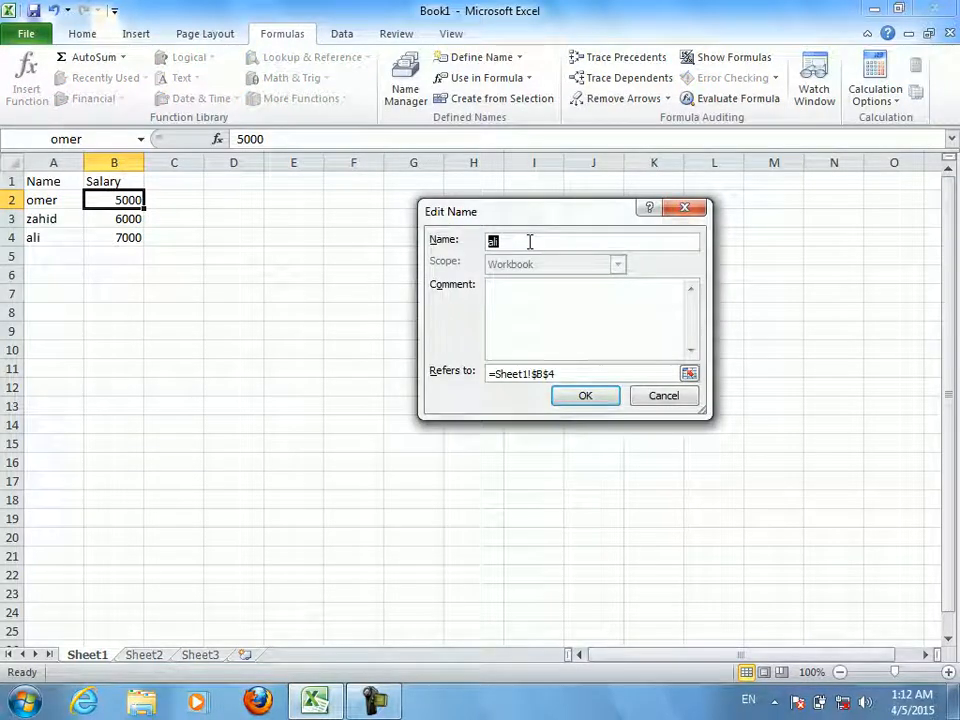
click(667, 400)
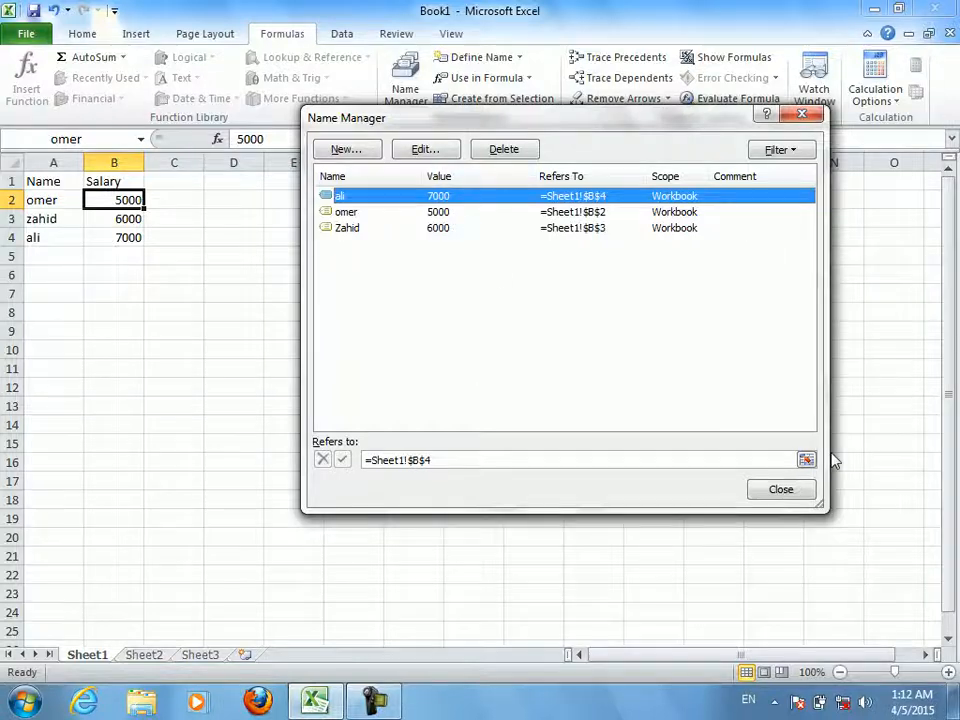
click(781, 489)
Delete all three defined salary names in the Name Manager and close it
click(405, 80)
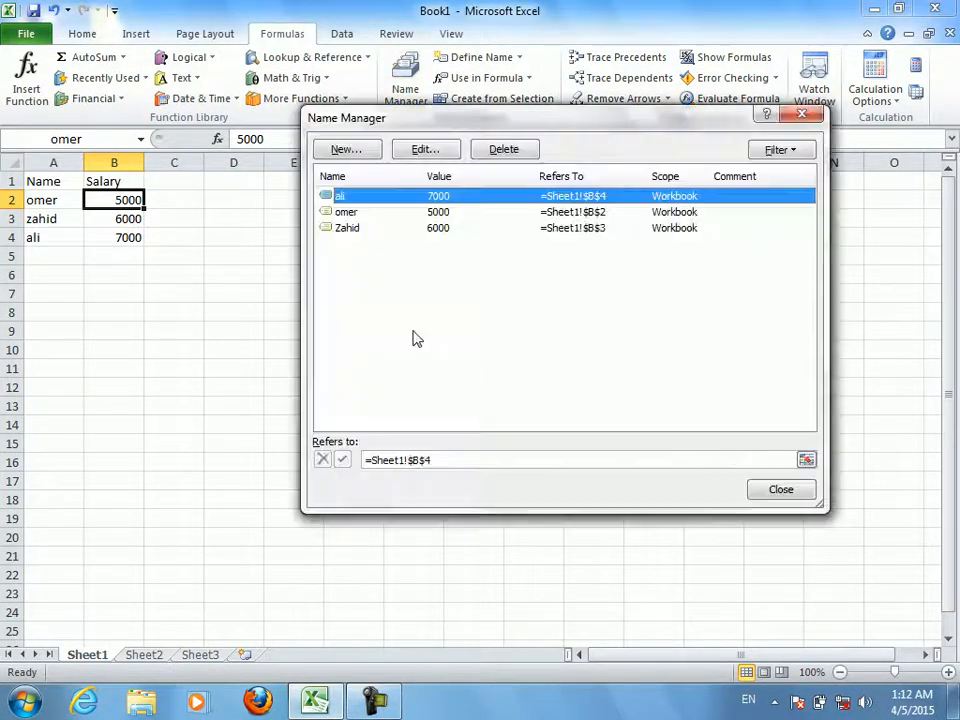
drag(418, 316, 343, 197)
click(510, 150)
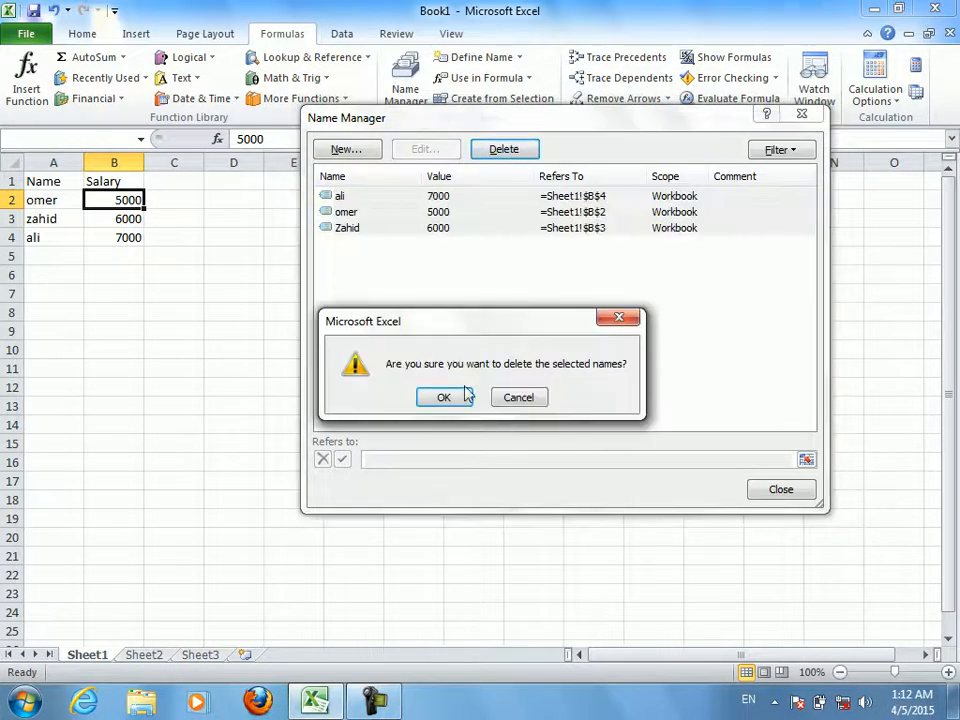
click(443, 397)
click(783, 492)
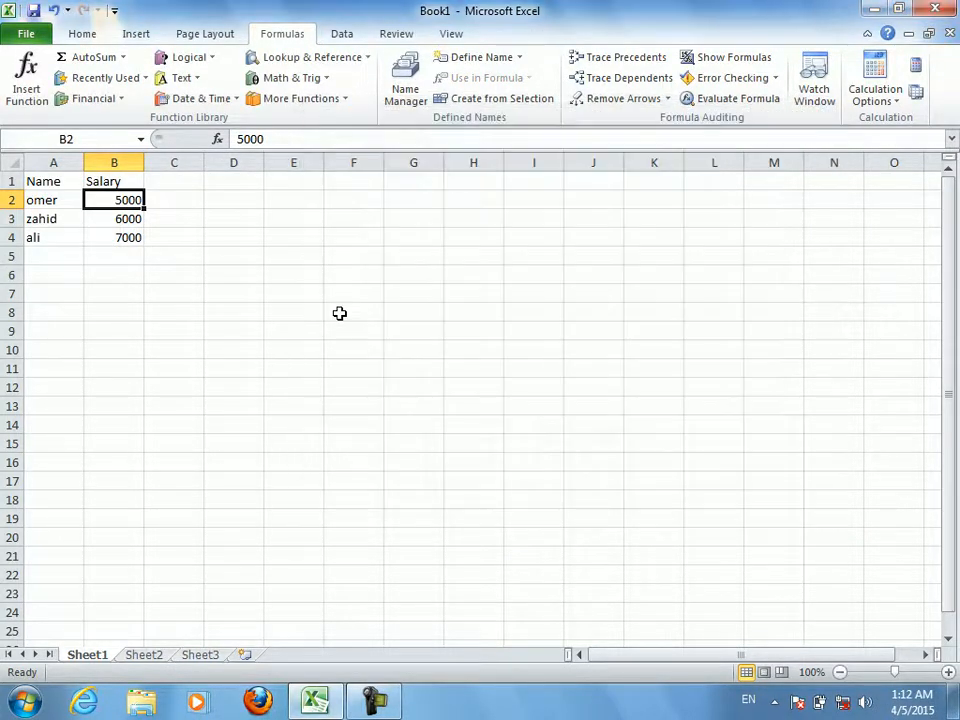
Define the first employee's name for Sheet1 cell B2, with its scope limited to Sheet2
click(404, 86)
click(346, 149)
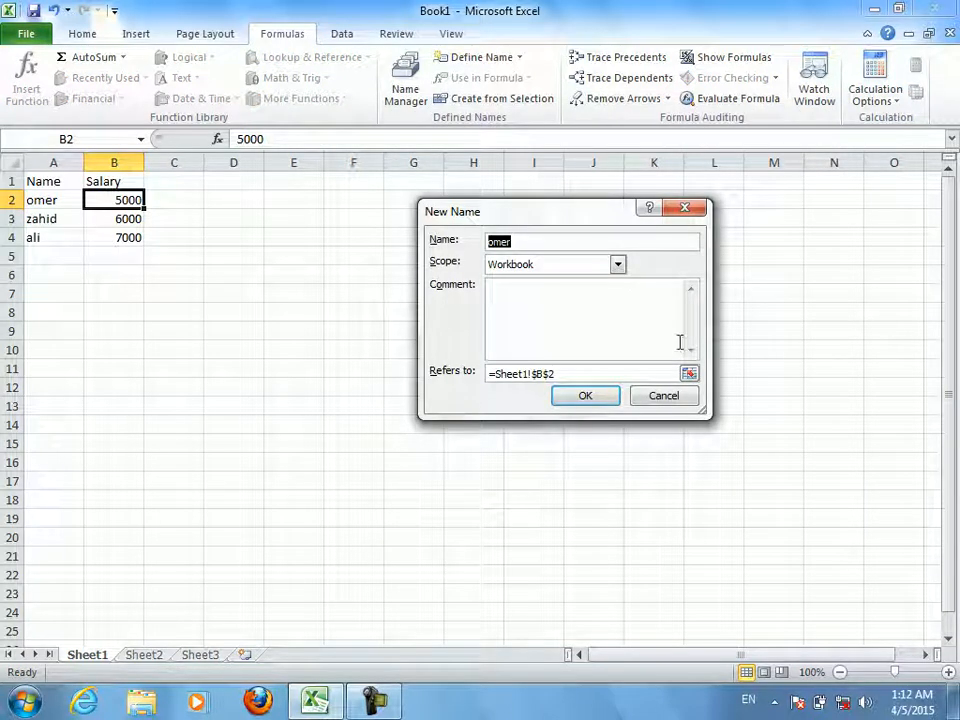
click(617, 264)
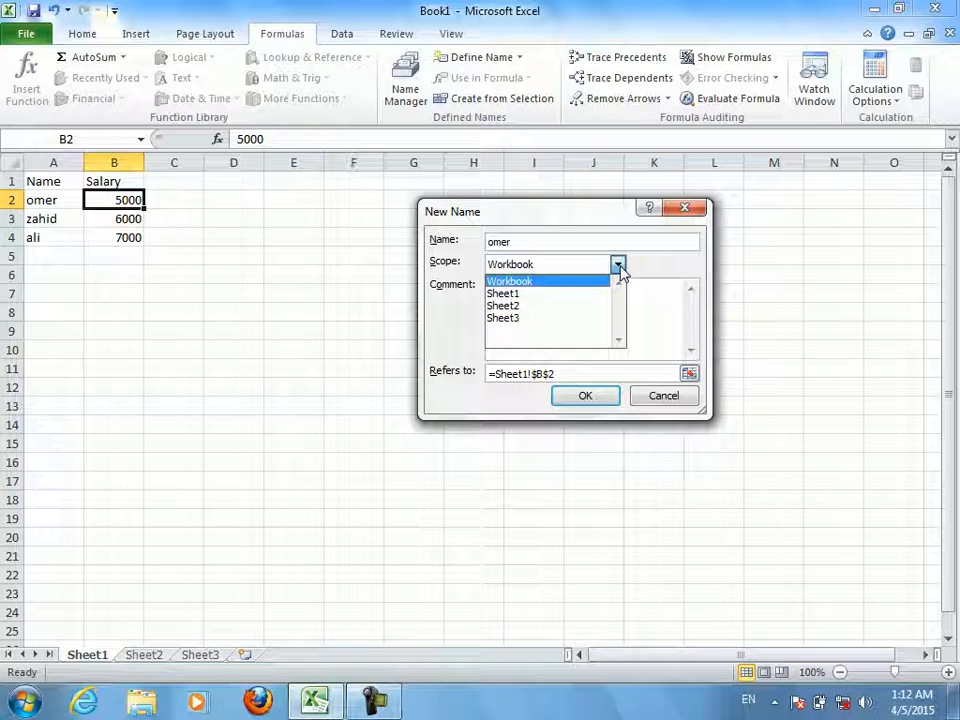
key(Down)
key(Down)
key(Down)
key(Up)
key(Up)
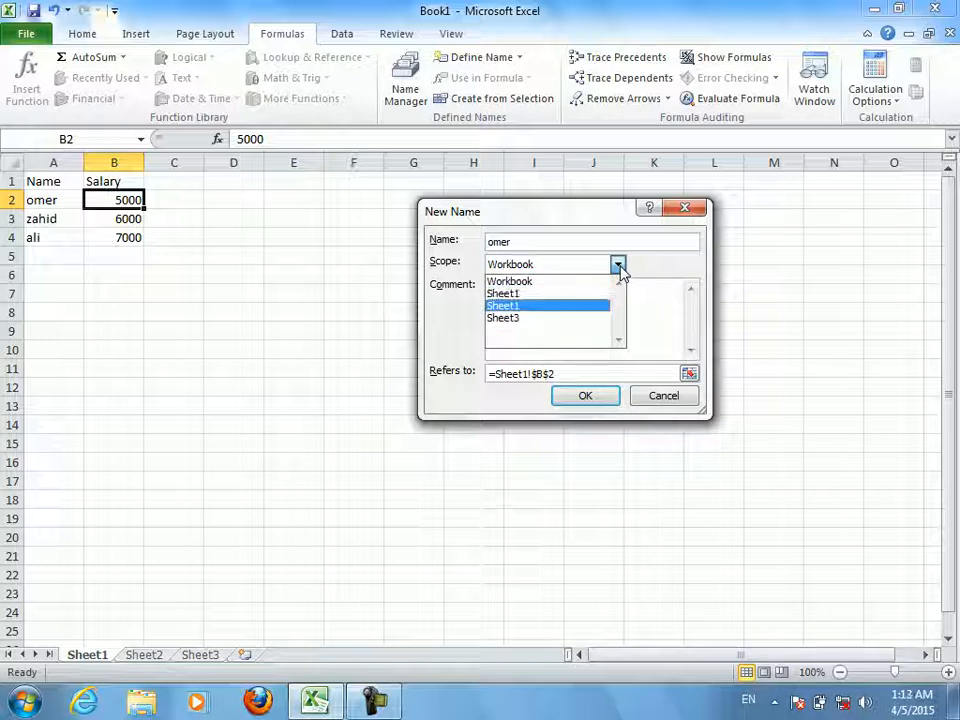
key(Down)
click(553, 305)
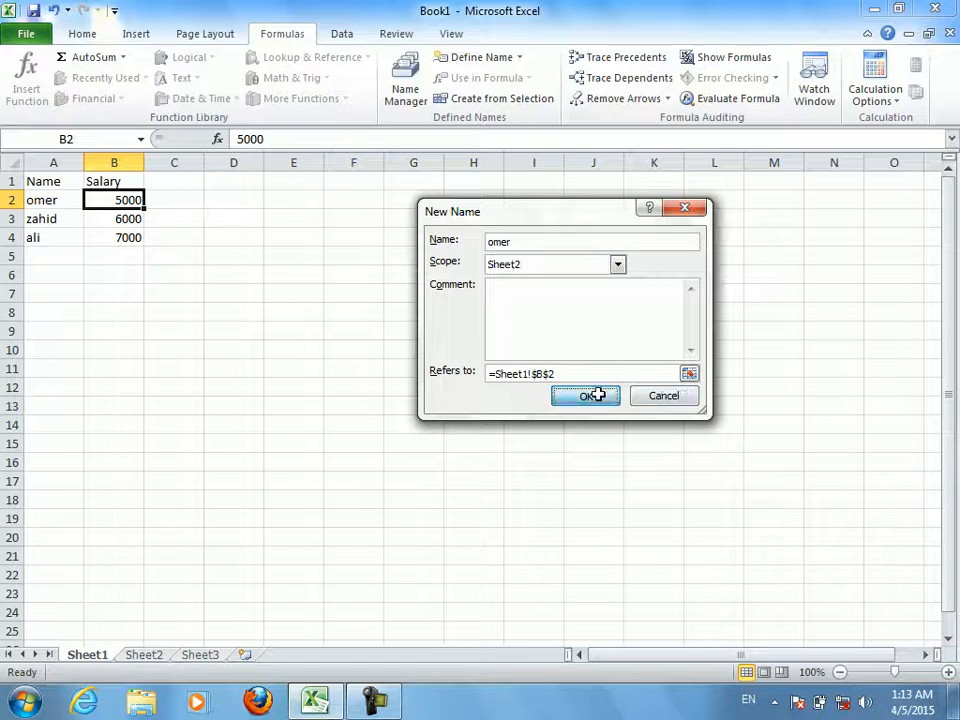
click(598, 397)
Define the second employee's name for Sheet1 cell B3, with its scope limited to Sheet3
click(364, 148)
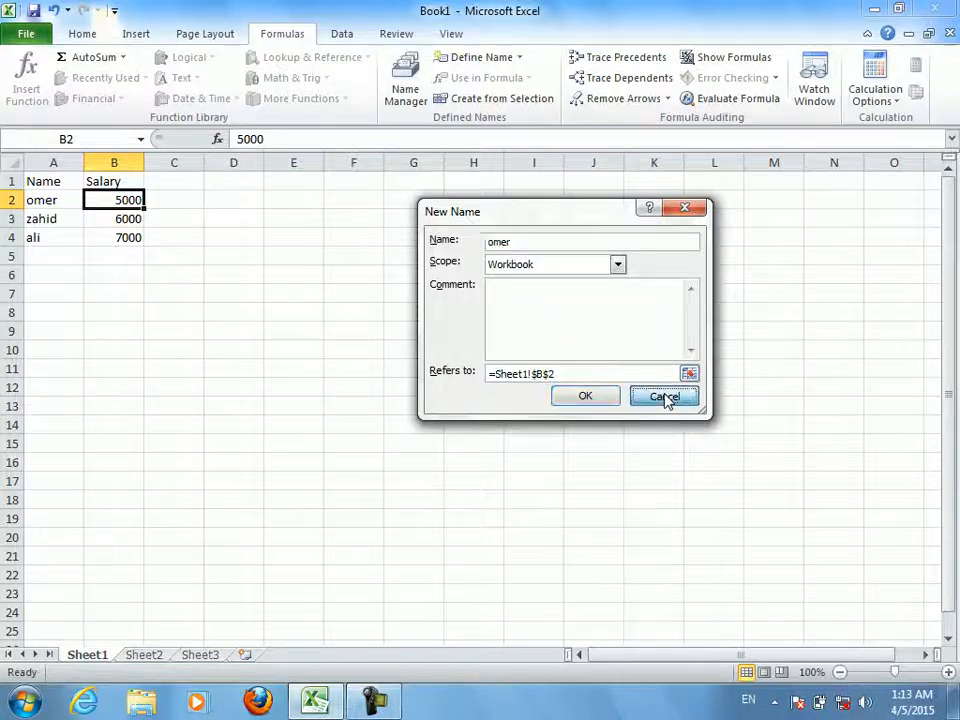
click(665, 396)
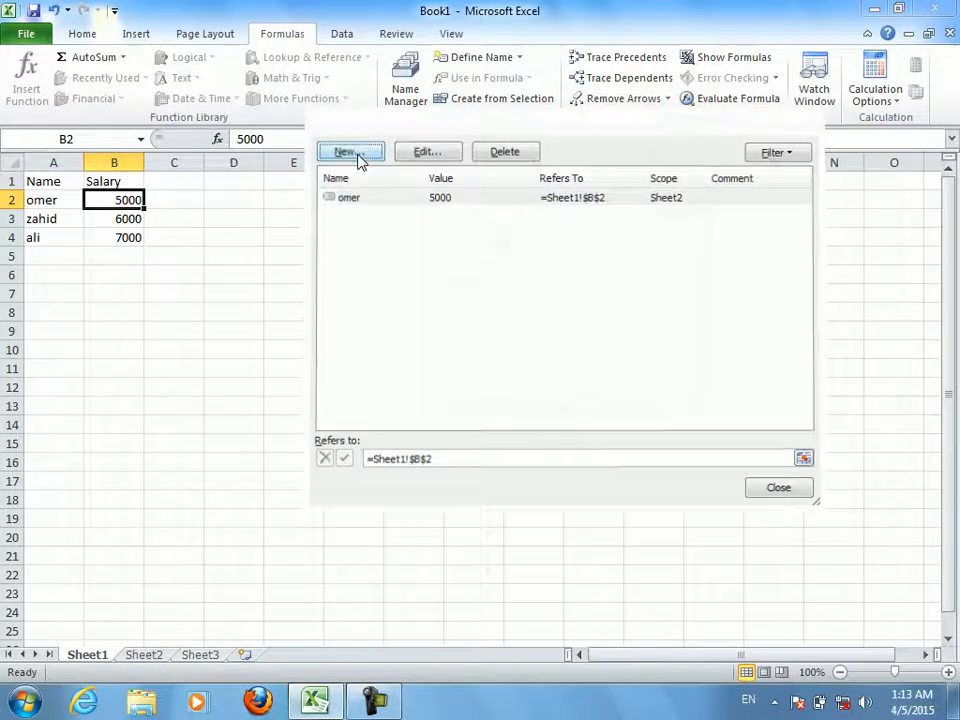
click(357, 155)
text(zahid)
key(Tab)
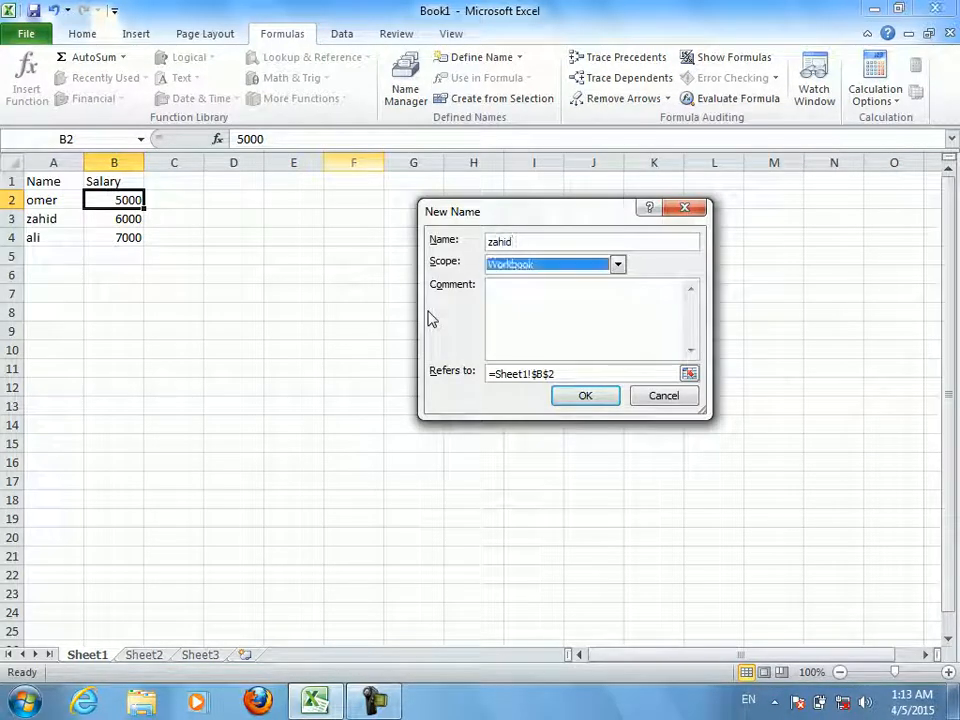
click(558, 264)
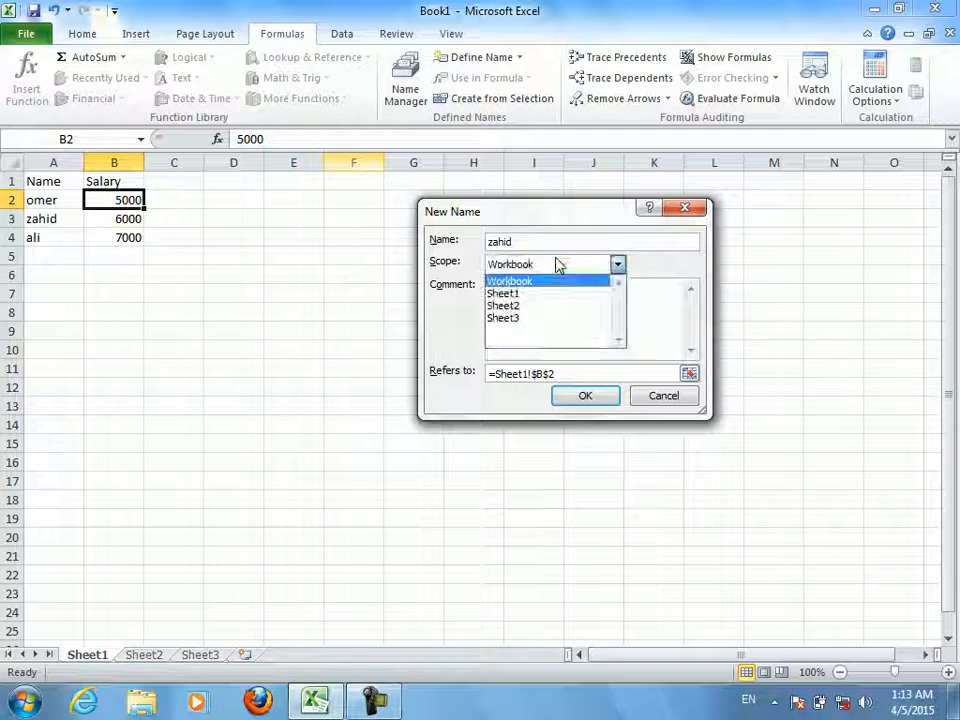
click(518, 318)
click(689, 374)
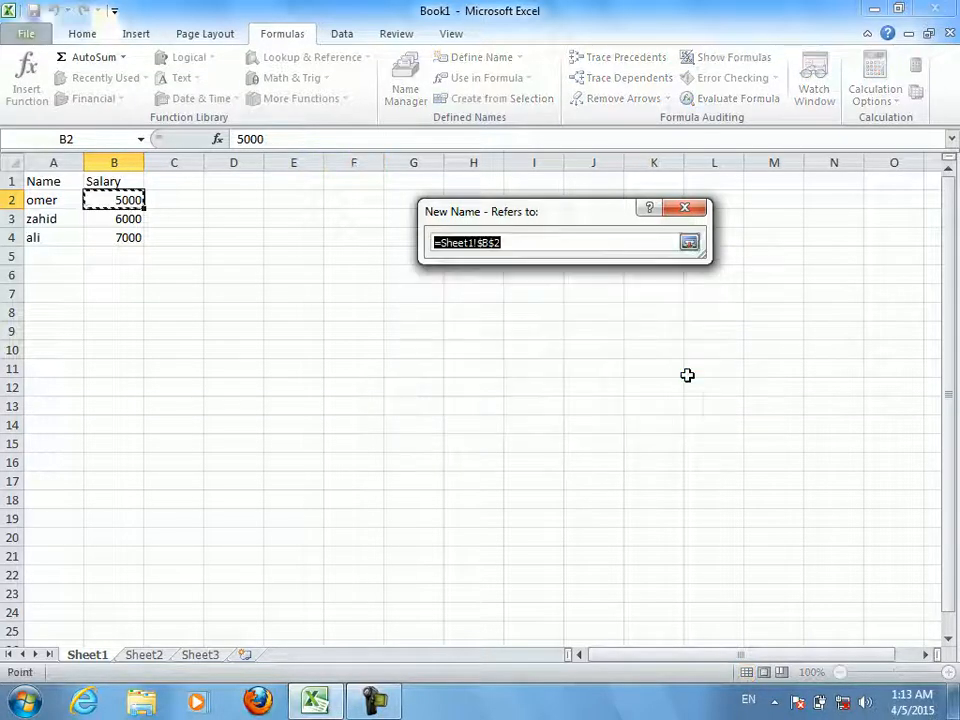
click(130, 219)
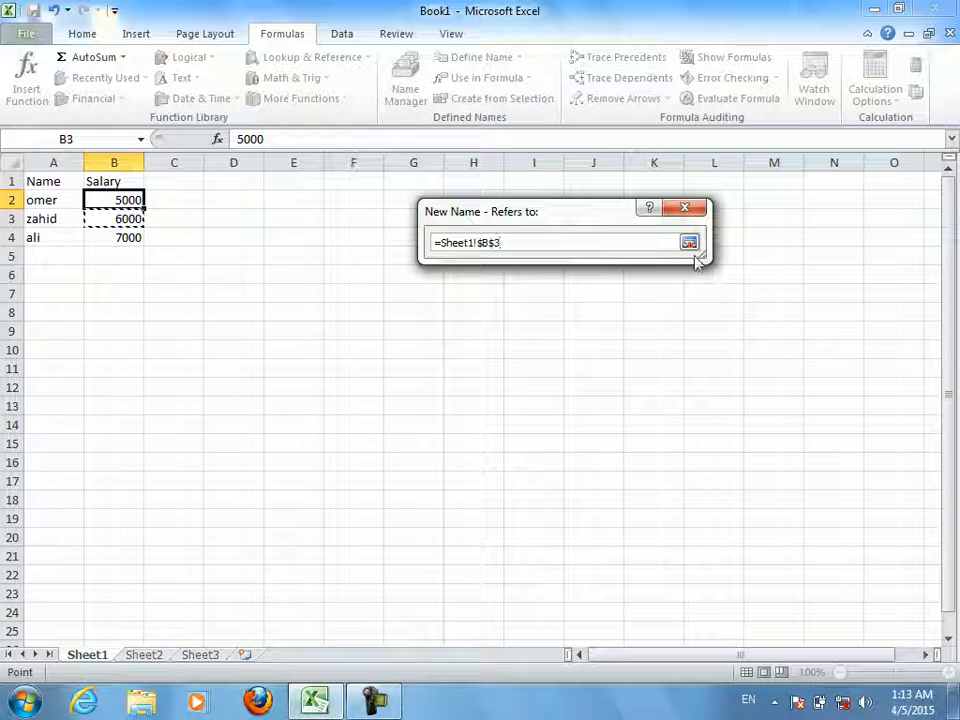
click(689, 242)
click(607, 397)
click(346, 149)
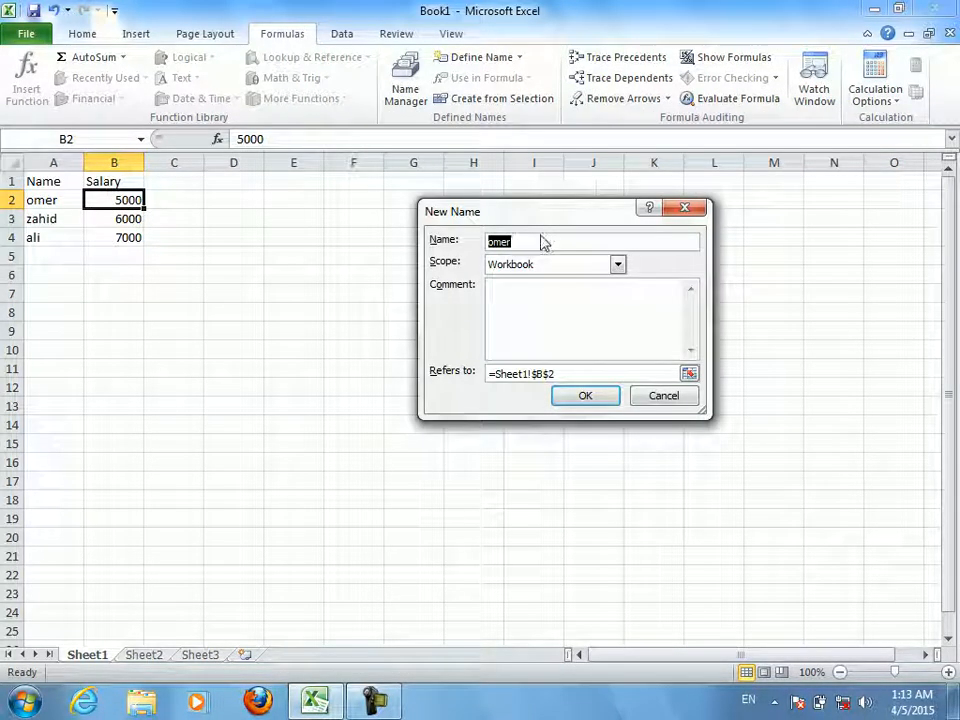
text(ali)
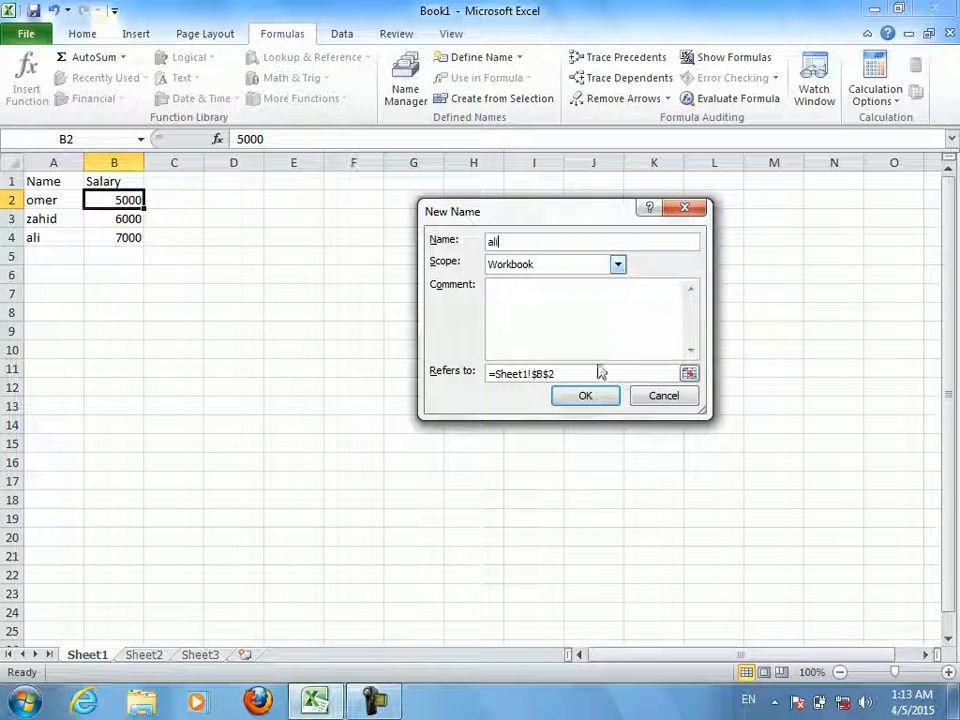
click(690, 394)
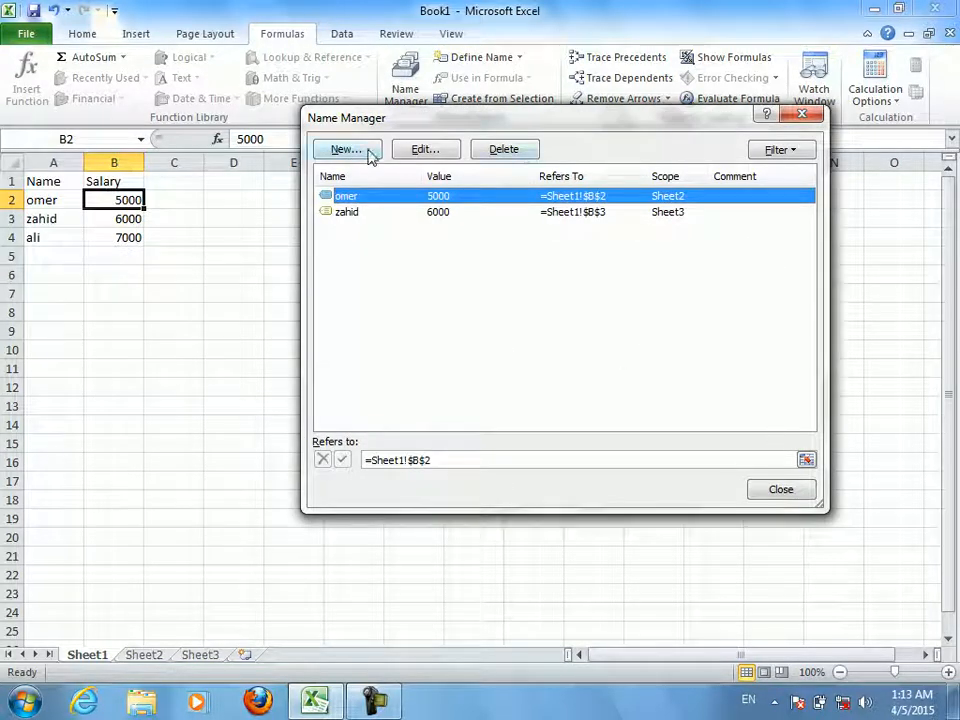
Define the third employee's name for Sheet1 cell B4 with Workbook scope, and close the Name Manager
click(346, 149)
text(ali)
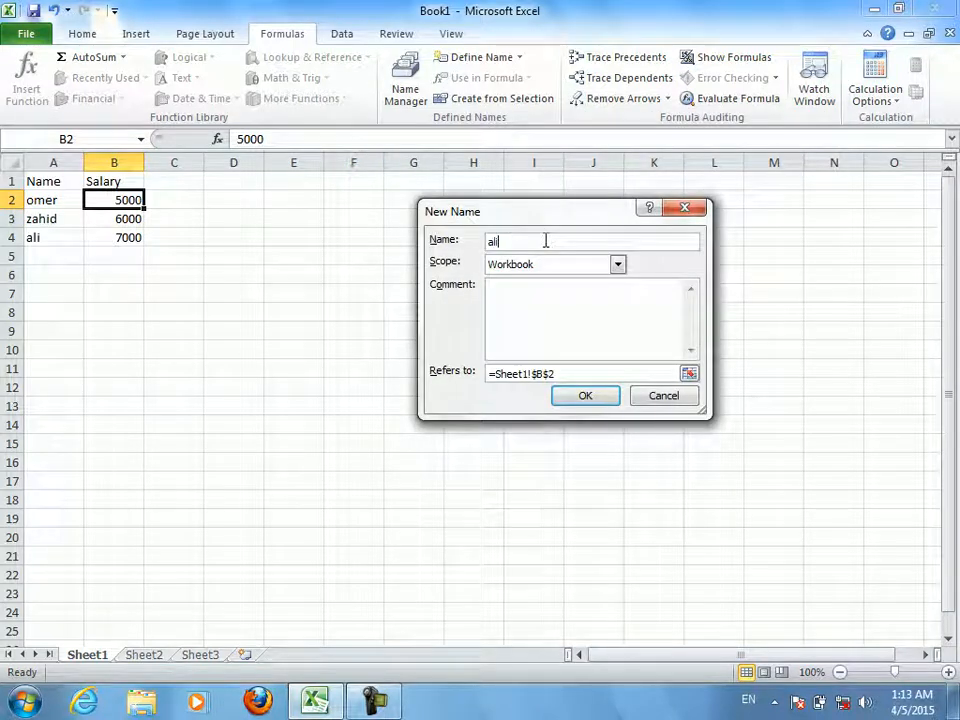
click(690, 373)
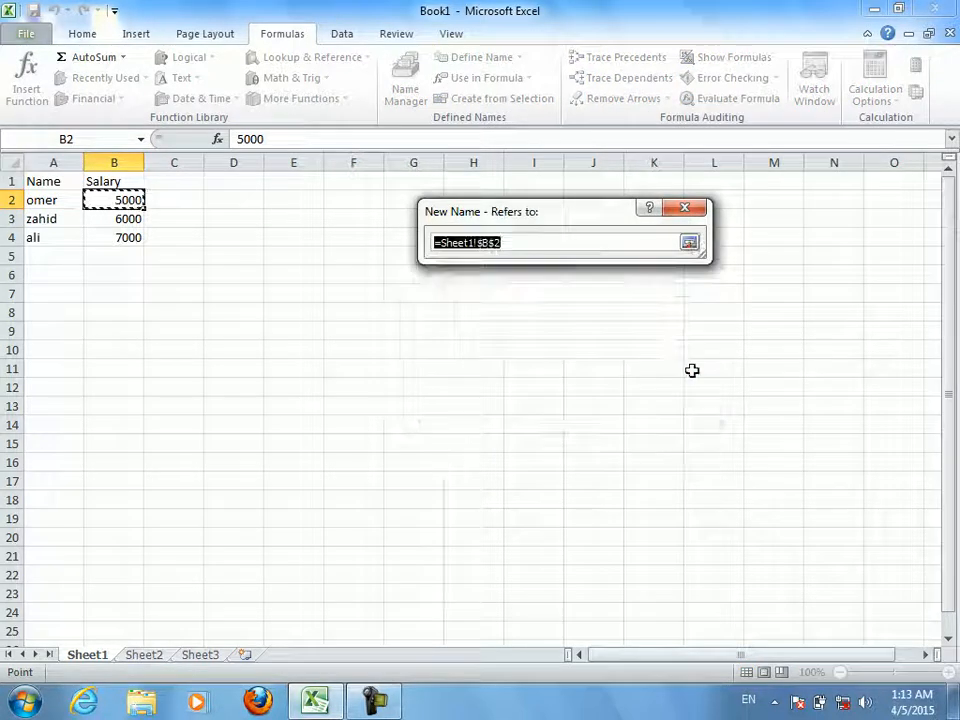
click(116, 238)
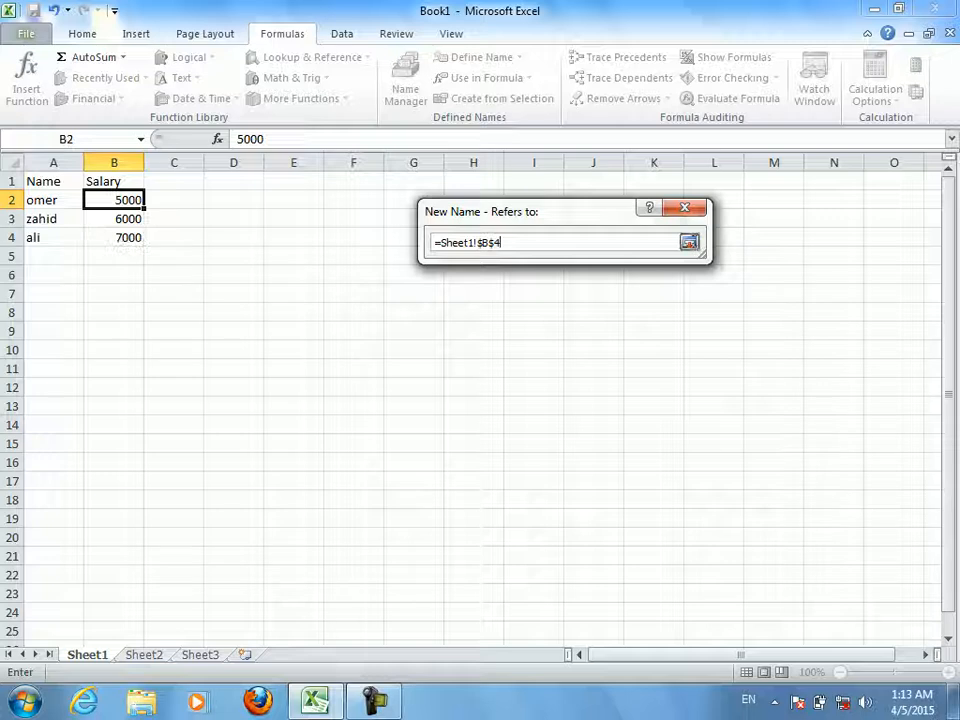
click(689, 242)
click(592, 400)
click(760, 486)
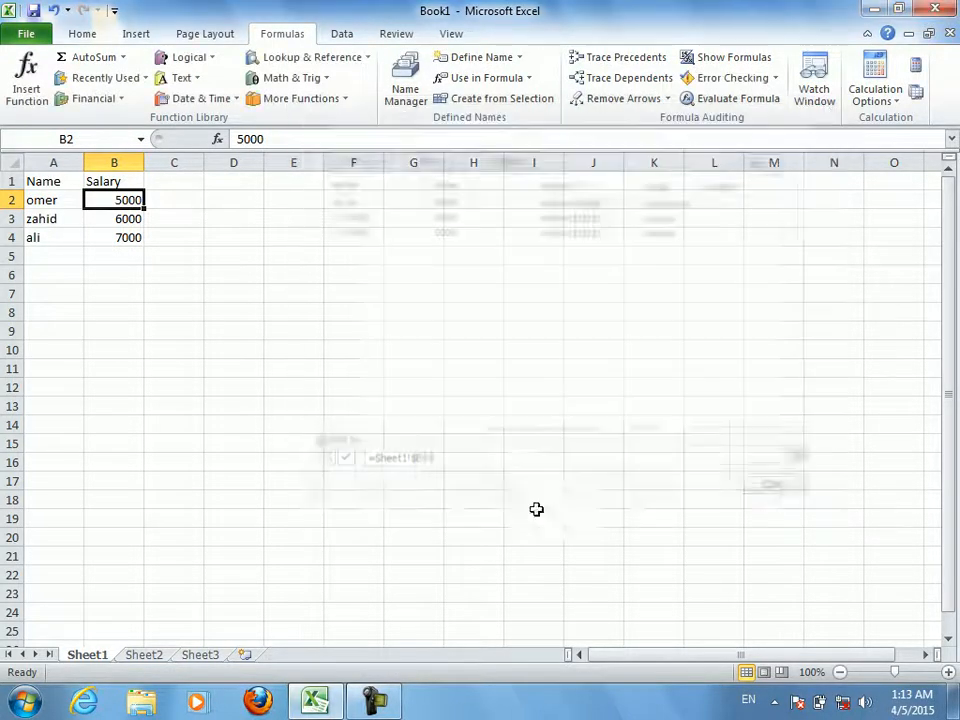
Try a formula in E9 of Sheet1 that uses the first employee's defined name, and clear the cell
click(286, 327)
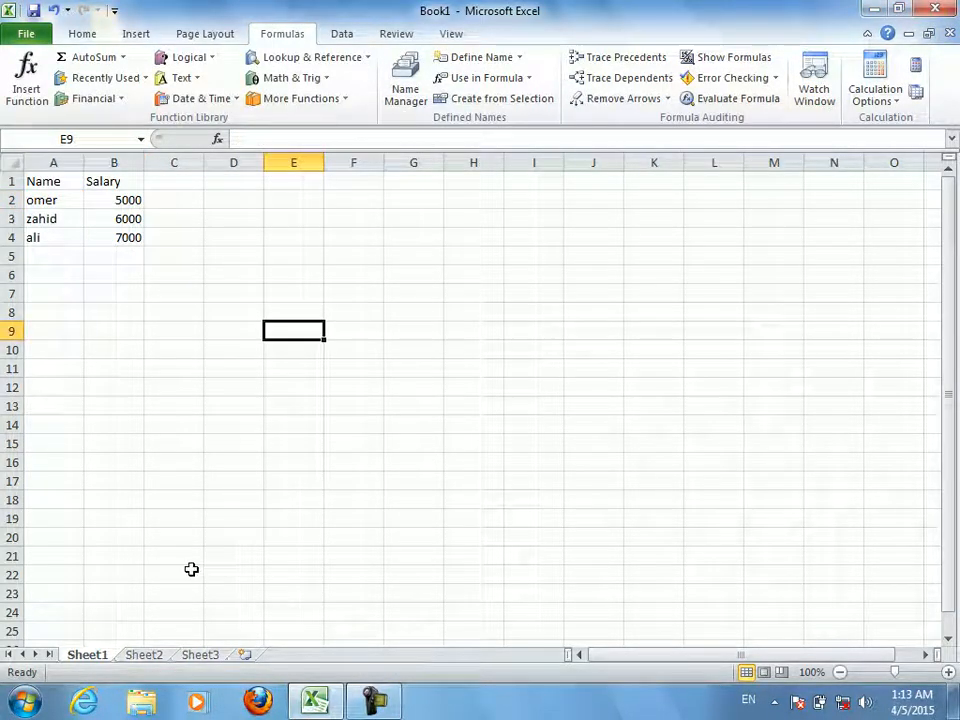
text(==)
key(BackSpace)
text(omer)
key(Return)
key(Up)
key(Delete)
Try a formula in E9 of Sheet1 that uses the second employee's defined name, and clear the cell
text(=zahid)
key(Return)
key(Up)
key(Delete)
In D14 of Sheet2, enter a formula that returns the first employee's salary through its defined name, and clear the cell
click(143, 655)
click(235, 422)
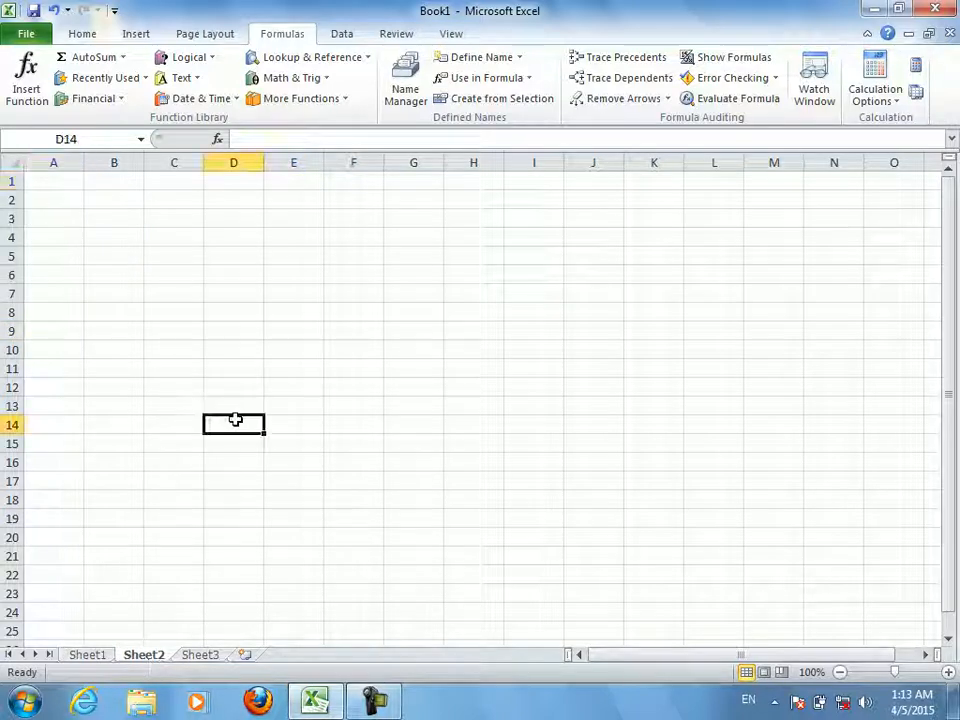
double_click(236, 420)
text(=omer)
key(Return)
key(Up)
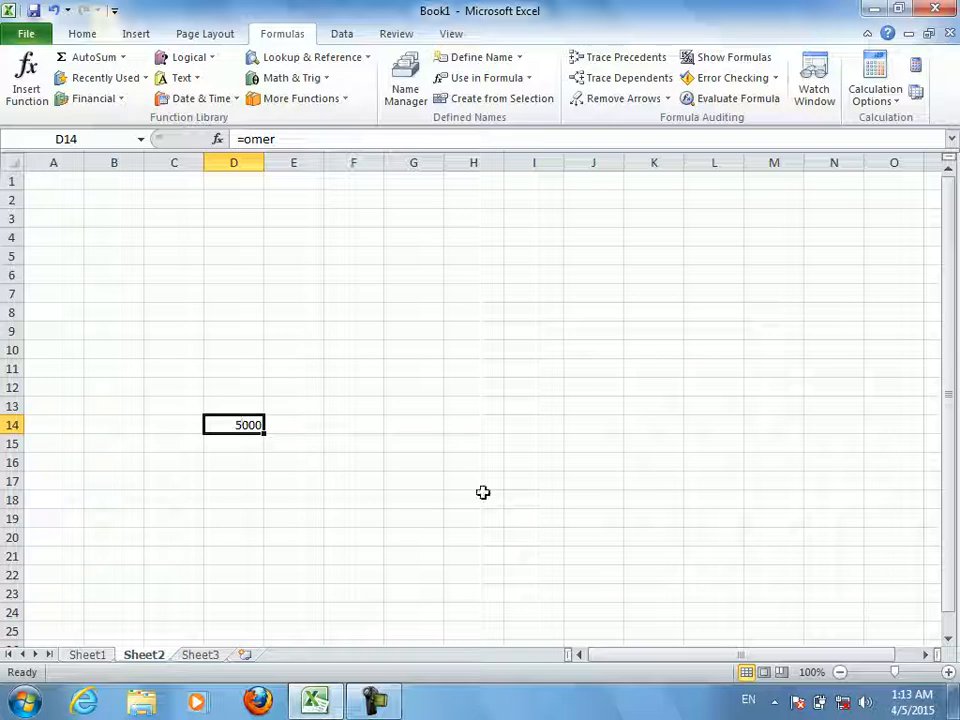
key(Delete)
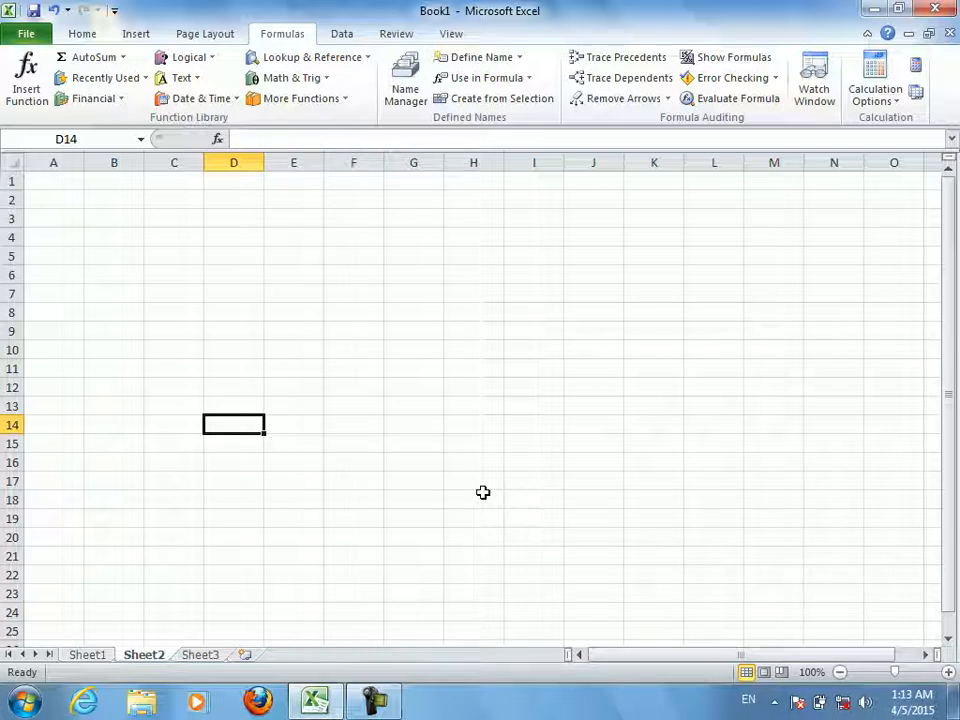
Try a formula in D14 of Sheet2 that uses the second employee's defined name
text(=zahid)
key(Return)
key(Up)
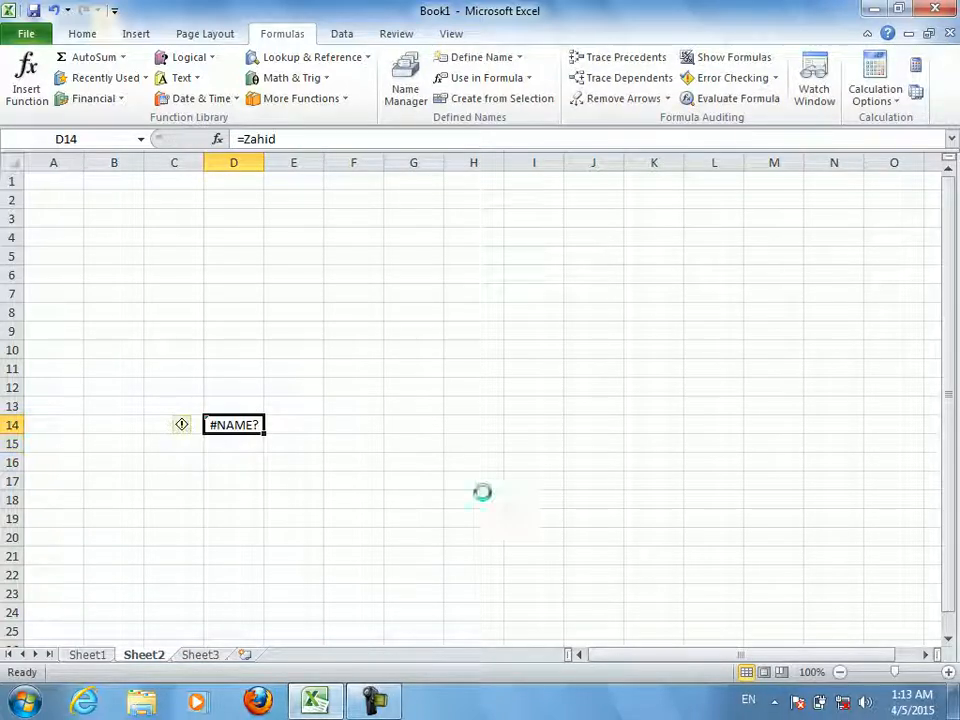
Replace the formula in D14 with one that uses the third employee's defined name, and clear the cell
text(=ali)
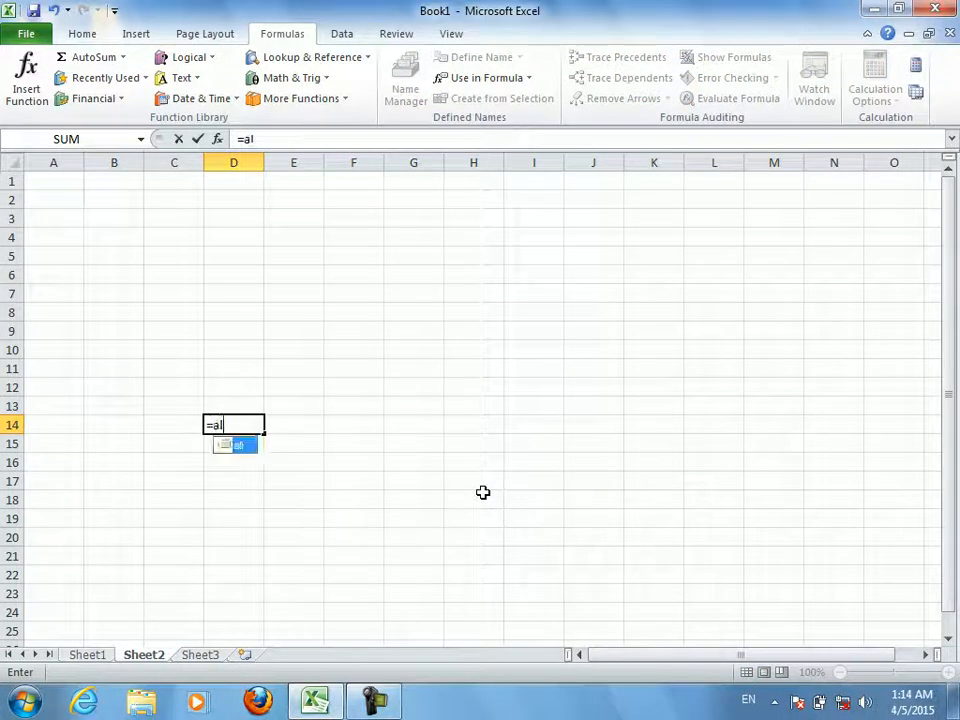
key(Return)
key(Up)
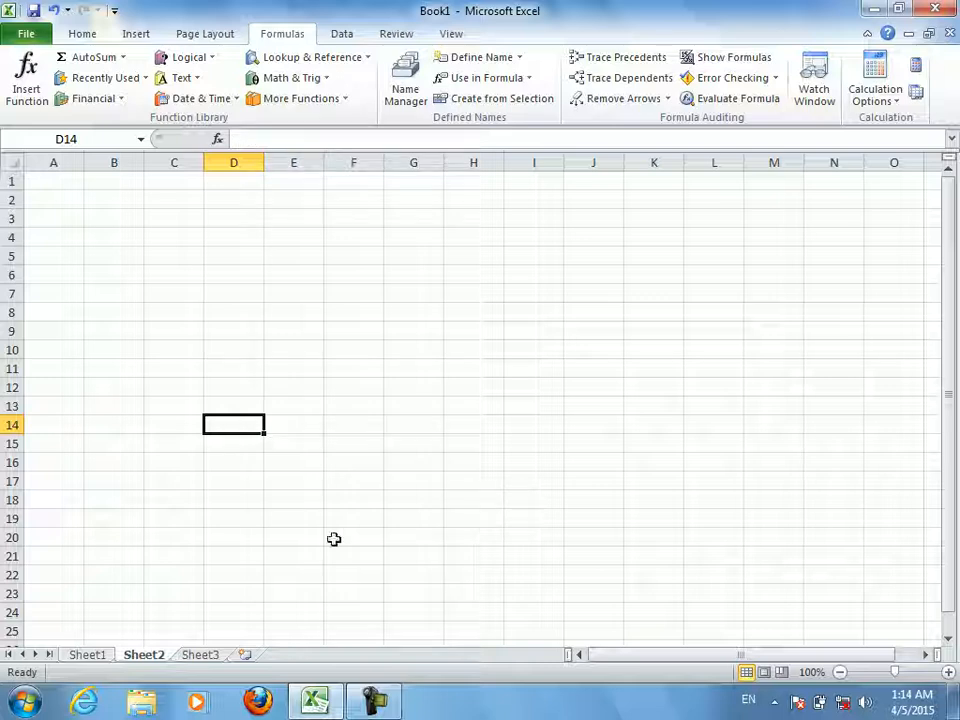
Enter a formula in D15 of Sheet3 that returns the second employee's salary through its defined name
click(206, 655)
click(222, 442)
text(=zahid)
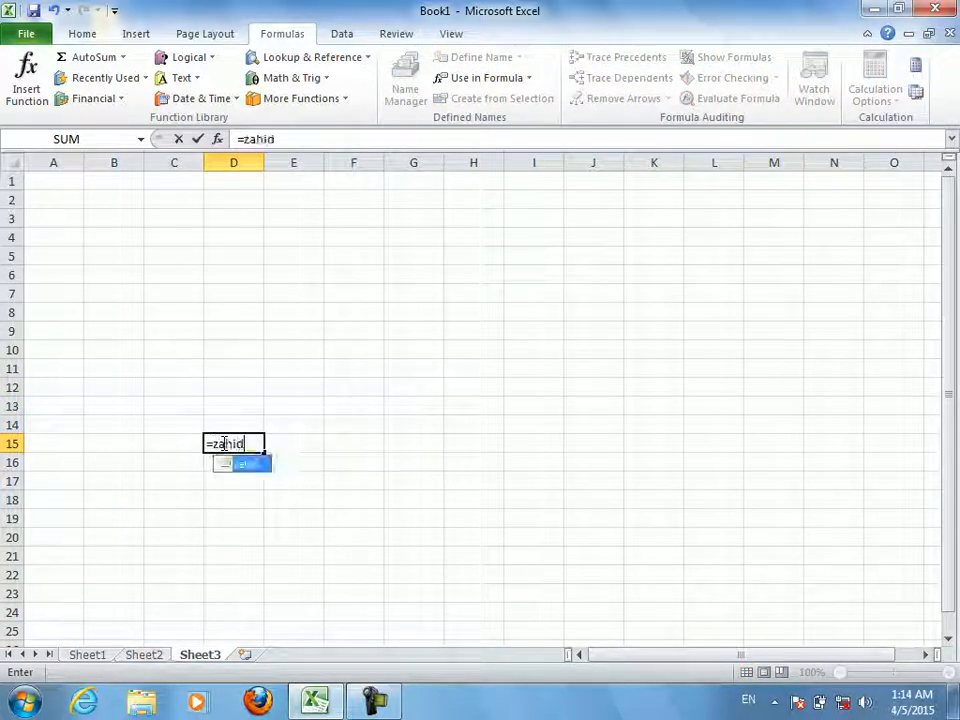
key(ctrl+Return)
Replace the content of D15 with a formula that uses the first employee's defined name
text(omer)
key(ctrl+Return)
text(=omer)
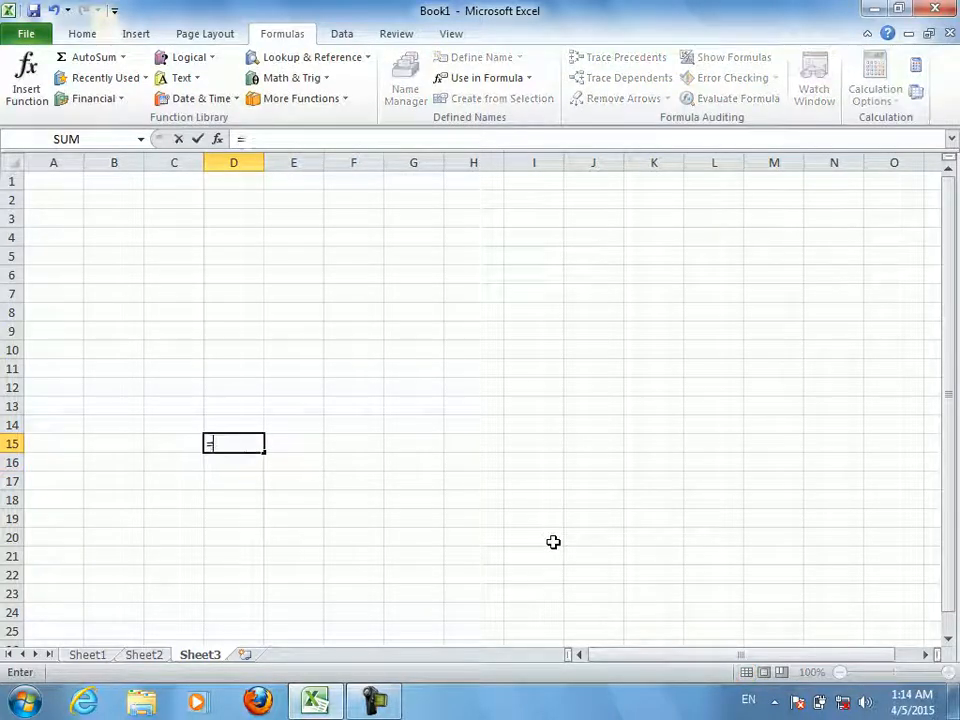
key(ctrl+Return)
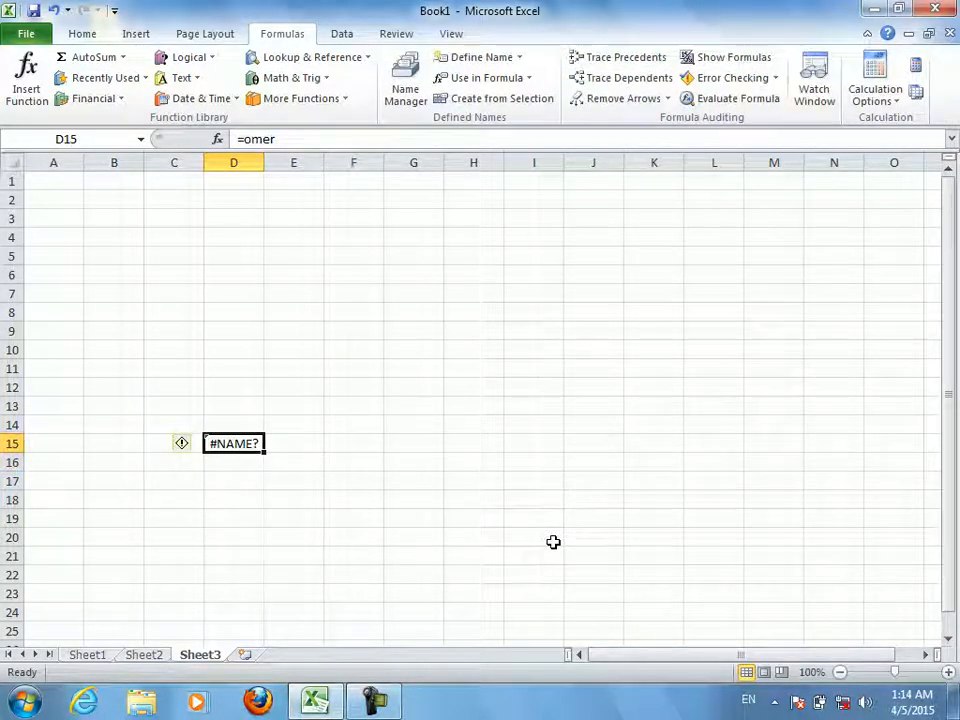
Replace the formula in D15 of Sheet3 with one that uses the third employee's defined name
text(=umer)
key(Return)
key(Up)
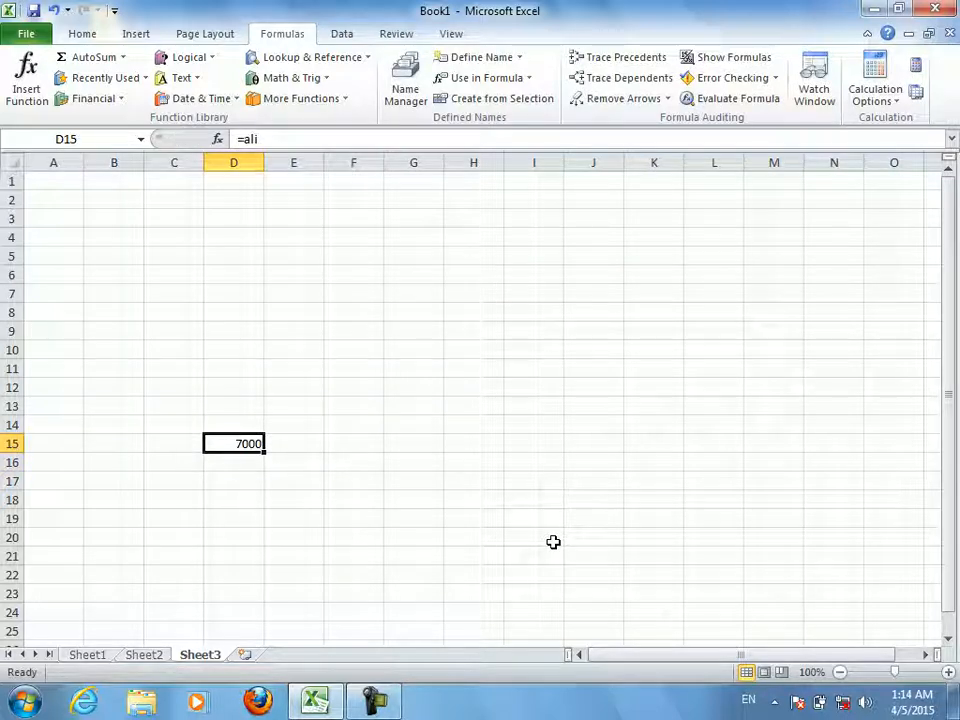
Open the Name Manager from Sheet1 and filter the names by worksheet scope, followed by workbook scope
click(88, 655)
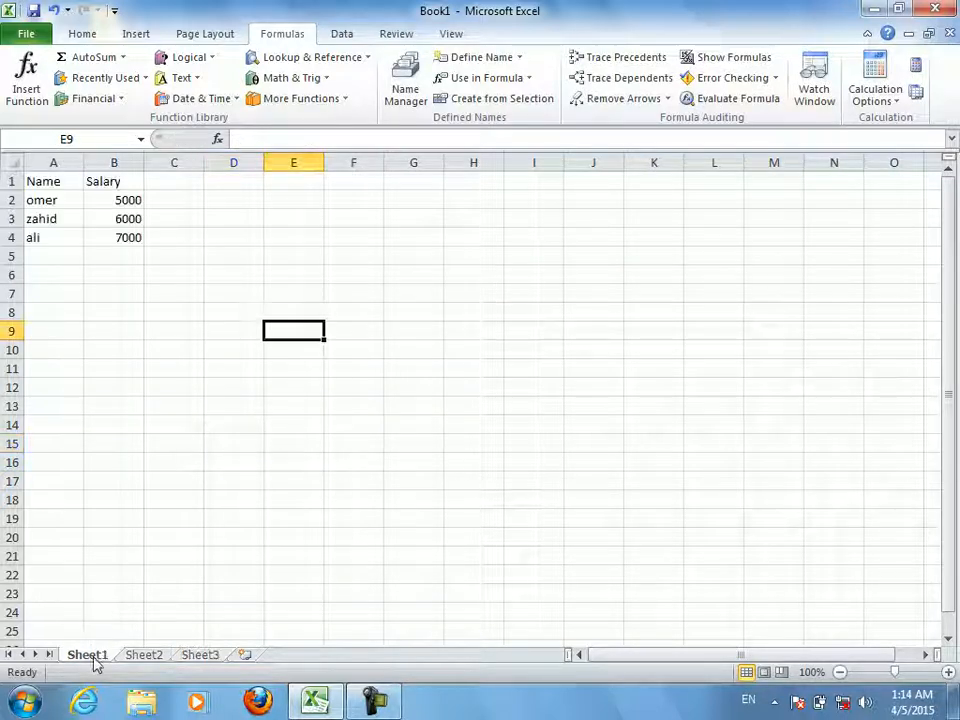
click(405, 88)
click(780, 150)
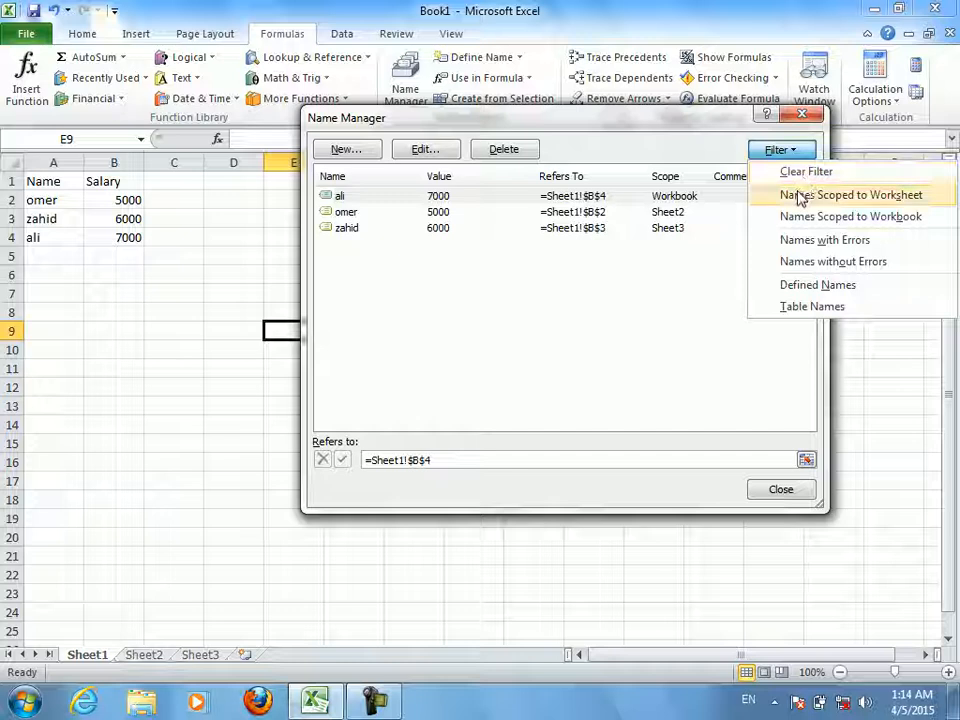
click(912, 197)
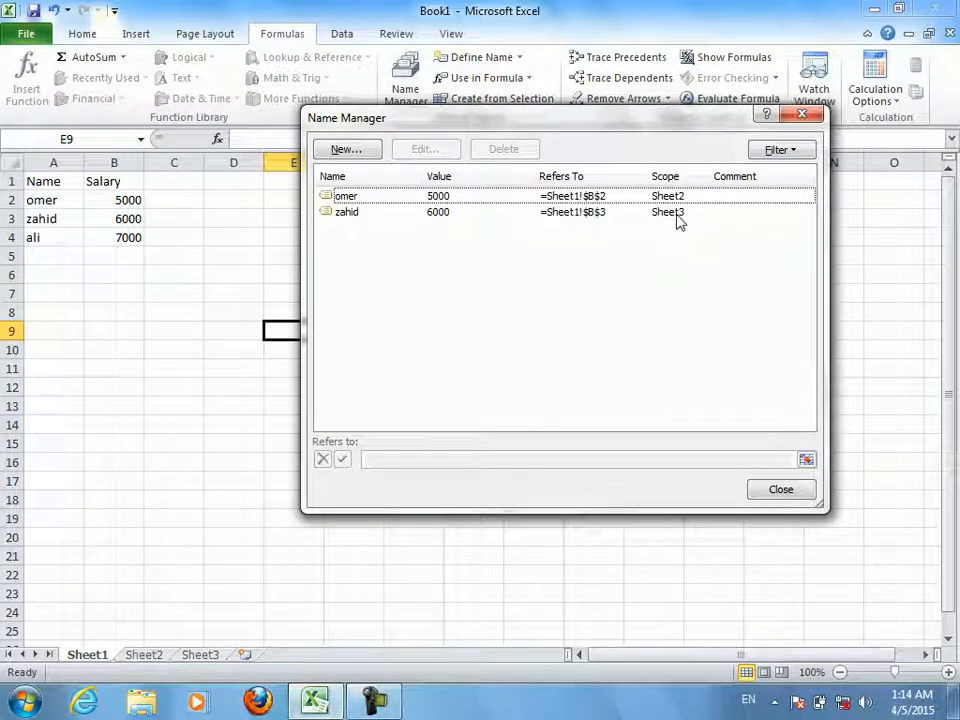
click(785, 151)
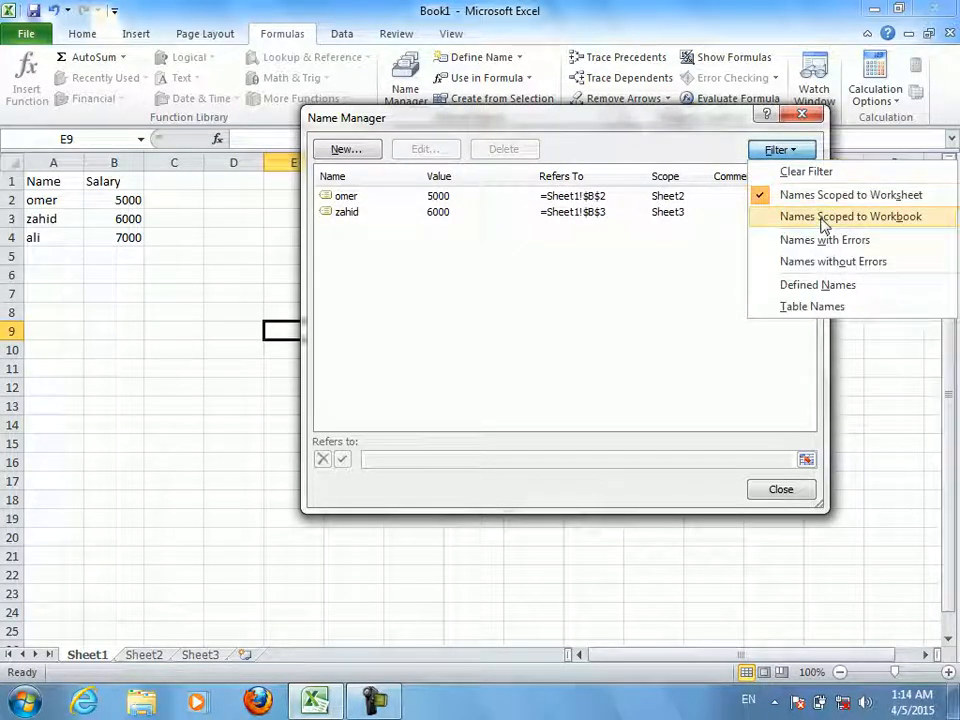
click(823, 218)
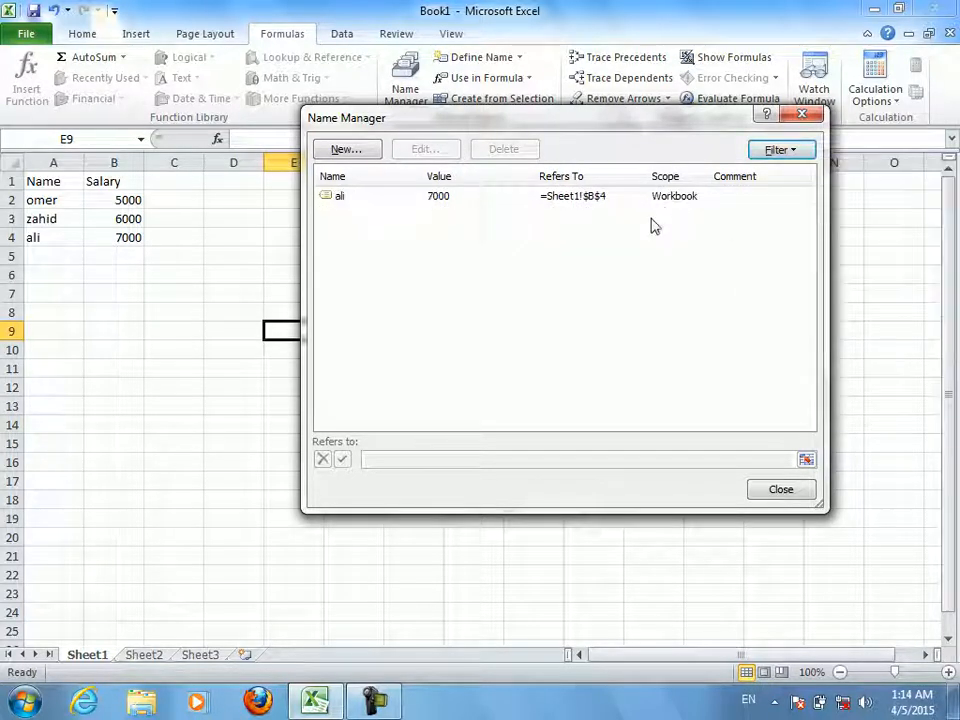
Filter the workbook-scoped names by those with errors and those without errors, and clear the filter
click(783, 152)
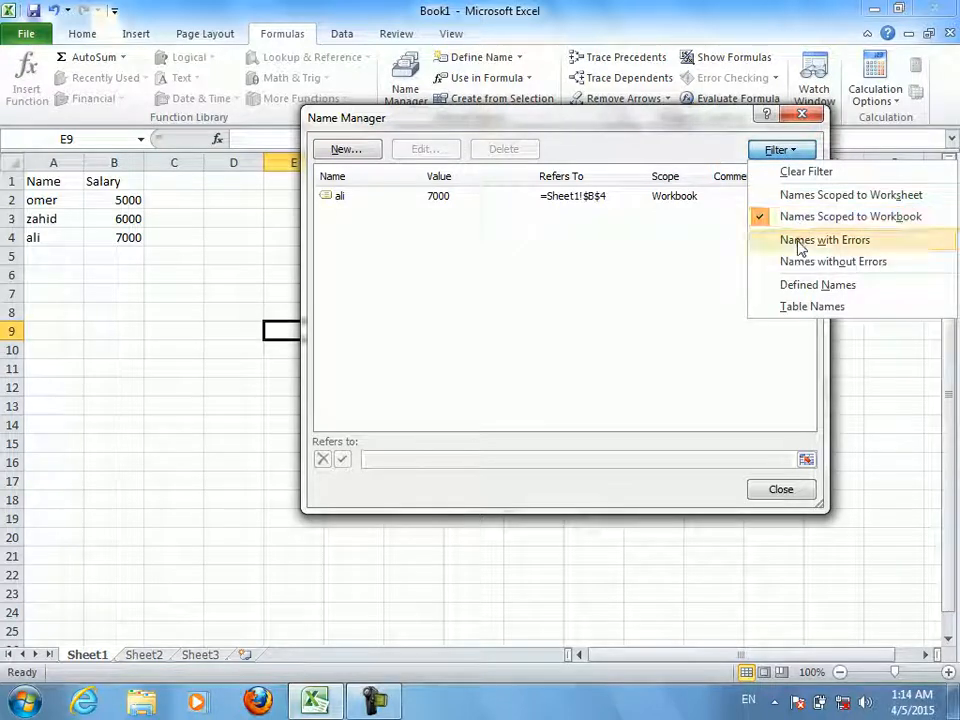
click(800, 241)
click(781, 151)
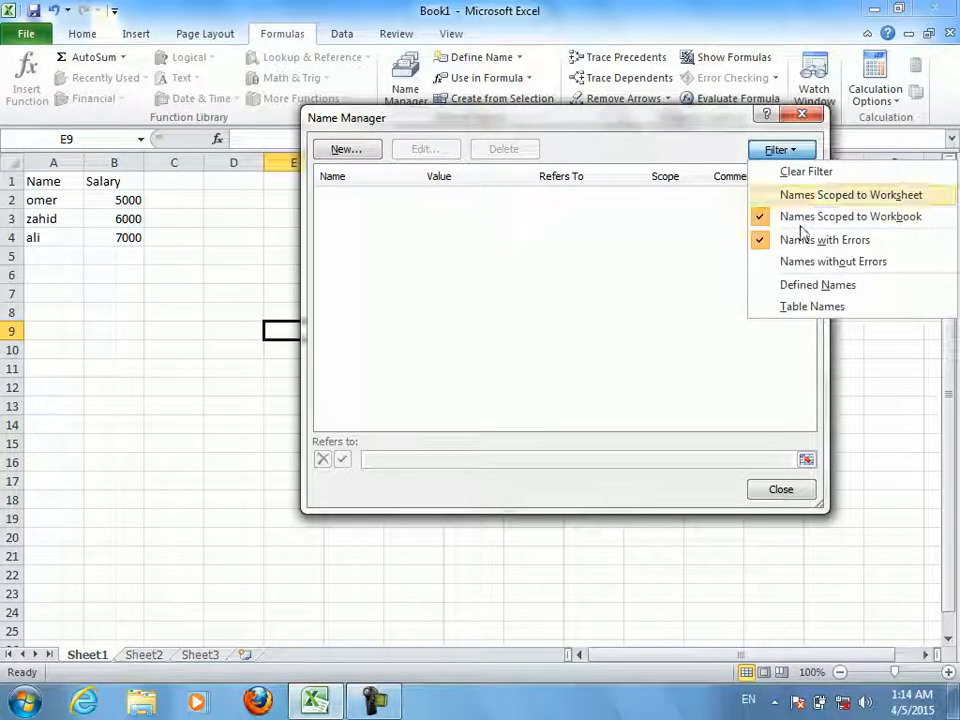
click(795, 266)
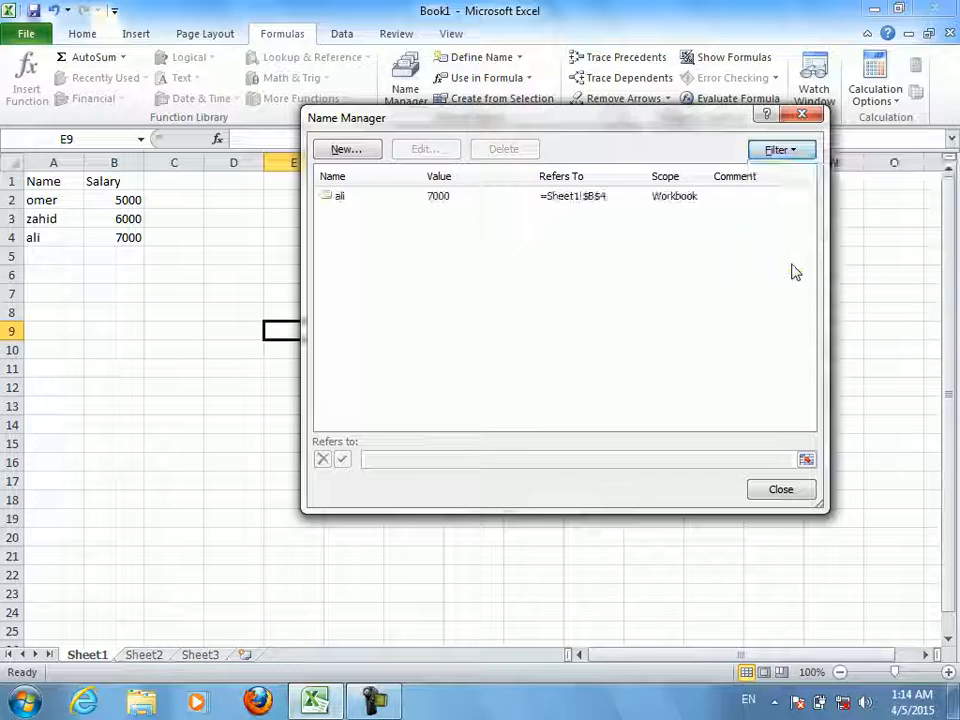
click(787, 150)
click(800, 172)
Filter all names by Names with Errors and by Names without Errors, and close the Name Manager
click(781, 150)
click(800, 240)
click(781, 150)
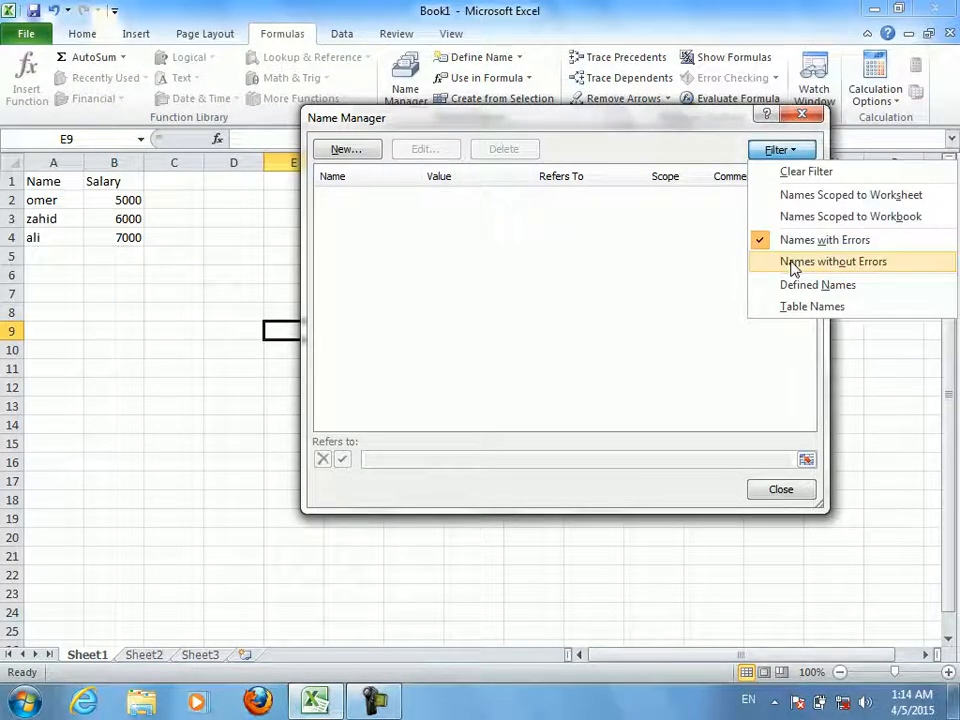
click(795, 262)
click(781, 150)
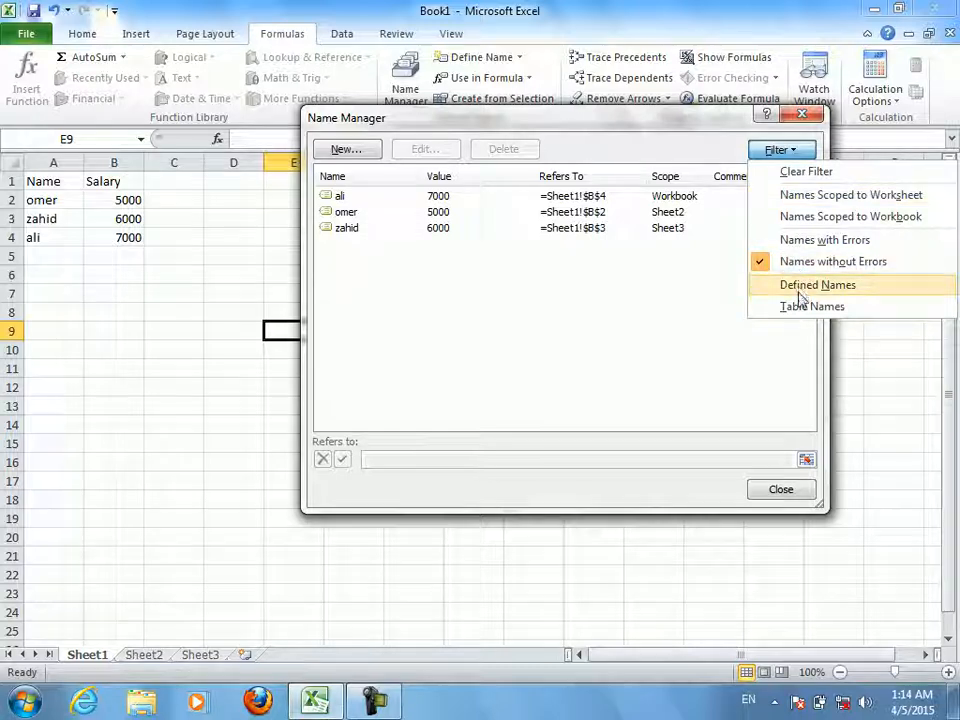
click(786, 491)
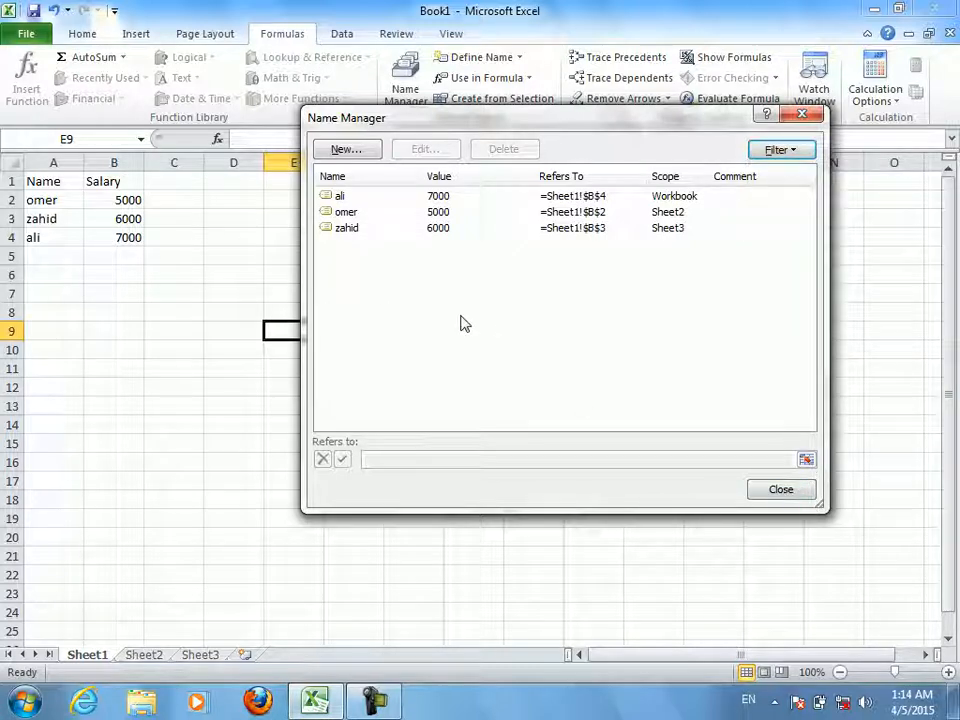
click(799, 490)
Convert the range A1:B4 on Sheet1 into a table with headers
drag(54, 182, 115, 236)
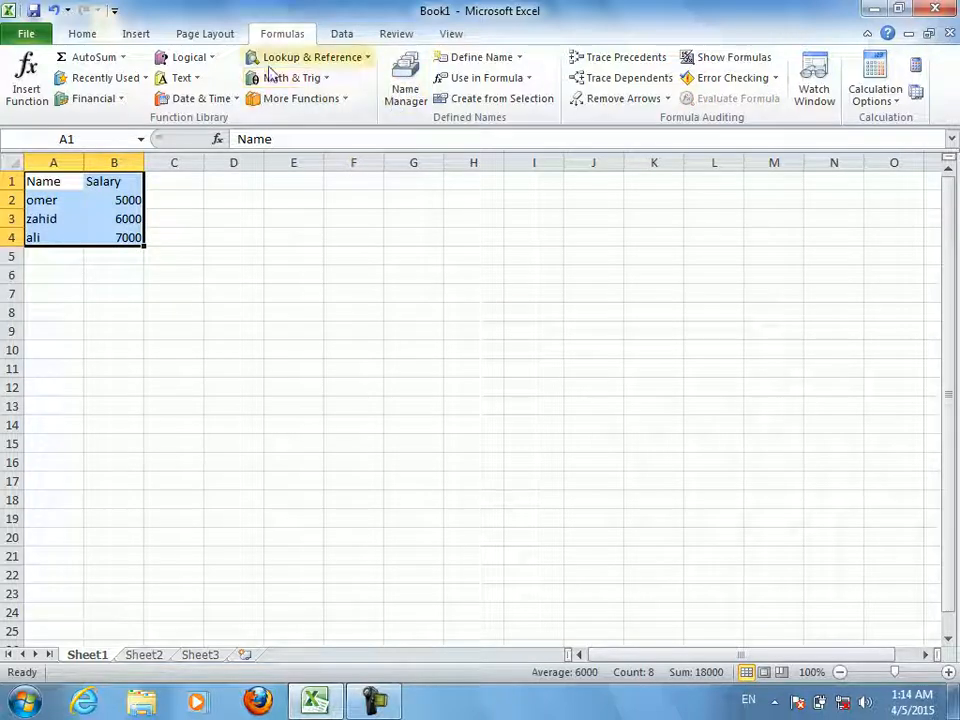
click(136, 33)
click(77, 76)
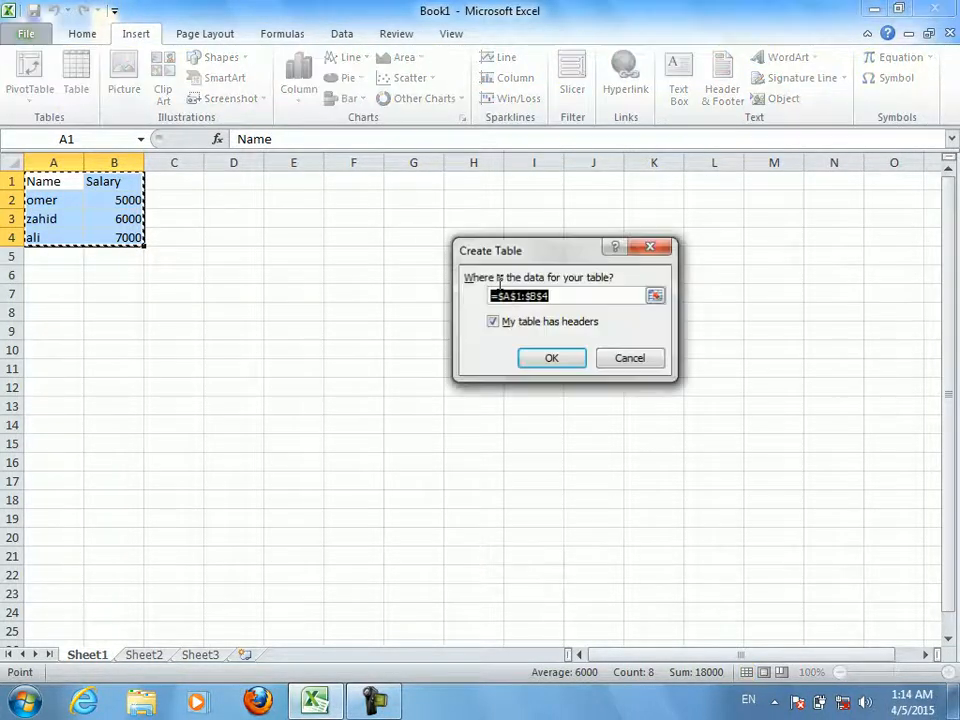
click(533, 358)
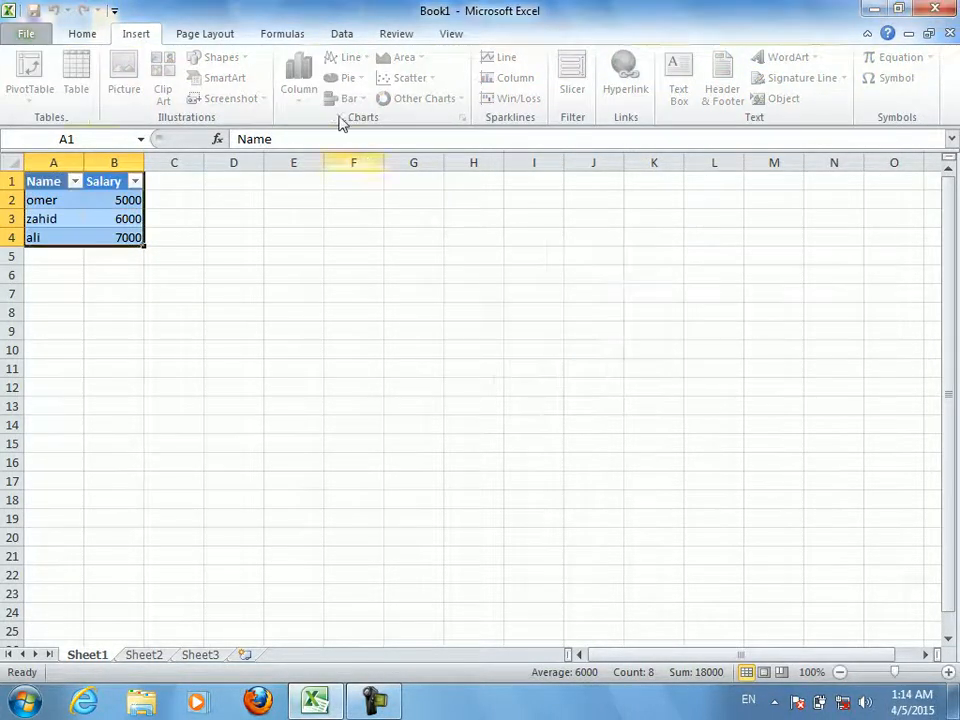
click(181, 38)
click(134, 36)
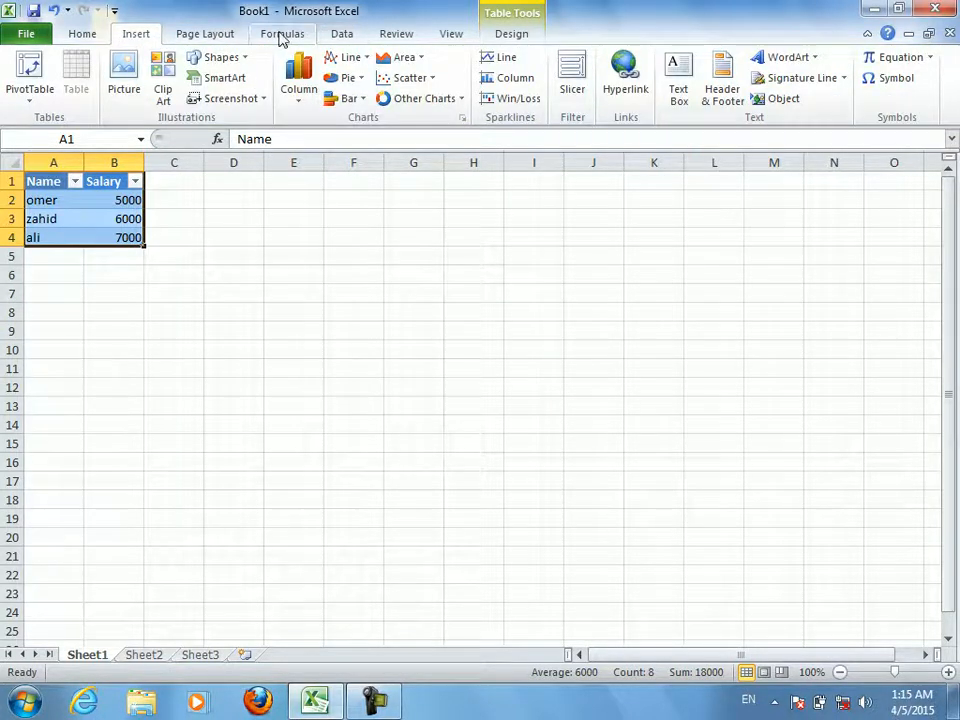
Inspect the Table1 entry in the Name Manager and close the dialog
click(279, 36)
click(403, 86)
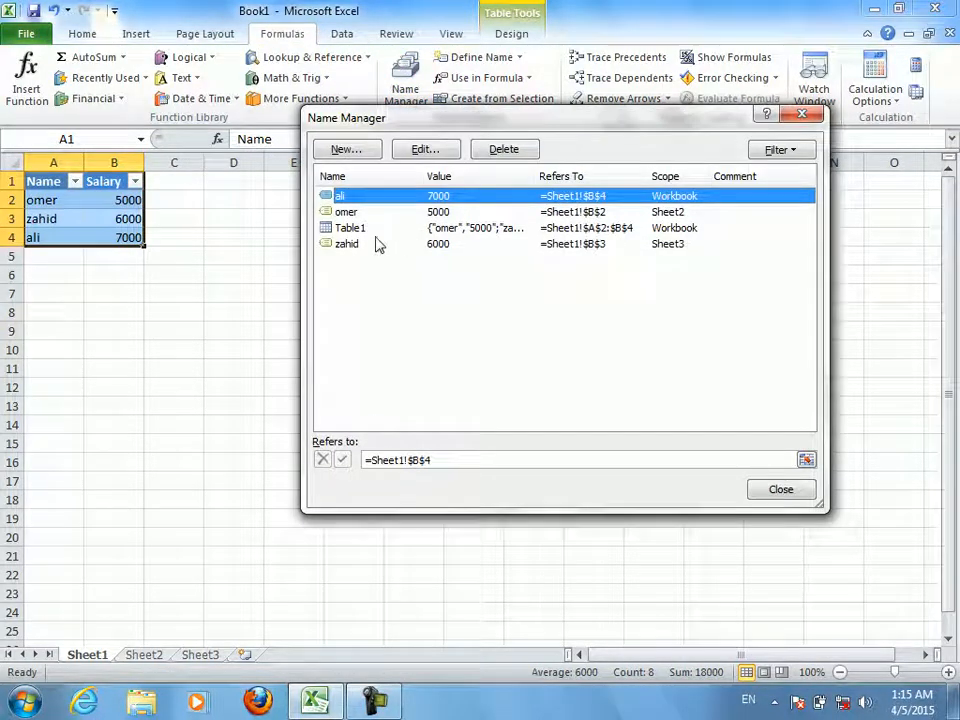
click(357, 234)
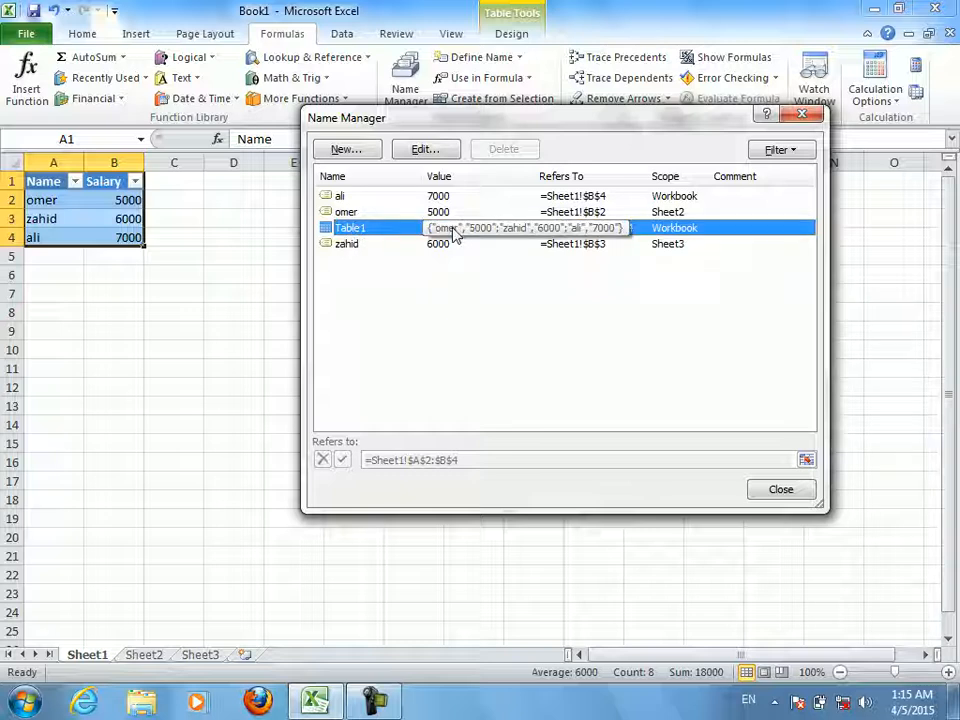
click(780, 490)
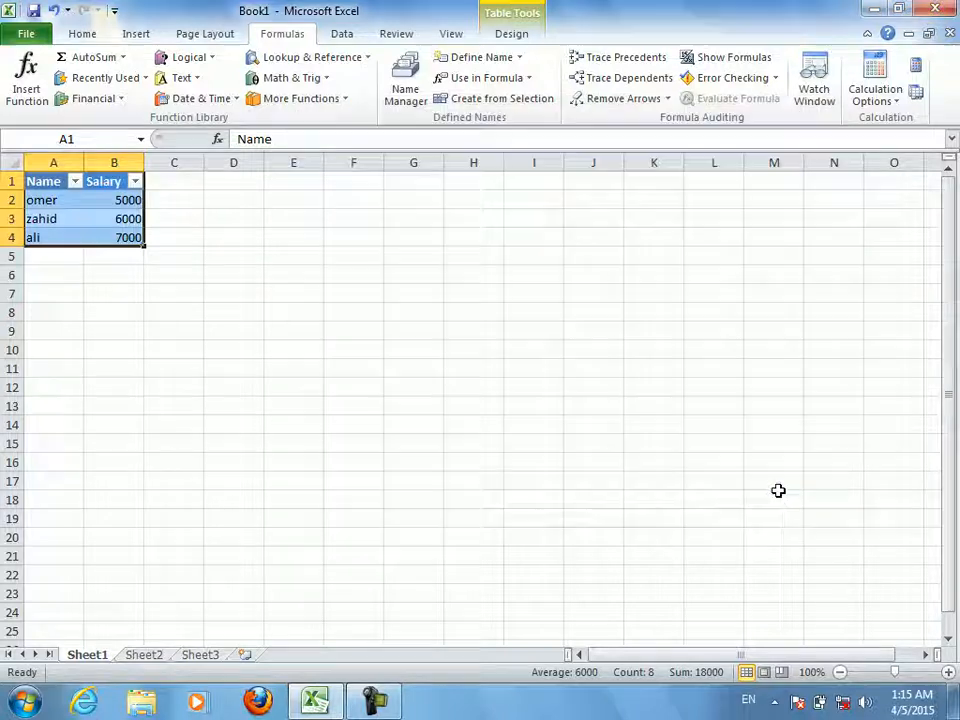
Test the formula =SUM(Table1) in E9 of Sheet3, and clear the cell
click(212, 658)
click(315, 330)
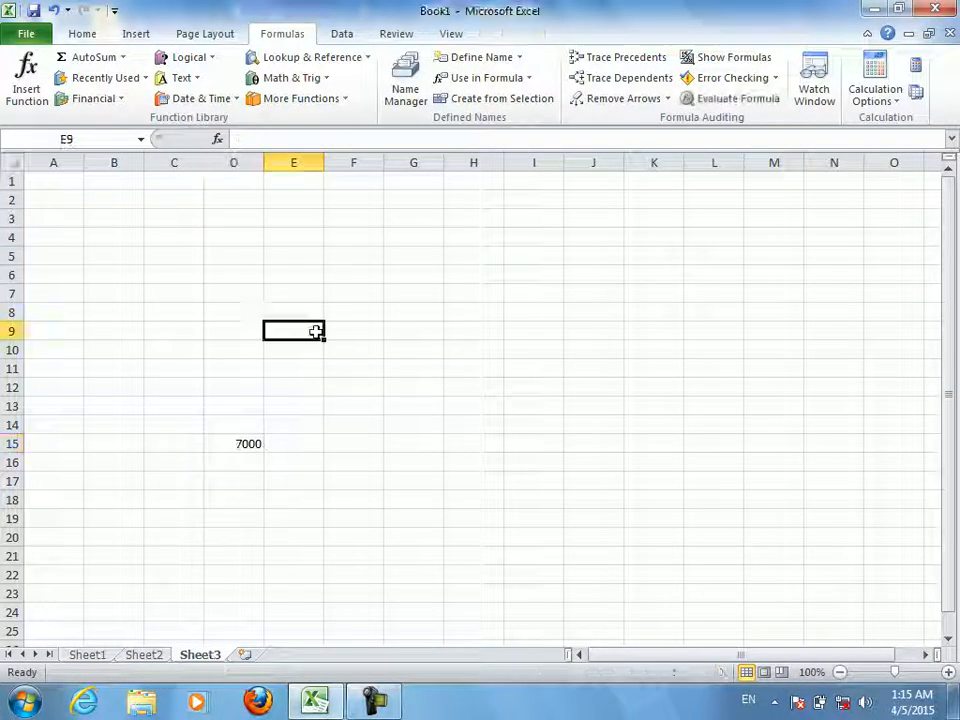
text(=sum(Tabl)
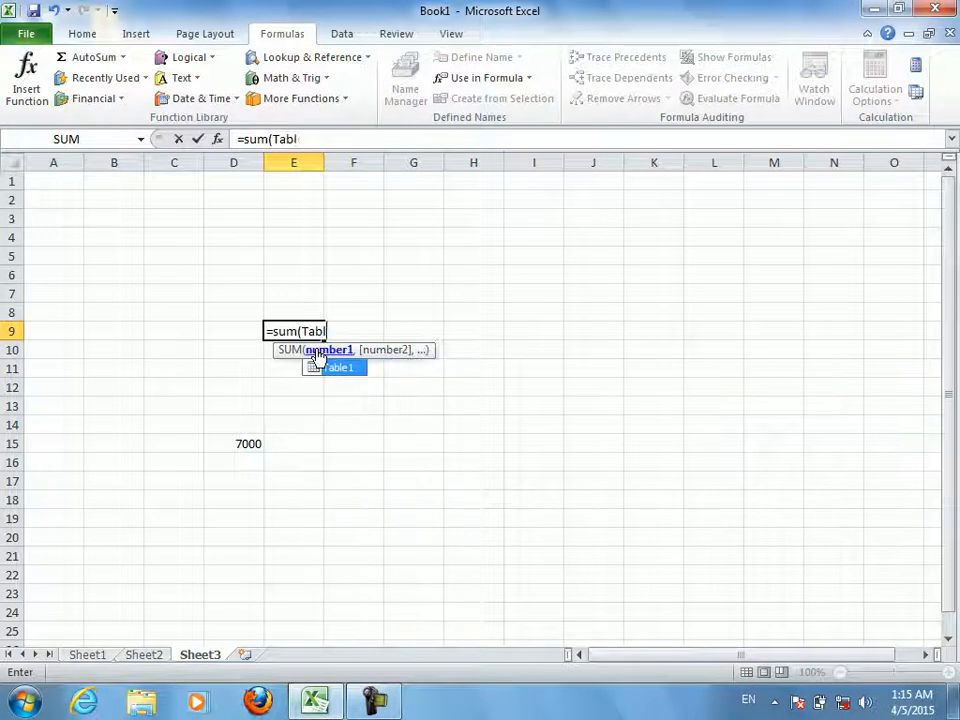
key(BackSpace)
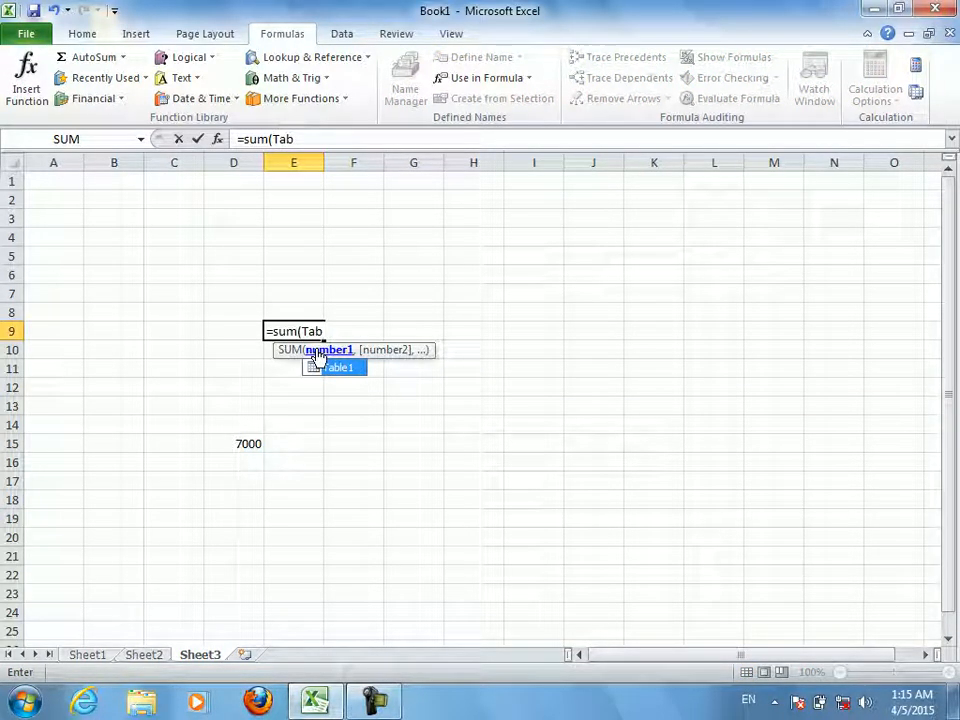
text(le1)
key(Return)
key(Up)
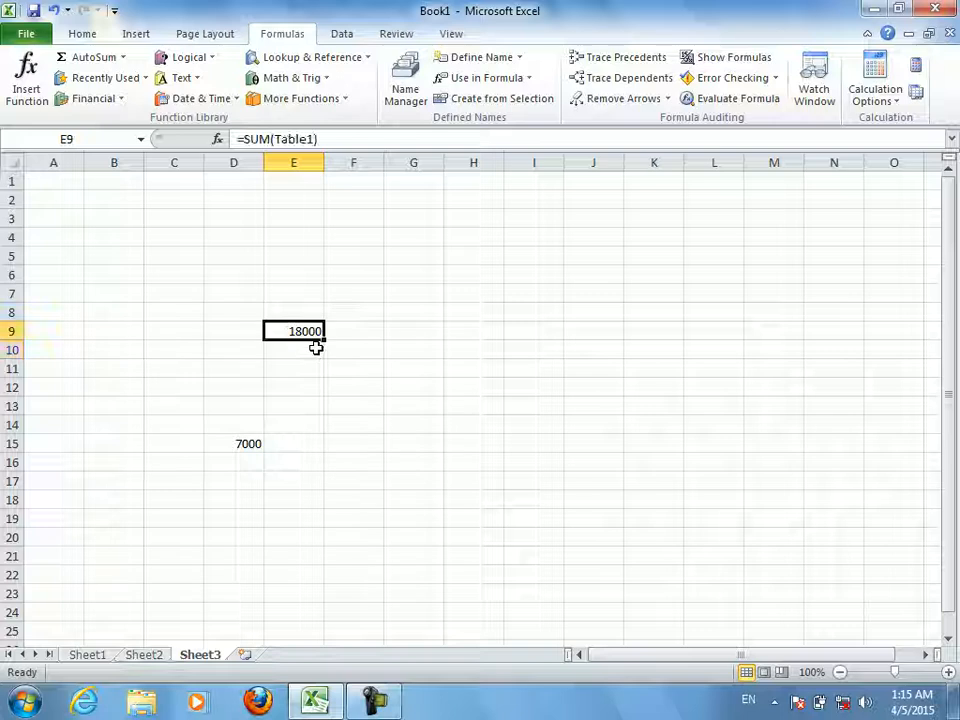
key(Delete)
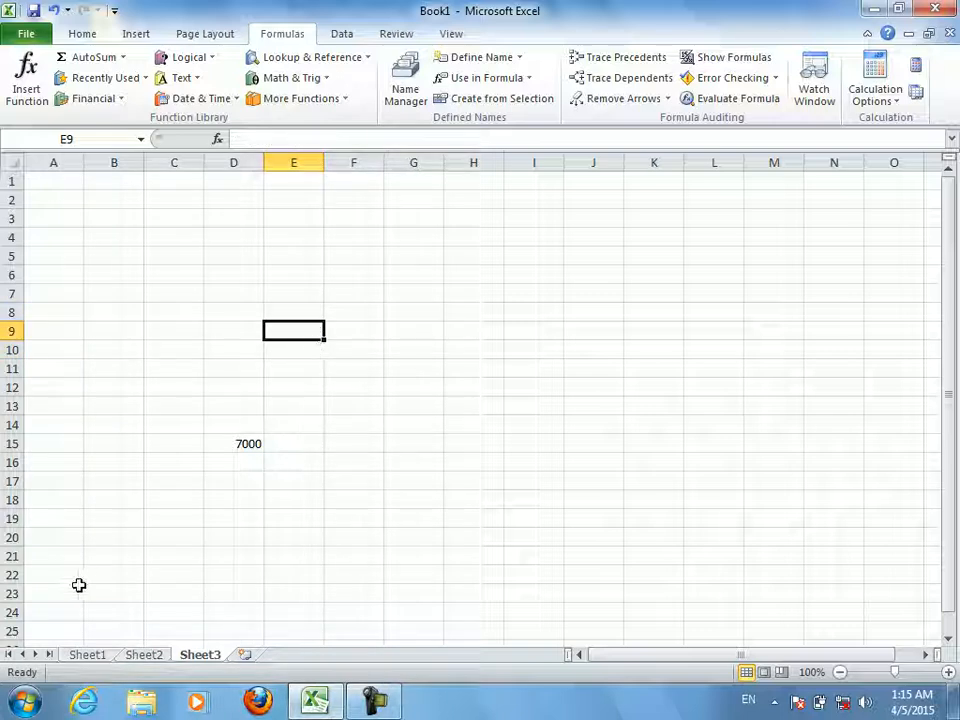
Open the Name Manager from Sheet1 and filter the list to Defined Names only
click(86, 655)
click(266, 332)
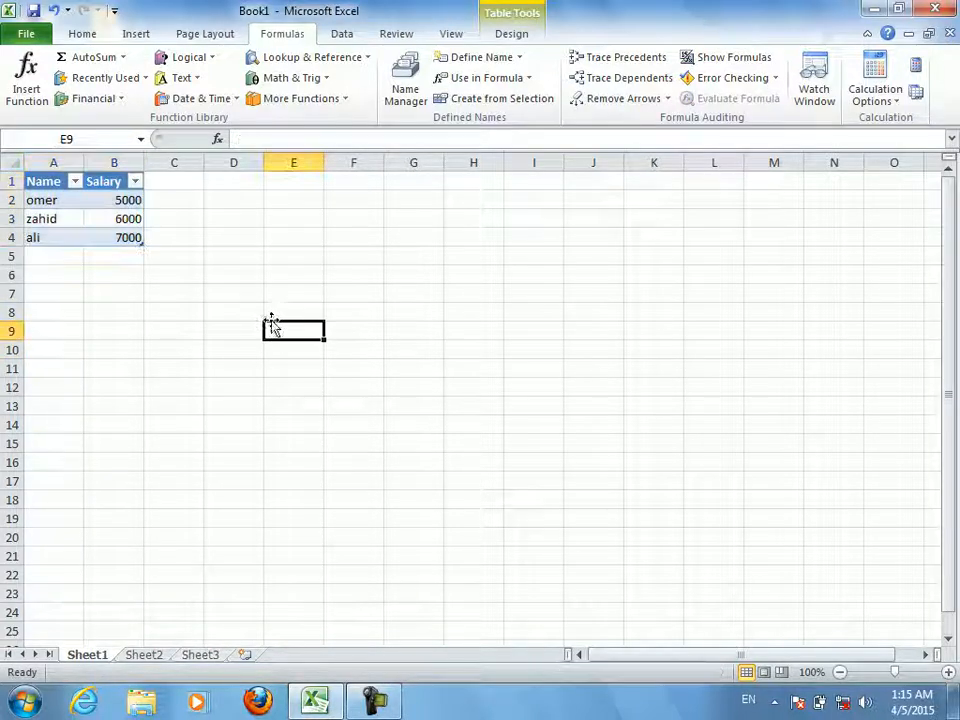
click(408, 95)
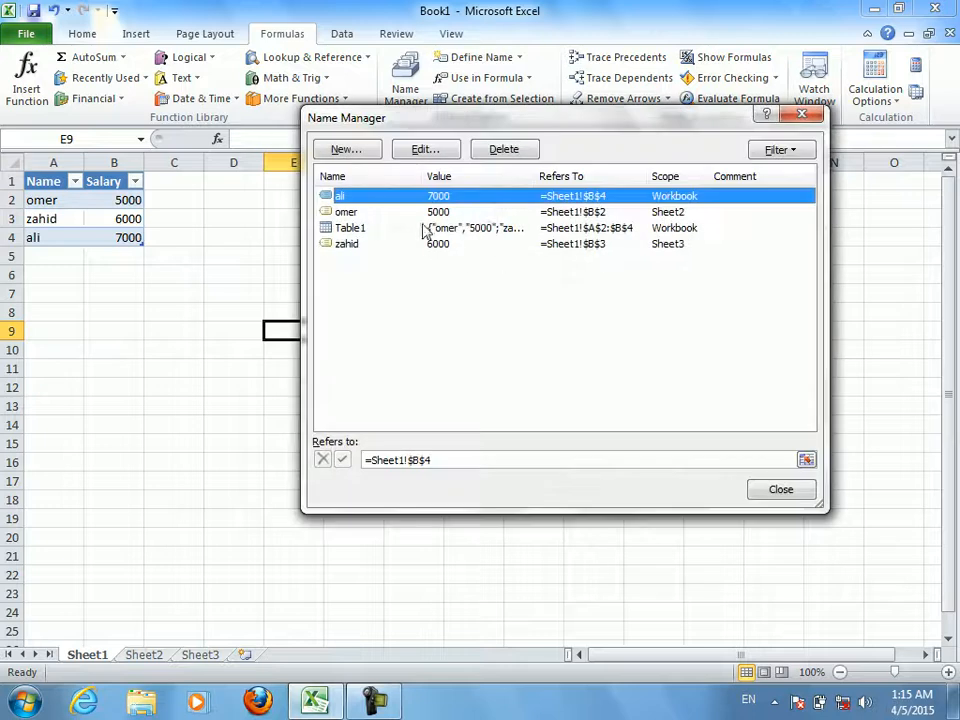
click(790, 150)
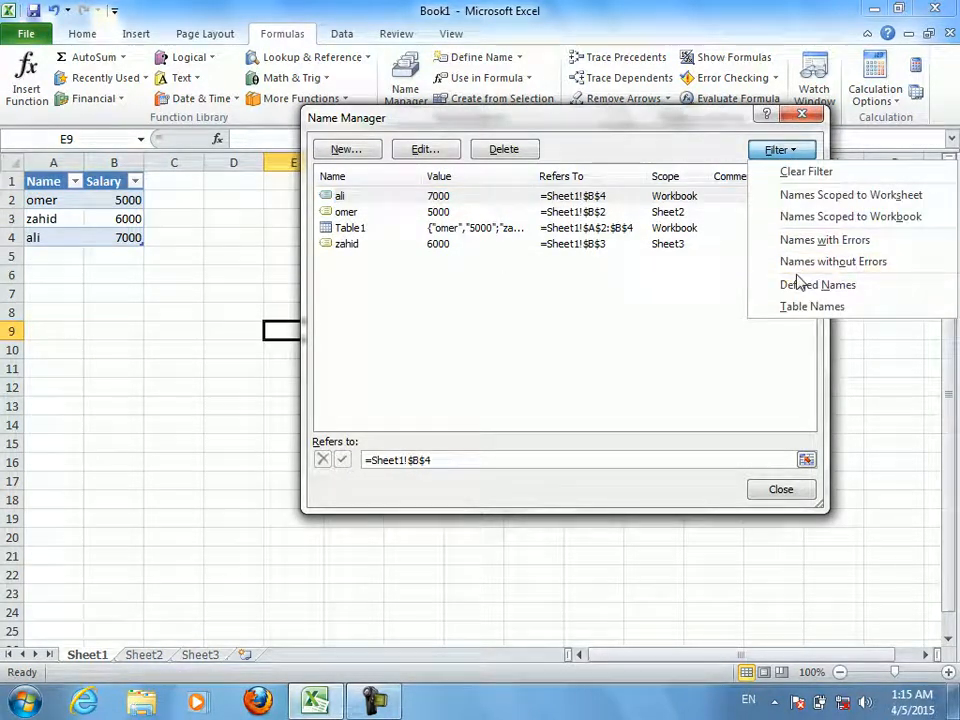
click(798, 284)
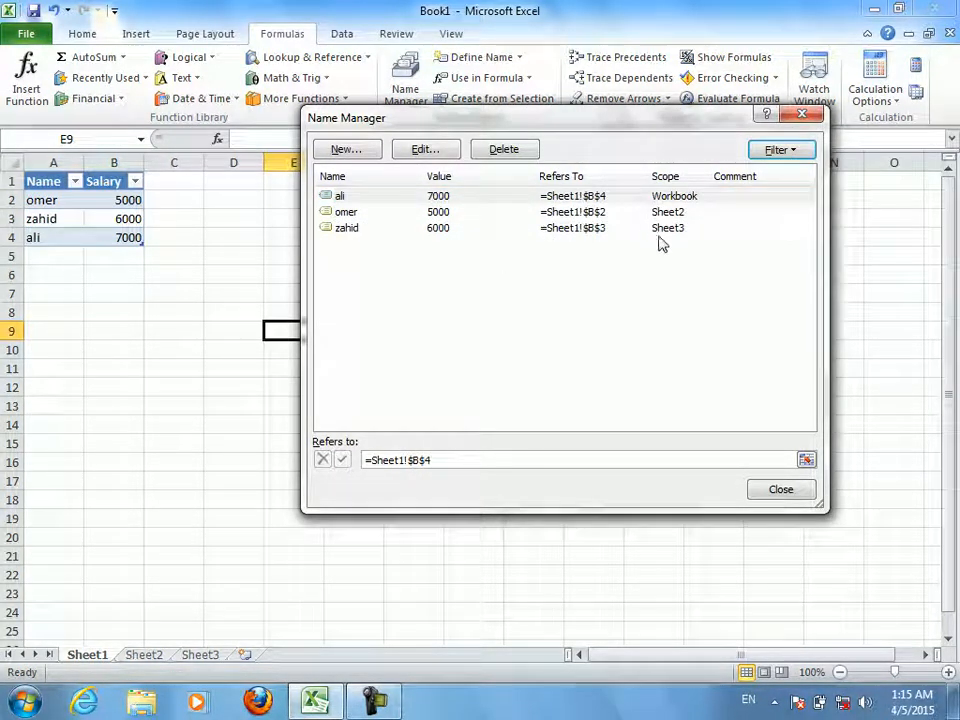
Filter the Name Manager list to Table Names, select Table1, and clear the filter
click(788, 152)
click(786, 310)
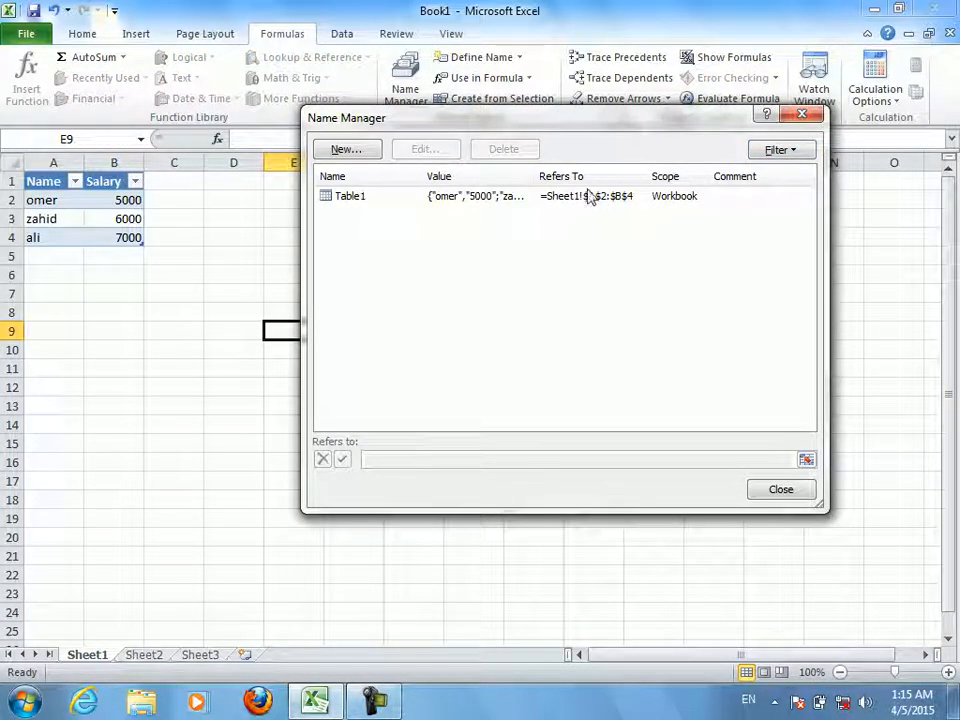
click(542, 196)
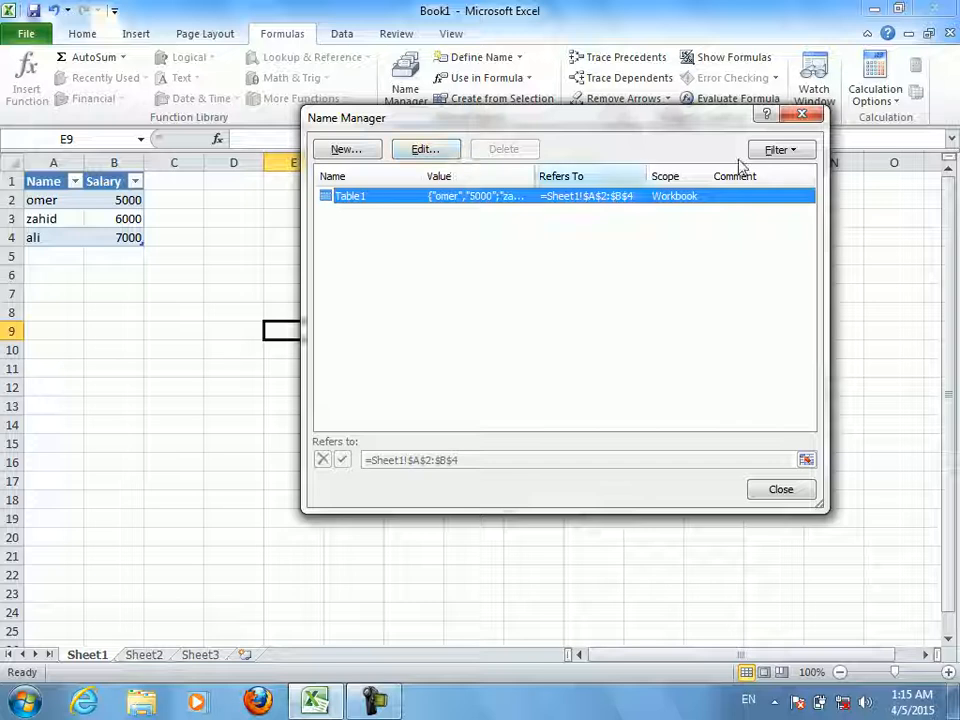
click(788, 150)
click(798, 170)
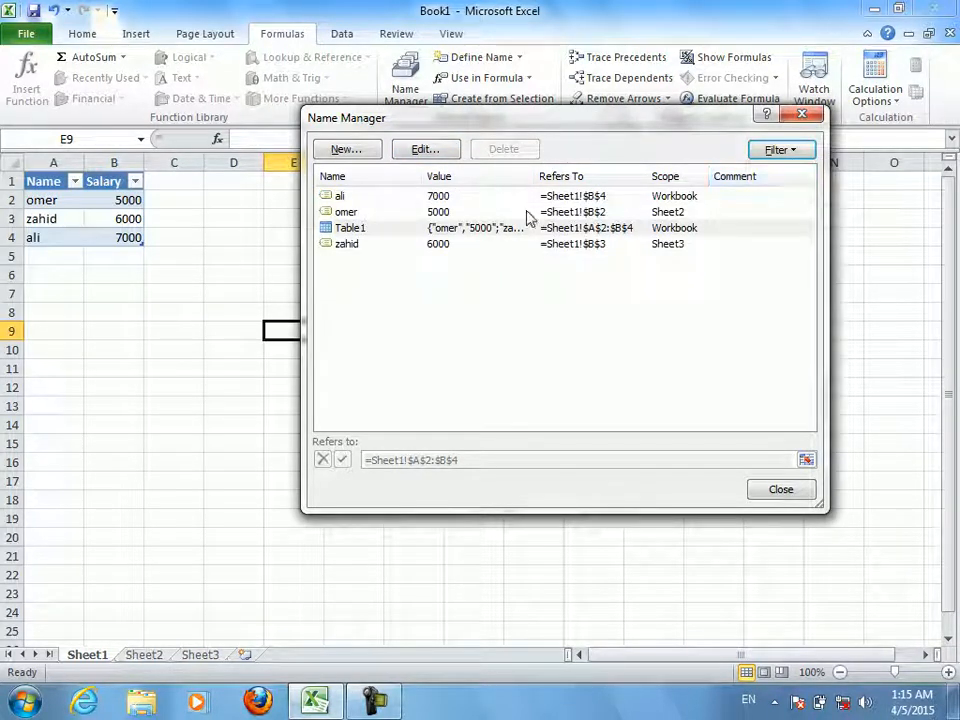
Check the entries for Table1 and the first employee's defined name, and close the Name Manager
click(500, 231)
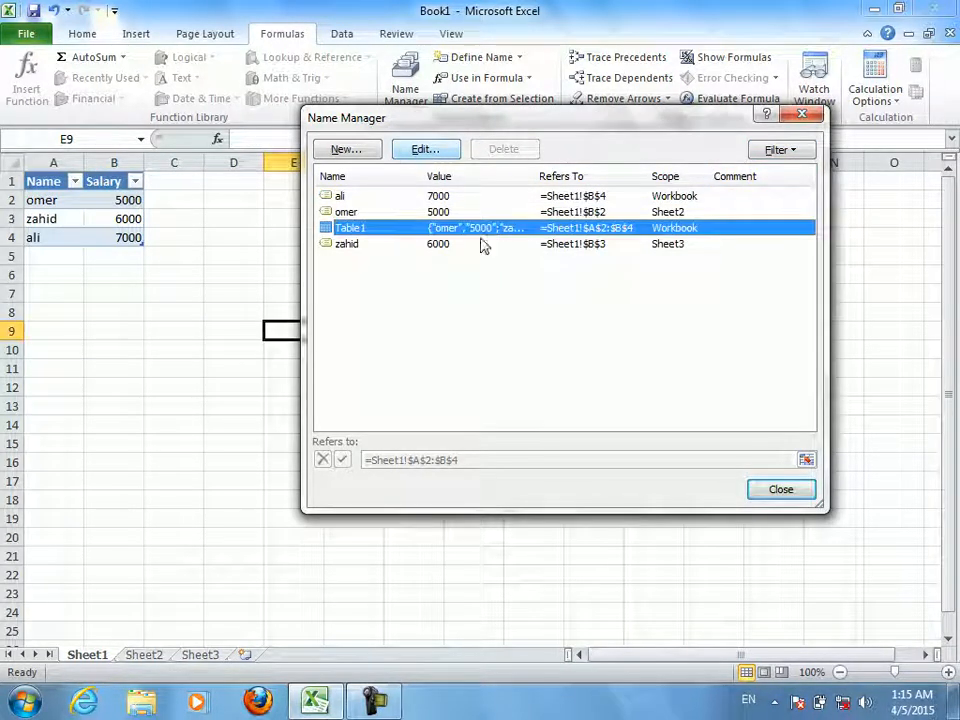
click(540, 272)
click(467, 211)
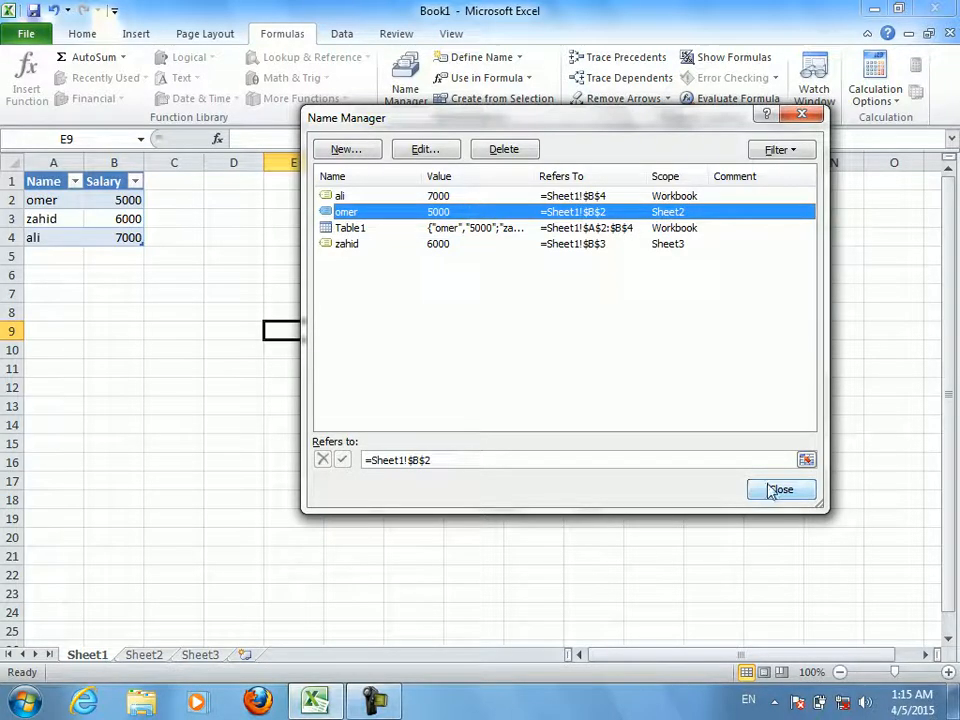
click(782, 490)
Open the Name Manager from Sheet1 and view the Edit Name settings of Table1
click(249, 281)
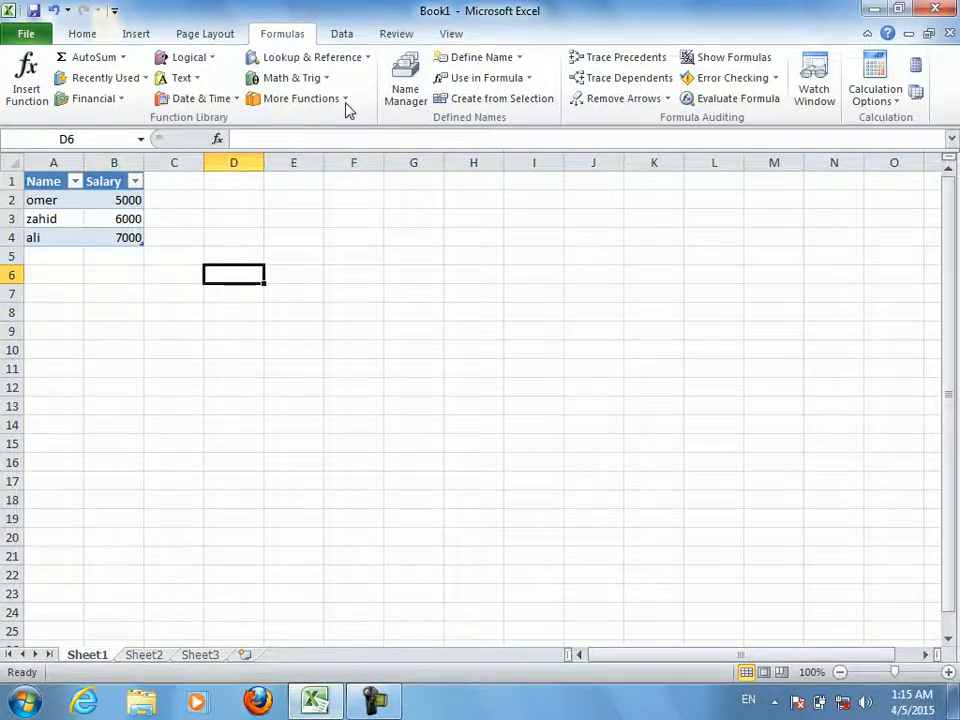
click(405, 88)
click(367, 231)
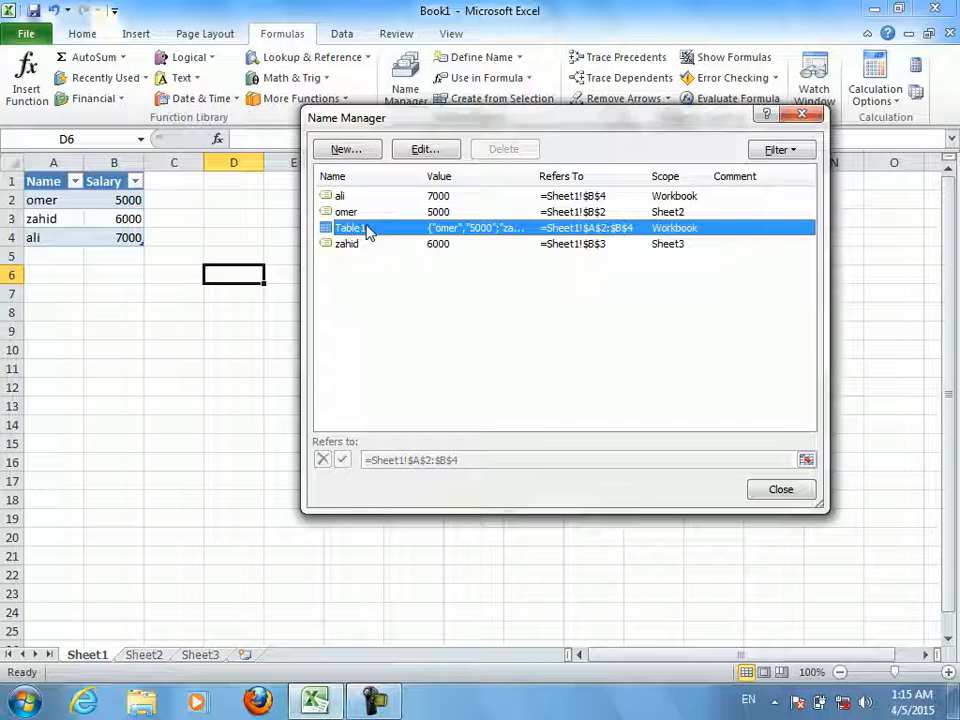
double_click(367, 231)
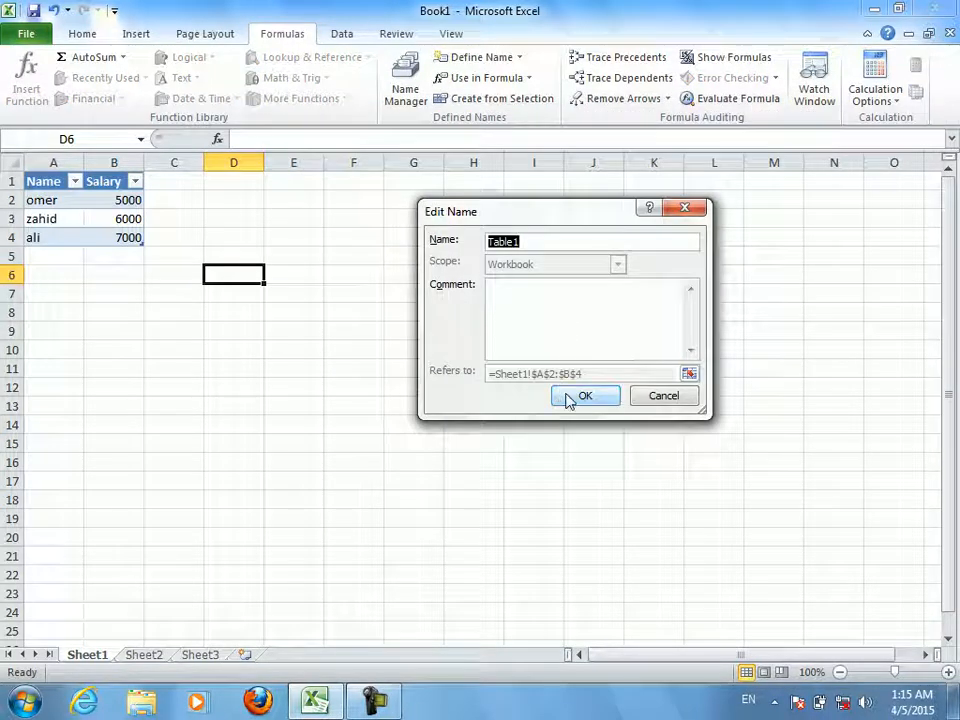
click(568, 397)
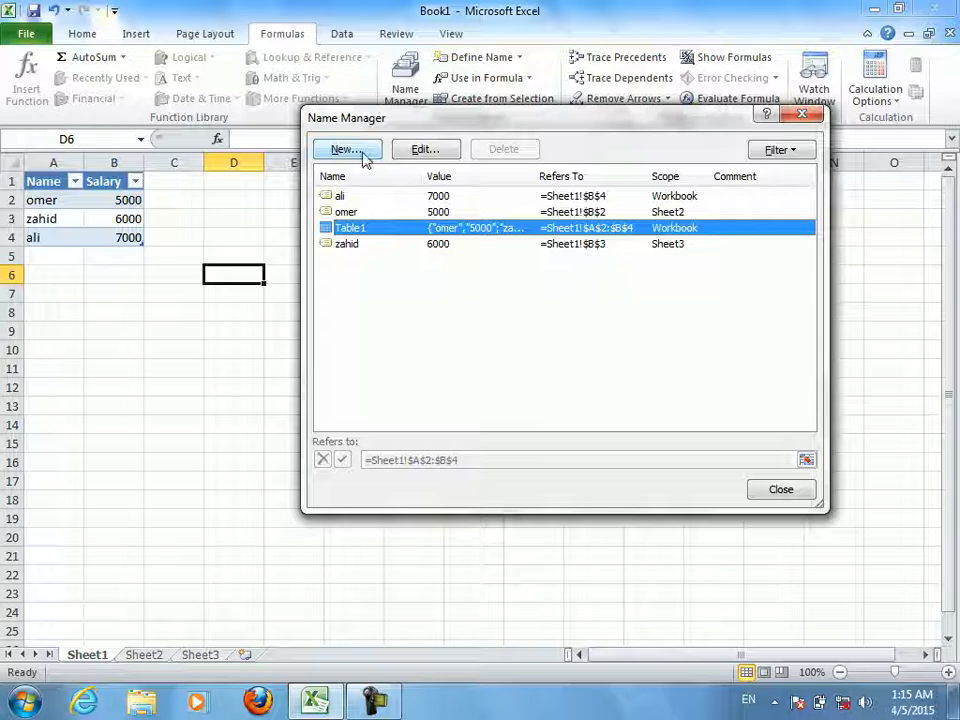
click(425, 149)
click(577, 394)
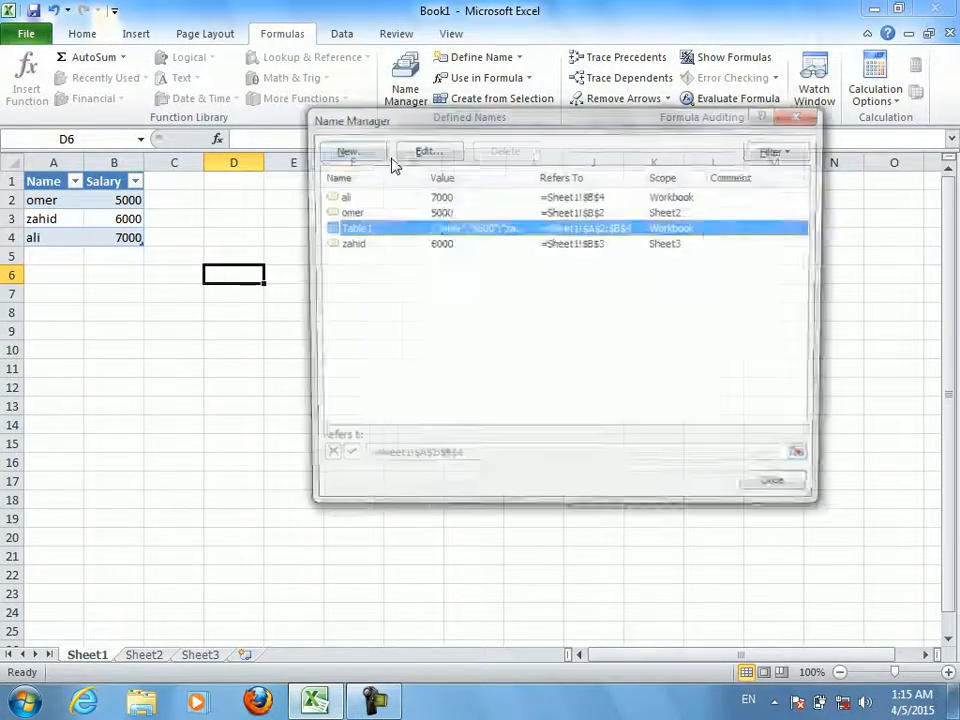
Filter the Name Manager list to Names with Errors, and clear the filter
click(795, 152)
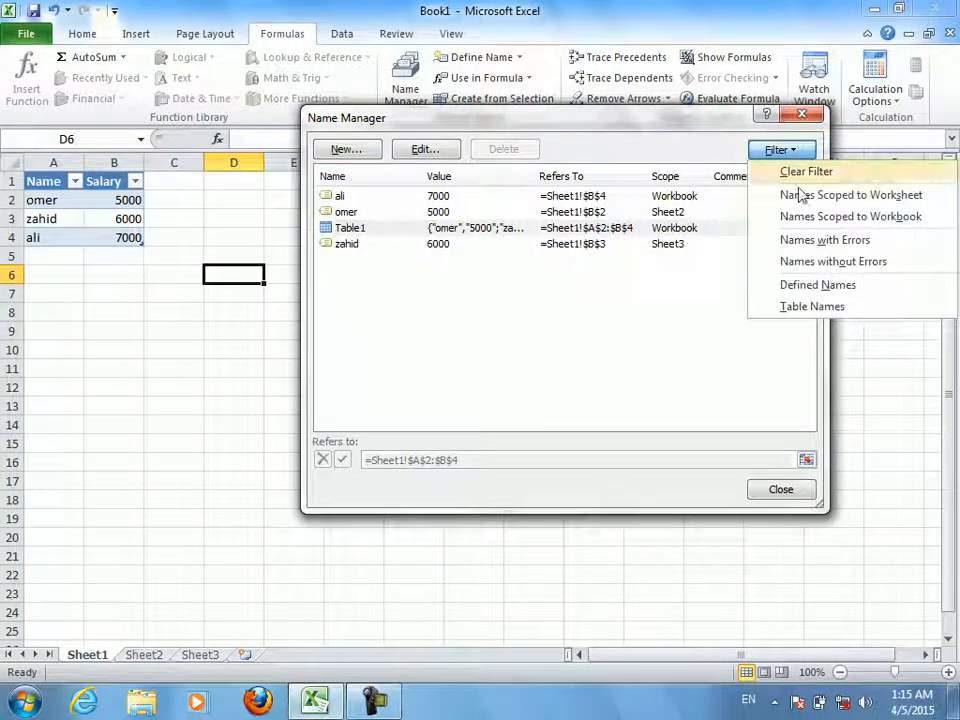
click(803, 242)
click(812, 153)
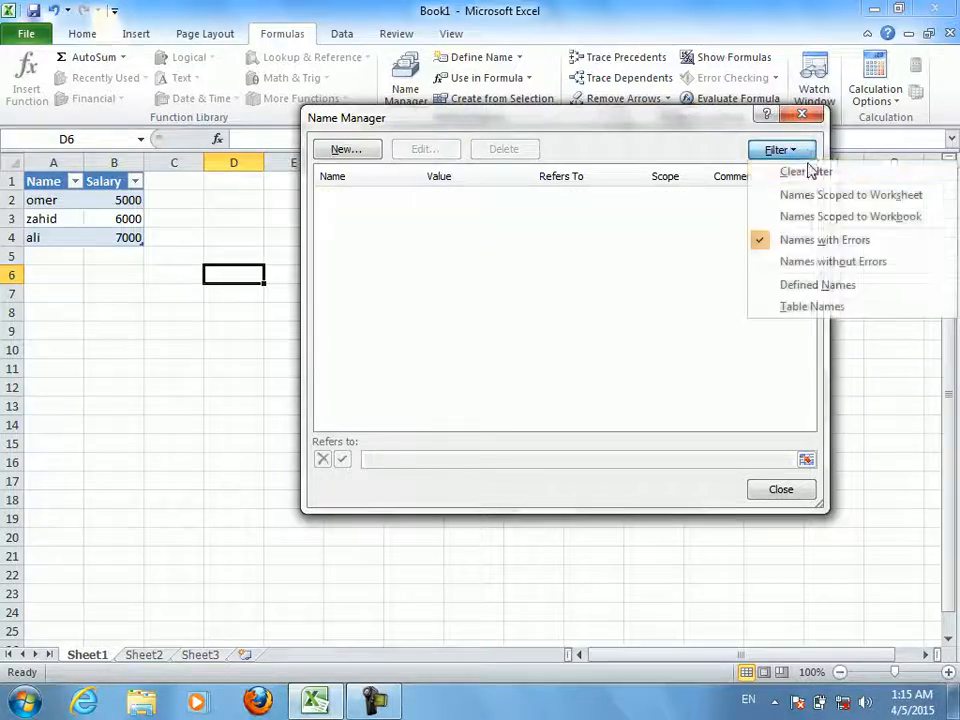
click(810, 172)
Filter the list to Defined Names, clear the filter, check the Table1 entry, and close the Name Manager
click(797, 154)
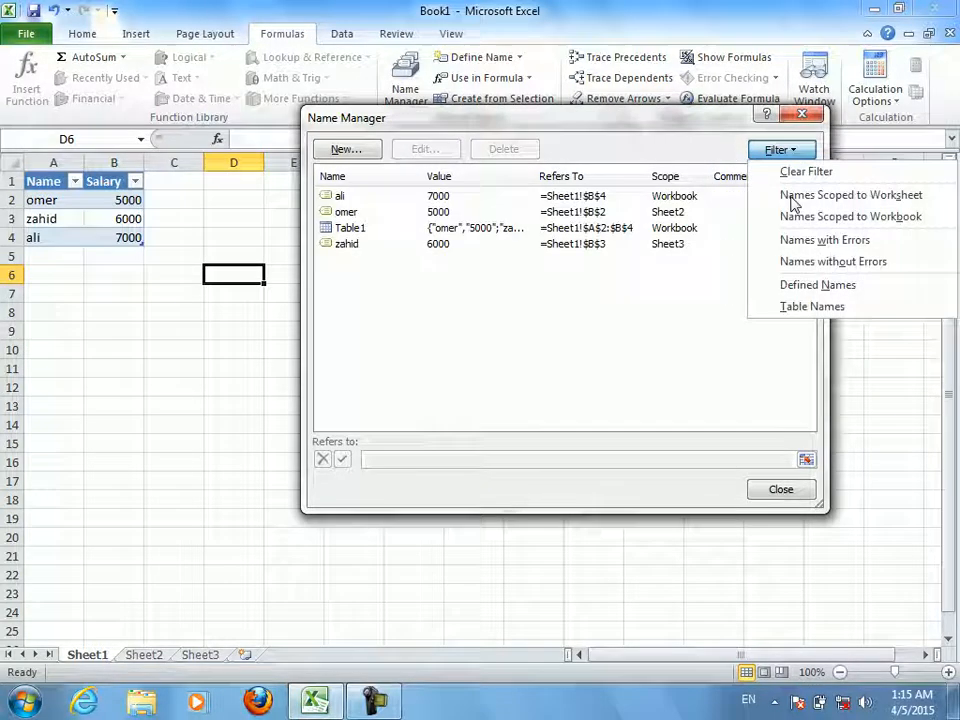
click(795, 287)
click(795, 152)
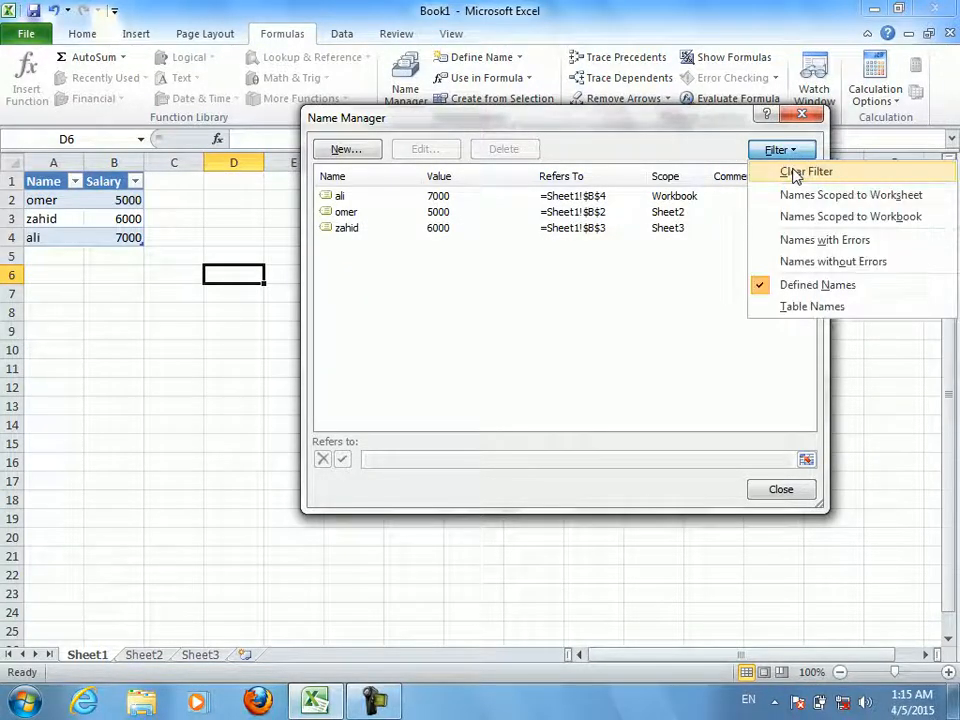
click(795, 170)
click(632, 230)
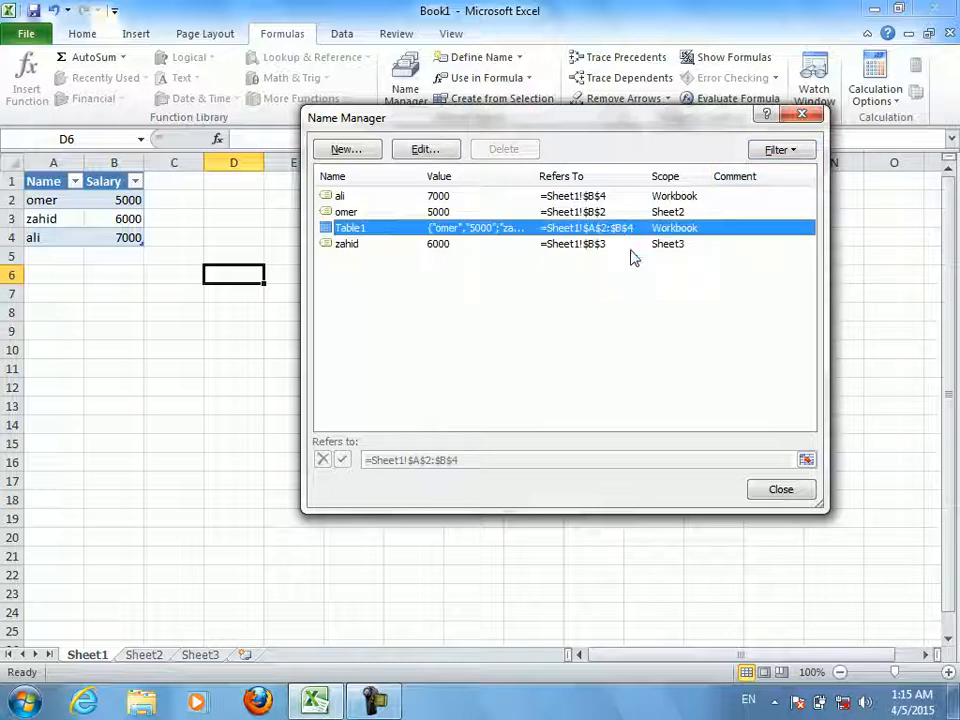
click(778, 496)
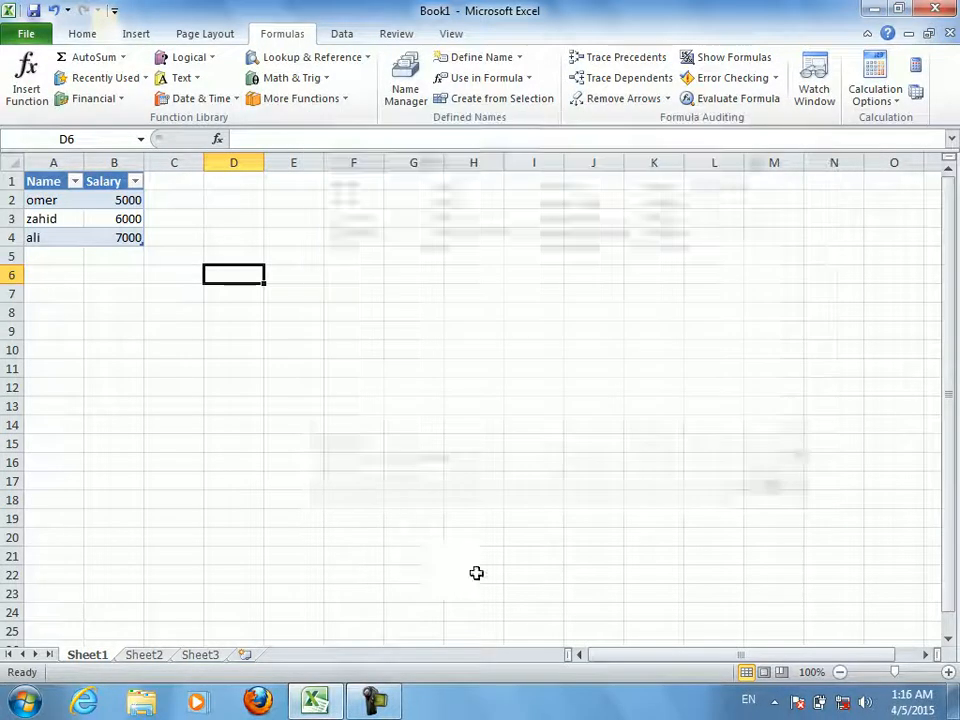
Look through Sheet3 and Sheet2, and check the Table1 entry in the Name Manager from Sheet1
click(218, 655)
click(150, 655)
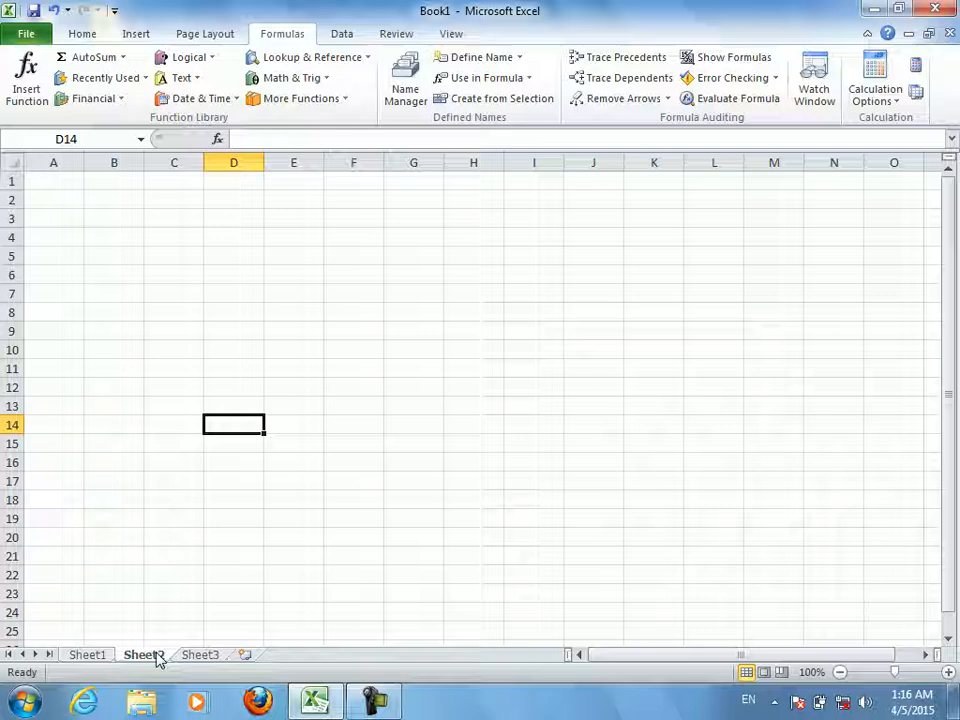
click(88, 655)
click(95, 215)
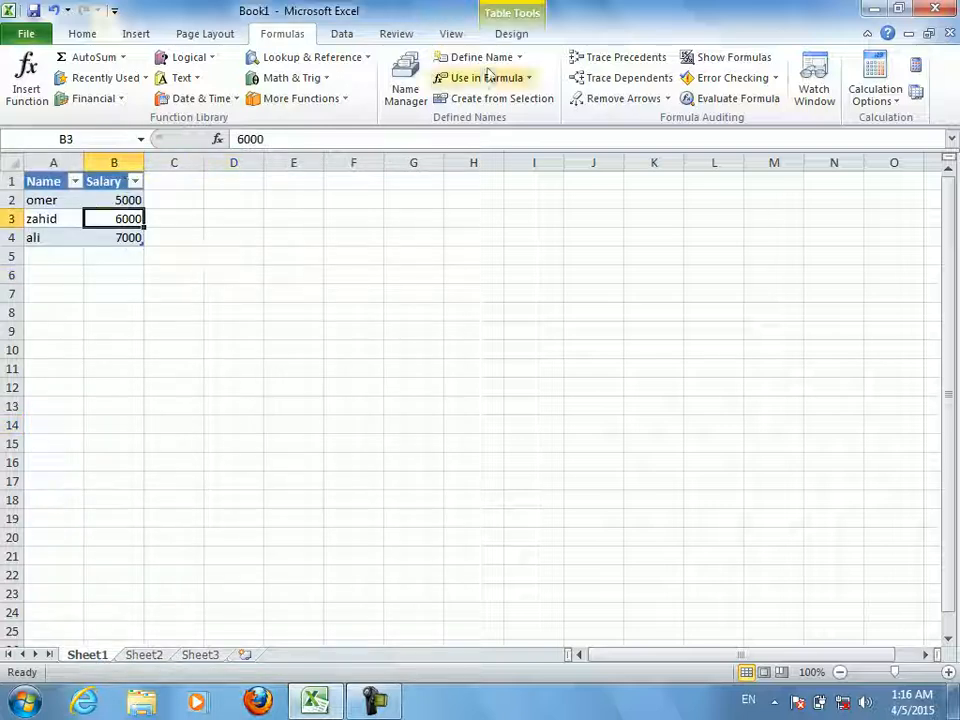
click(420, 100)
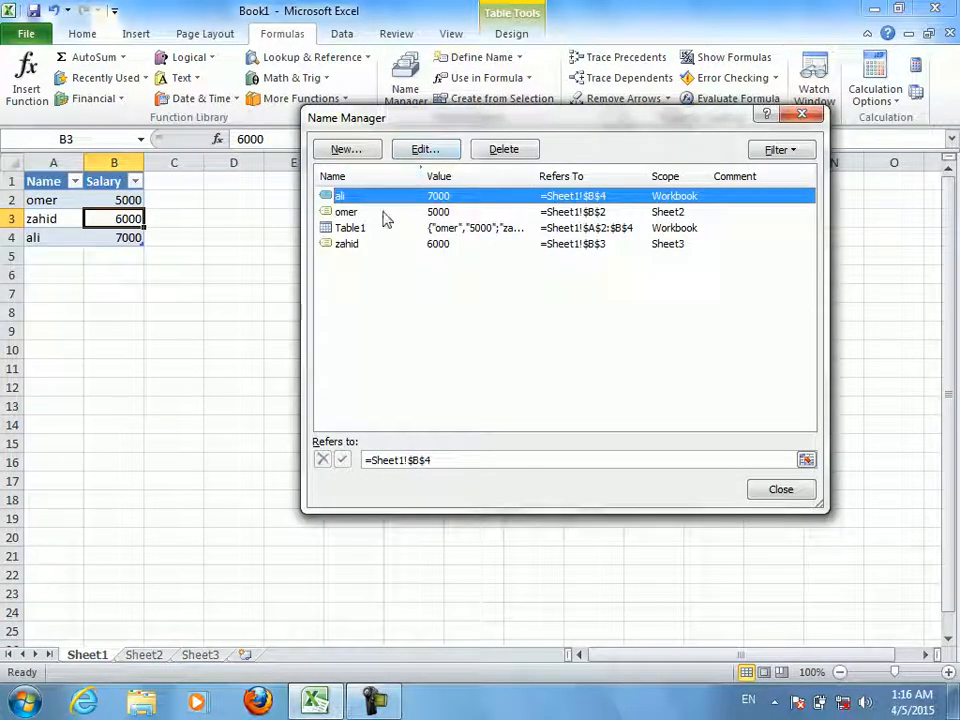
click(381, 228)
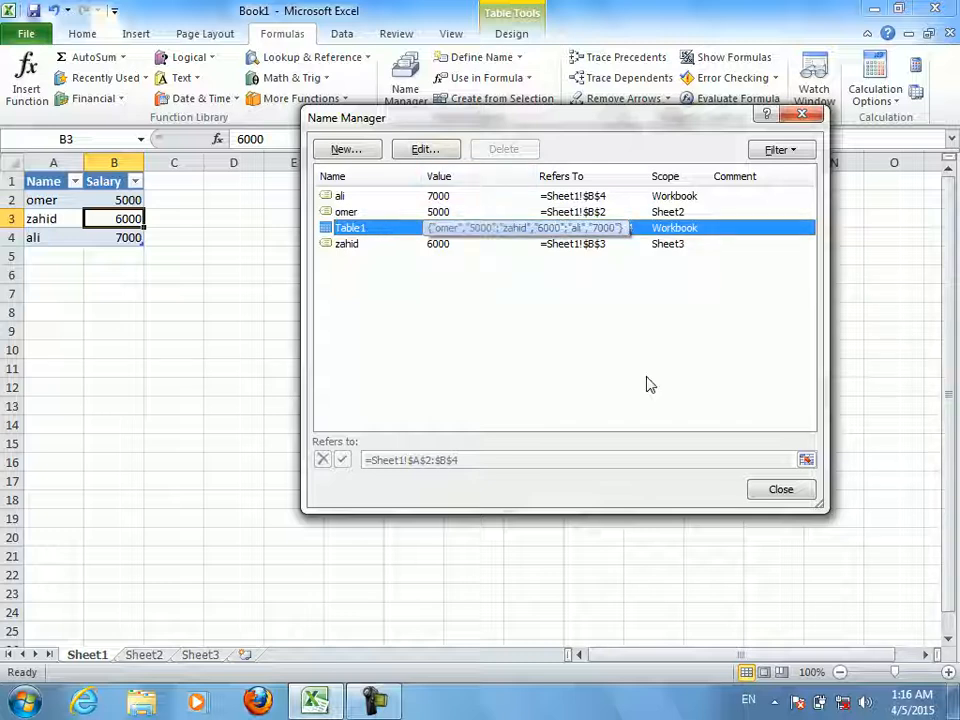
click(779, 490)
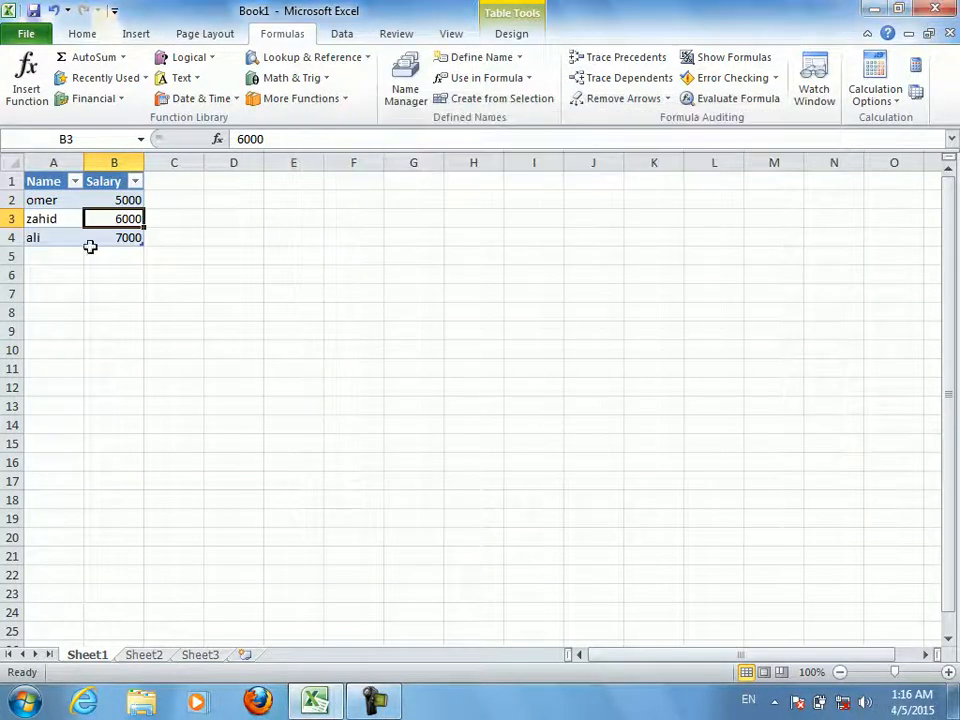
Convert the Name and Salary table on Sheet1 to a normal range
click(40, 182)
click(512, 36)
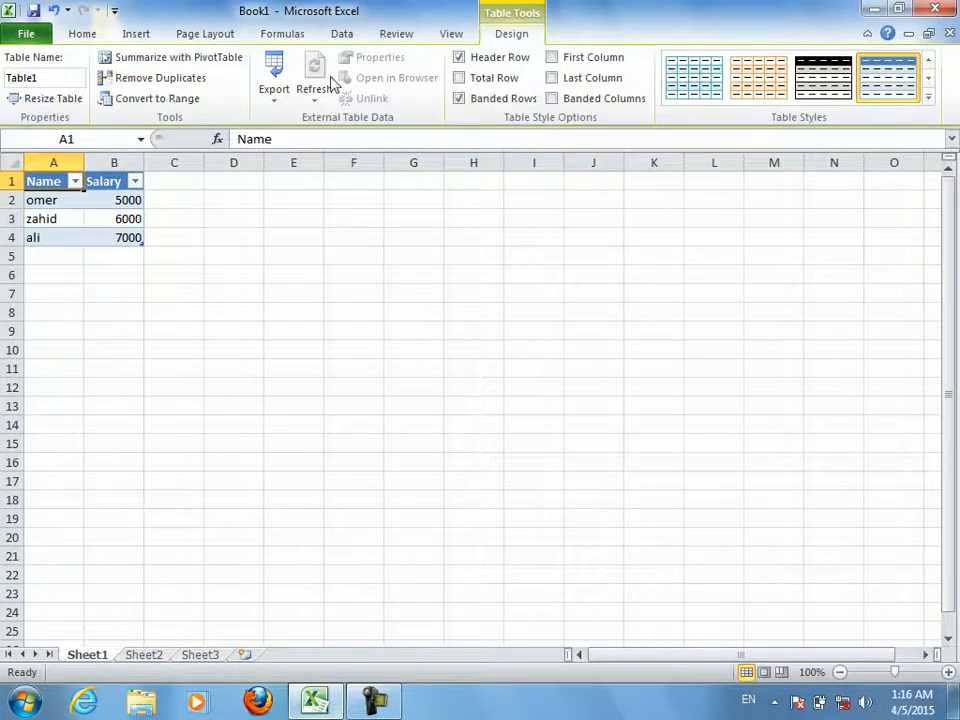
click(182, 101)
click(446, 400)
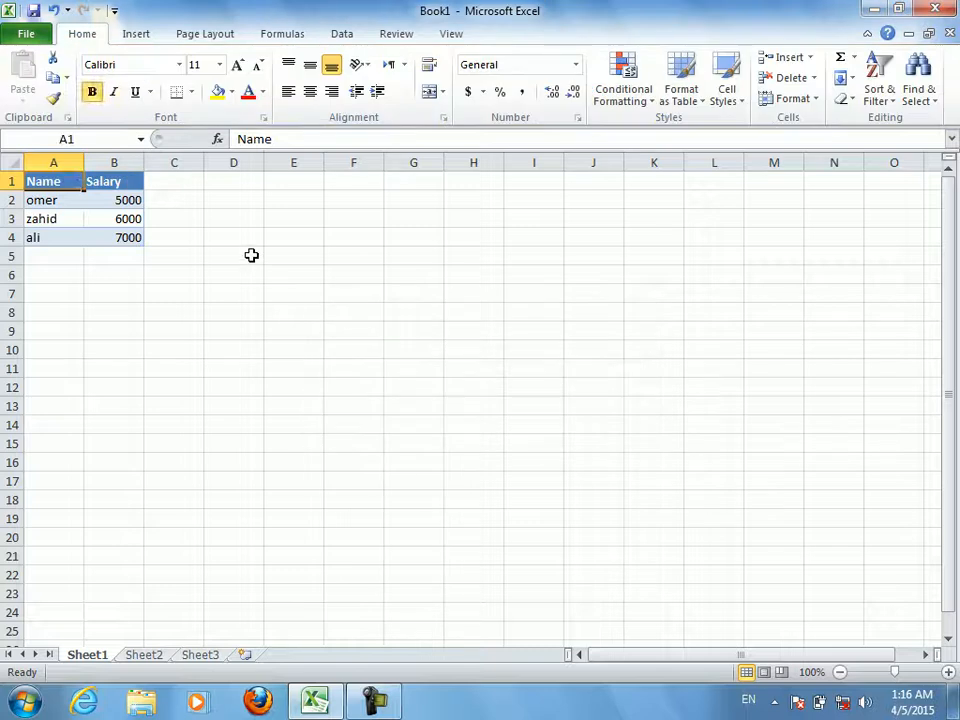
Check in the Name Manager whether Table1 is still listed, and close it
click(251, 255)
click(277, 35)
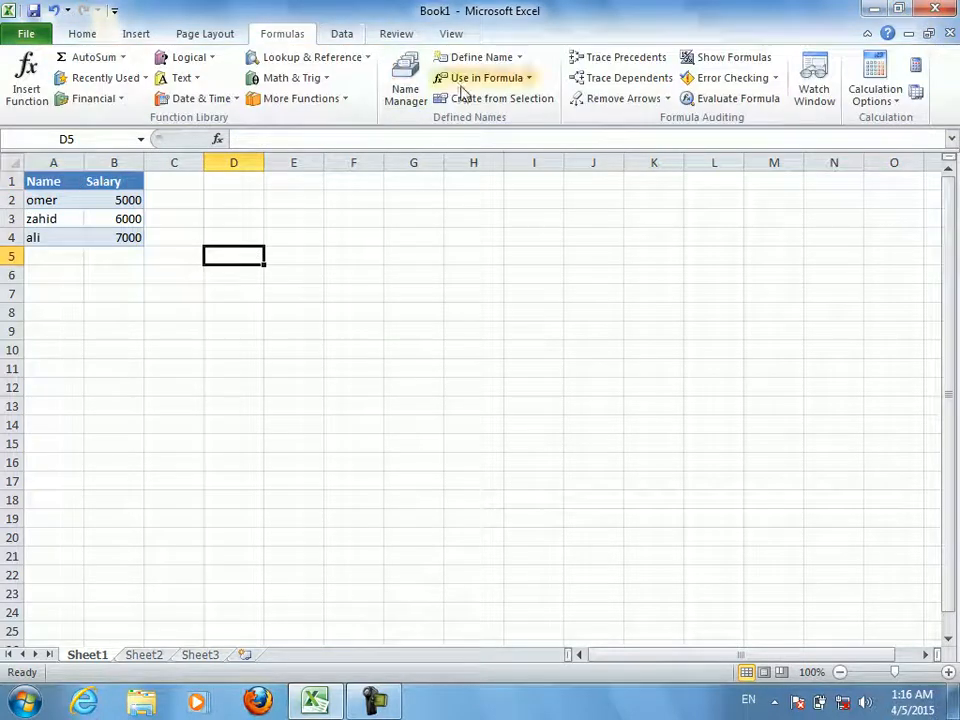
click(401, 100)
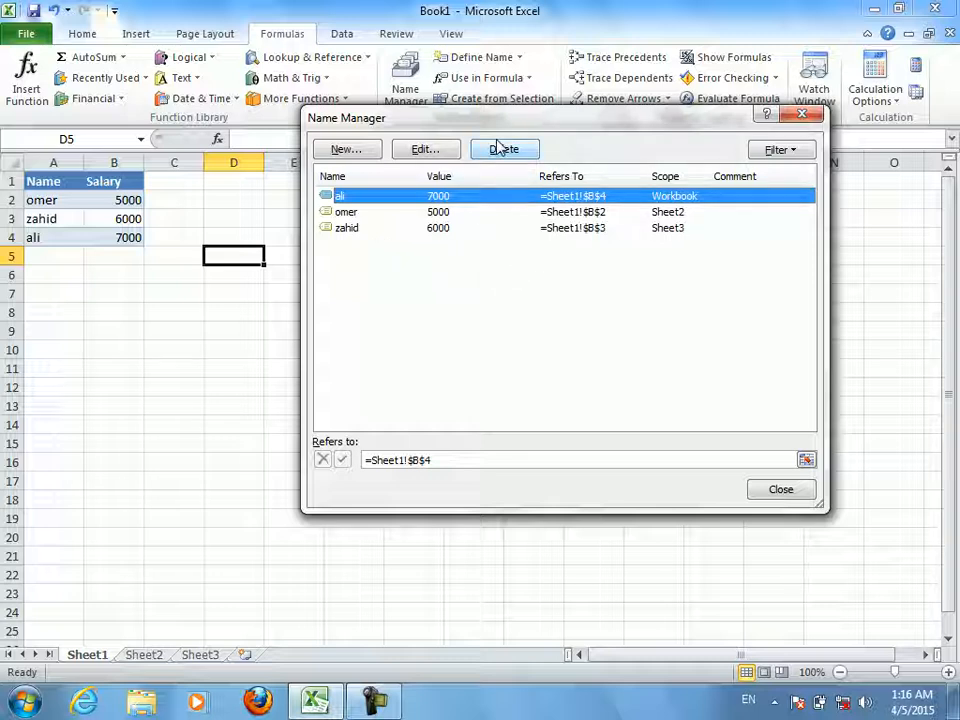
click(781, 490)
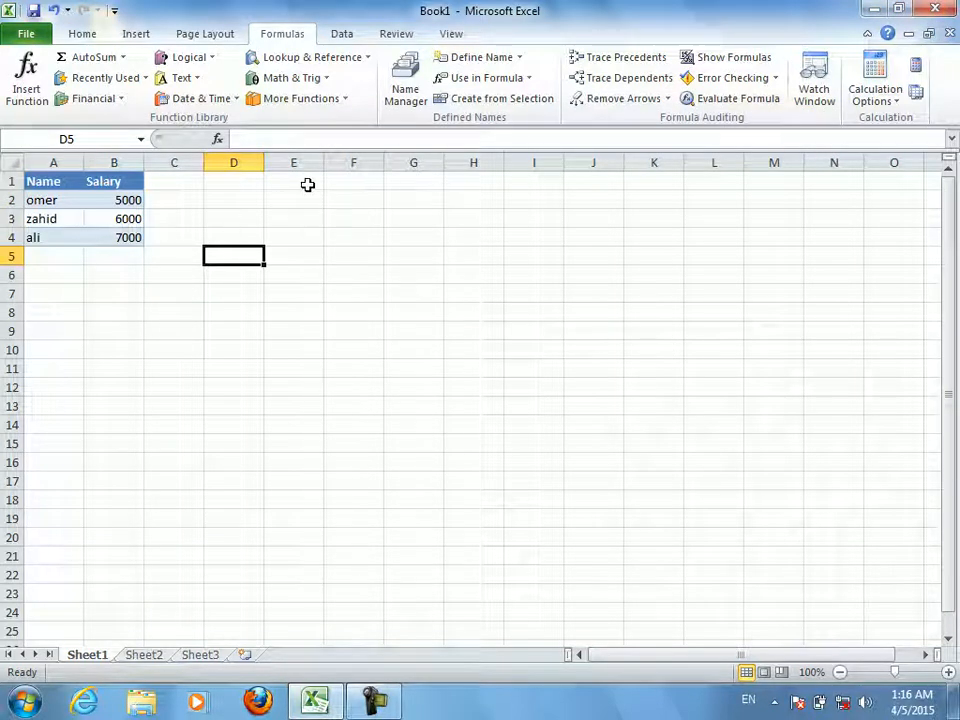
Delete all three employee names from the Name Manager and close it
click(407, 80)
drag(370, 228, 545, 130)
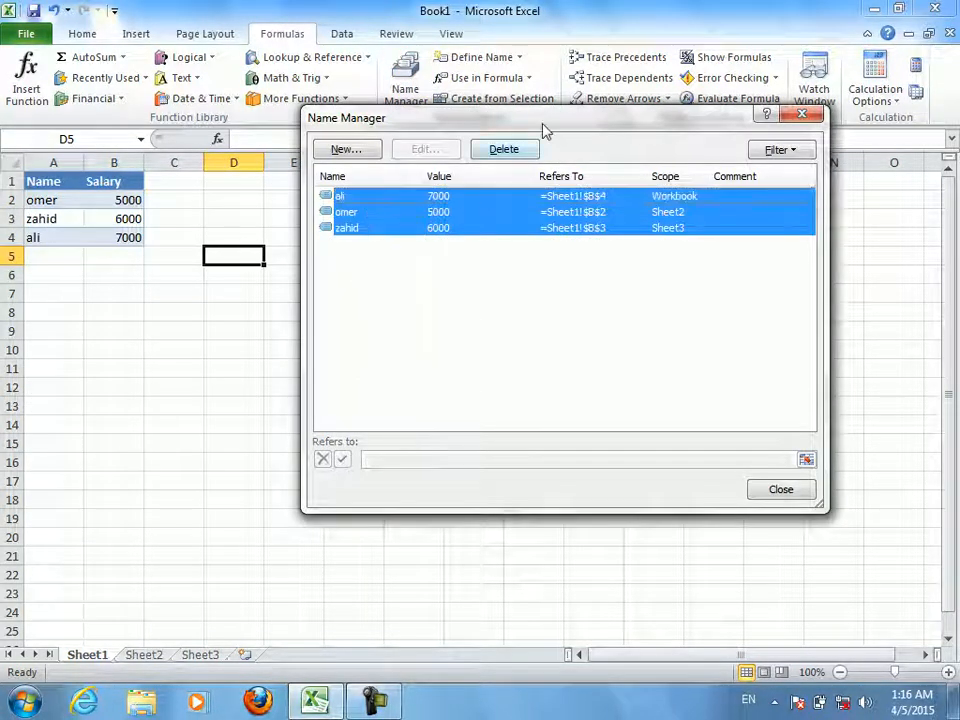
click(515, 149)
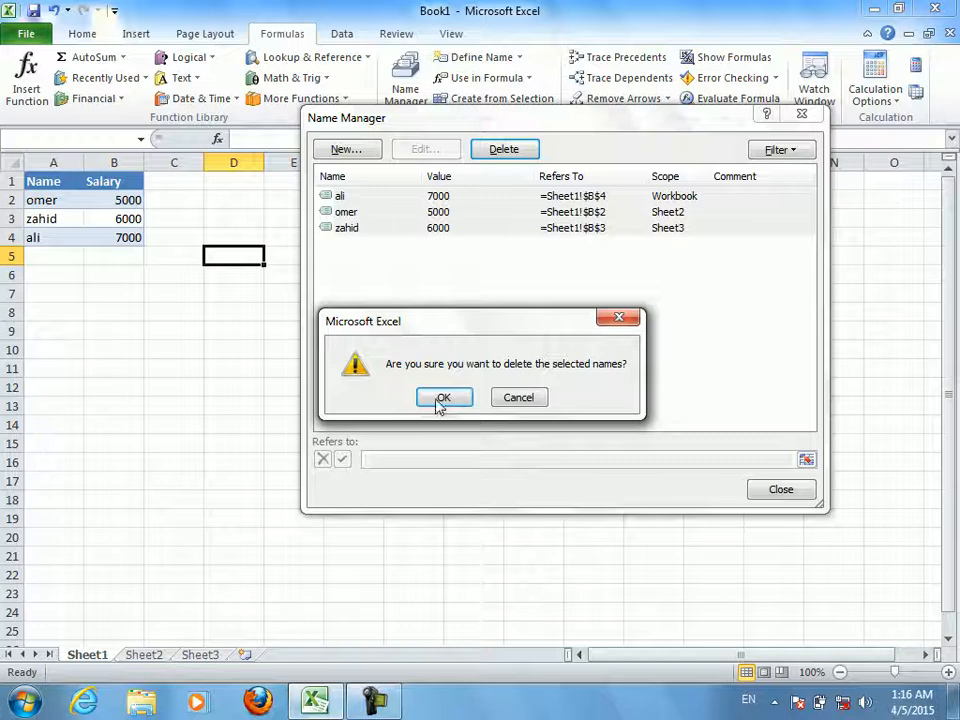
click(440, 400)
click(781, 490)
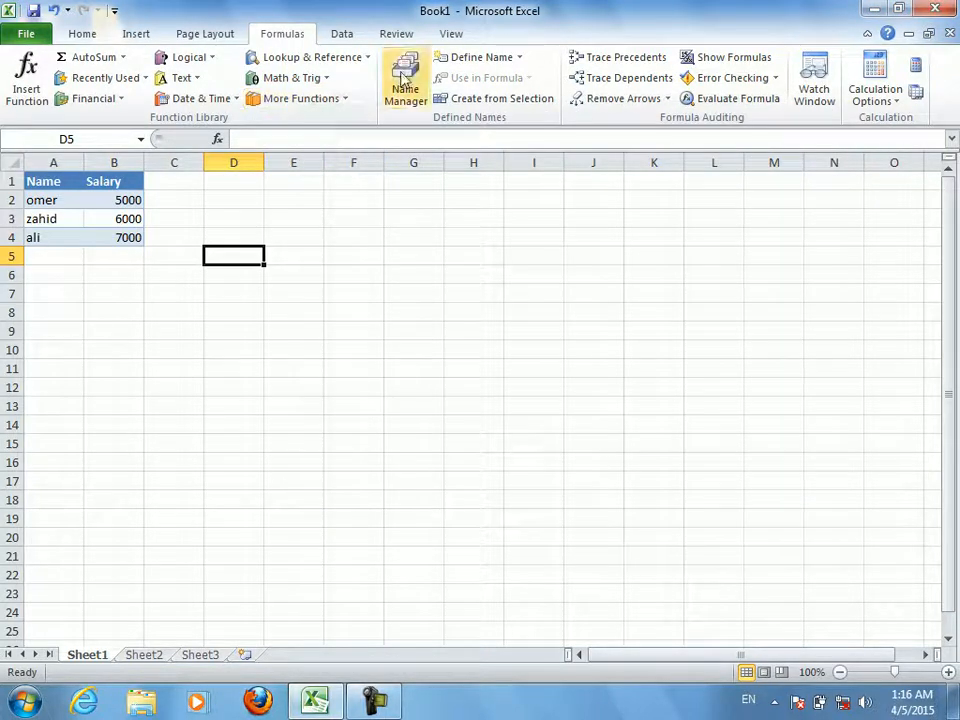
Check the Name Manager list and the New Name form without creating a name
click(403, 80)
click(349, 146)
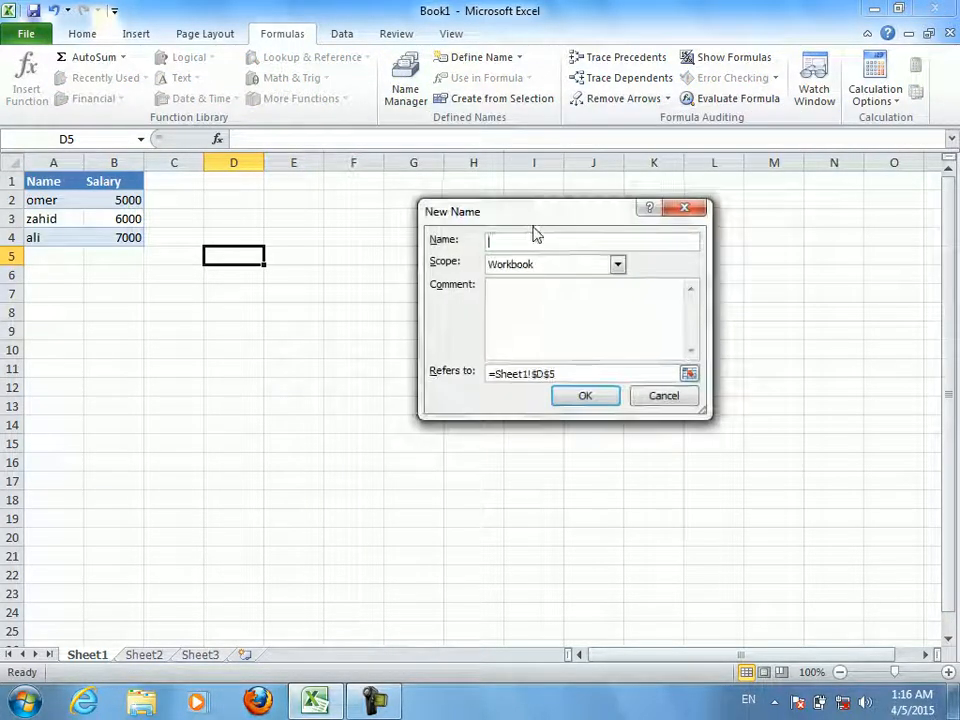
click(650, 399)
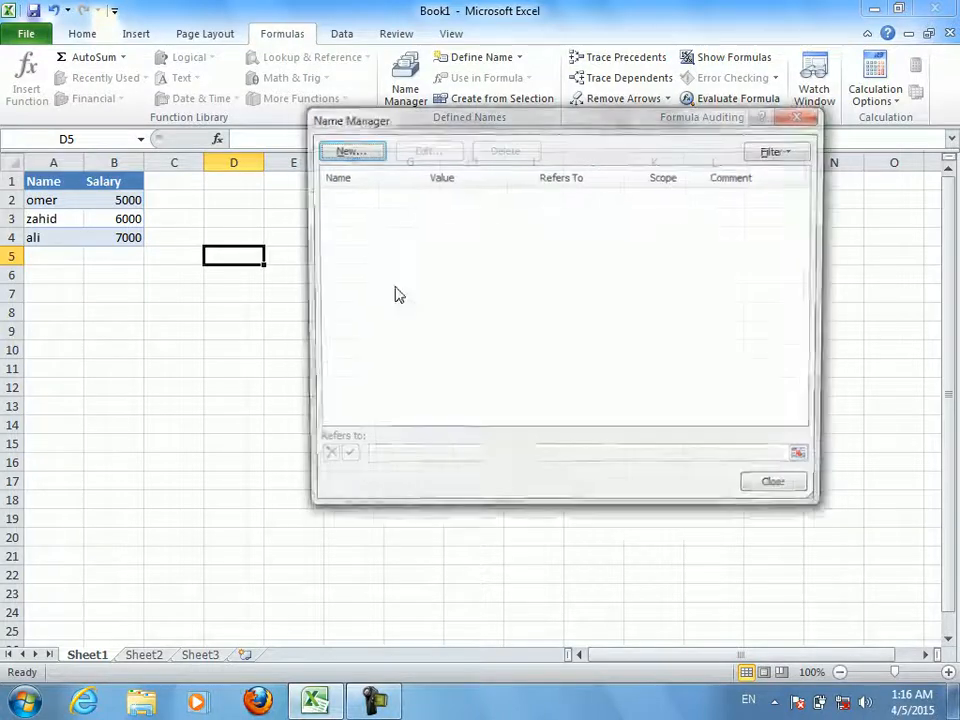
click(802, 114)
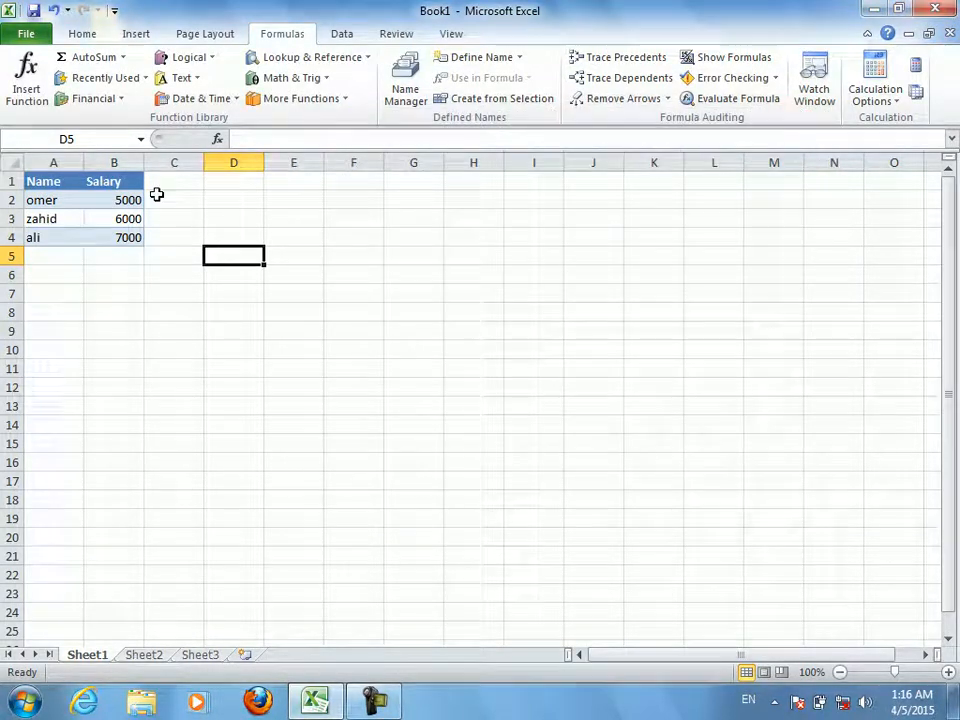
Define a workbook-scoped name for the salary in B2 of Sheet1, using the employee's name from A2
click(119, 202)
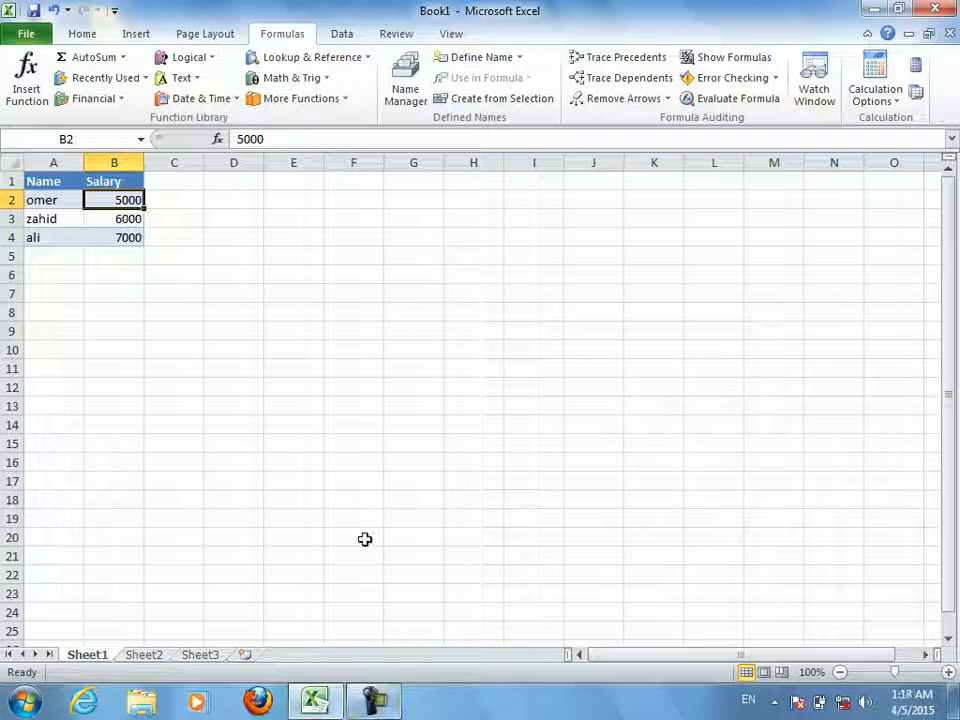
click(362, 318)
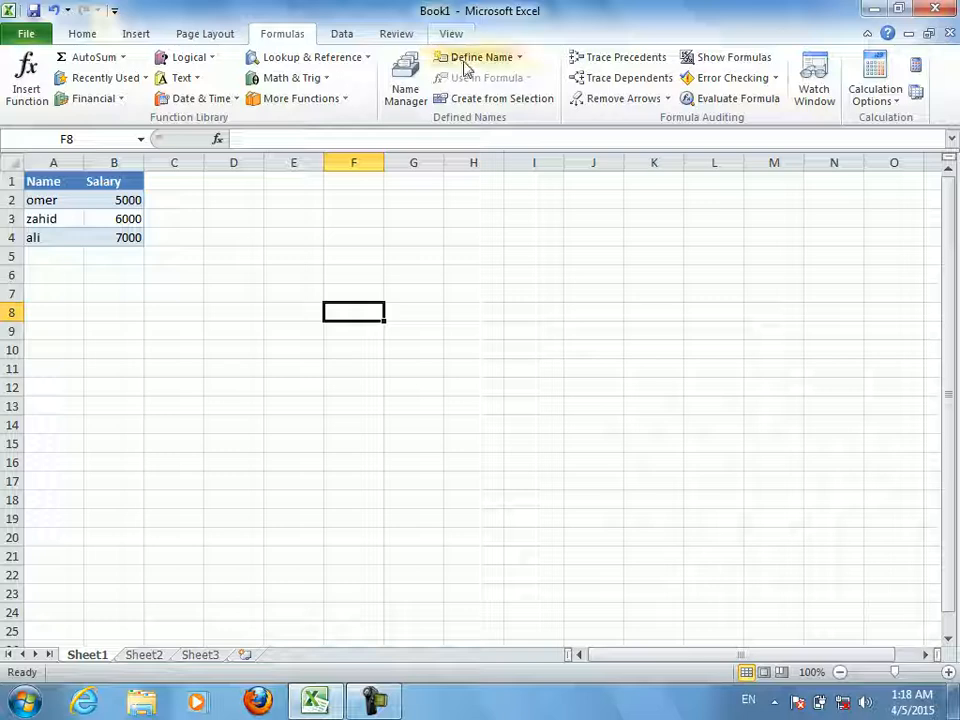
click(133, 199)
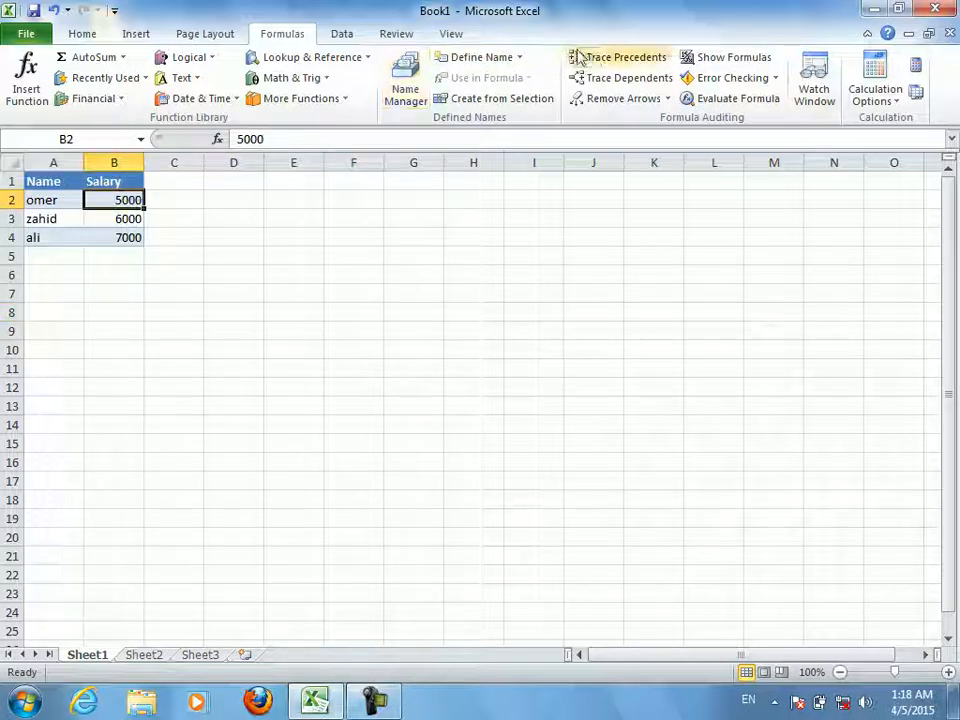
click(505, 58)
click(585, 396)
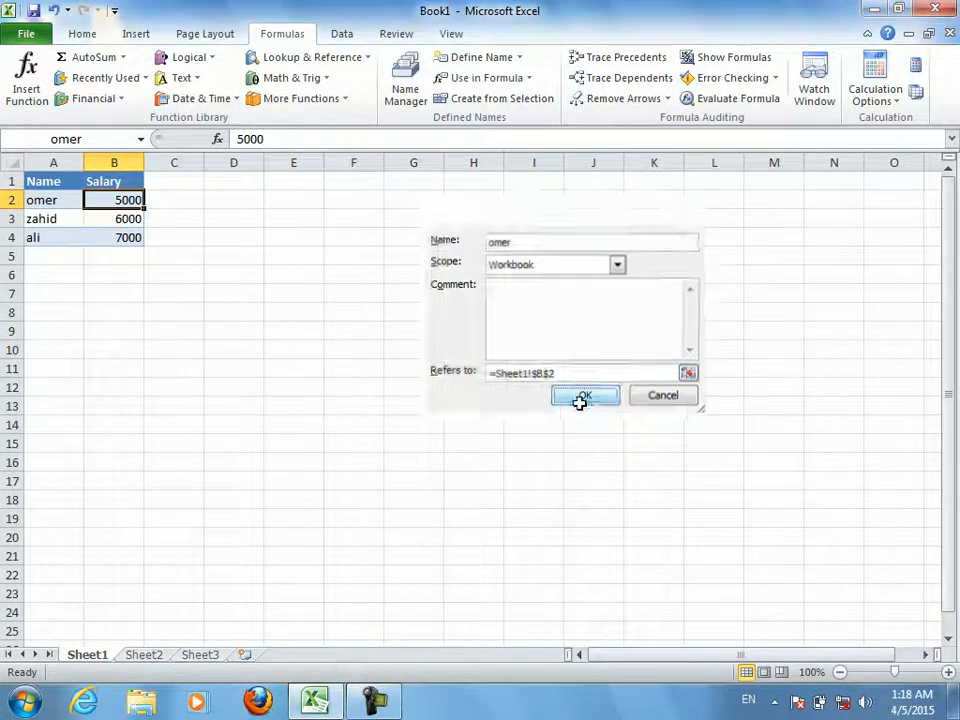
Define a workbook-scoped name for the salary in B3, using the employee's name from A3
click(114, 218)
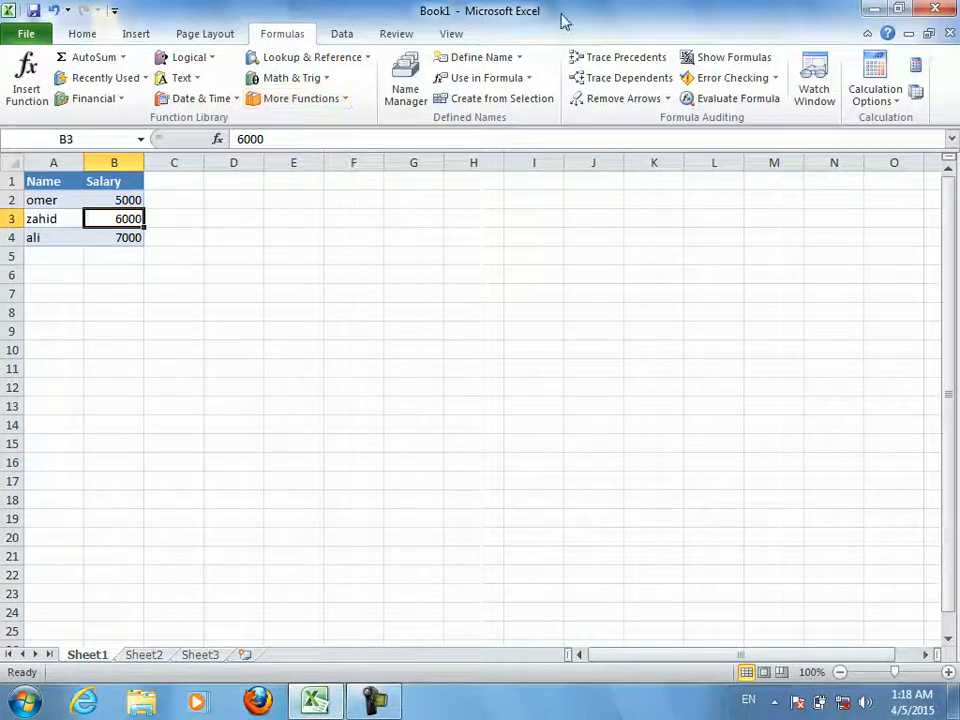
click(489, 57)
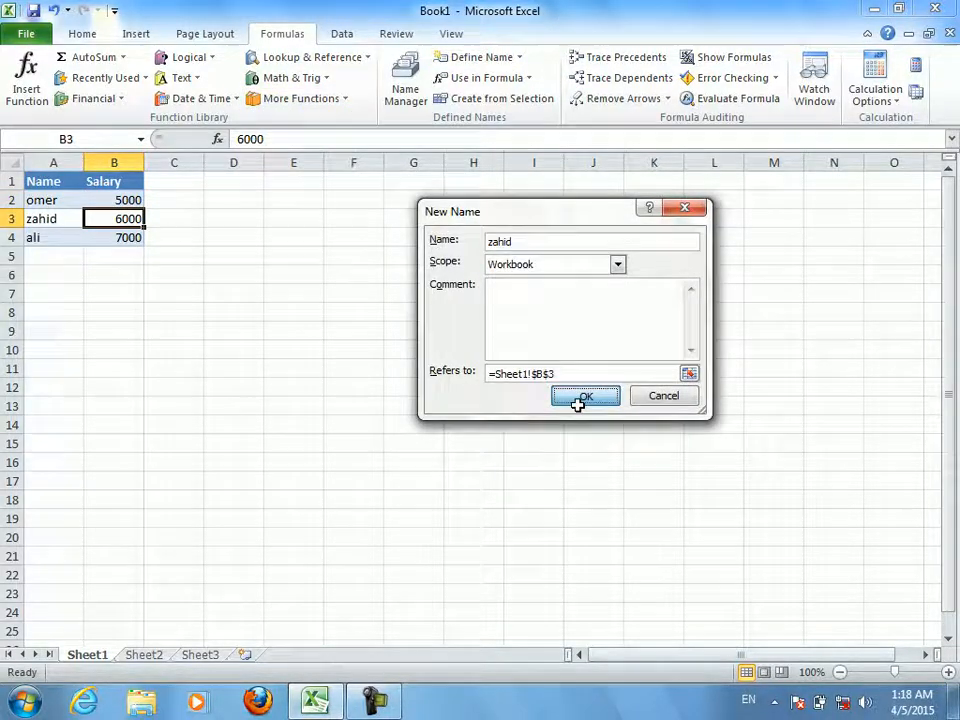
click(583, 396)
Define a workbook-scoped name for the salary in B4, using the employee's name from A4
click(116, 239)
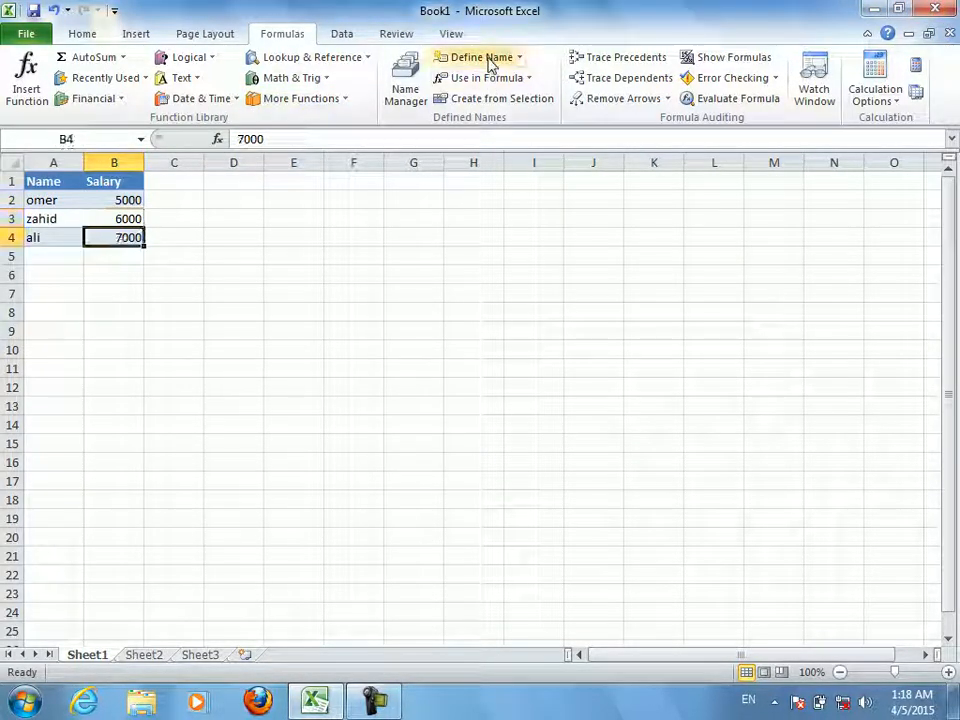
click(490, 60)
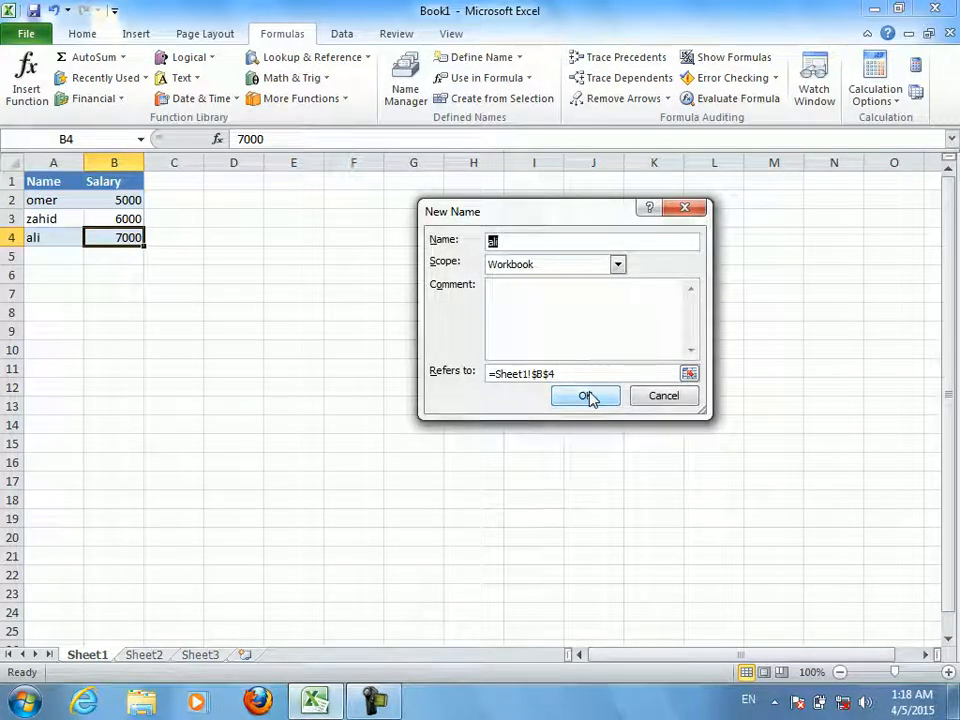
click(618, 265)
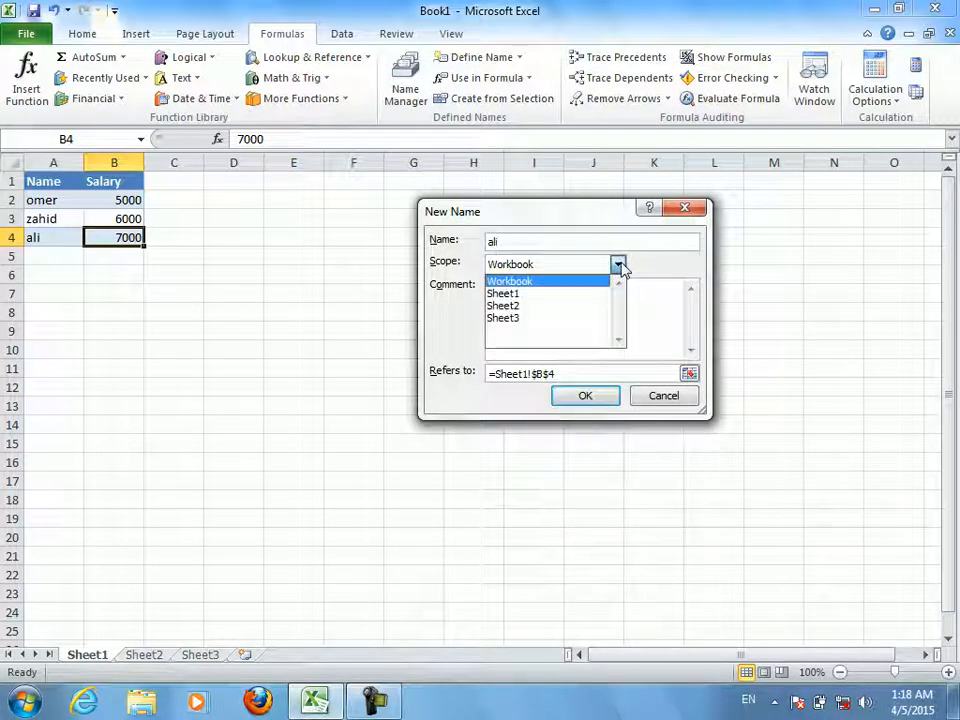
click(618, 265)
click(587, 396)
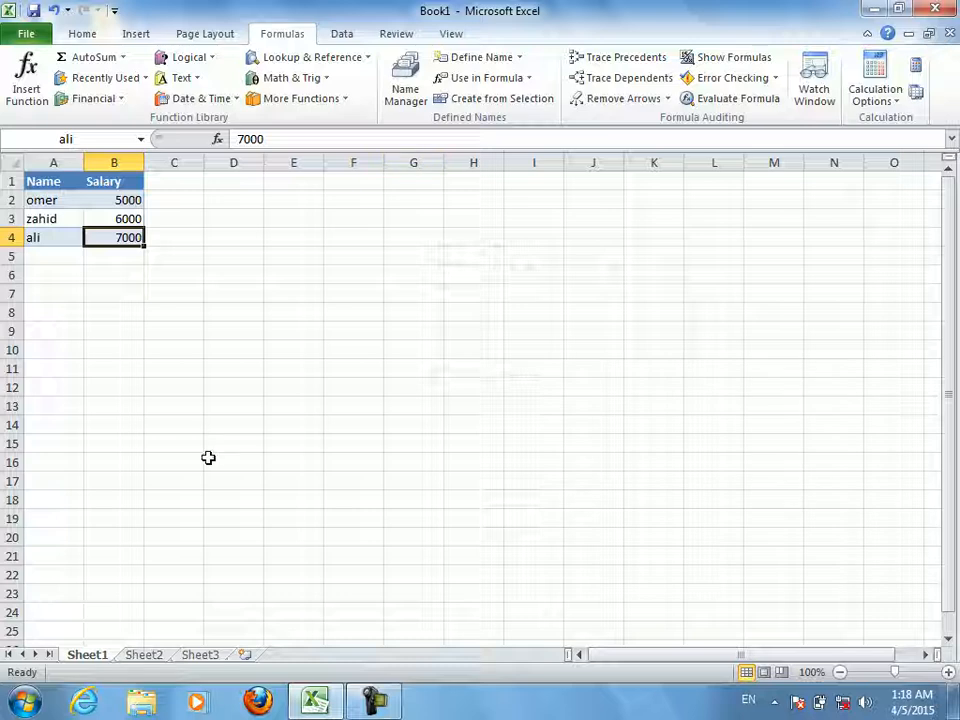
Try a formula in E18 of Sheet3 that adds the names defined for the first two salaries, and clear the cell
click(199, 655)
click(289, 500)
text(=)
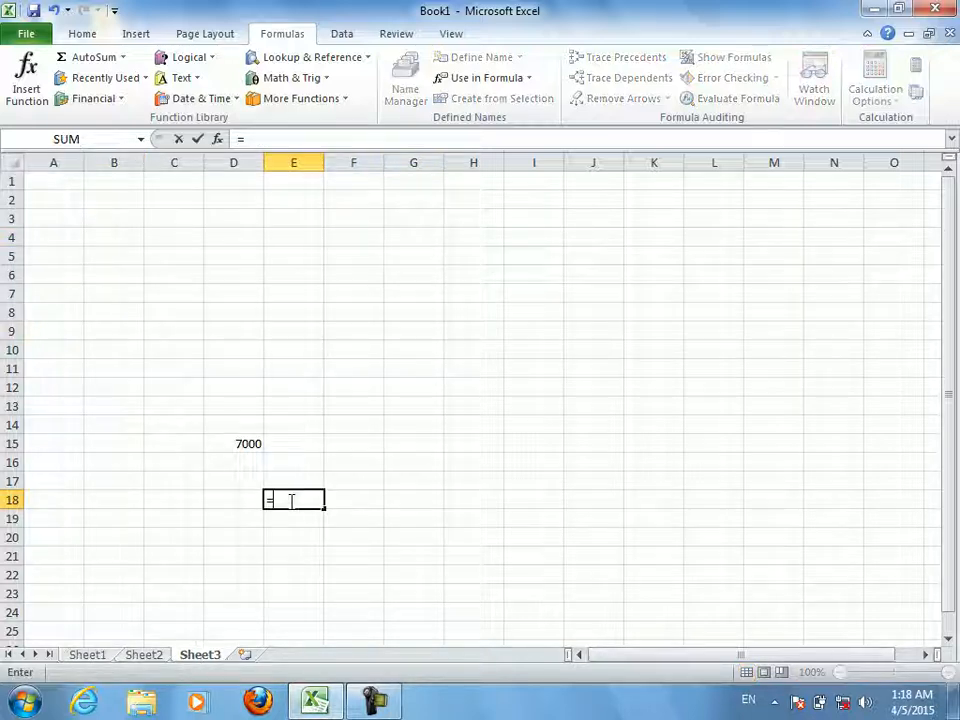
text(omer+zahid)
key(Return)
click(289, 500)
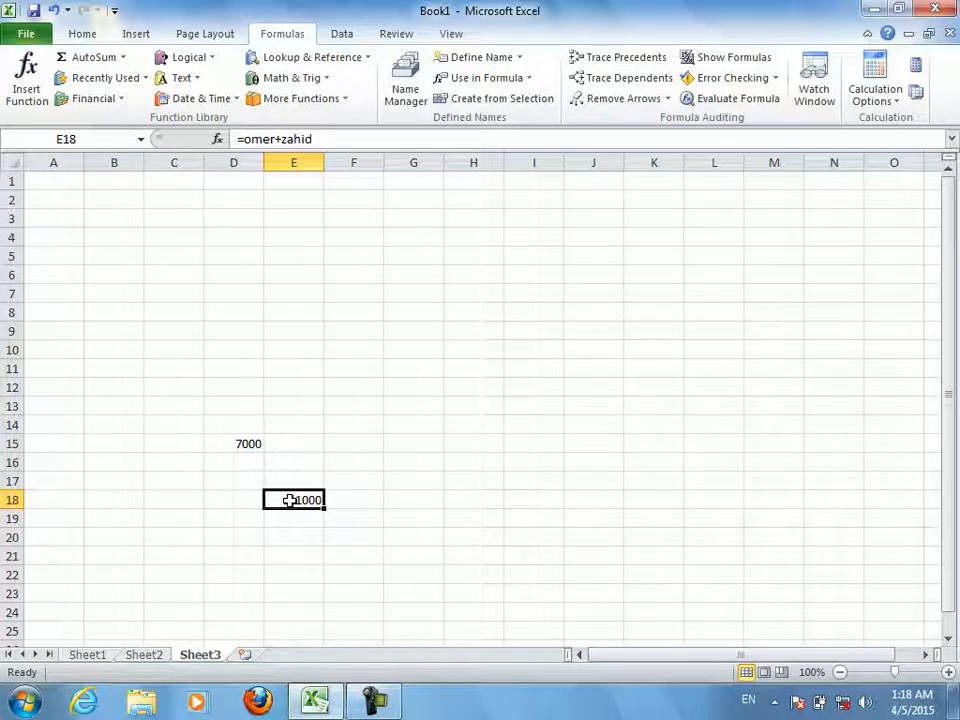
key(Delete)
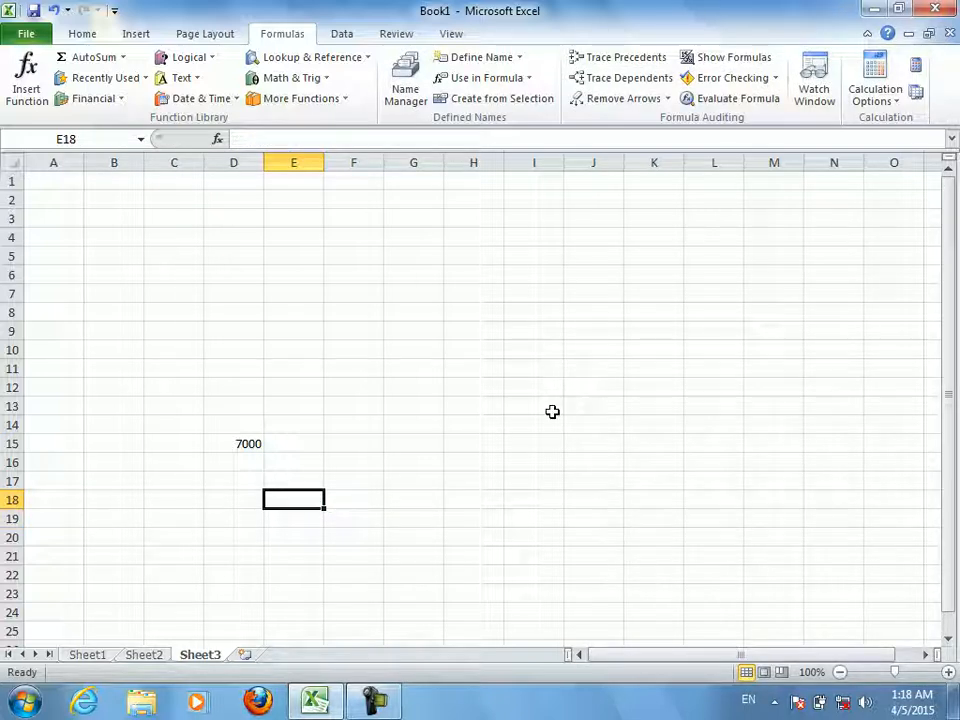
click(87, 655)
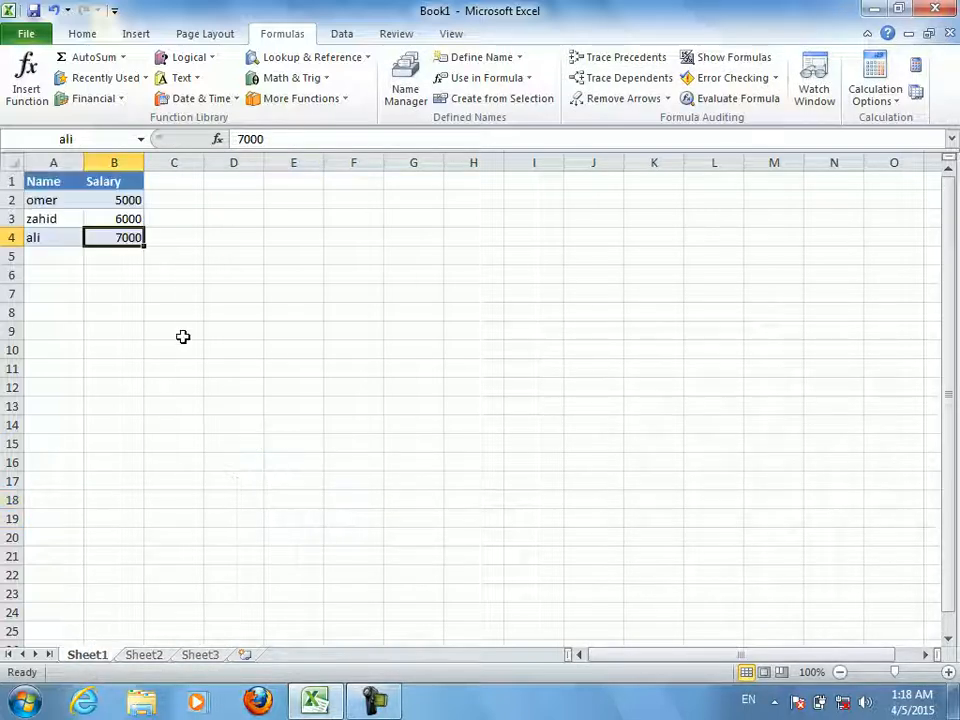
click(404, 80)
shift+click(440, 228)
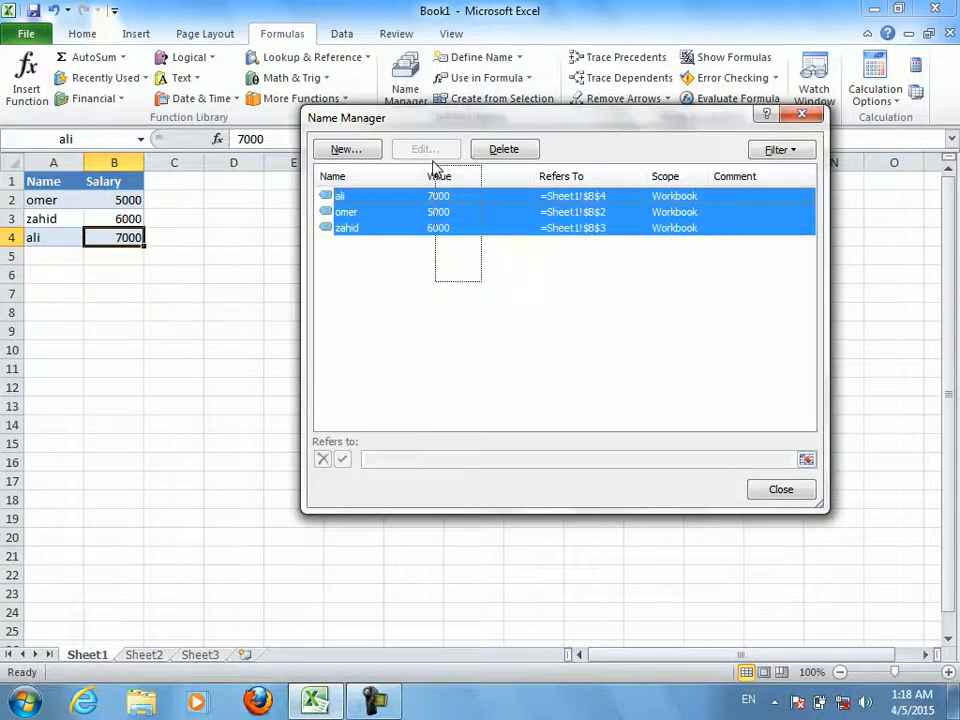
click(504, 150)
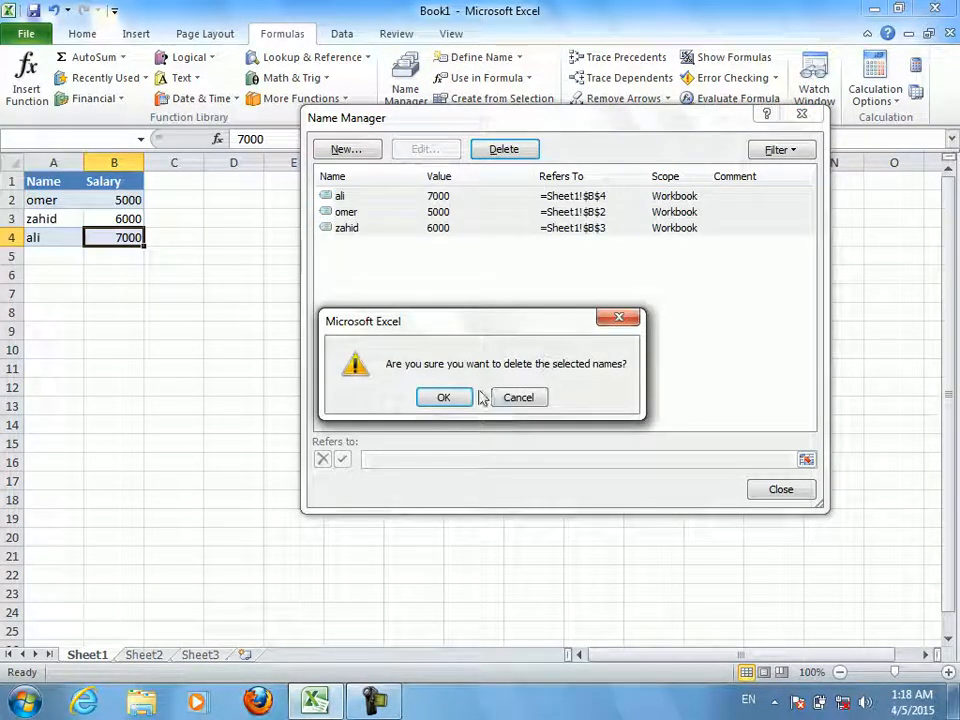
click(544, 398)
click(756, 490)
Try a formula in D14 of Sheet1 adding the names for B4 and B3, inserted with Use in Formula, and clear it
click(529, 78)
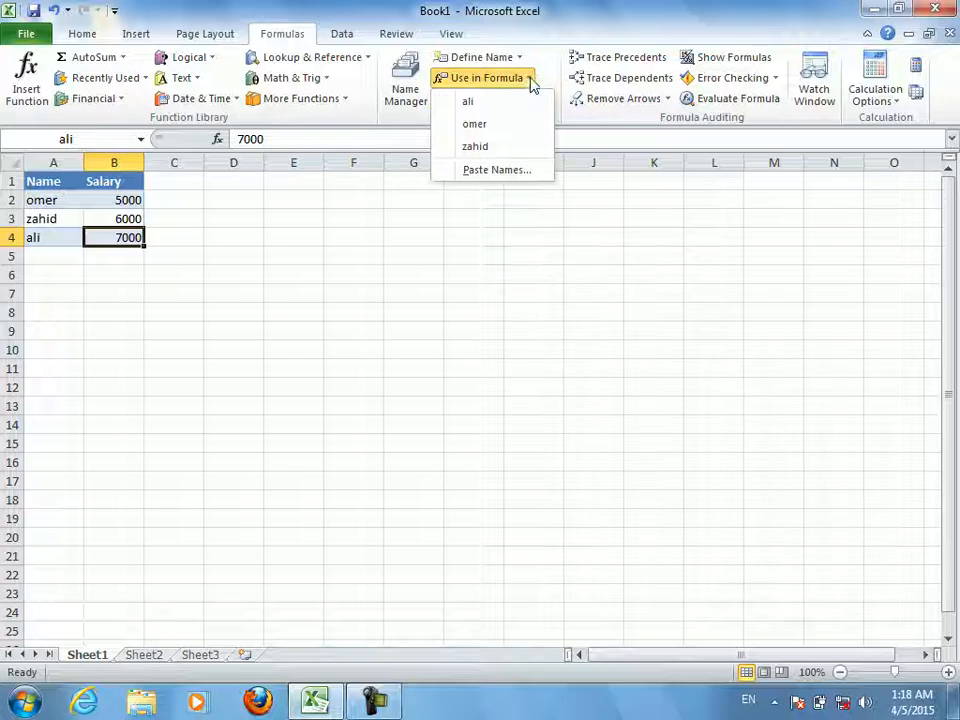
click(238, 490)
click(233, 424)
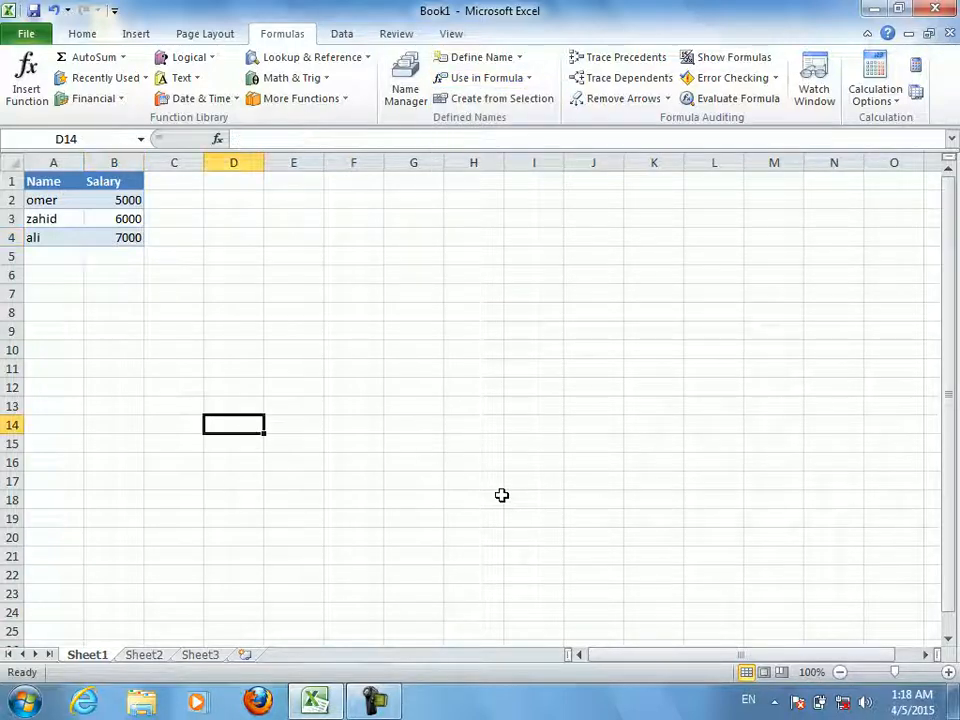
text(=)
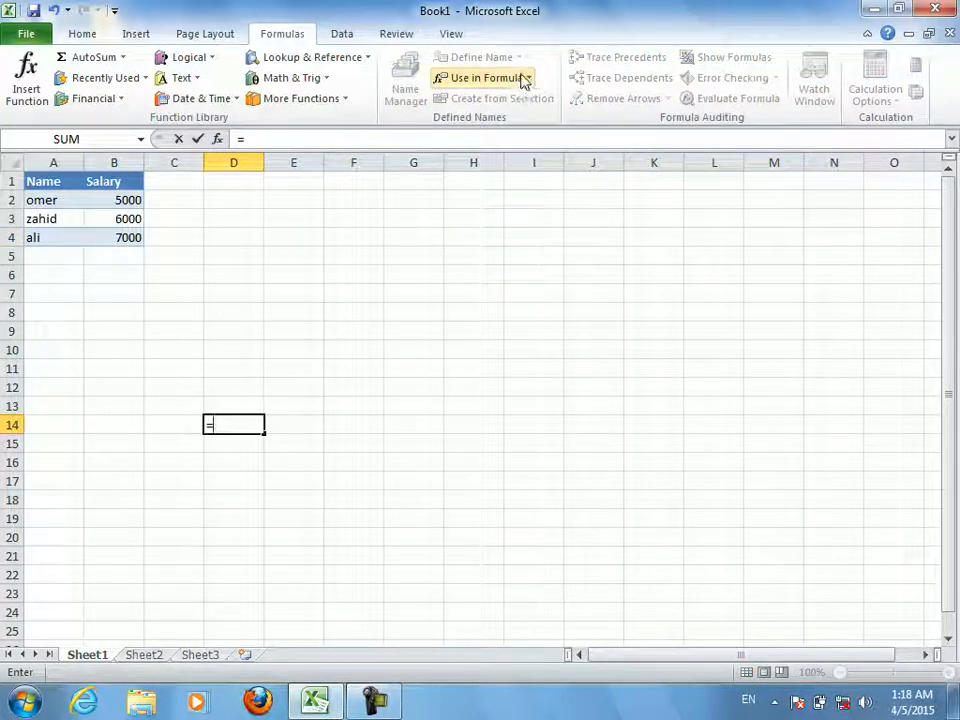
click(520, 79)
click(510, 102)
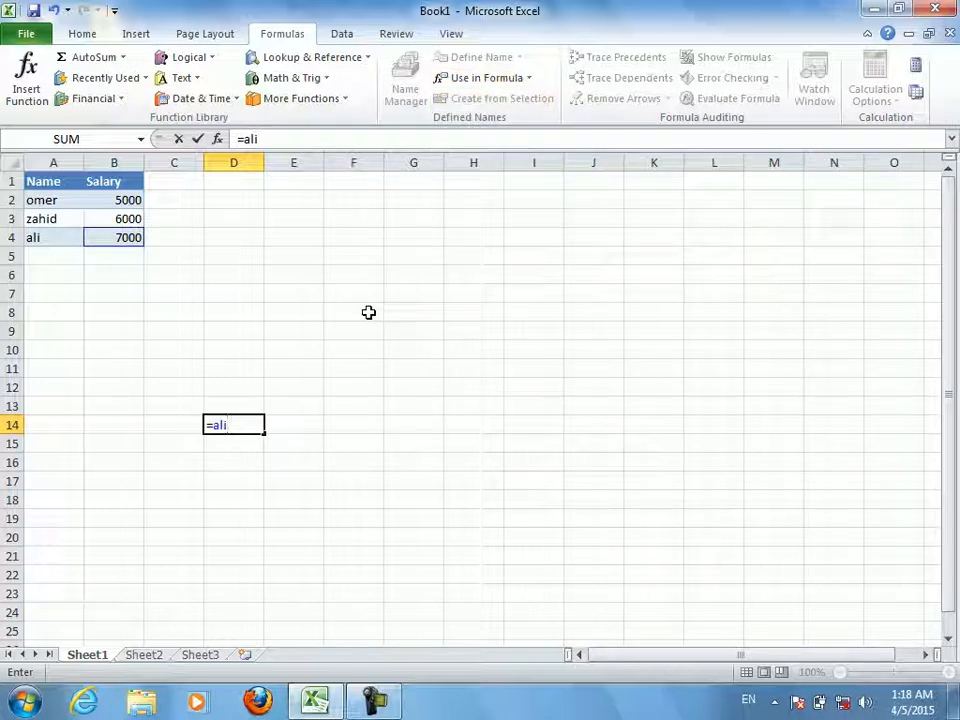
text(+)
click(497, 78)
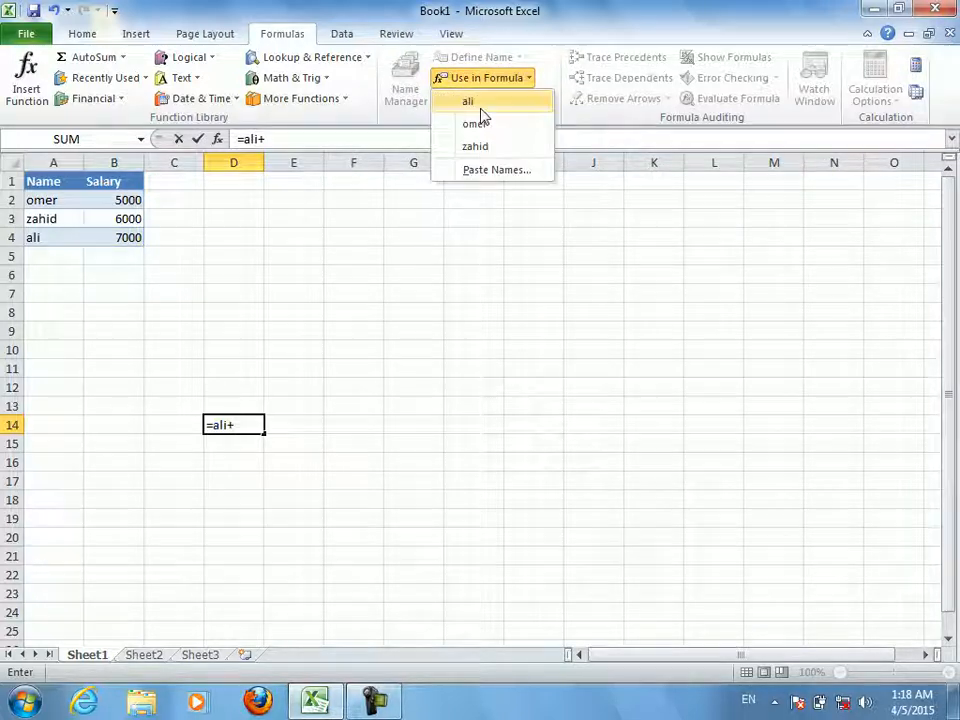
click(472, 147)
key(Return)
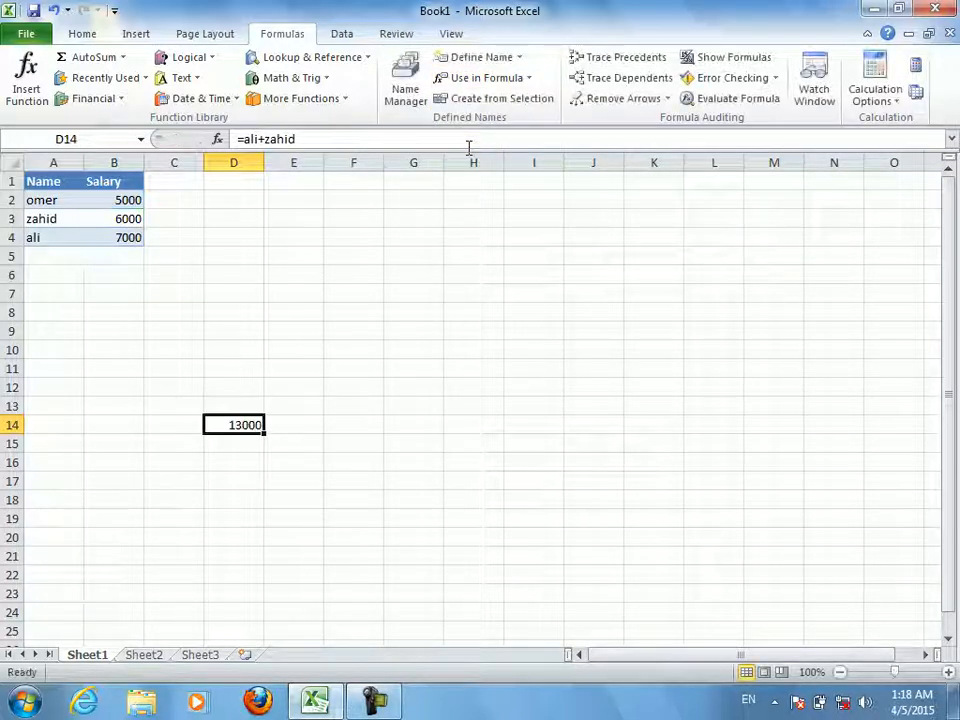
key(Delete)
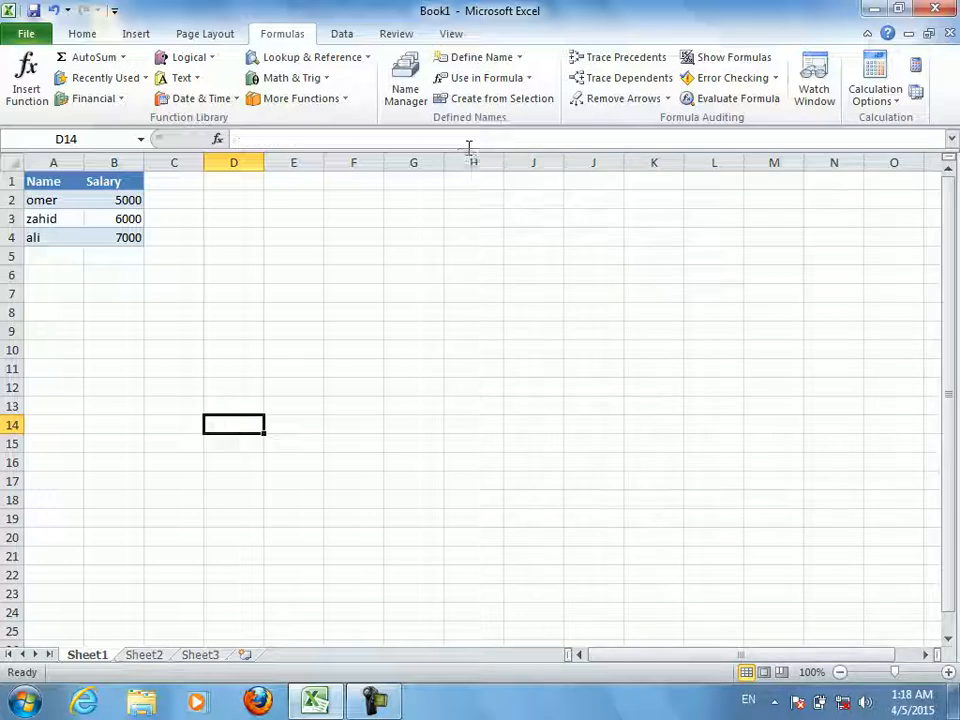
Try a manually written formula in G16 of Sheet3 that adds the names for B4 and B3, and clear it
click(200, 654)
click(276, 480)
click(424, 461)
text(=ali+zahid)
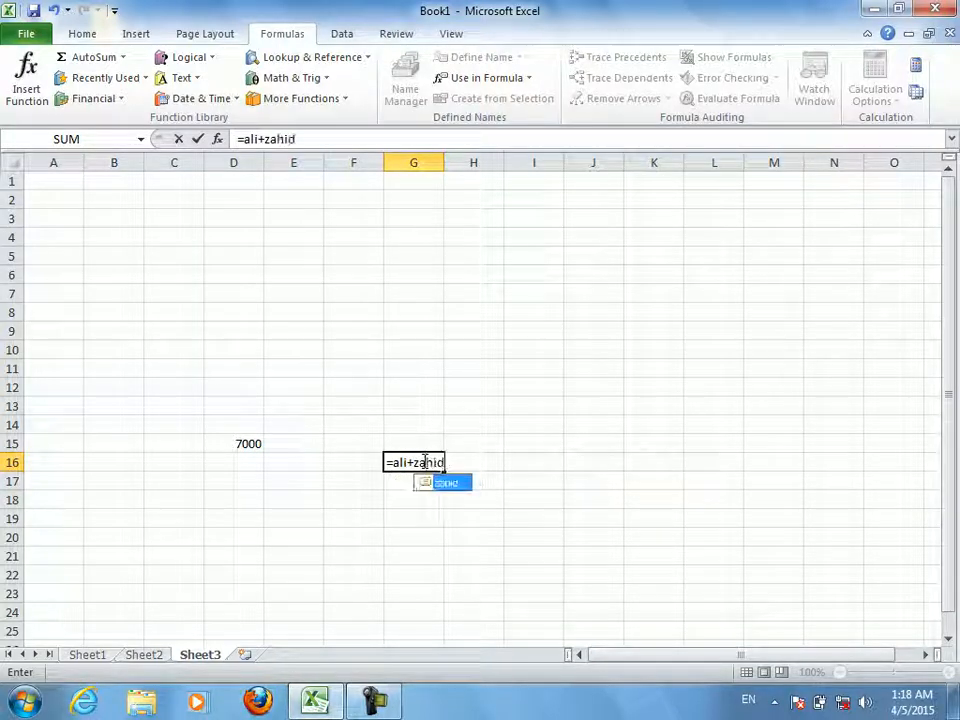
key(Return)
click(424, 461)
key(Delete)
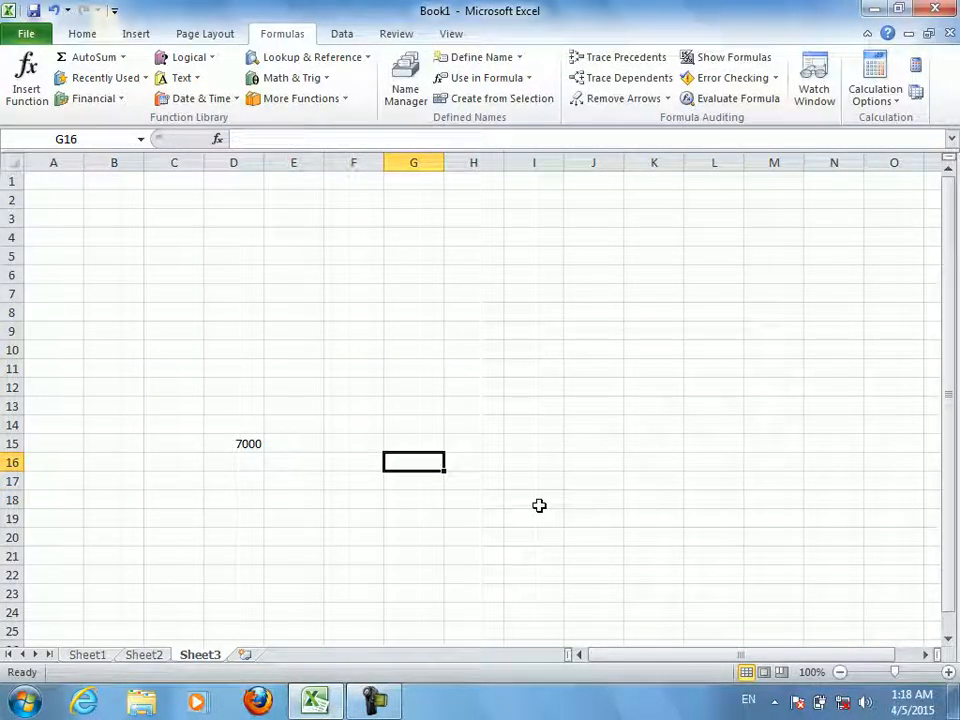
Rebuild the G16 sum by inserting both employee names with Use in Formula, and clear the cell
text(=)
click(506, 77)
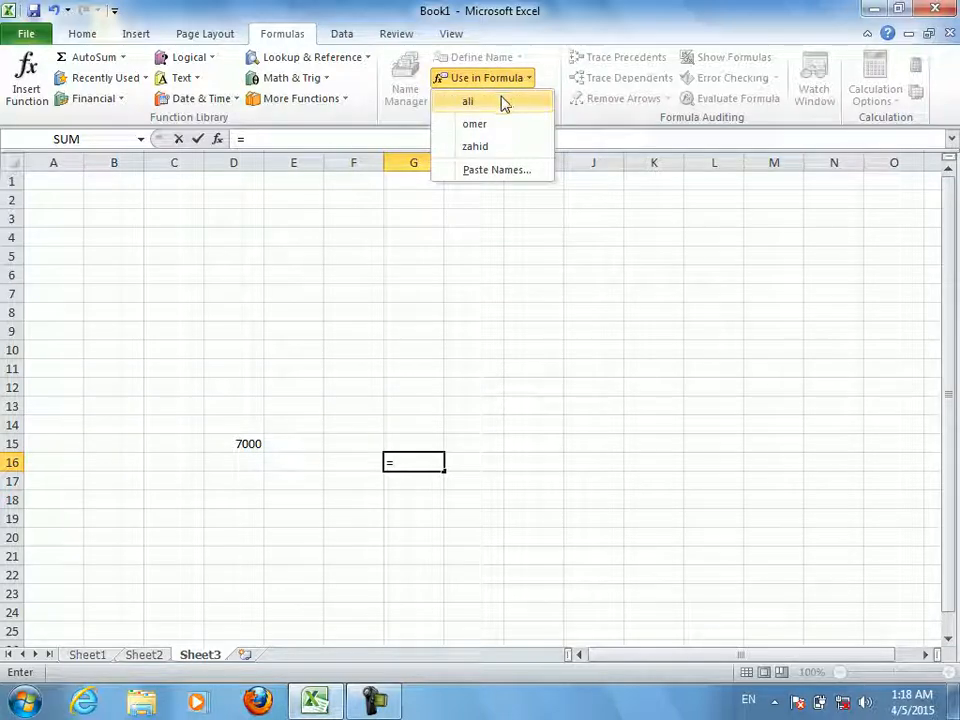
click(503, 101)
text(+)
click(483, 77)
click(482, 144)
key(Return)
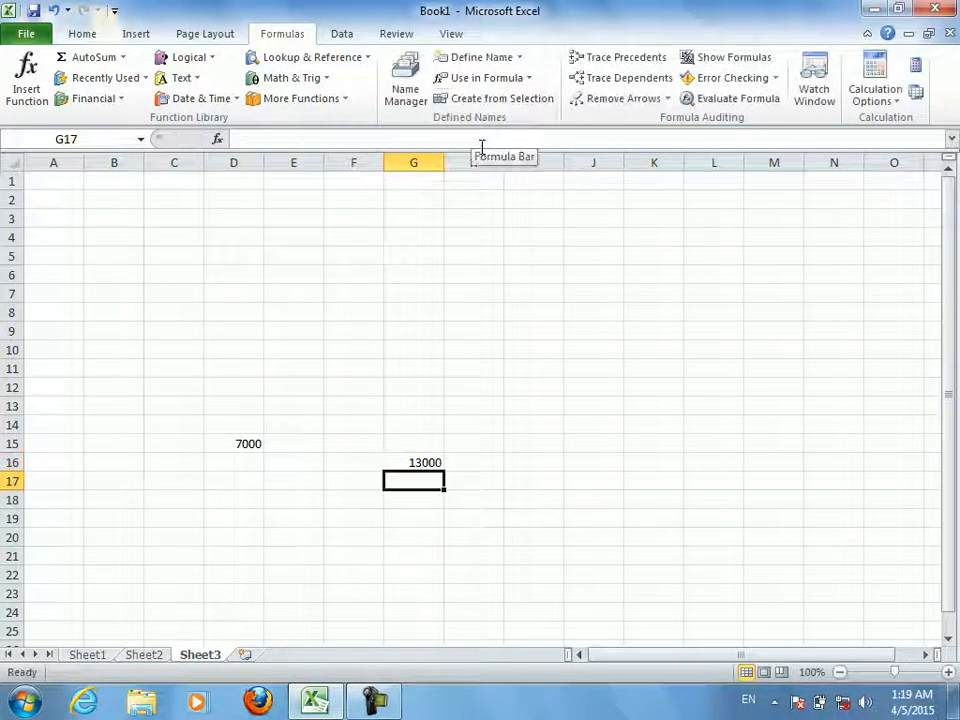
key(Up)
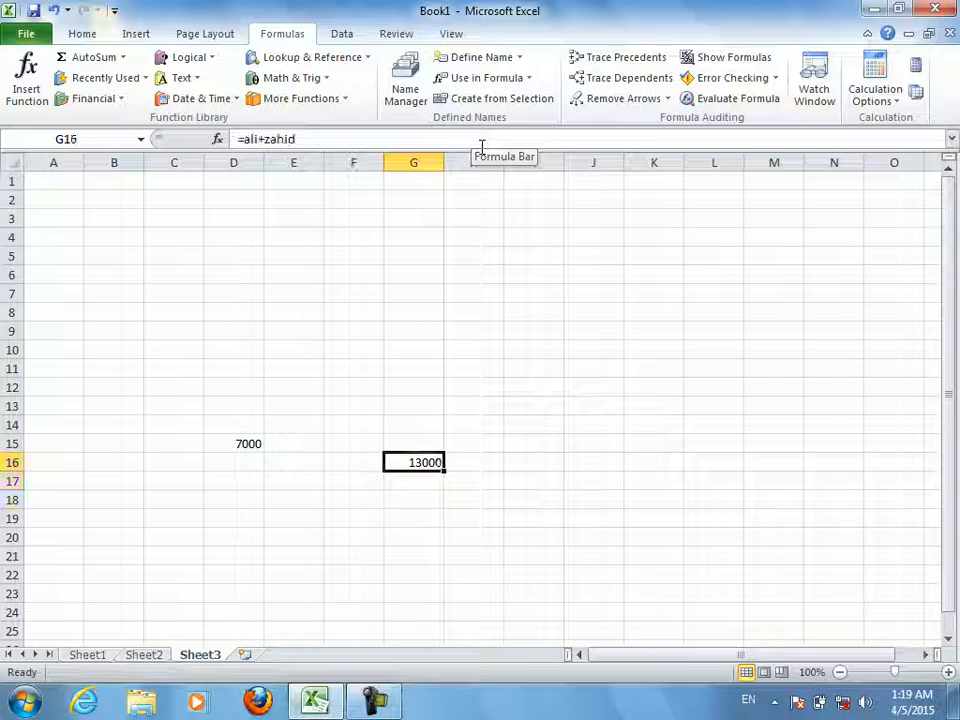
key(Delete)
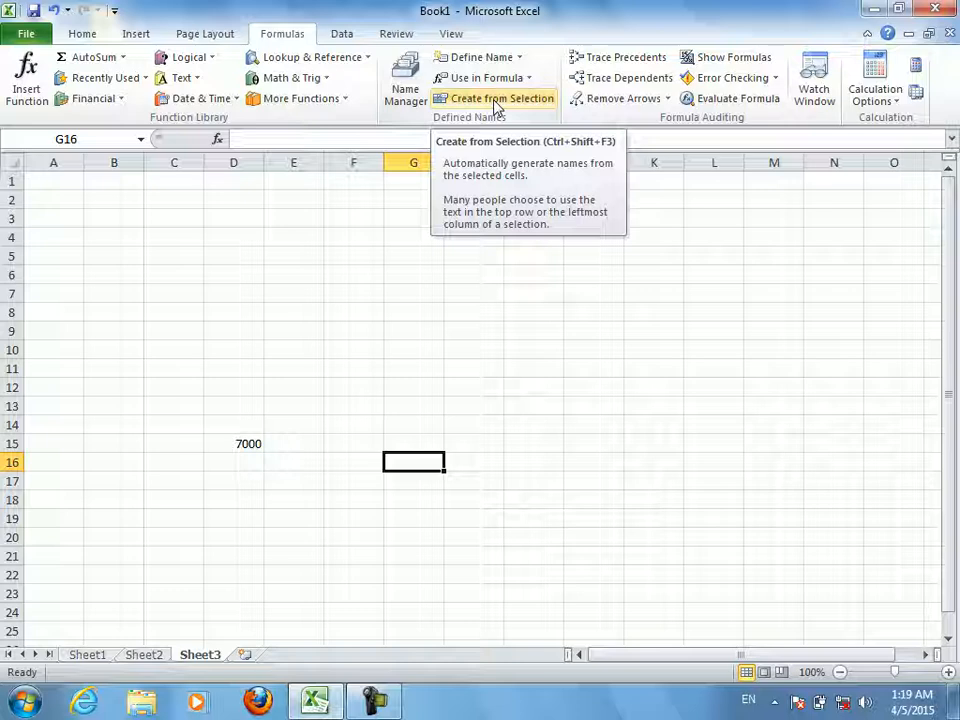
Create a new blank workbook and enter the header Jan in B3 of its Sheet1
click(311, 328)
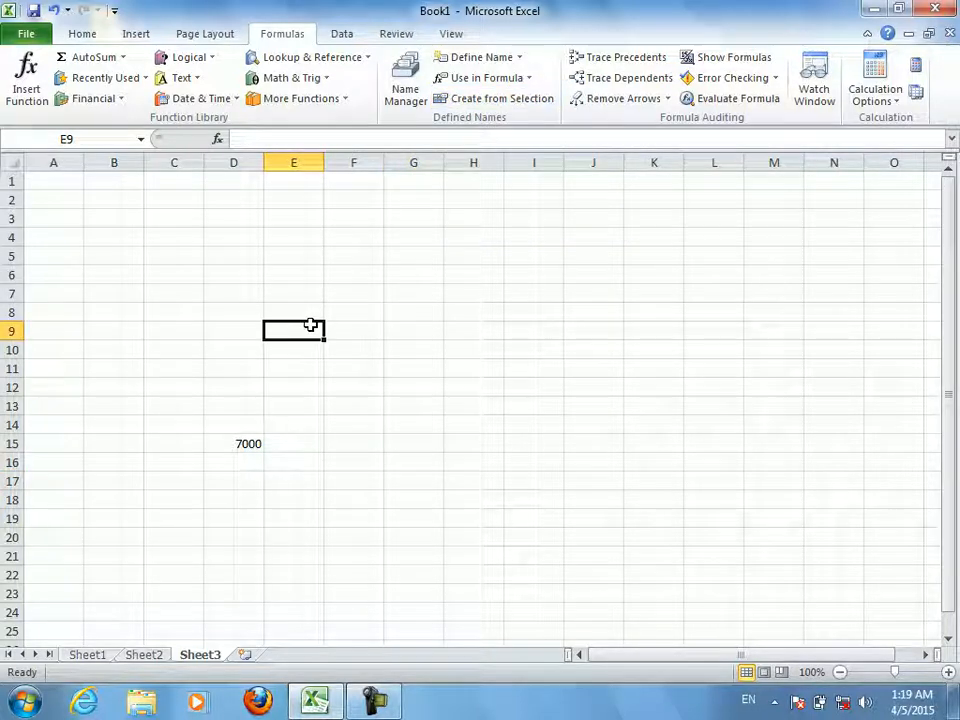
click(84, 655)
click(343, 465)
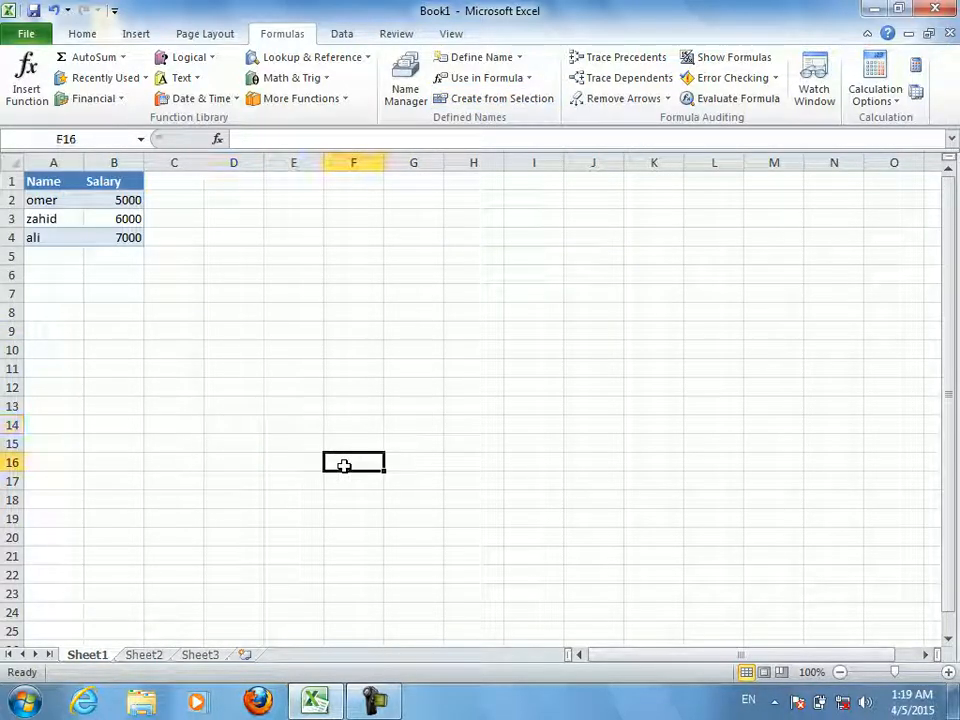
key(ctrl+n)
key(Right)
key(Right)
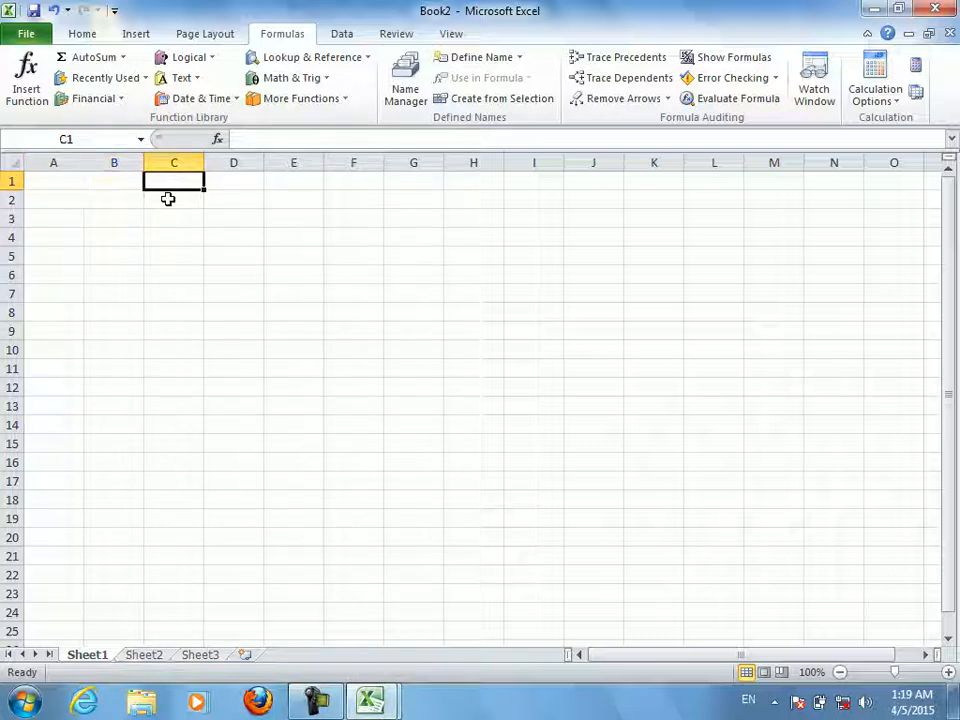
key(Down)
key(Down)
key(Left)
text(jan)
key(Return)
key(Up)
text(Jan)
key(Return)
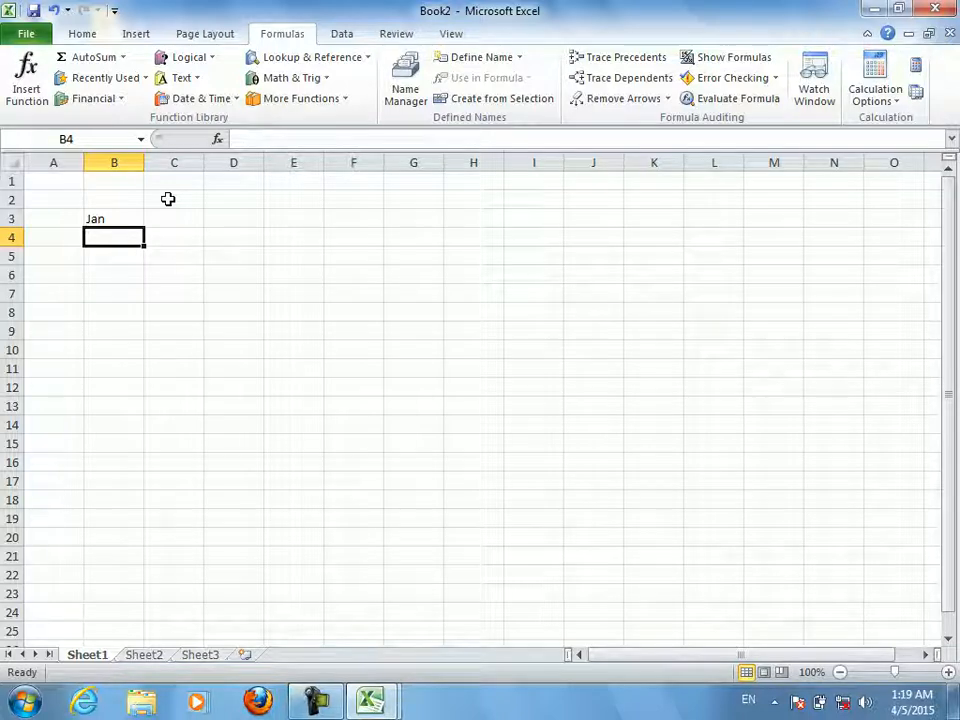
Fill B4:B20 with 456, 54, 6546, 546, 546, 54654, 65, 46, 54645, 645, 64, 5645, 76, 57, 6575, 7 and 654
text(650-0)
key(Return)
key(Up)
text(45654654)
key(Return)
text(54)
key(Return)
text(6546 546 54654 65 46 54645 645 64 5645)
key(Up)
key(Up)
key(Up)
key(Up)
key(Up)
key(Up)
key(Up)
key(Up)
key(Up)
key(Up)
key(Up)
key(Up)
text(456)
key(Return)
key(Return)
key(Down)
key(Down)
key(Down)
key(Down)
key(Down)
key(Down)
key(Down)
key(Down)
key(Down)
key(Down)
text(76)
key(Return)
text(57 6575 7 654)
Enter Feb in C3 and fill C4:C20 with 789678, 657, 5764, 56, 6543, 5345, 5, 5, 6534, 534, 53, 56, 43, 5, 435, 43634 and 6
key(Up)
key(Up)
key(Up)
key(Up)
key(Up)
key(Up)
key(Up)
key(Up)
key(Up)
key(Up)
key(Up)
key(Up)
key(Up)
key(Up)
key(Up)
key(Right)
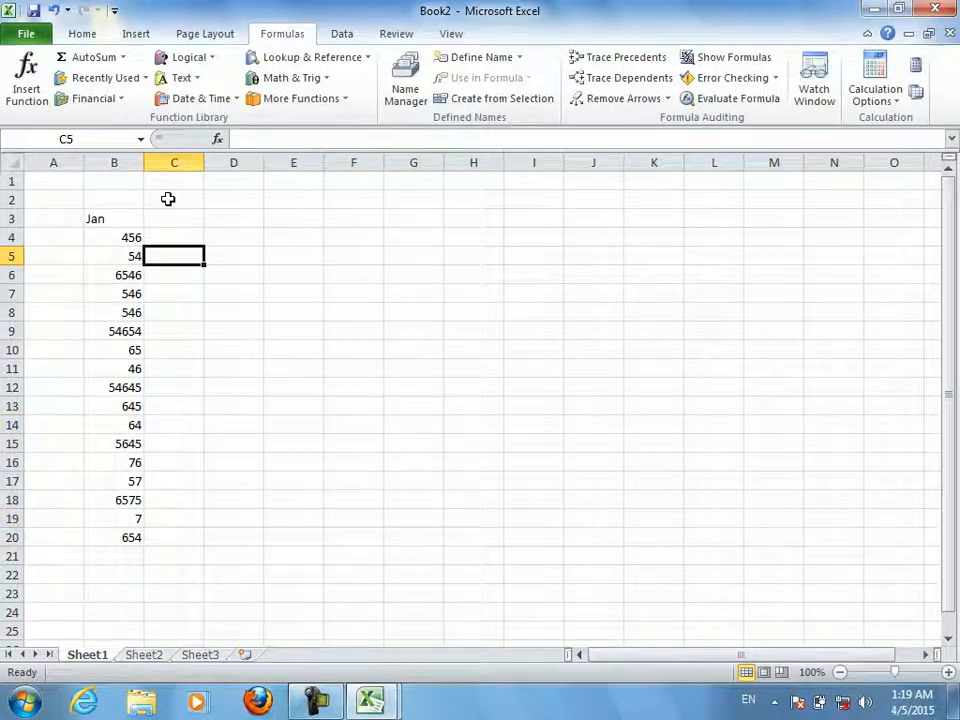
key(Up)
key(Up)
text(Feb)
key(Return)
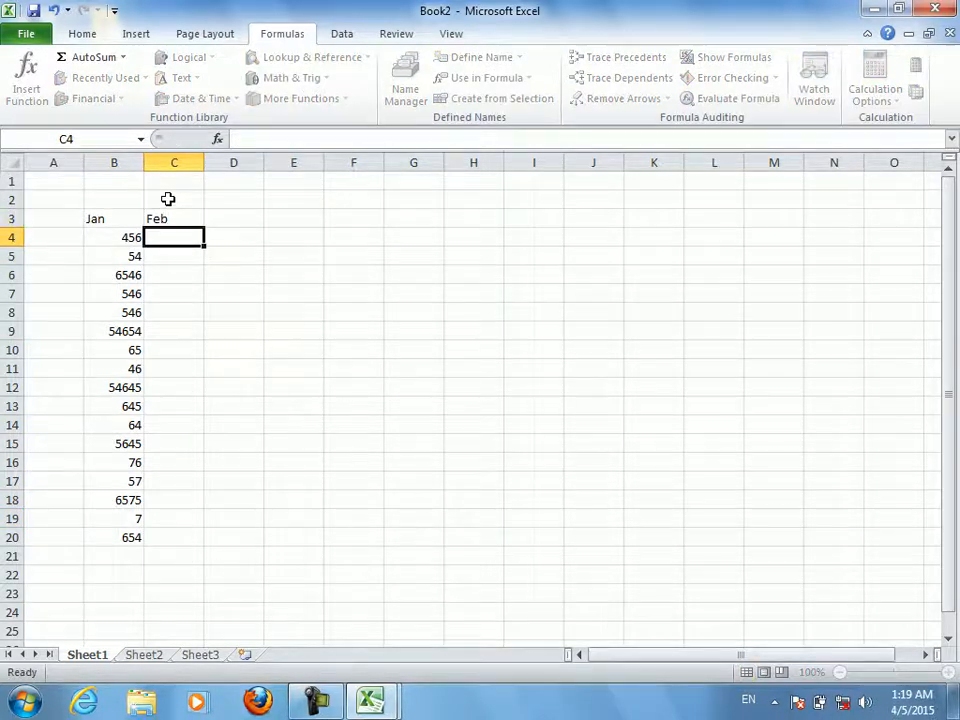
text(789678 657 5764 56 6543 5345 5 5 6534 534 53 56 43 5 435 43634 6)
key(ctrl+Return)
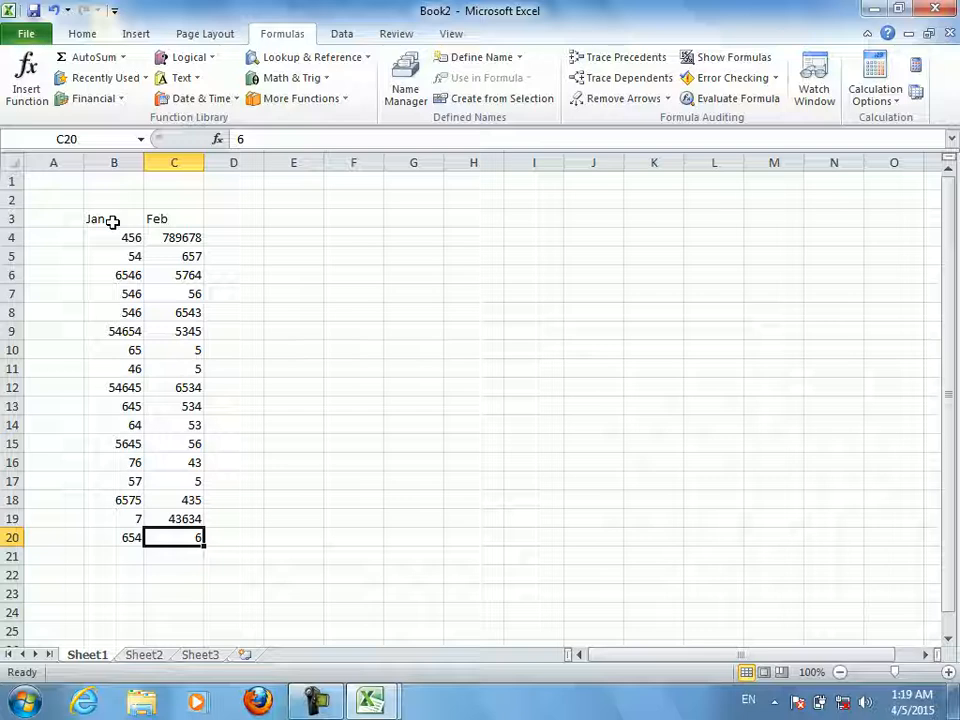
Create a name for the Jan column from the selection B3:B20, using the top row as the name
drag(113, 222, 120, 540)
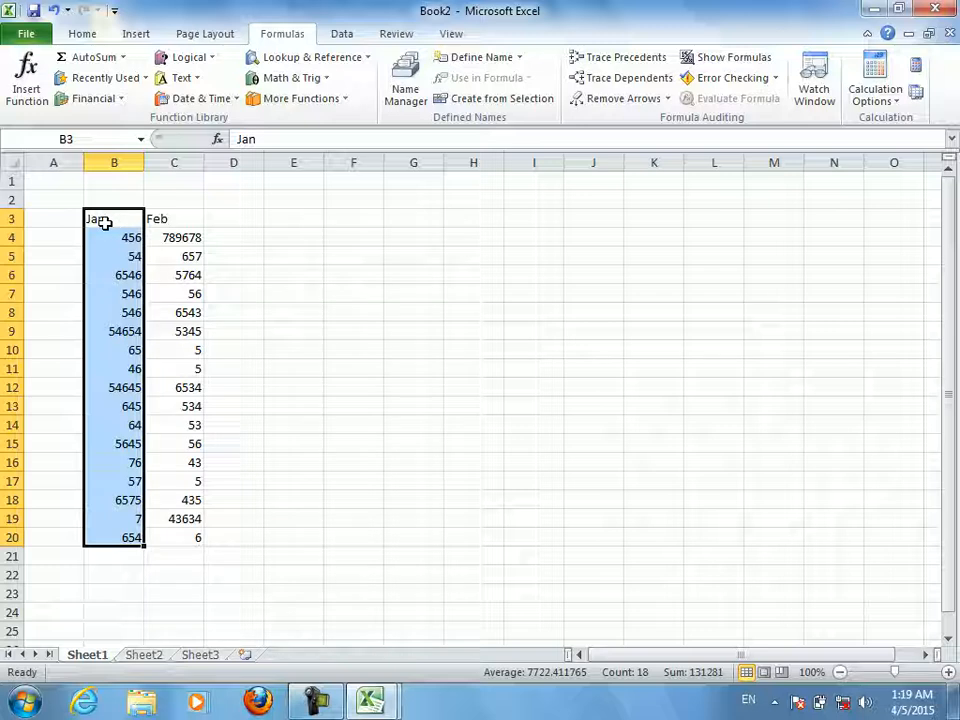
click(457, 100)
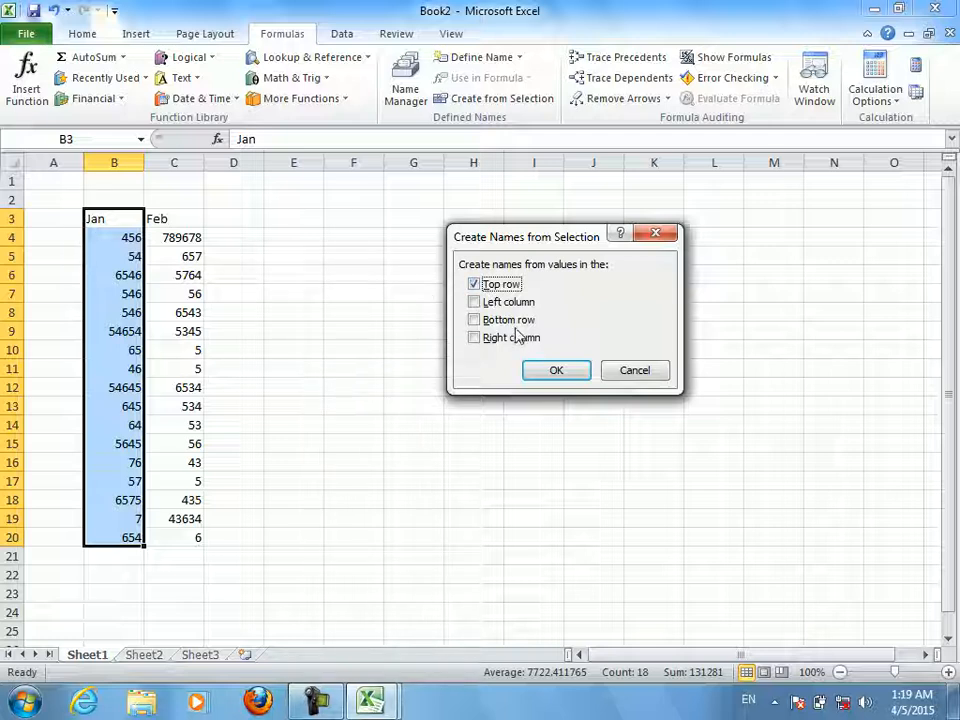
click(560, 370)
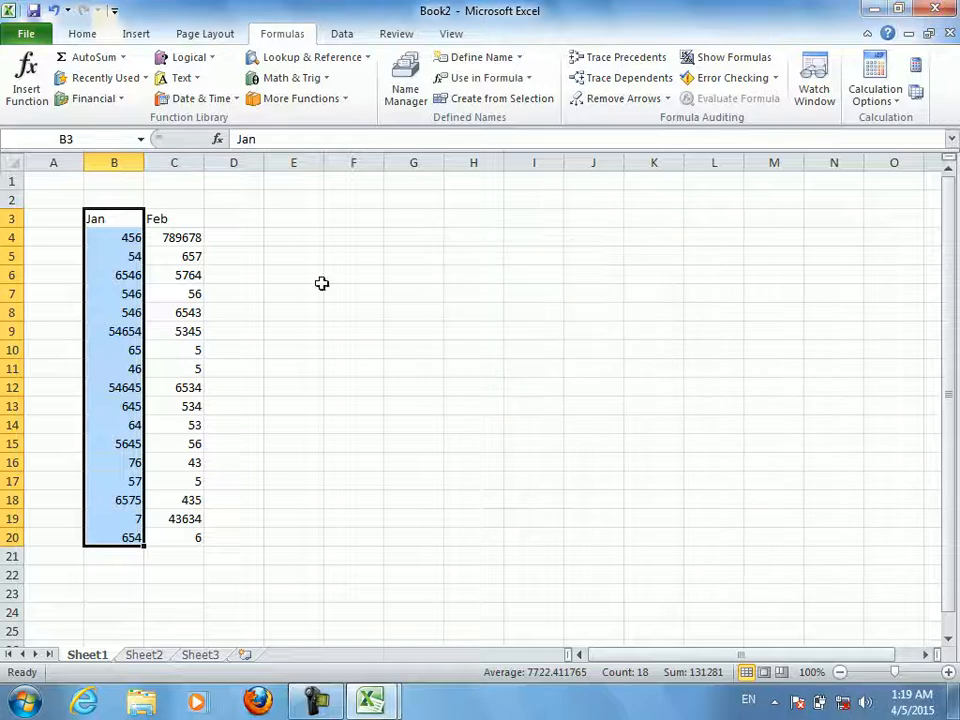
Create a name for the Feb column from the selection C3:C20, using the top row as the name
drag(175, 220, 184, 538)
click(476, 100)
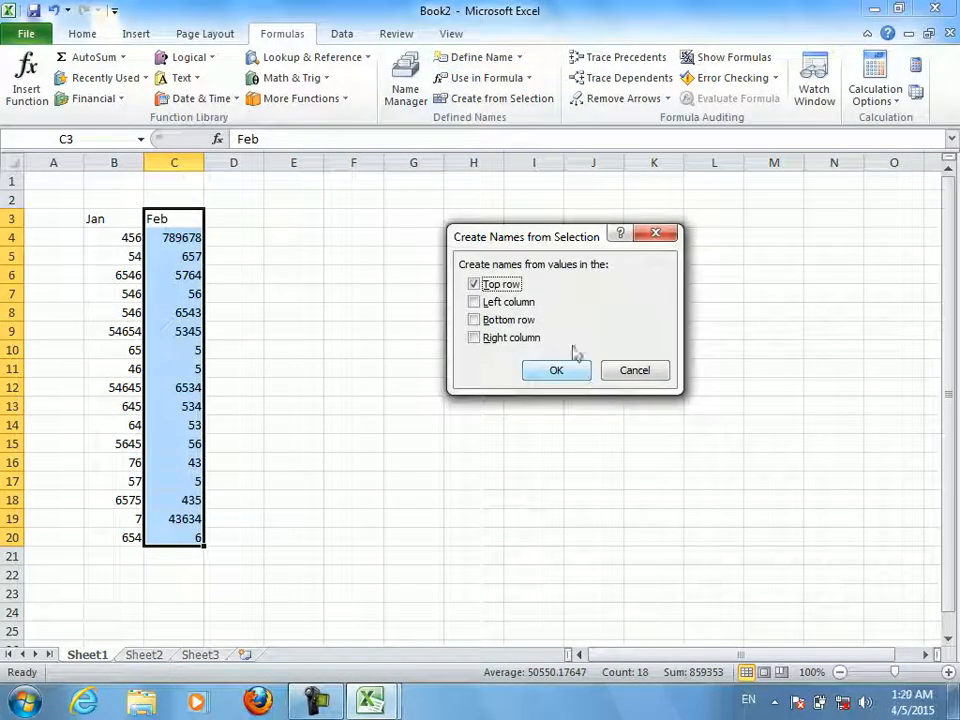
click(557, 372)
click(343, 484)
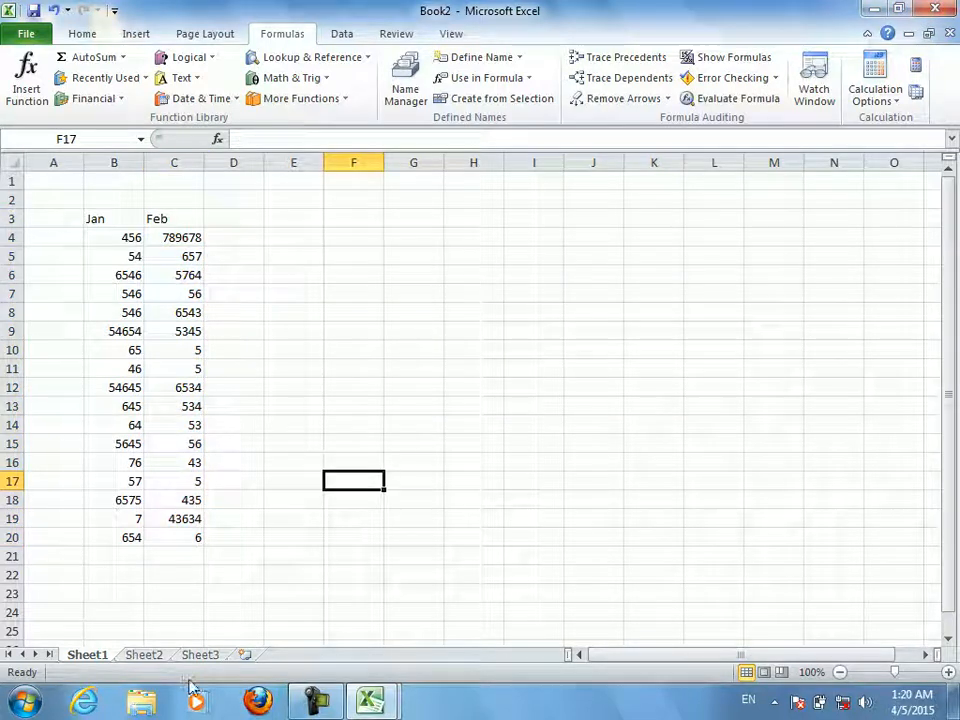
On Sheet3, enter =SUM(Jan) in cell D6
click(199, 655)
click(236, 400)
click(253, 276)
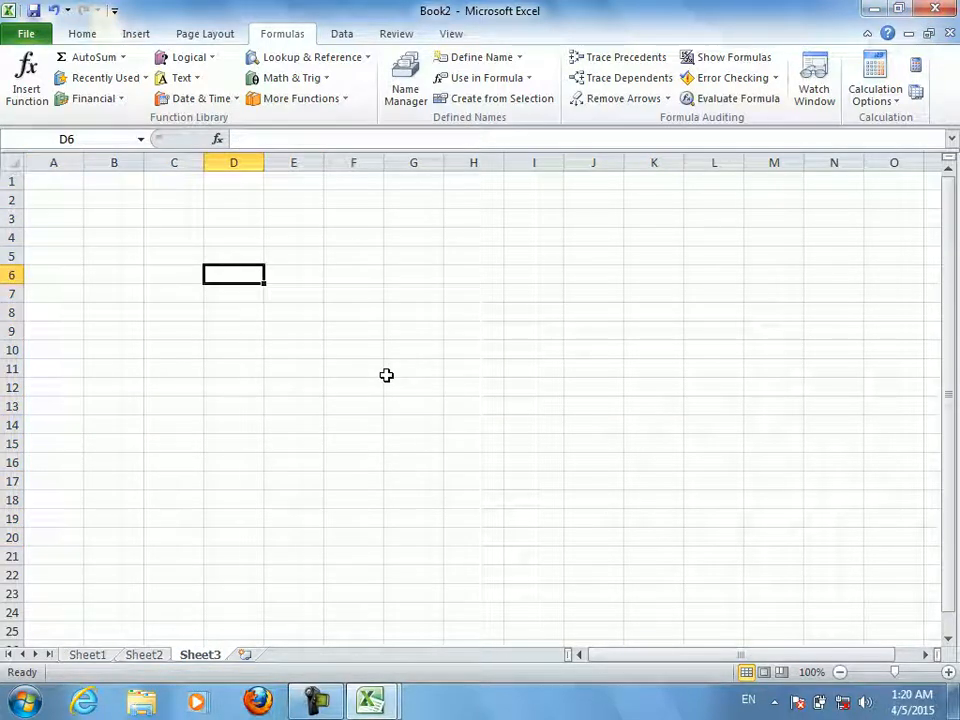
text(=sum(jan)
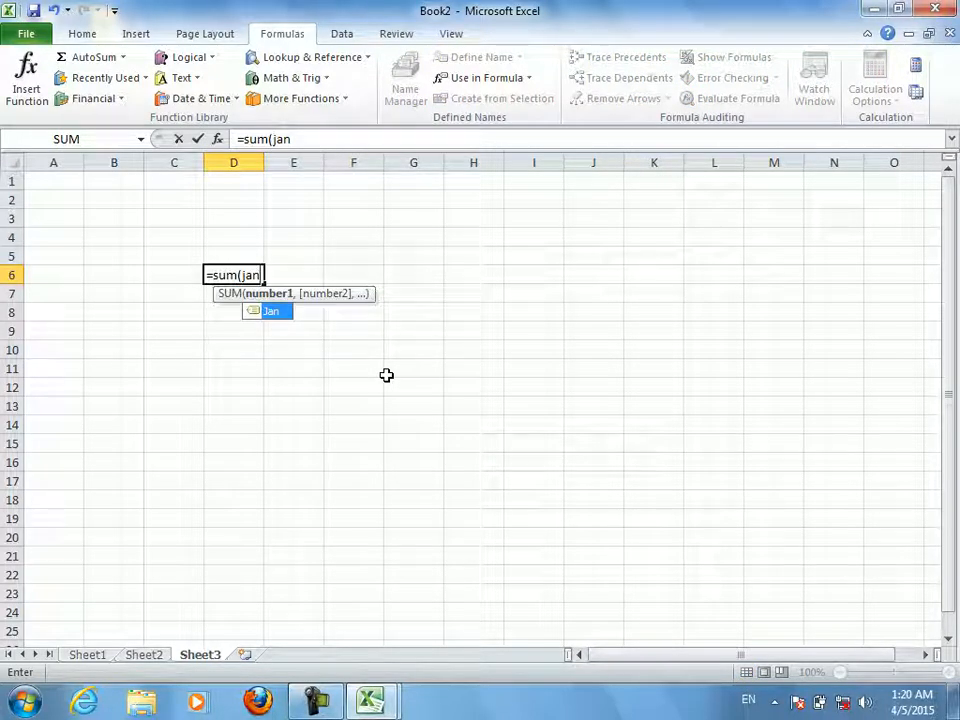
key(Return)
key(Up)
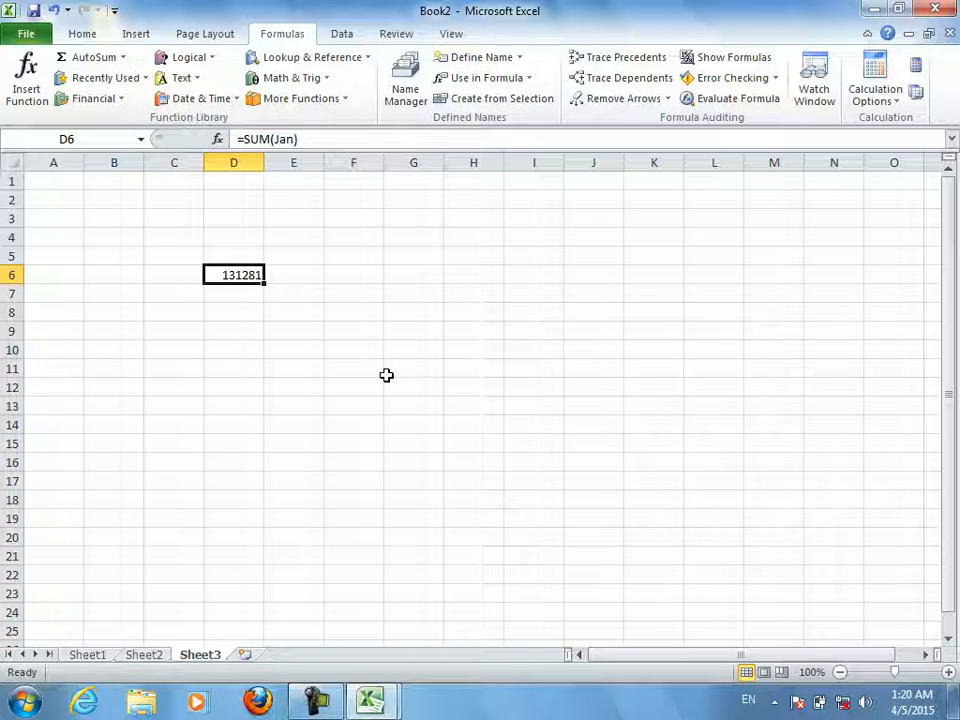
Enter =MAX(Jan) in cell D8 to find the largest January value
key(Down)
key(Down)
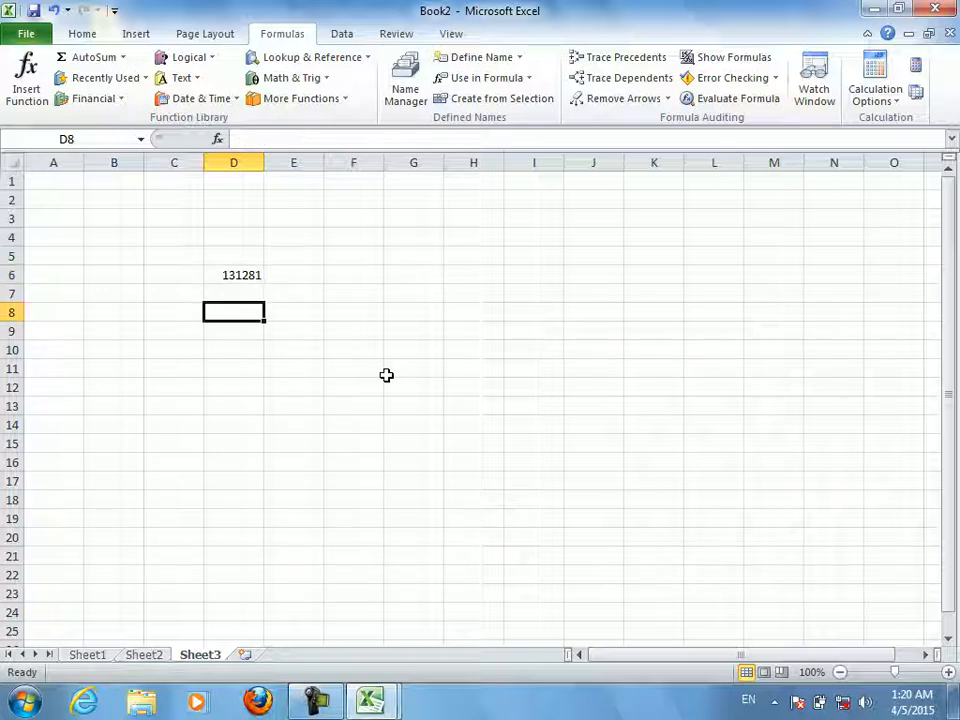
text(=ma)
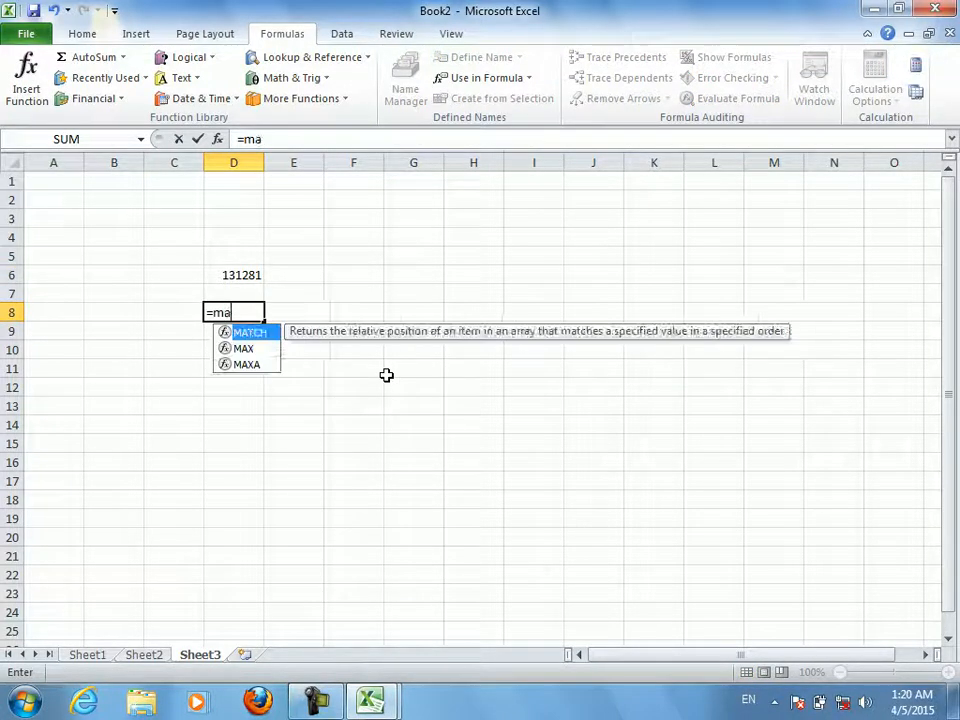
text(x(jan)
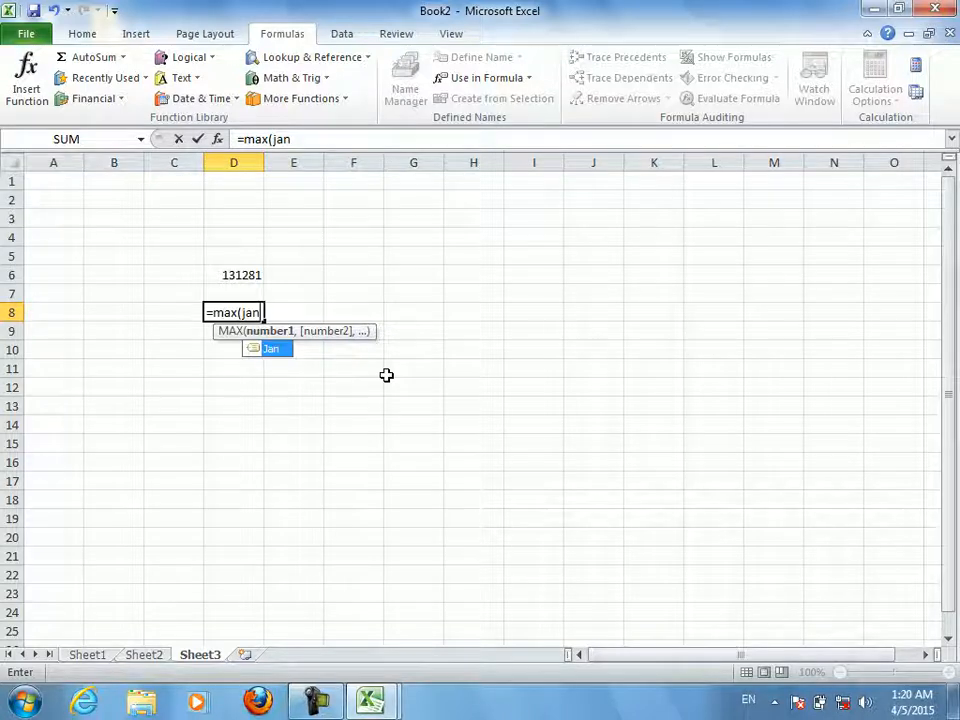
key(Return)
key(Up)
Enter =MIN(Jan) in cell D10 to find the smallest January value
key(Down)
key(Down)
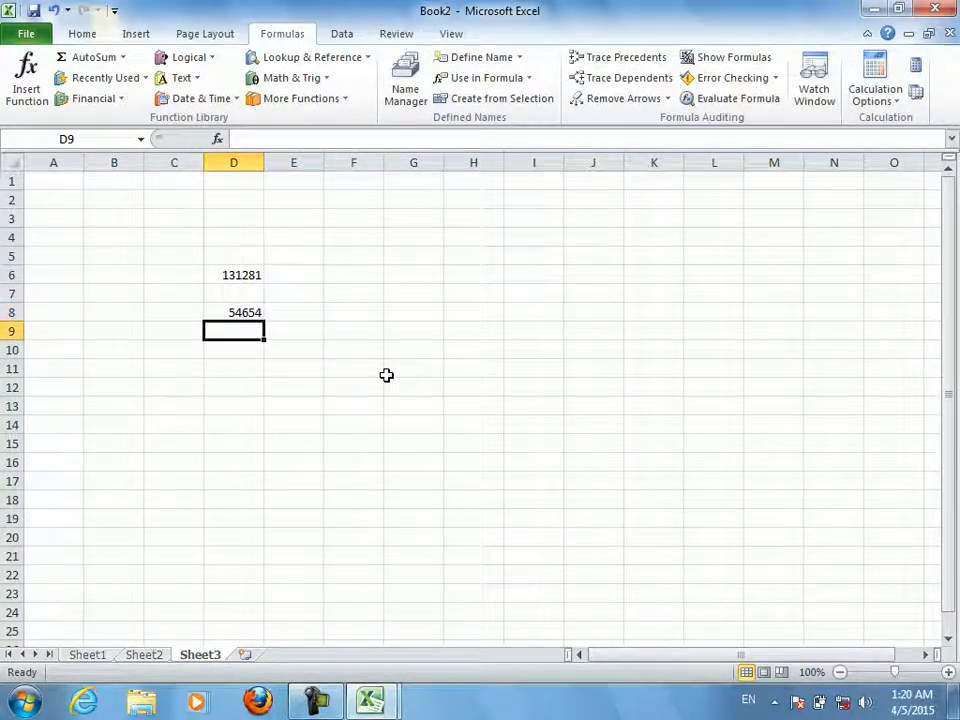
text(=min()
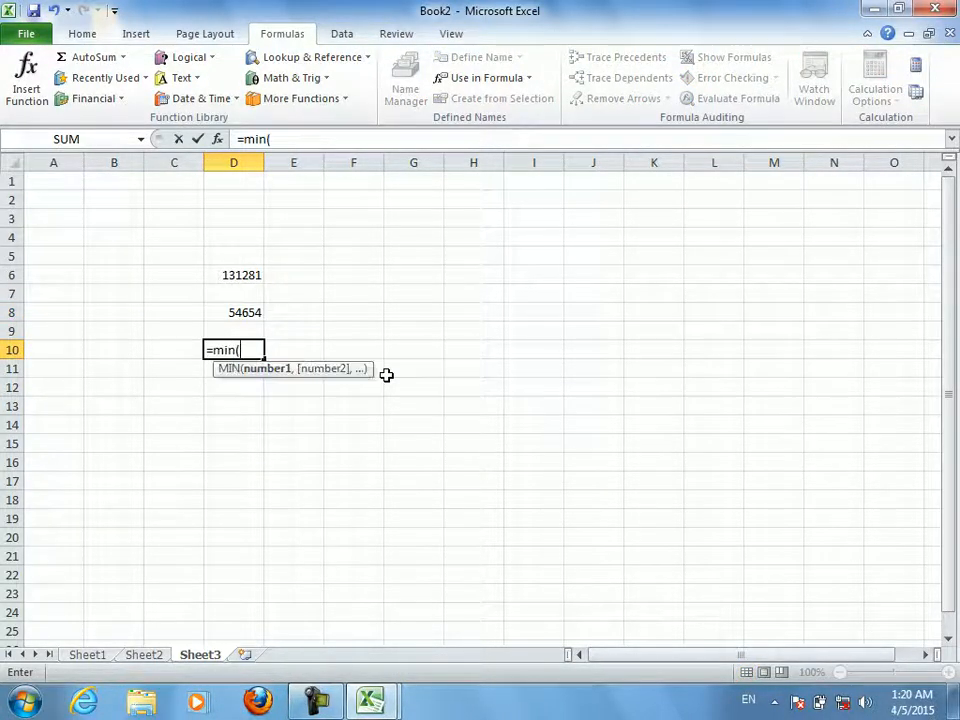
text(jan)
key(Return)
key(Up)
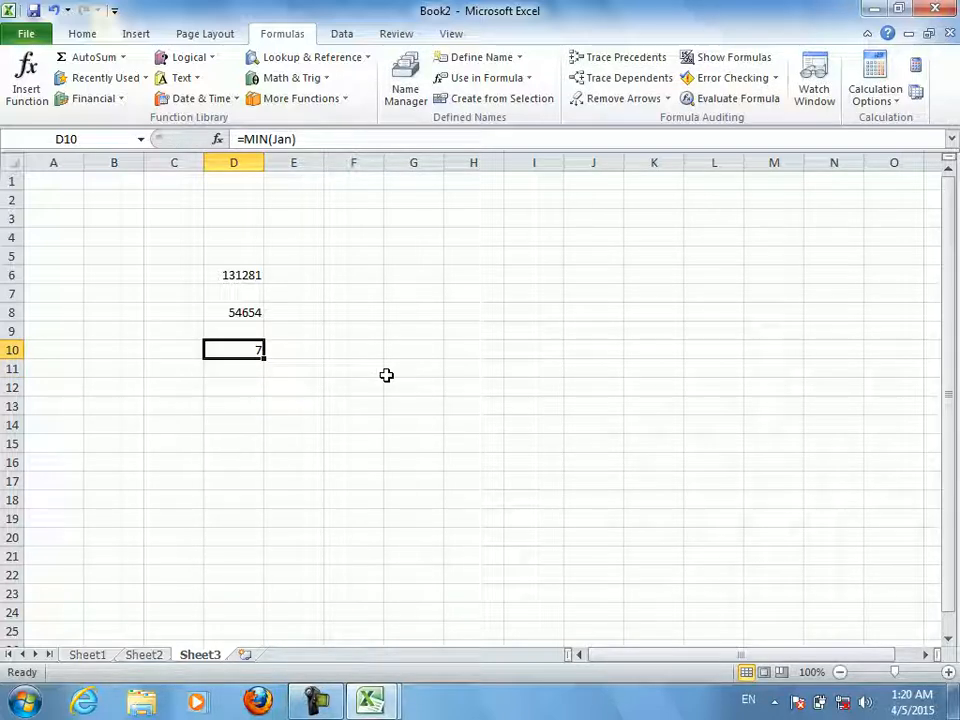
Enter =SUM(Feb) in cell F10 to total the February values
key(Down)
key(Up)
key(Right)
key(Right)
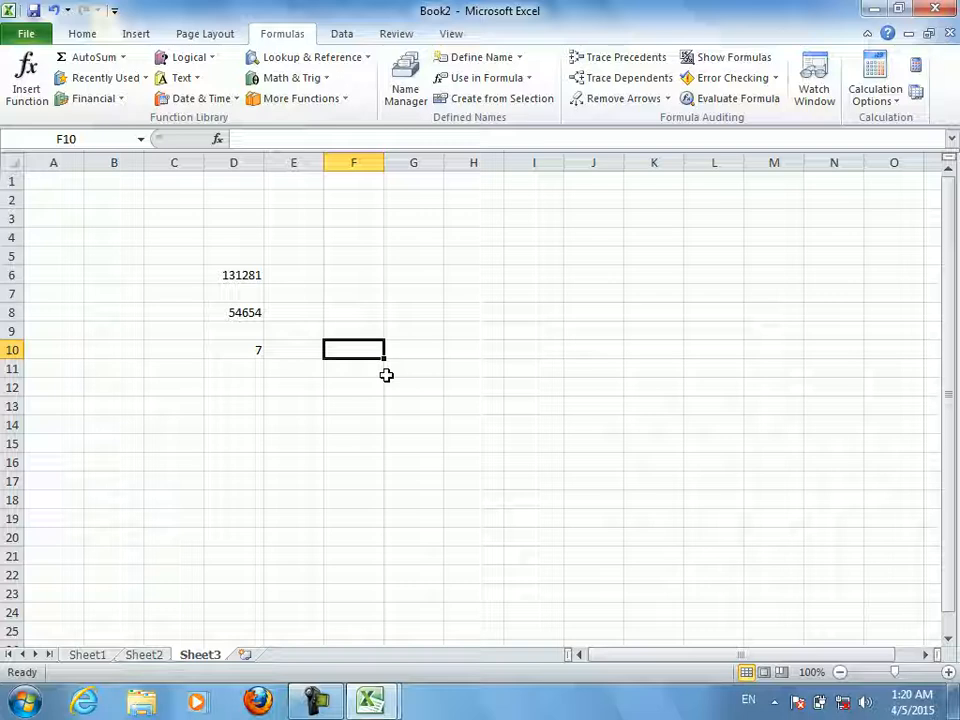
text(=feb)
key(BackSpace)
key(BackSpace)
key(BackSpace)
text(sum(f)
text(eg)
key(BackSpace)
text(b)()
key(Return)
key(Return)
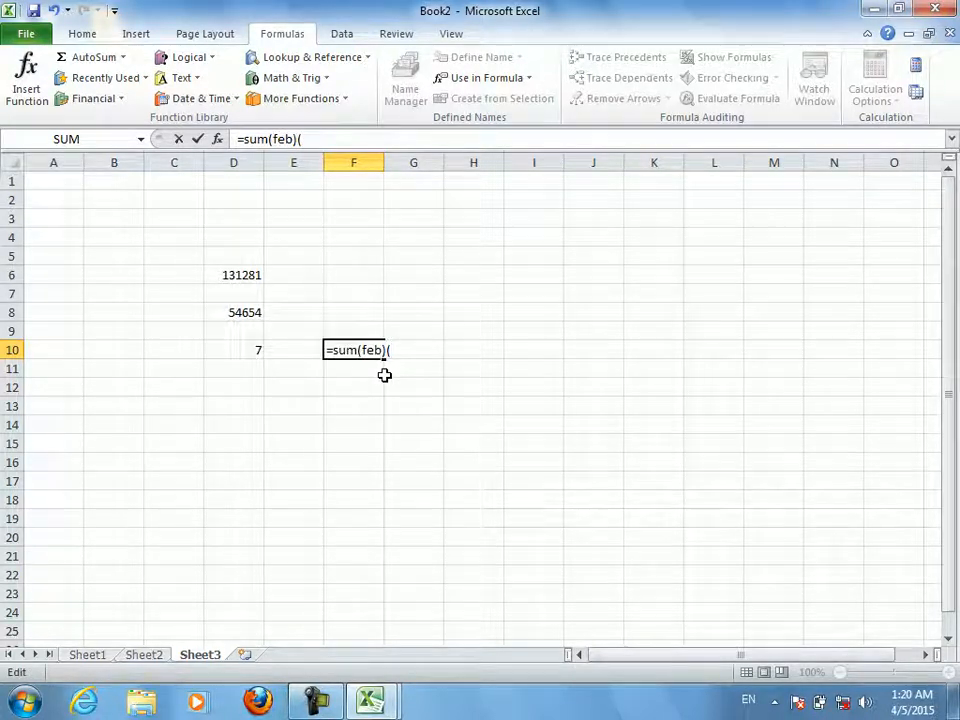
key(BackSpace)
key(Return)
key(Up)
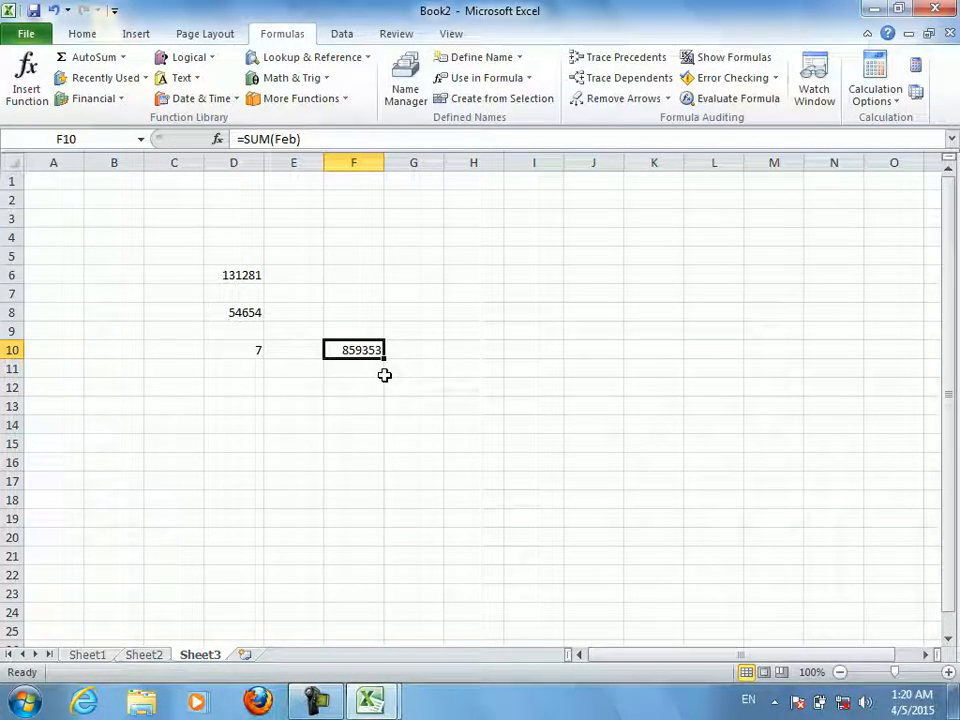
Enter =MAX(Feb) in cell F12 to find the largest February value
key(Down)
key(Down)
text(=max(feb)
key(Return)
Enter =MIN(Feb) in cell F14 to find the smallest February value
key(Down)
text(=)
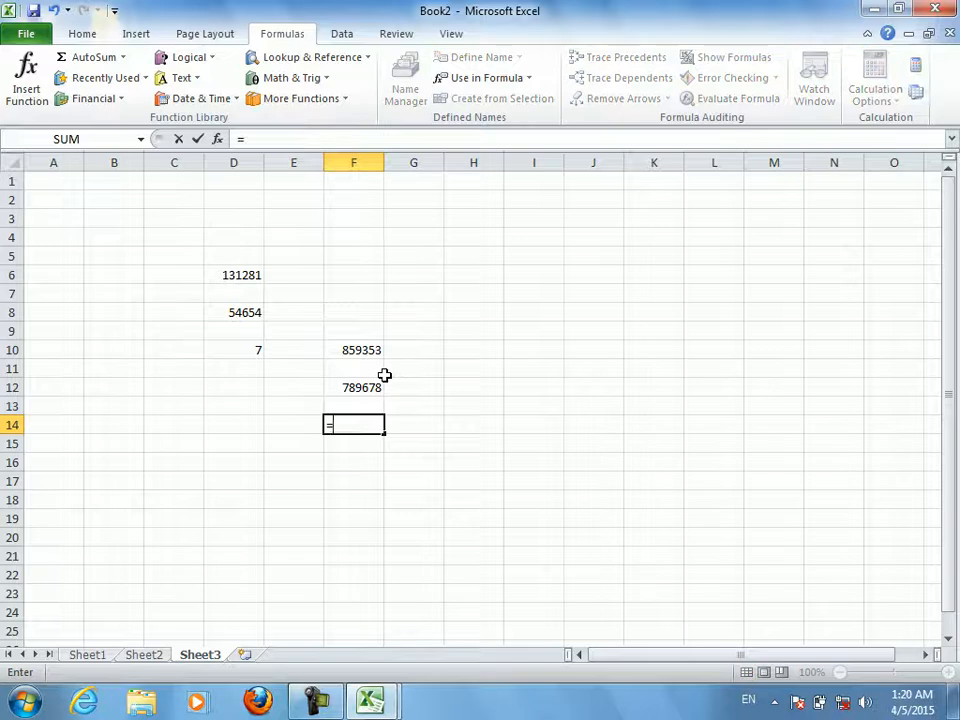
text(min()
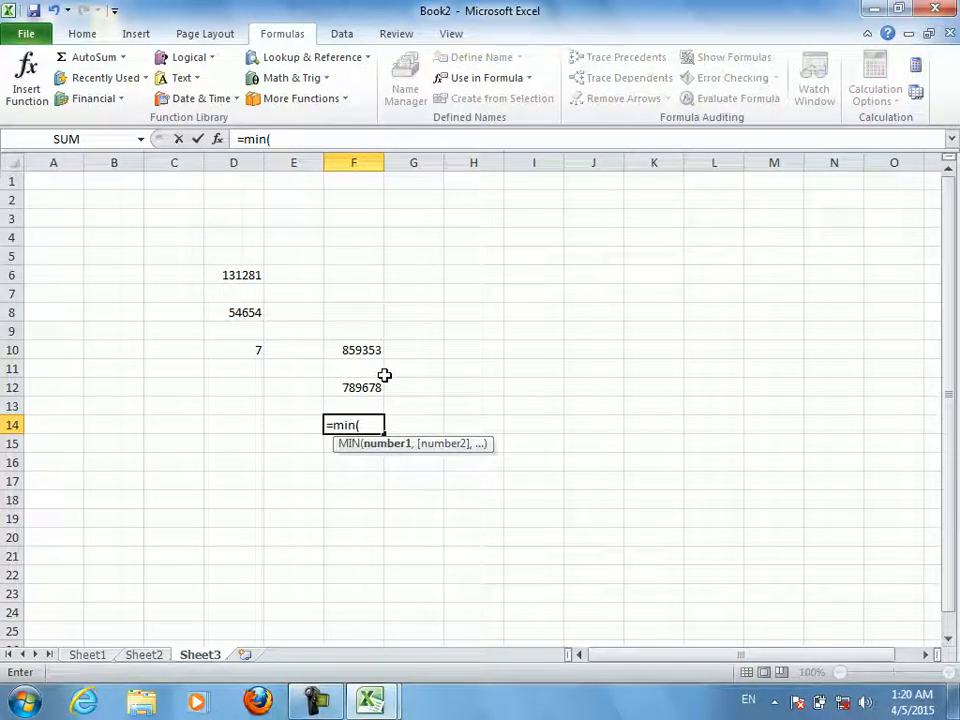
text(Feb))
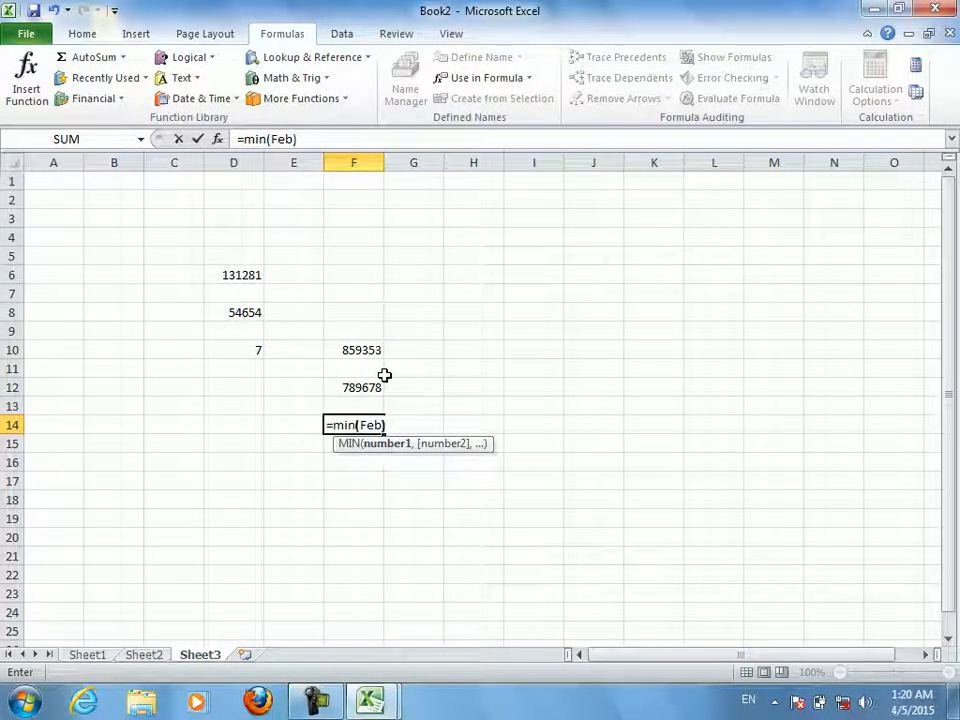
key(ctrl+Return)
Enter =AVERAGE(Jan) in cell H13
key(Right)
key(Right)
key(Up)
key(Up)
key(Down)
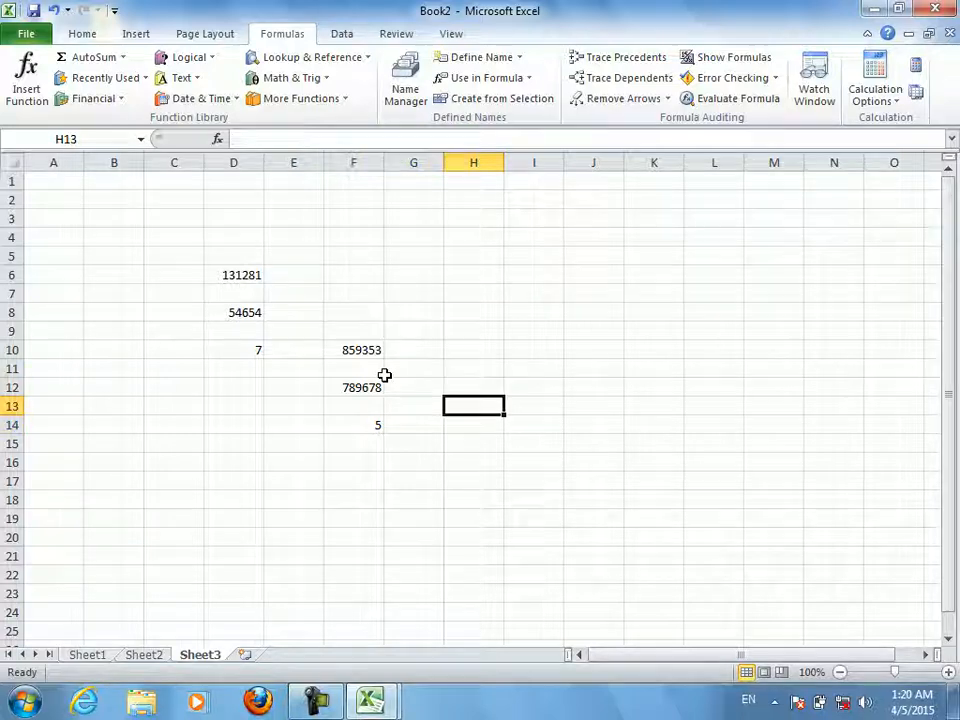
text(=averag)
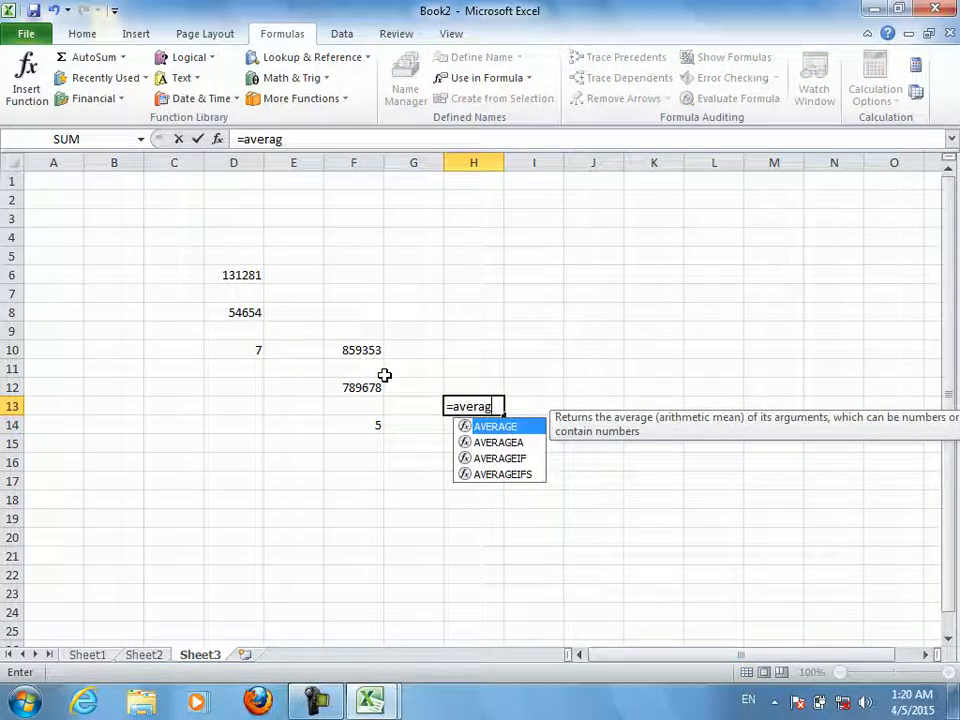
text(e(jan))
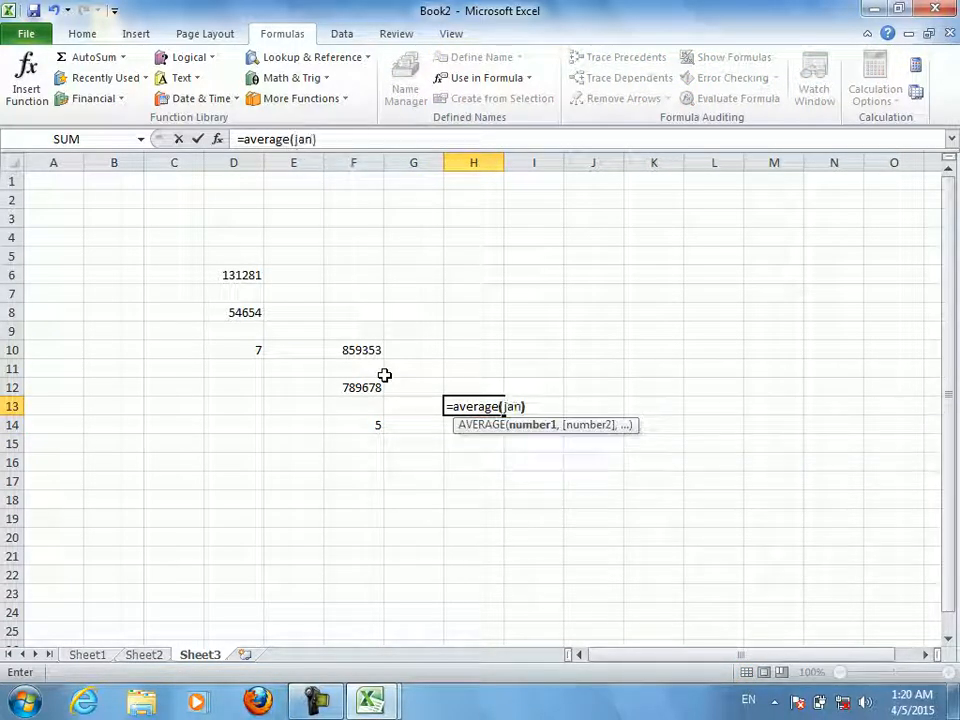
key(ctrl+Return)
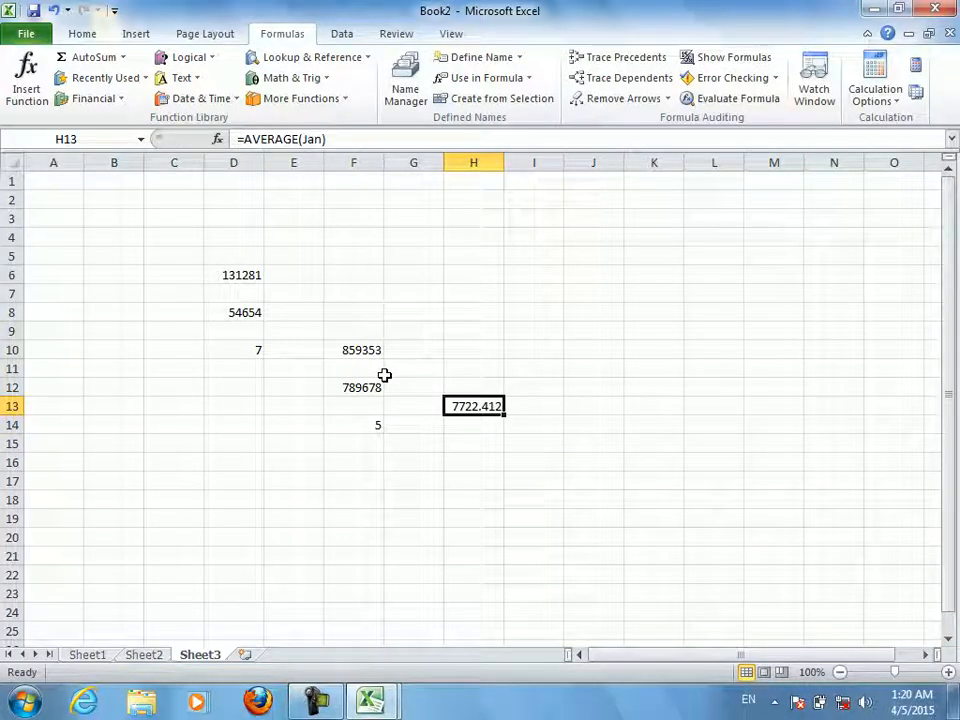
Replace the formula in cell H13 with =AVERAGE(Feb)
text(=)
text(feb)
key(BackSpace)
key(BackSpace)
key(BackSpace)
text(average)
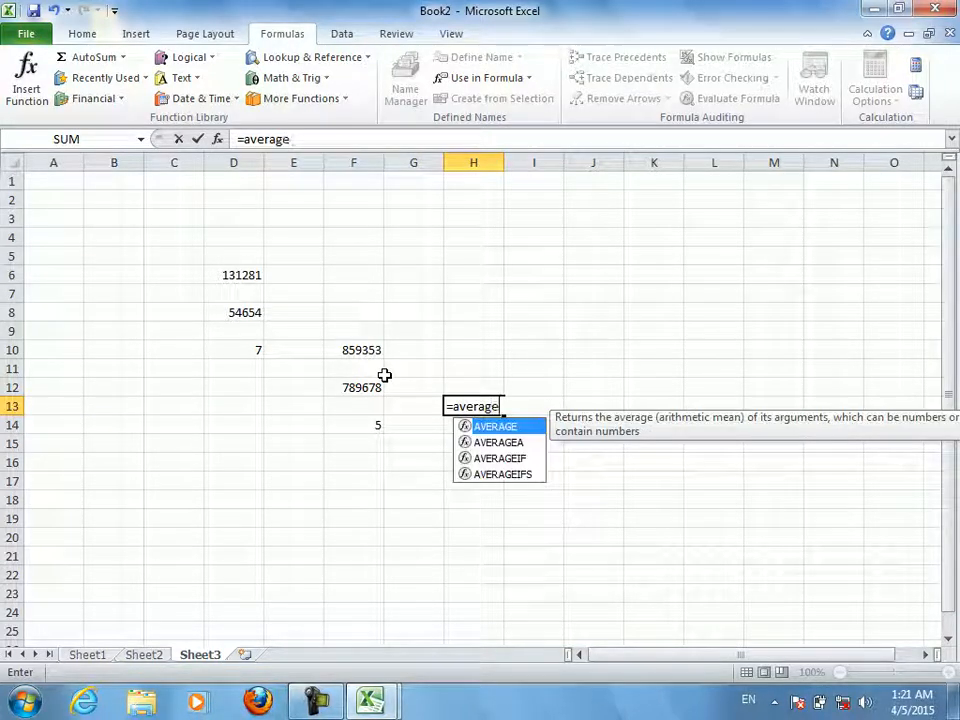
text((feb))
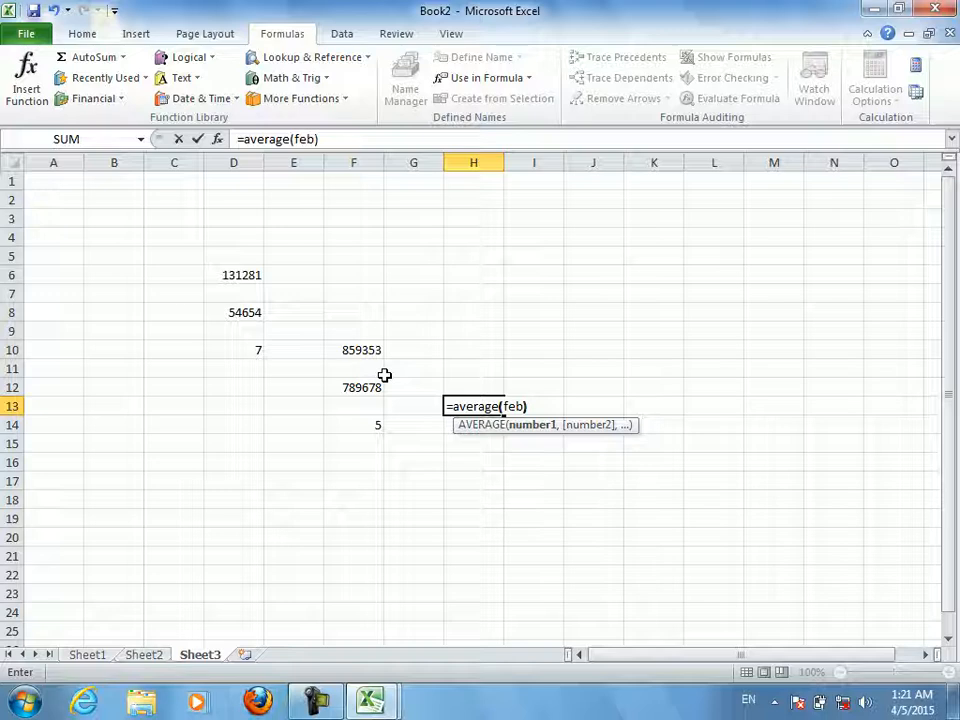
key(Return)
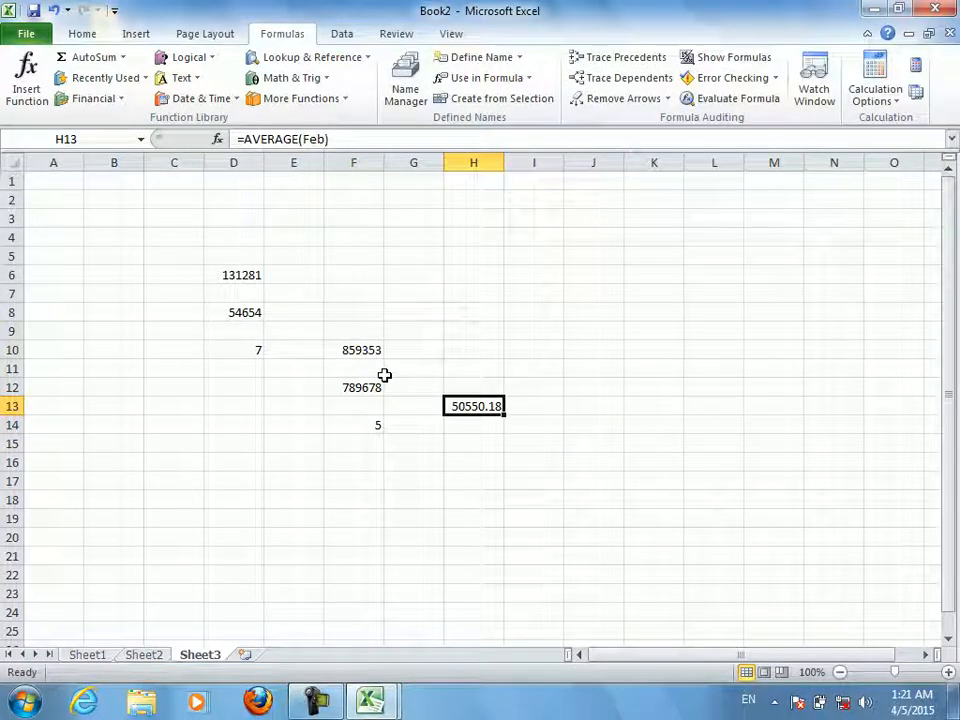
Enter =Jan-Feb in cell D17 to subtract one named range from the other
click(235, 478)
text(=)
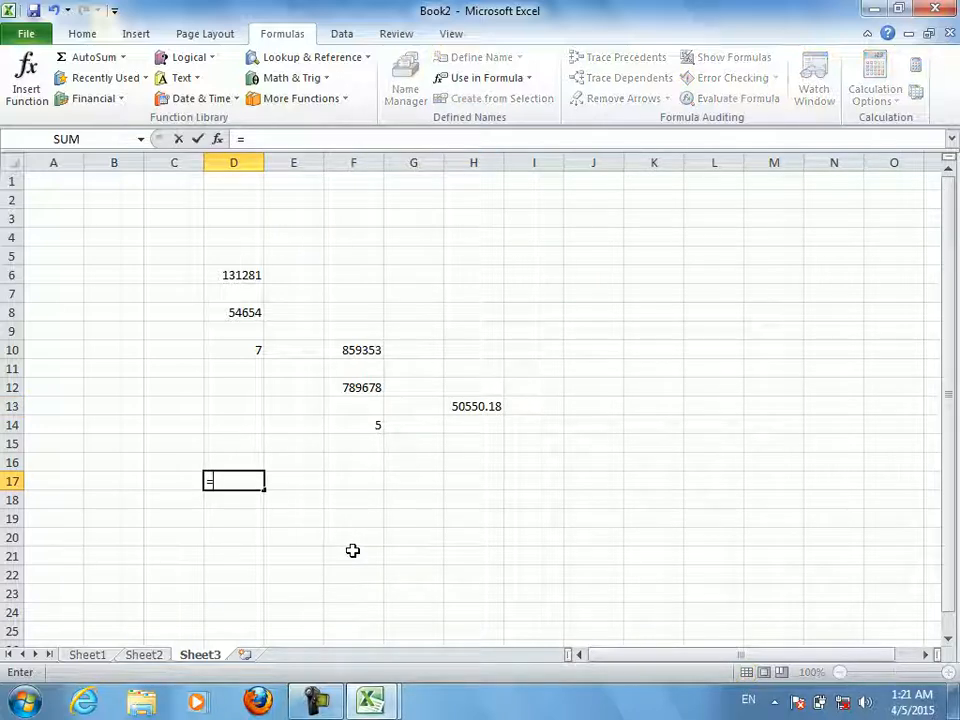
text(jan-)
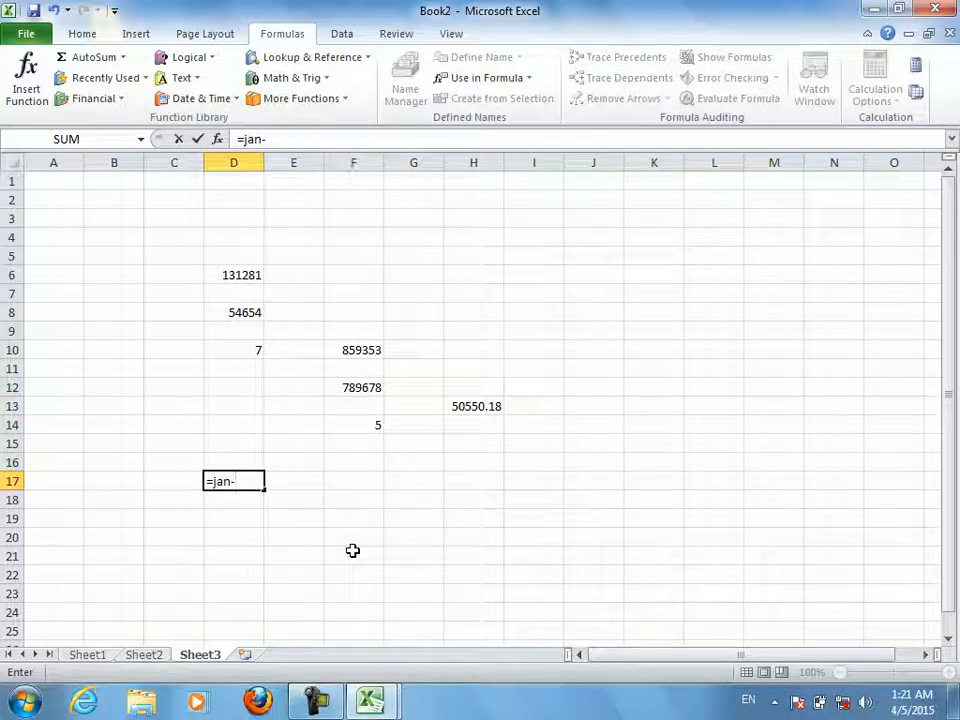
text(F)
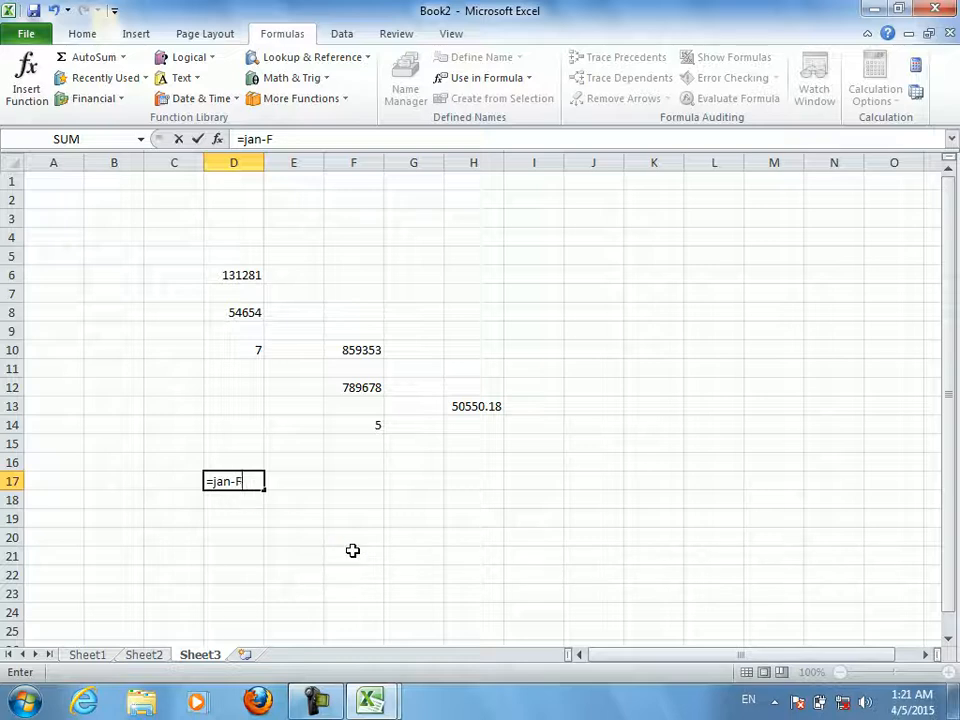
text(eb))
key(BackSpace)
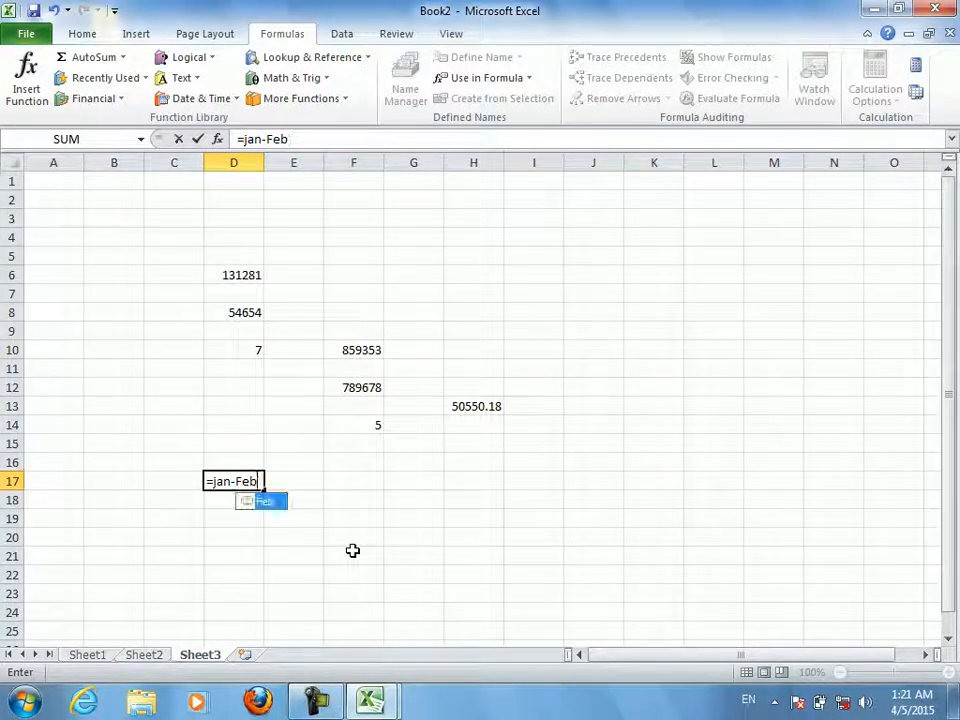
key(Return)
key(Up)
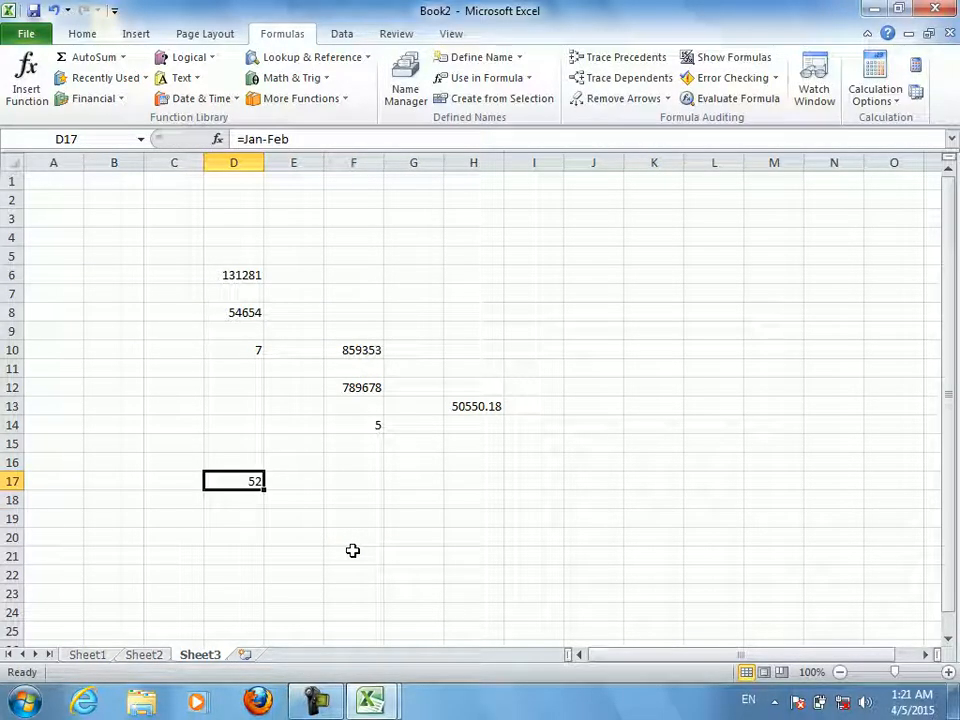
Enter =D6-F10 in cell H9 to subtract the February total from the January total
key(Up)
key(Up)
key(Up)
key(Up)
key(Up)
key(Up)
key(Up)
key(Right)
key(Right)
key(Right)
key(Up)
key(Right)
text(=)
key(Left)
key(Left)
key(Left)
key(Left)
key(Up)
key(Up)
key(Up)
text(=)
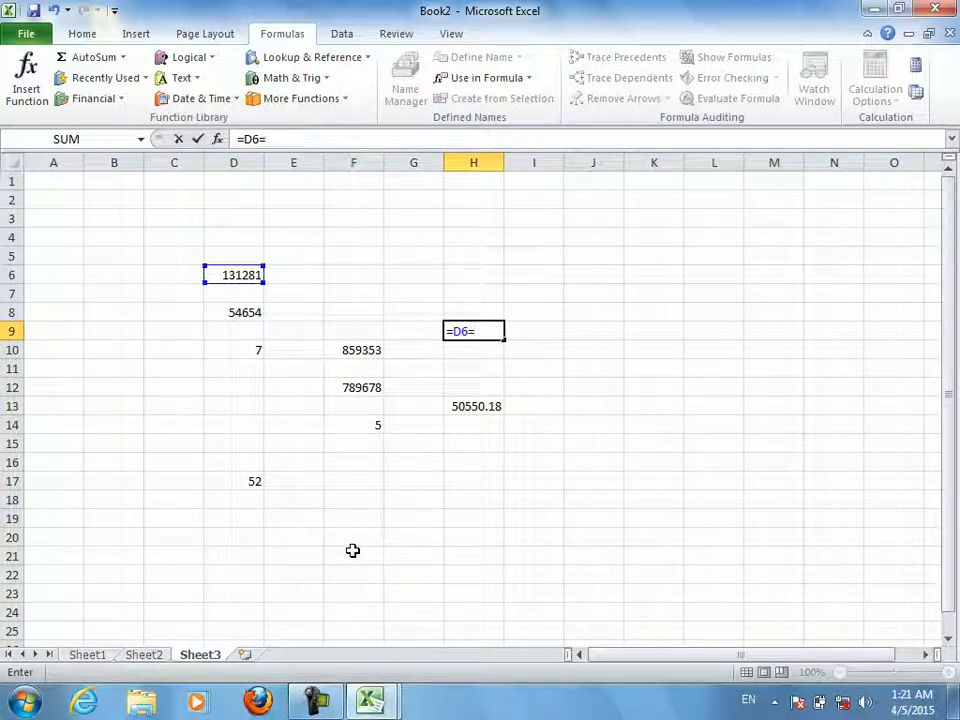
key(Left)
key(Up)
key(Down)
key(Down)
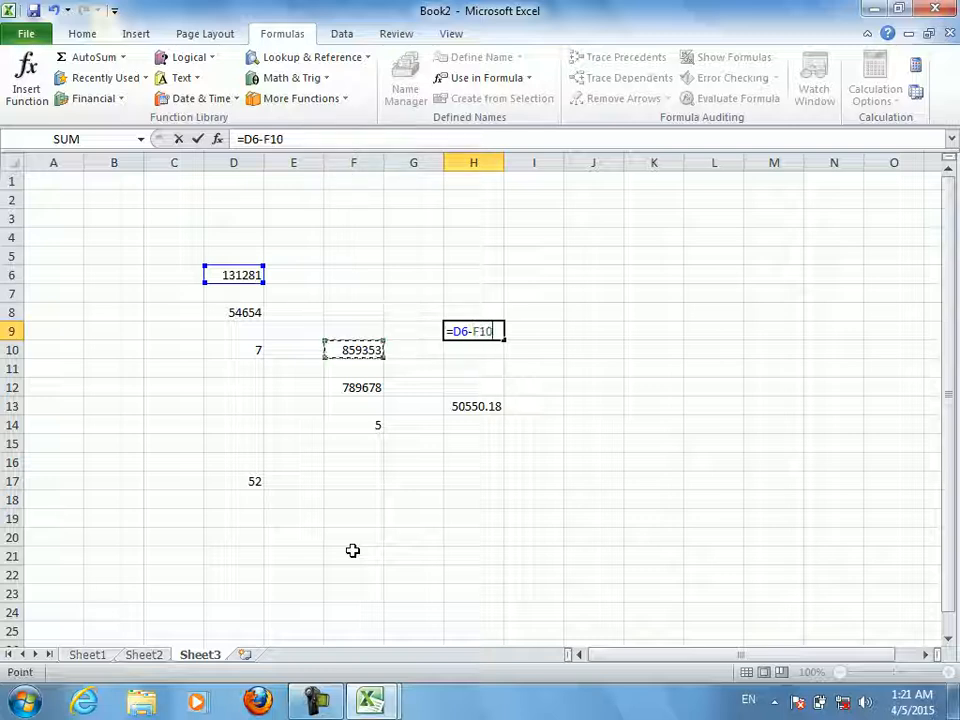
key(Left)
key(Return)
key(Up)
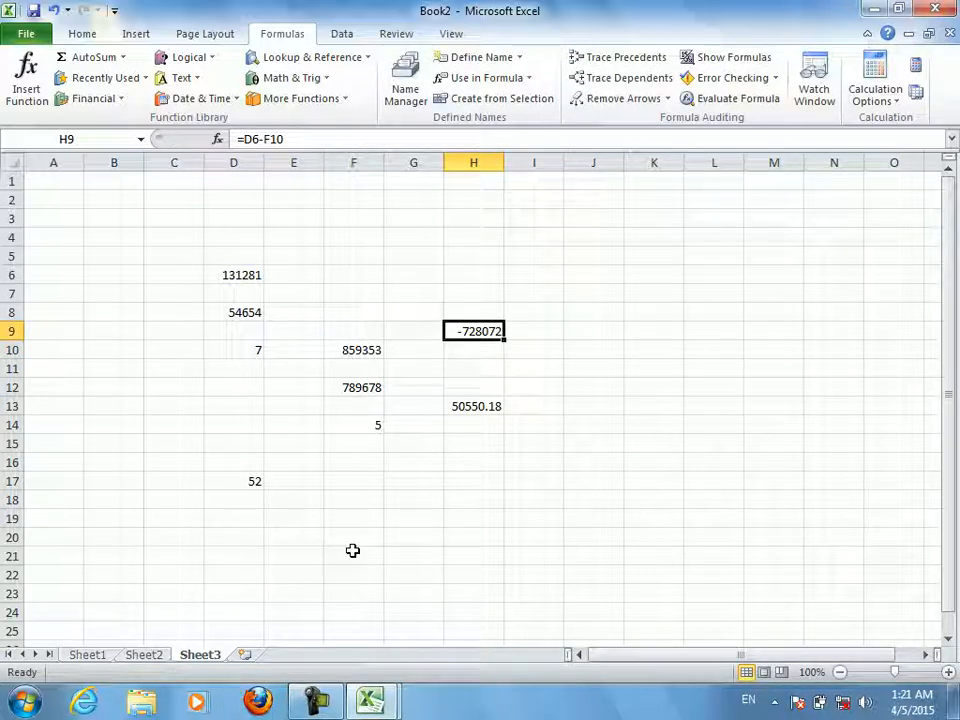
Clear cell H9 and enter =SUM(Jan)-SUM(Feb) to subtract the totals using the defined names
key(Delete)
text(=-)
key(BackSpace)
text(sum()
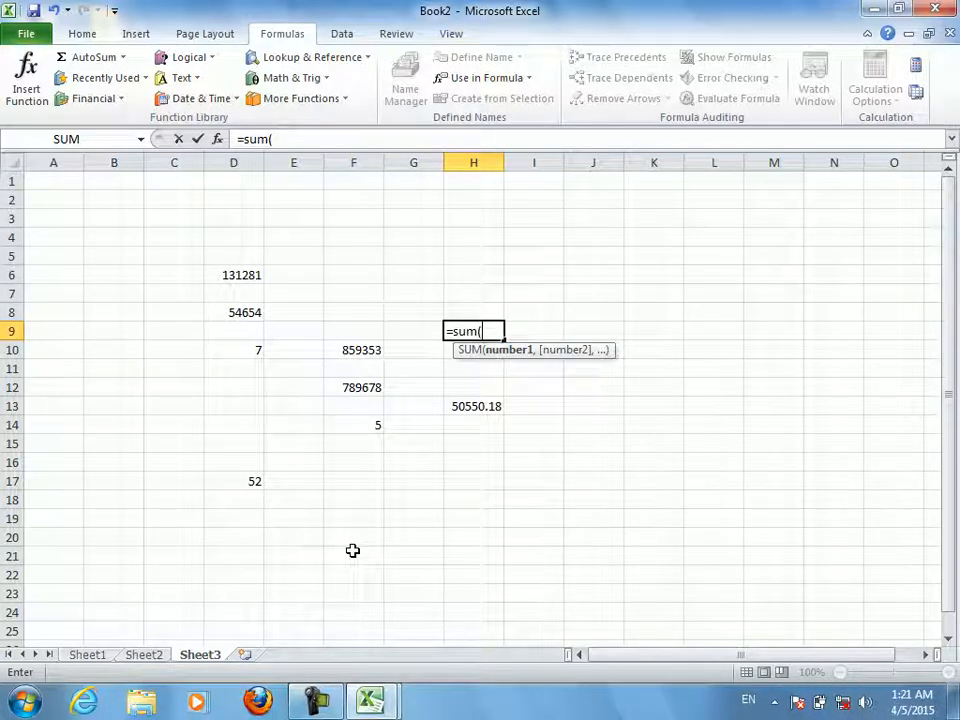
text(jan)-)
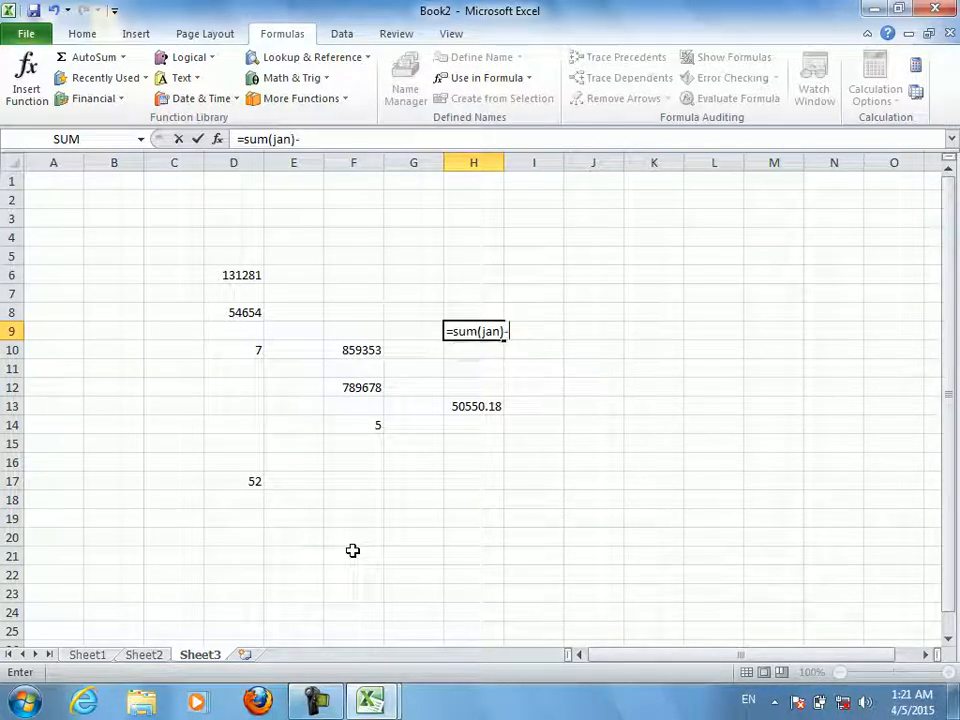
text(sum()
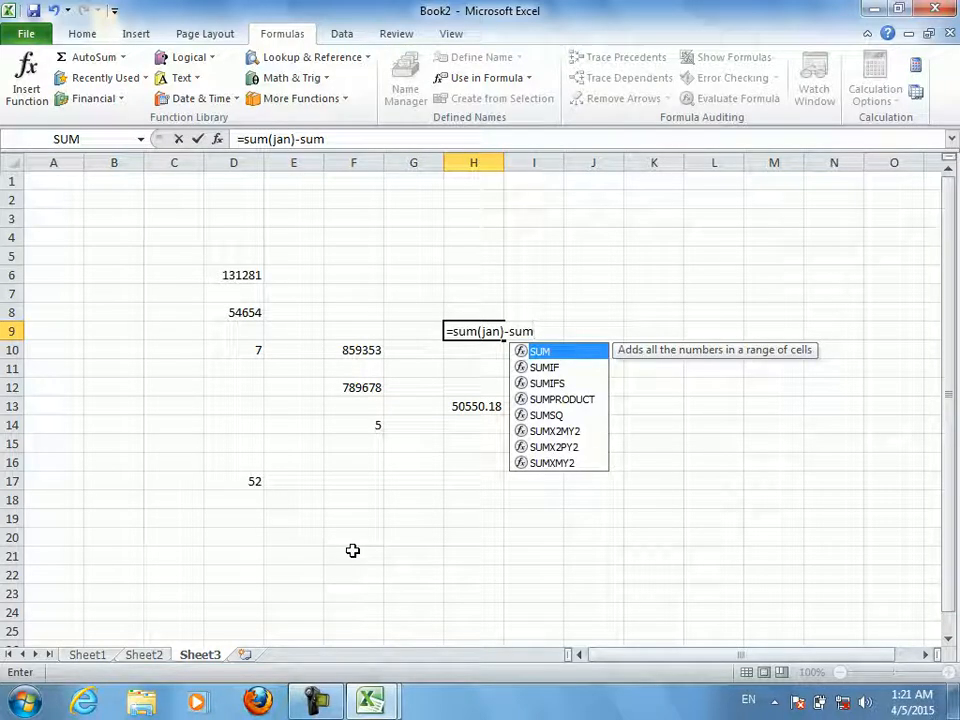
text(Feb))
key(Return)
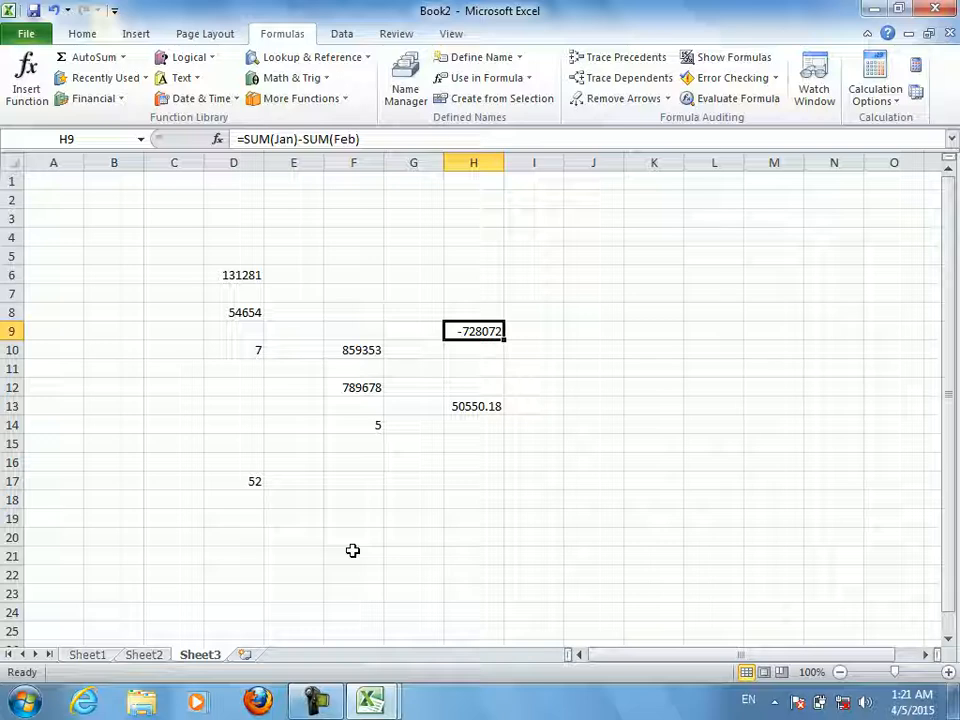
Replace the formula in cell H9 with =SUM(Feb)-SUM(Jan) to reverse the order of the subtraction
text(=)
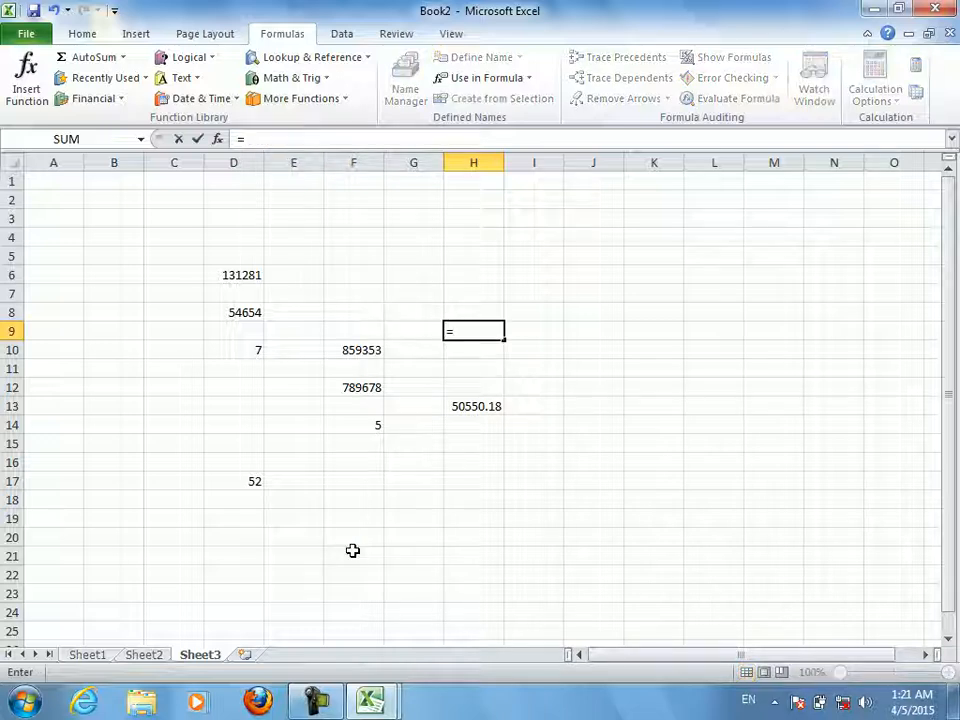
text(sum(Feb)
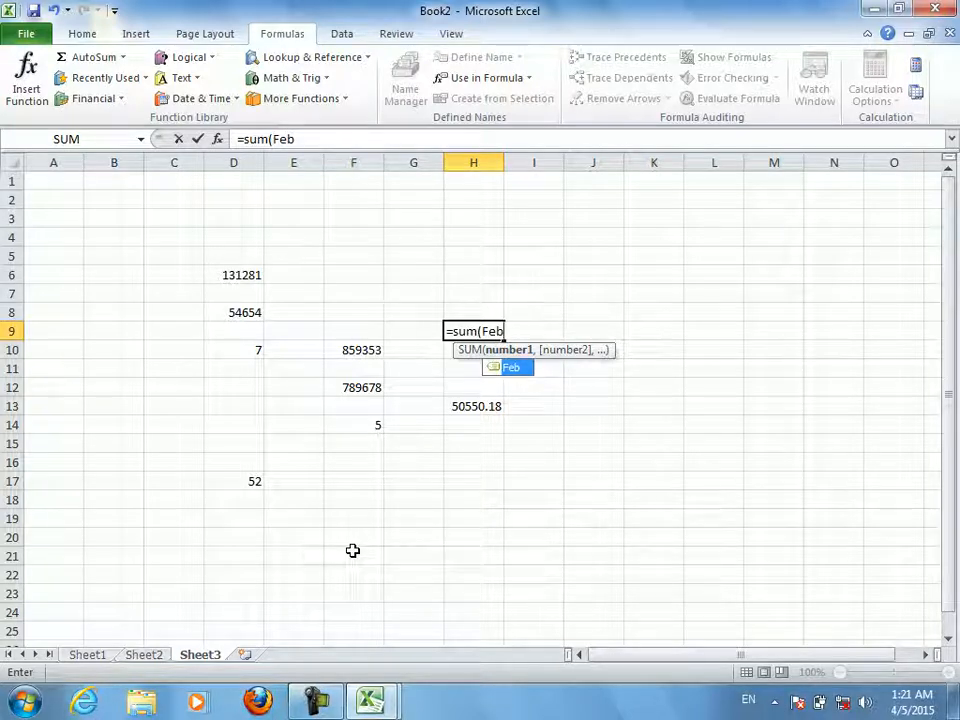
text()-sum)
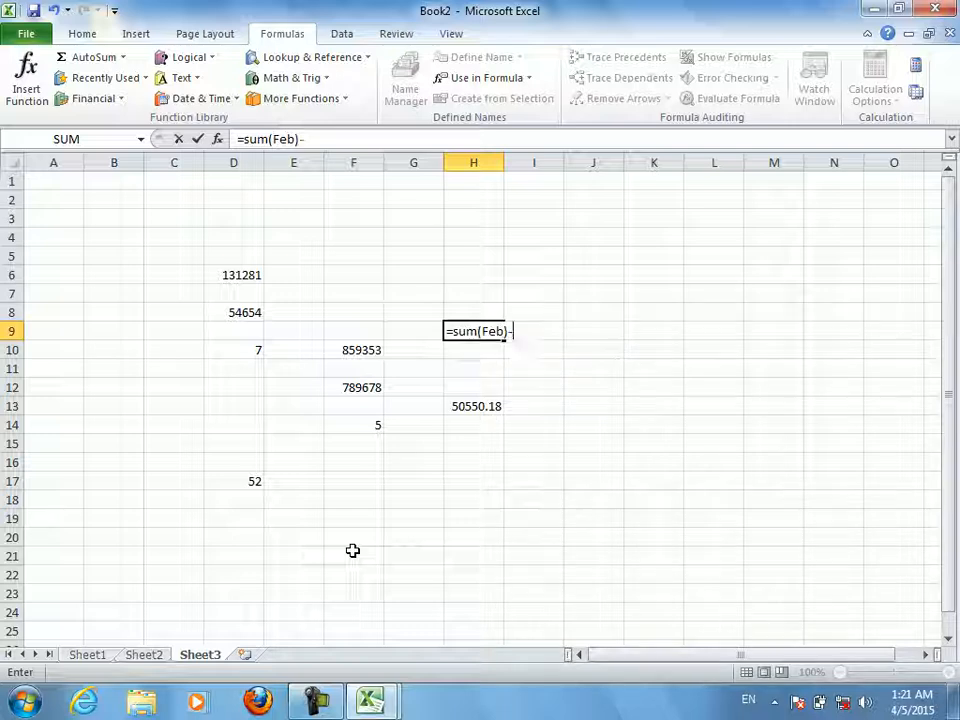
text((j)
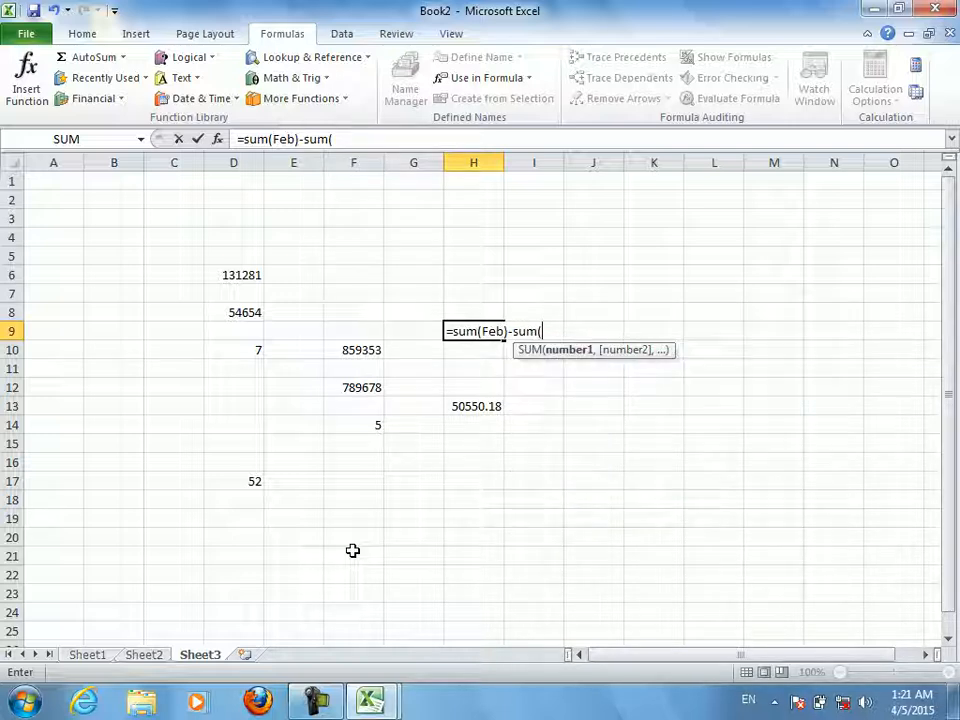
key(Return)
key(Up)
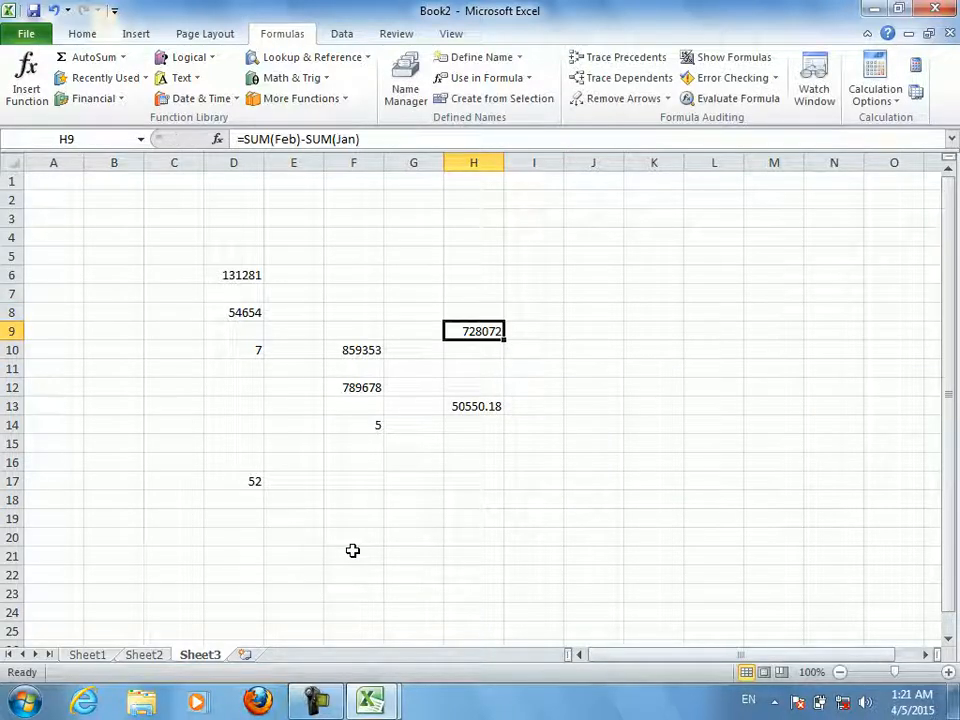
Clear the formula from cell H9
click(476, 343)
click(476, 334)
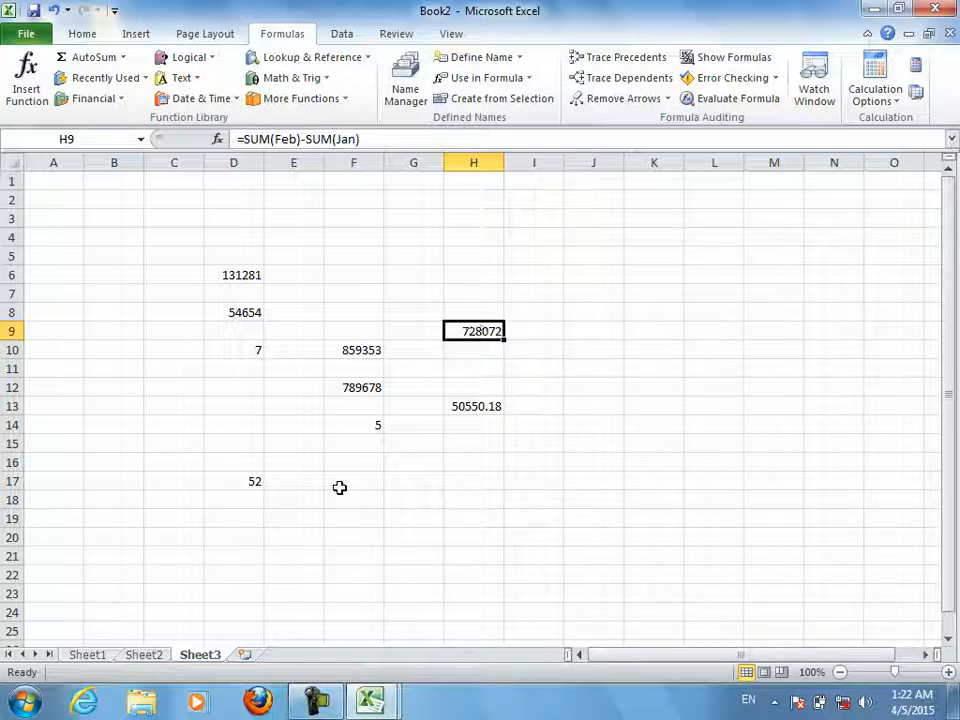
key(Delete)
click(97, 656)
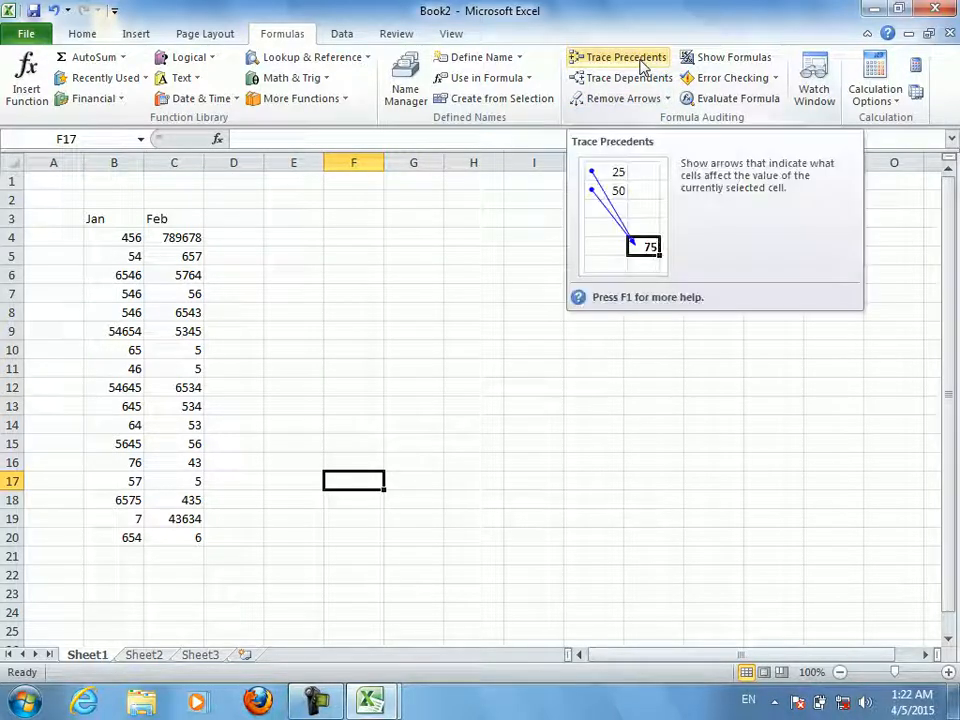
click(448, 347)
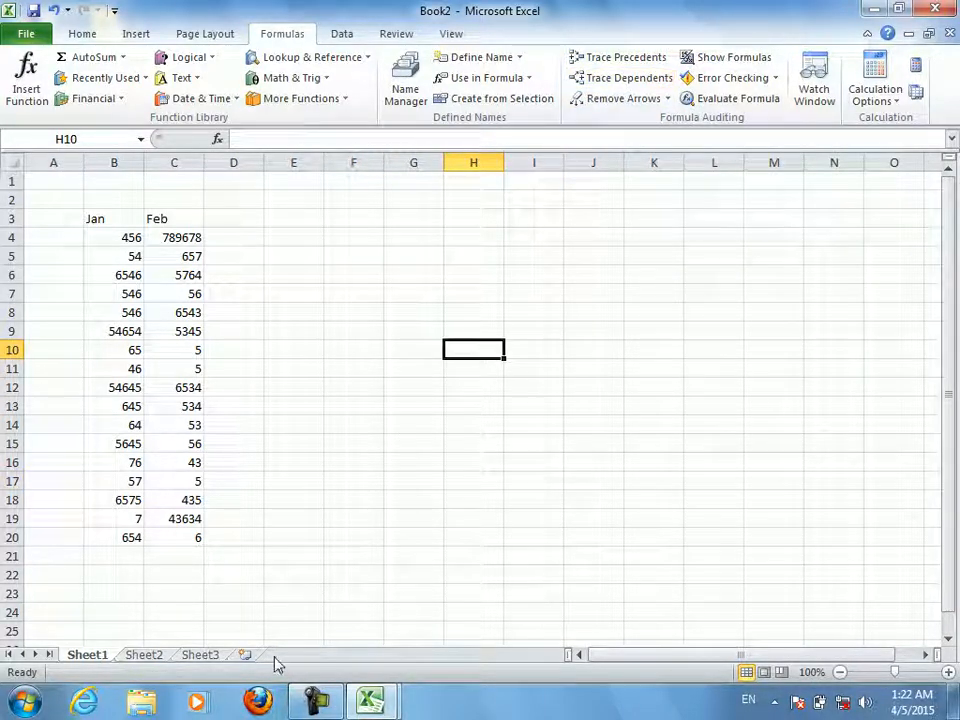
click(200, 656)
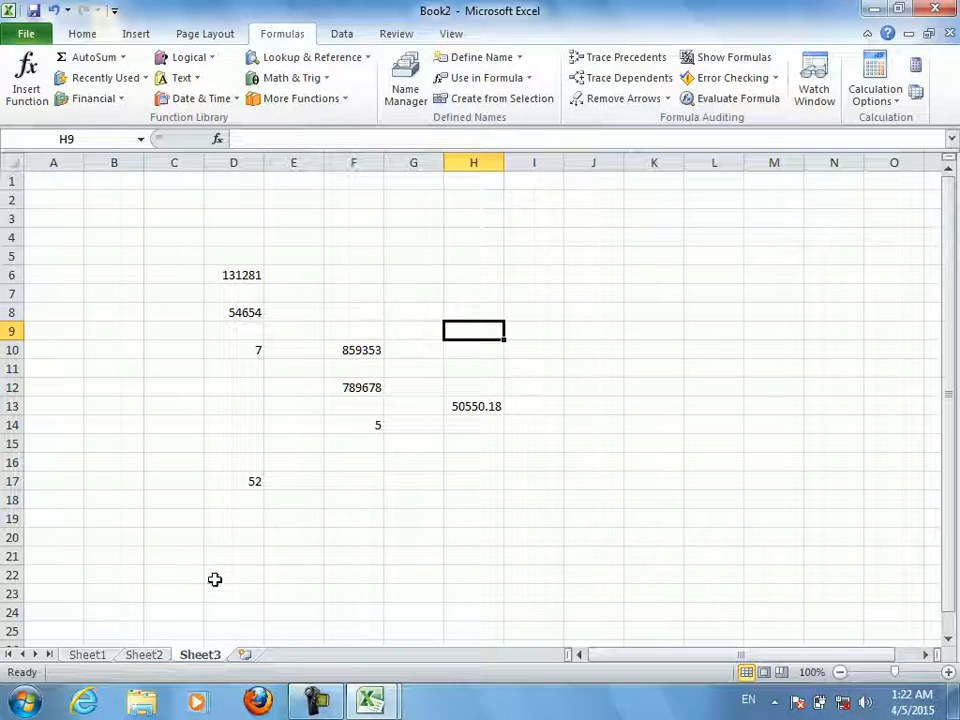
Insert a new worksheet and fill sample numbers across rows 2 to 5 of columns E to K, including 645, 7657, 757 and 6756
click(244, 654)
drag(233, 199, 174, 199)
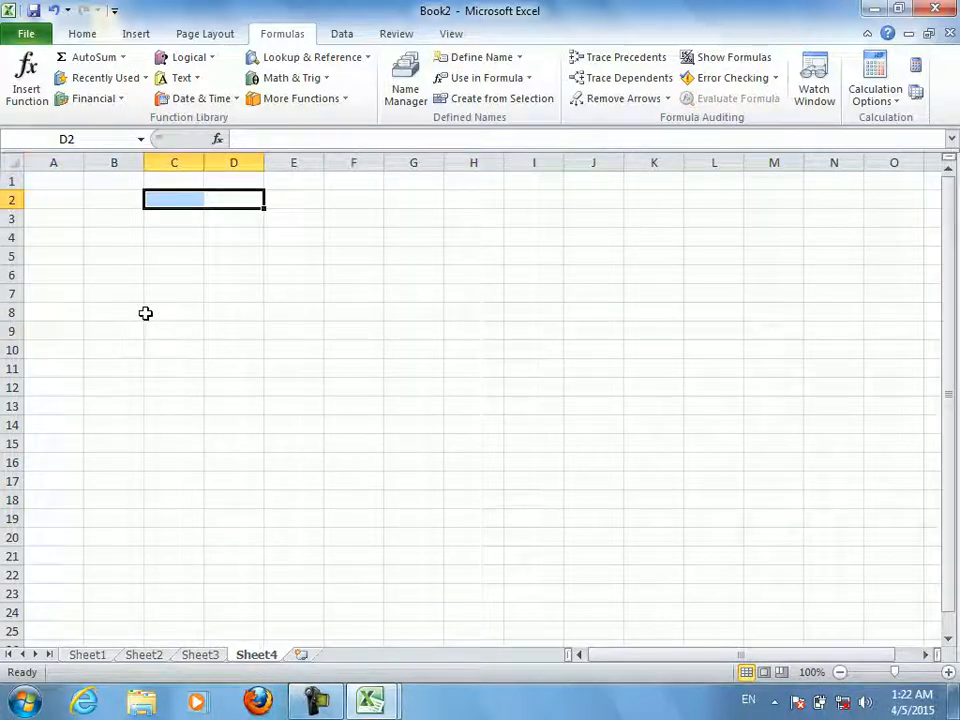
key(Right)
text(645)
key(Down)
text(7)
key(Right)
text(7657)
key(Right)
text(7)
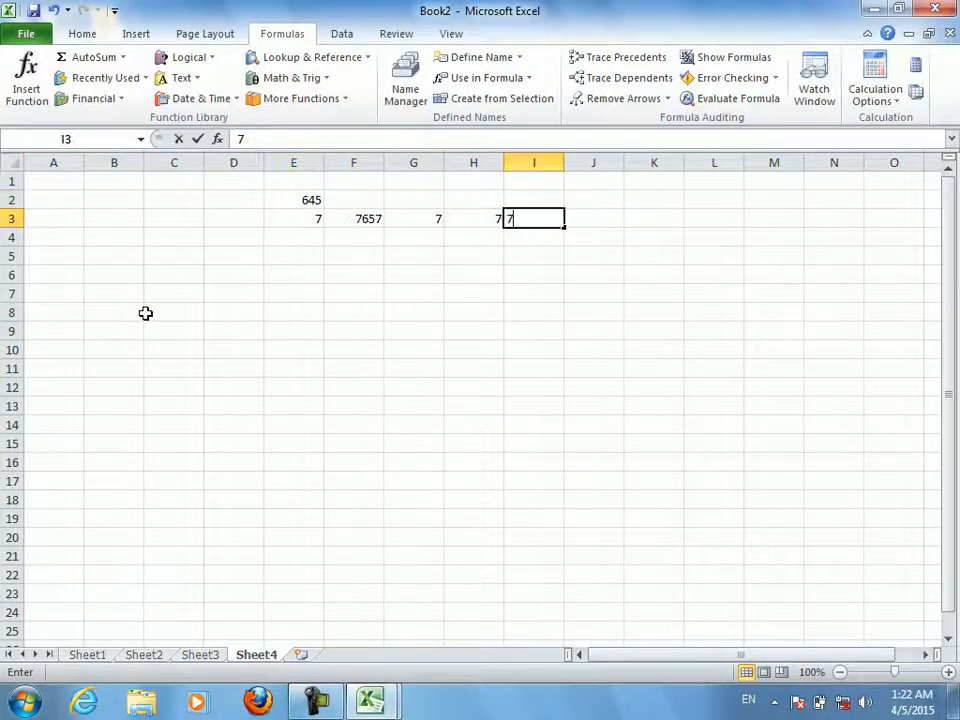
text(757)
key(Right)
text(5)
key(Right)
text(6756)
Add sample numbers in columns E to J: 646, 46, 456 in row 6; 645, 45645 in row 7; 54, 6, 4564, 6 in row 8
click(146, 313)
key(Home)
click(146, 313)
key(Right)
key(Right)
text(54)
key(Up)
text(645)
key(Up)
key(Right)
text(646)
key(Right)
text(46)
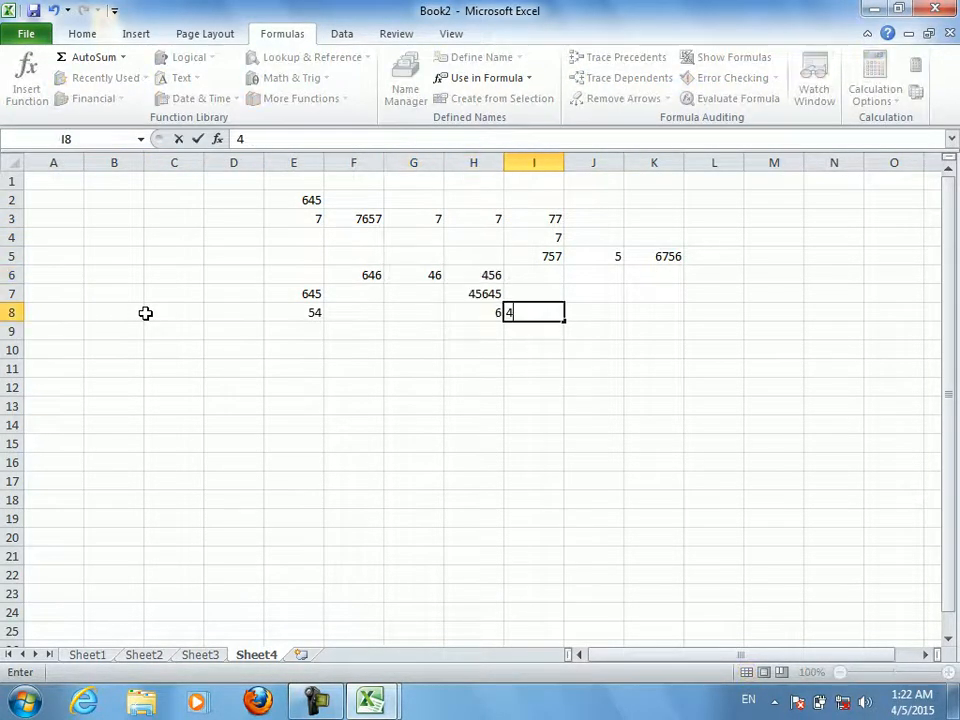
Enter the formula =H7+G6+E7 in cell G11 to add three of the scattered numbers
key(Down)
key(Down)
key(Left)
key(Left)
key(Left)
text(=)
key(Up)
key(Up)
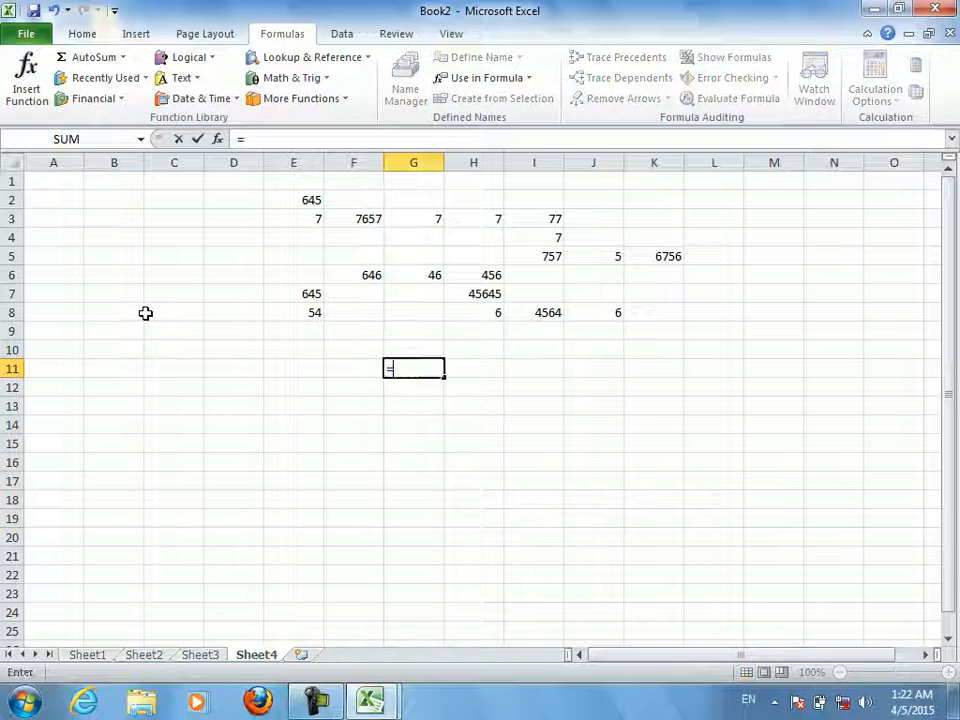
key(Right)
key(Right)
key(Up)
key(Up)
key(Left)
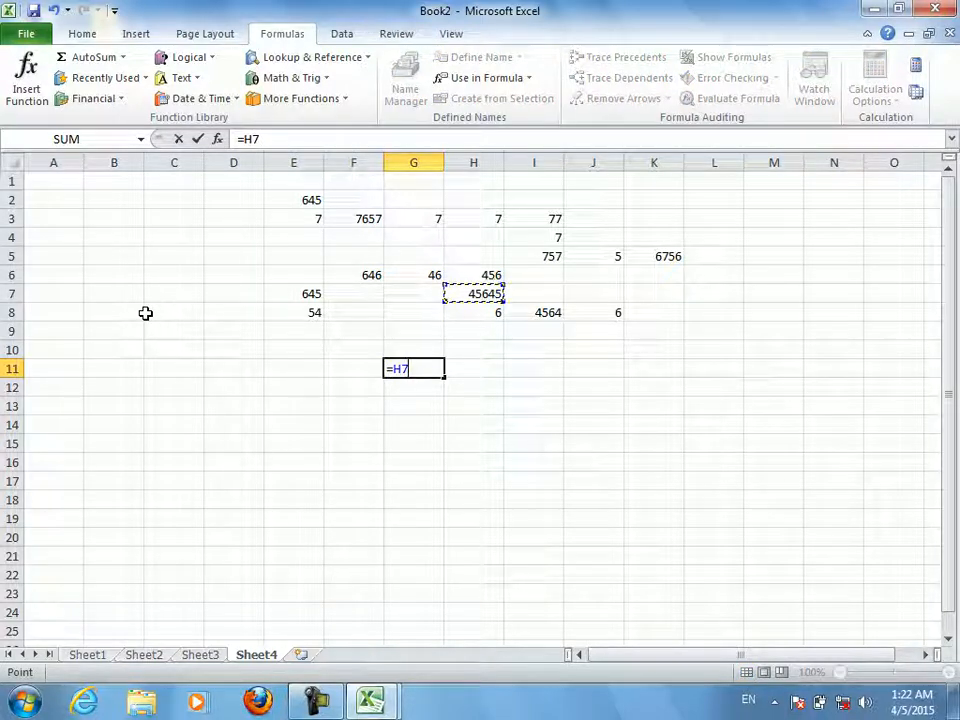
text(+)
key(Up)
key(Up)
key(Up)
key(Up)
key(Up)
text(+)
key(Left)
key(Left)
key(Up)
key(Up)
key(Up)
key(Up)
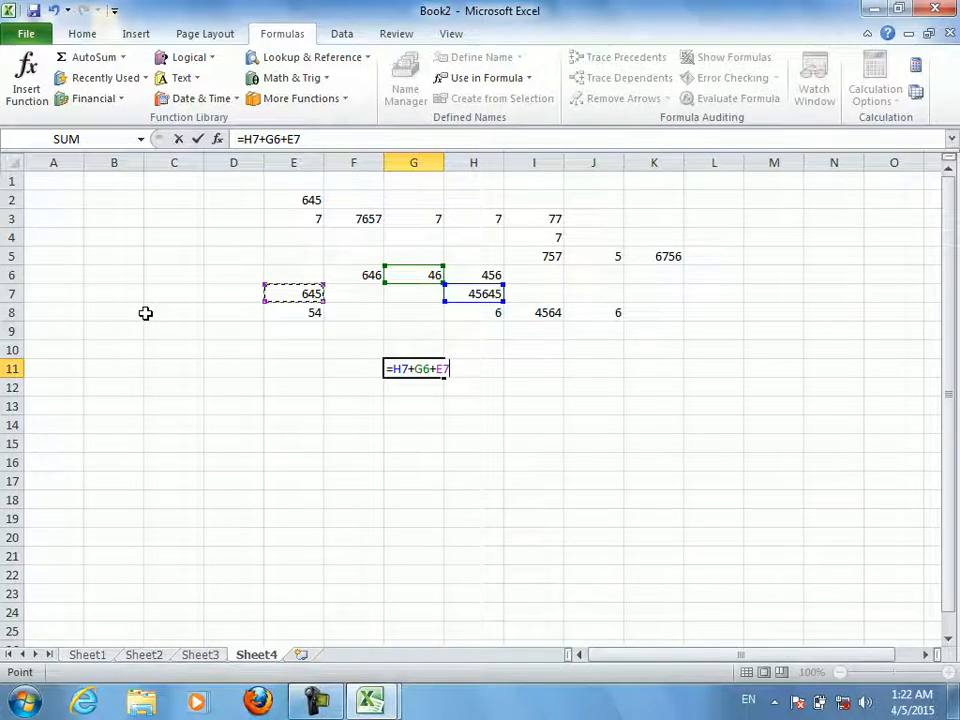
key(ctrl+Return)
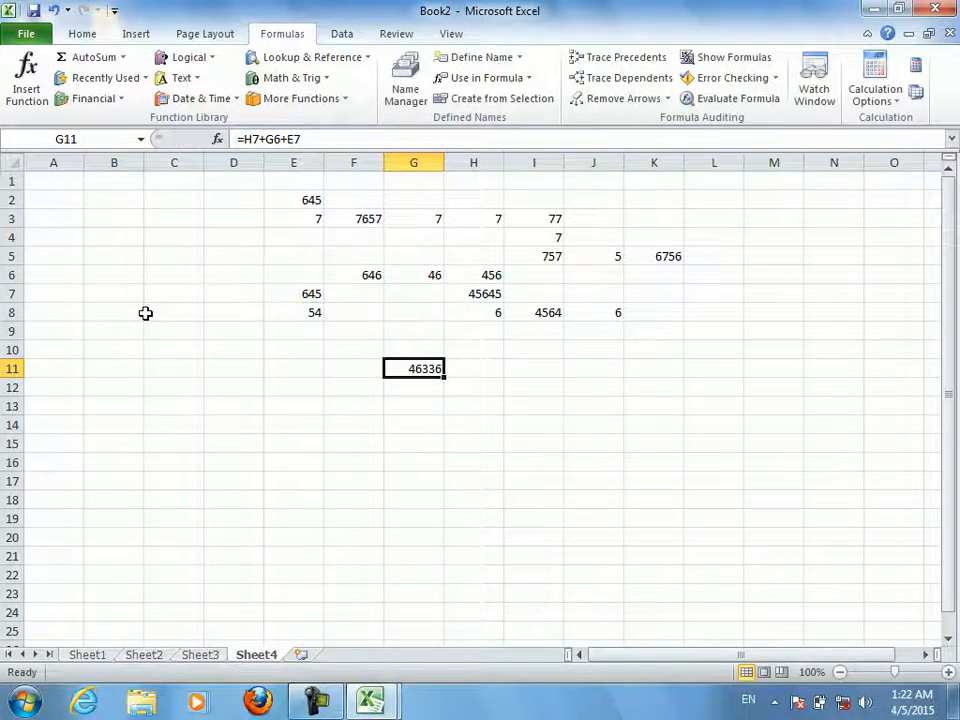
Trace the precedents of cell G11, check the source cells G6 and E7, and remove the arrows
click(405, 390)
click(416, 369)
click(620, 57)
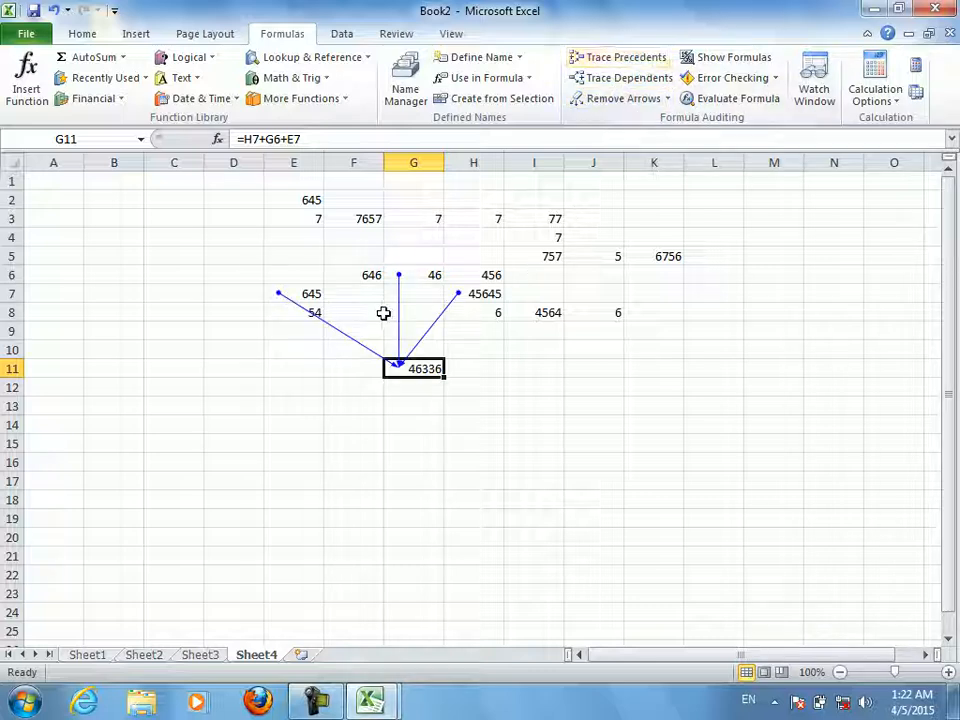
click(410, 276)
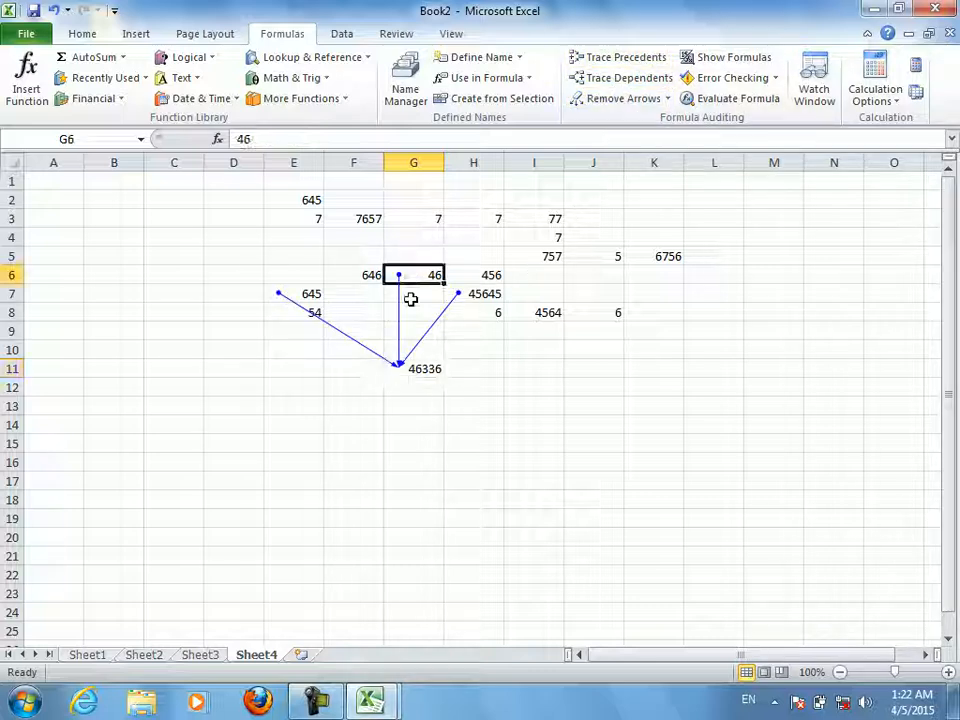
click(313, 297)
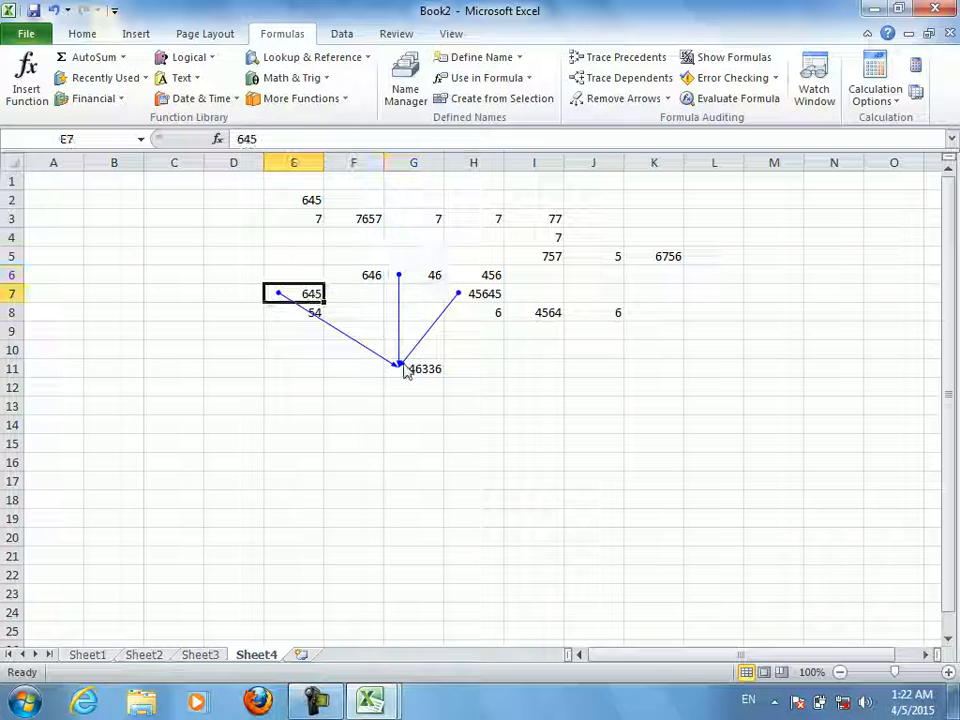
click(411, 368)
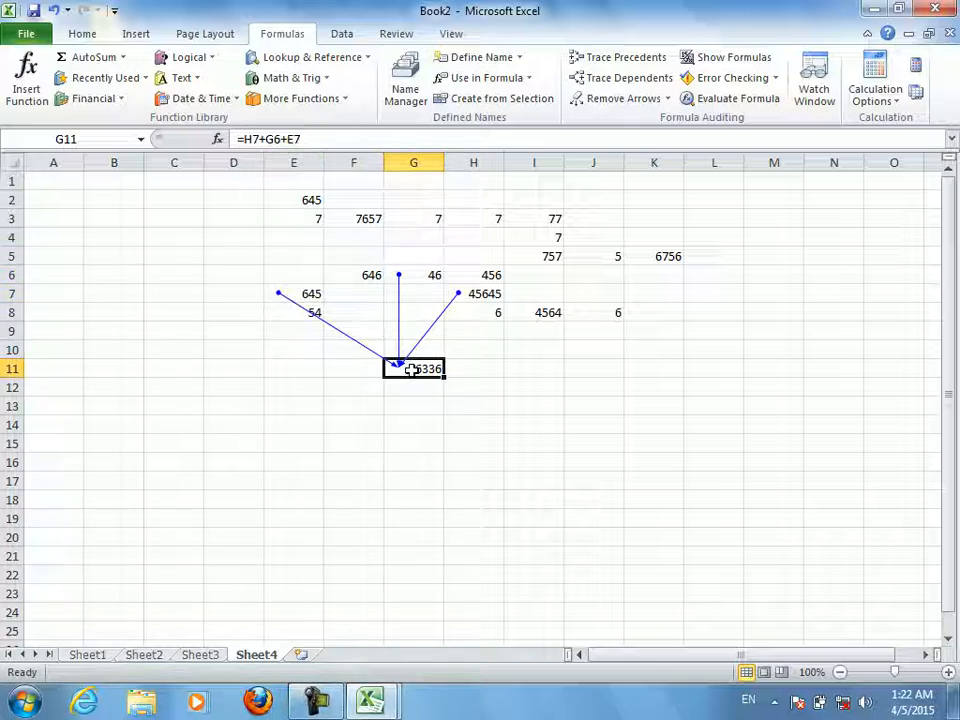
click(638, 97)
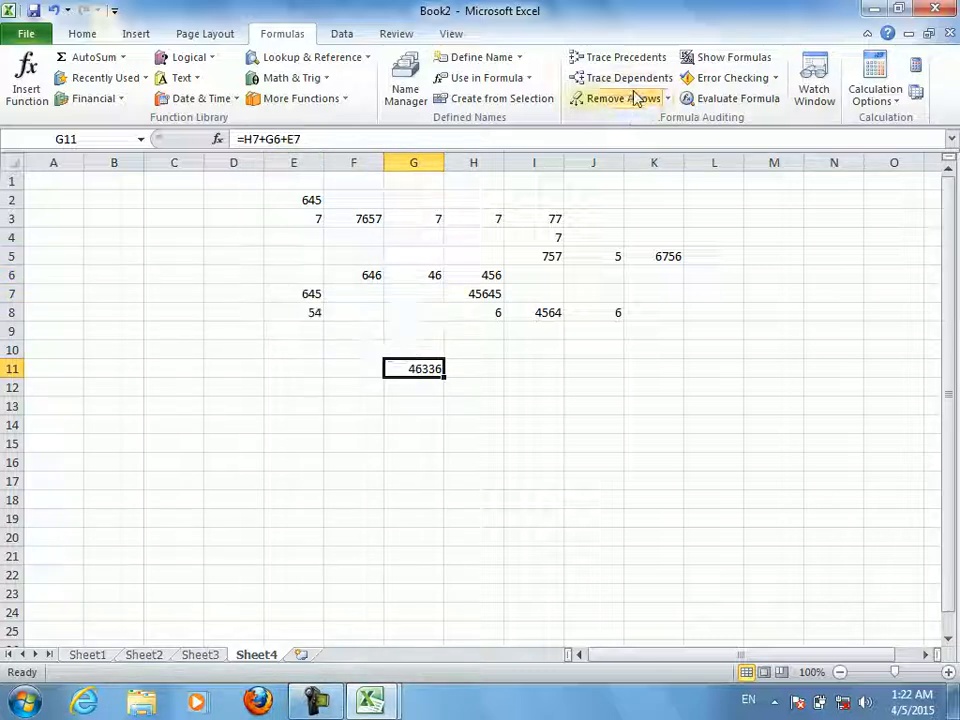
Enter the formula =I8+I5+K5 in cell I12 to add three other numbers
click(538, 390)
text(=)
key(Up)
key(Up)
key(Up)
key(Up)
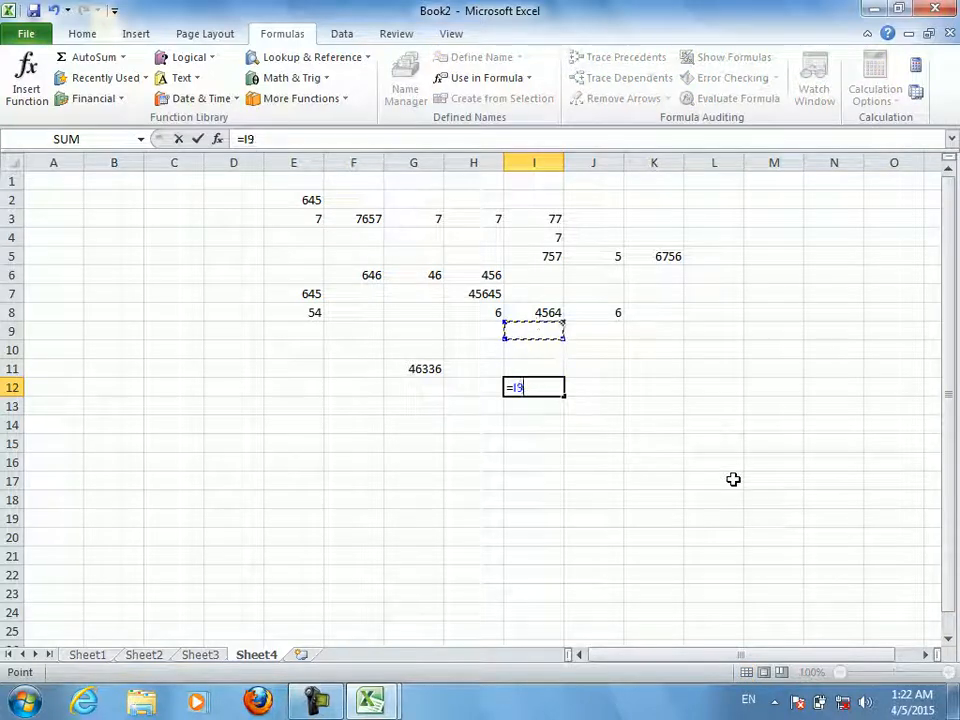
text(+)
key(Up)
key(Up)
key(Up)
key(Up)
key(Up)
key(Up)
key(Up)
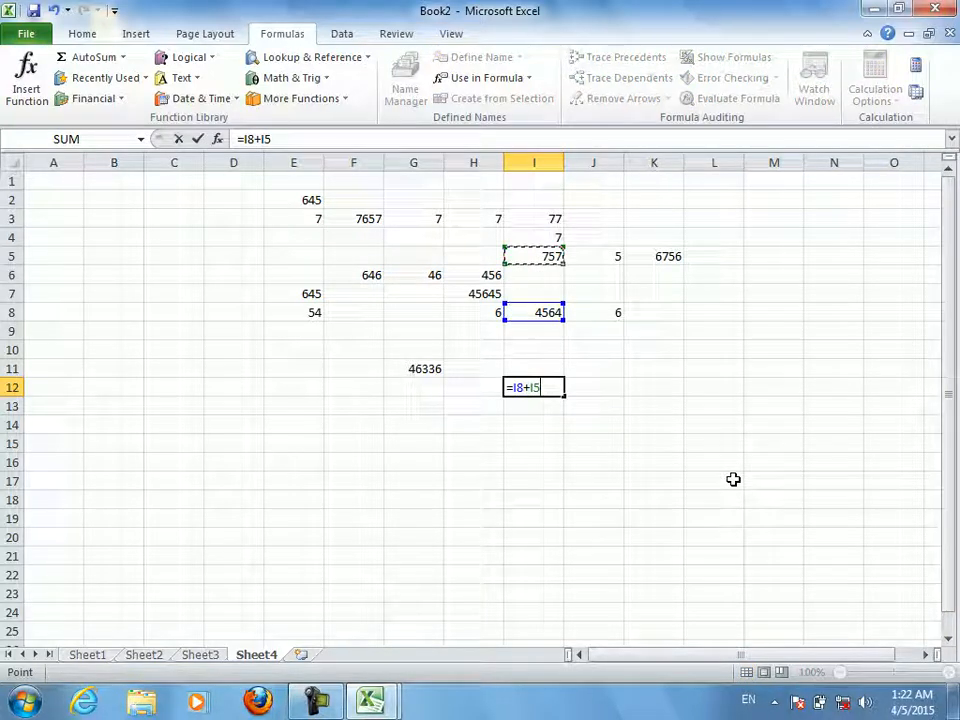
text(+)
key(Up)
key(Up)
key(Up)
key(Up)
key(Right)
key(Right)
key(Up)
key(Up)
key(Up)
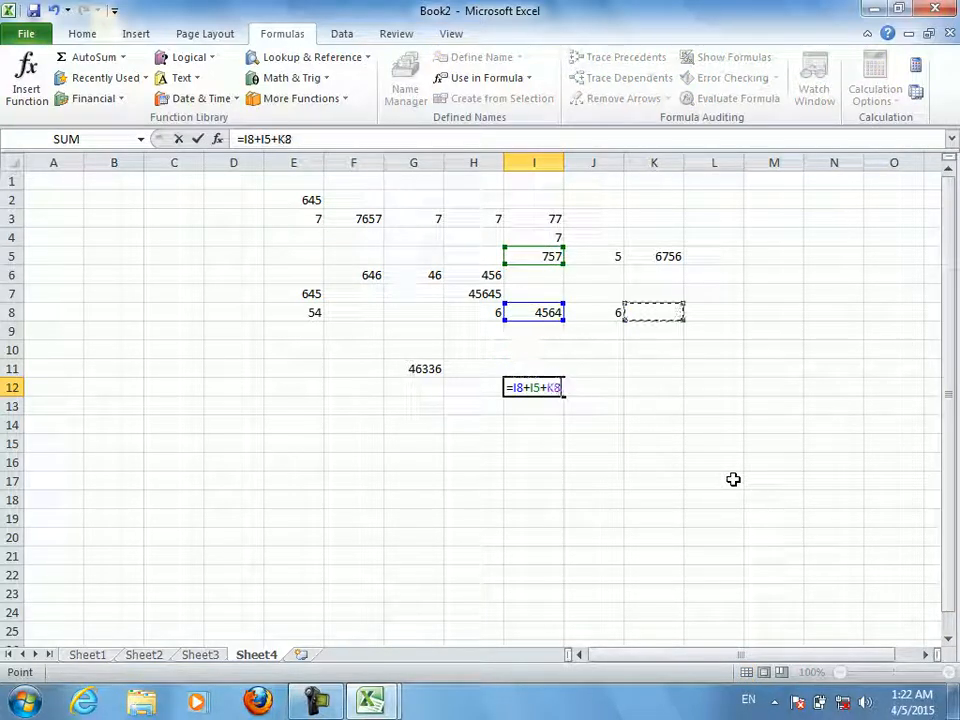
key(Return)
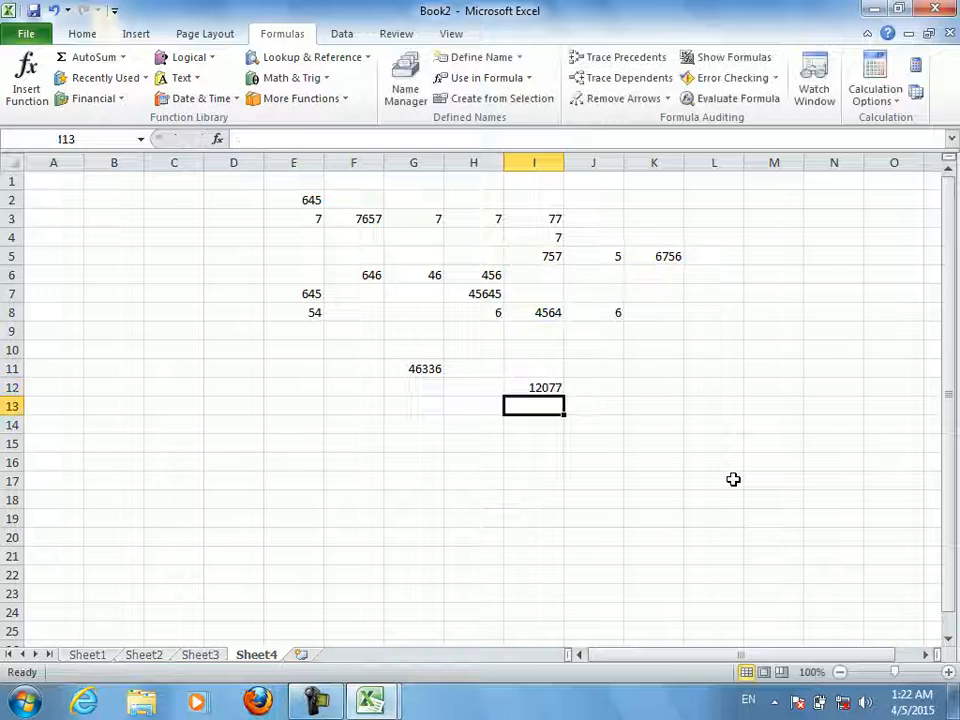
Trace the dependents of cell E7 and the precedents of cell G11
click(314, 292)
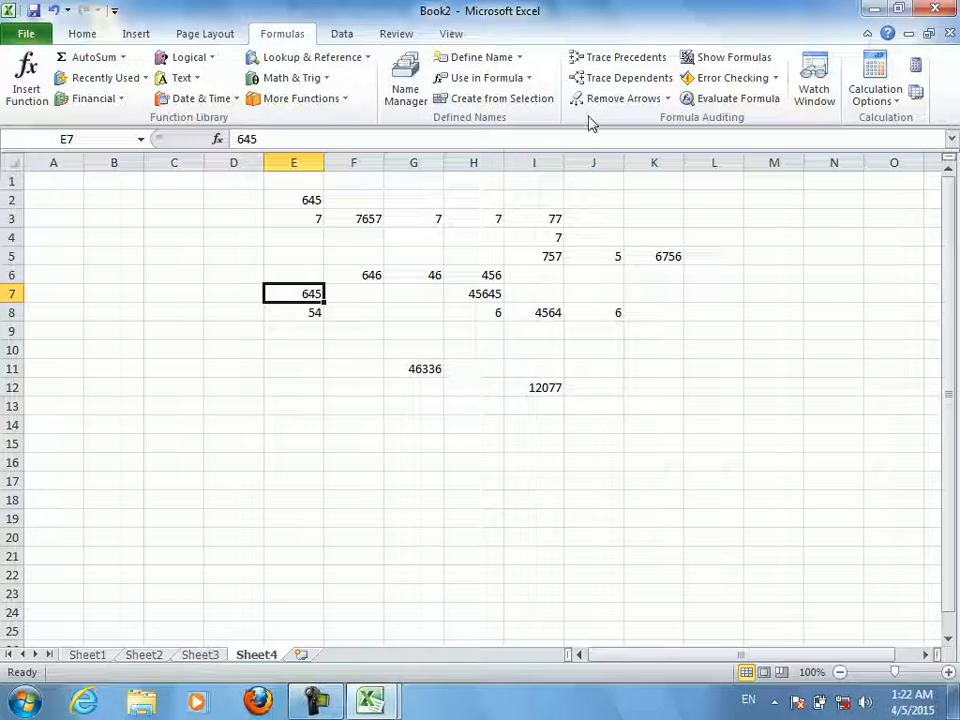
click(622, 80)
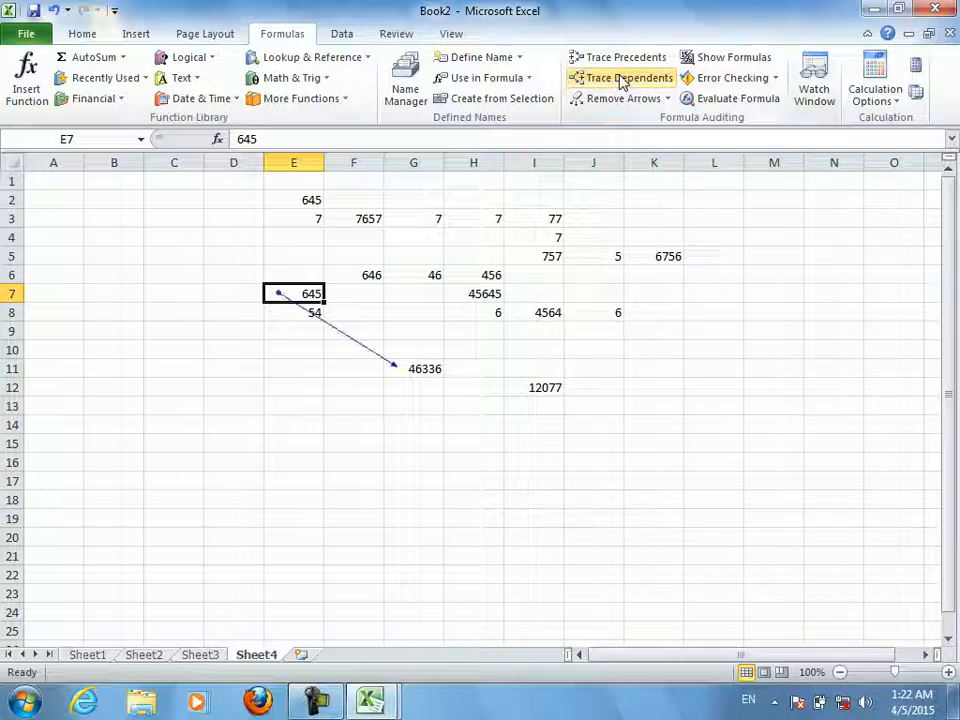
click(426, 370)
click(622, 57)
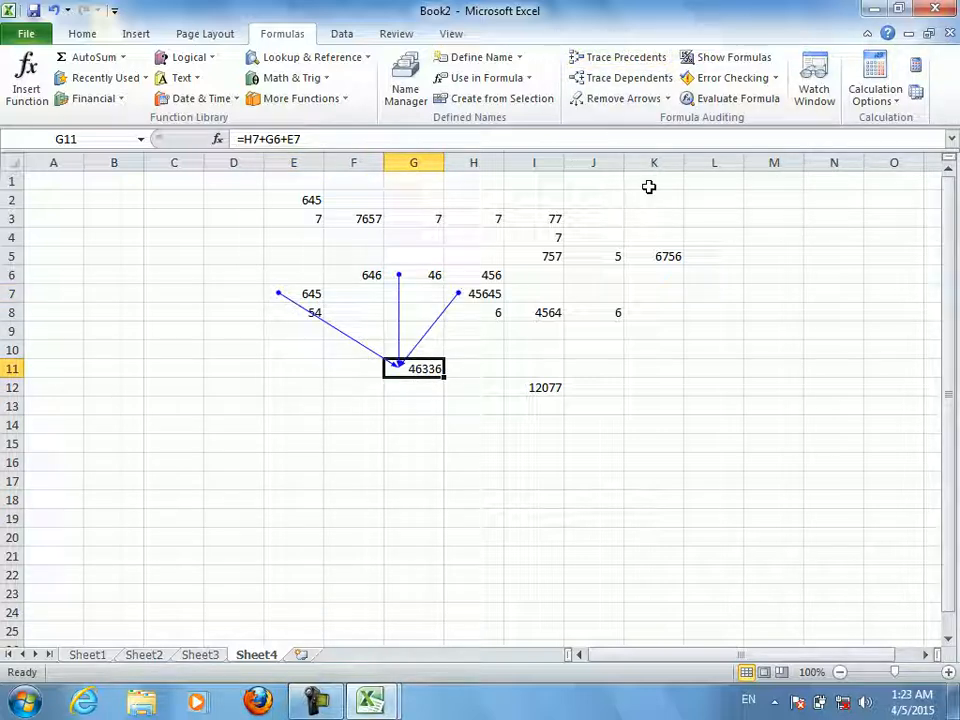
Remove the precedent arrows leading to cell G11
click(667, 98)
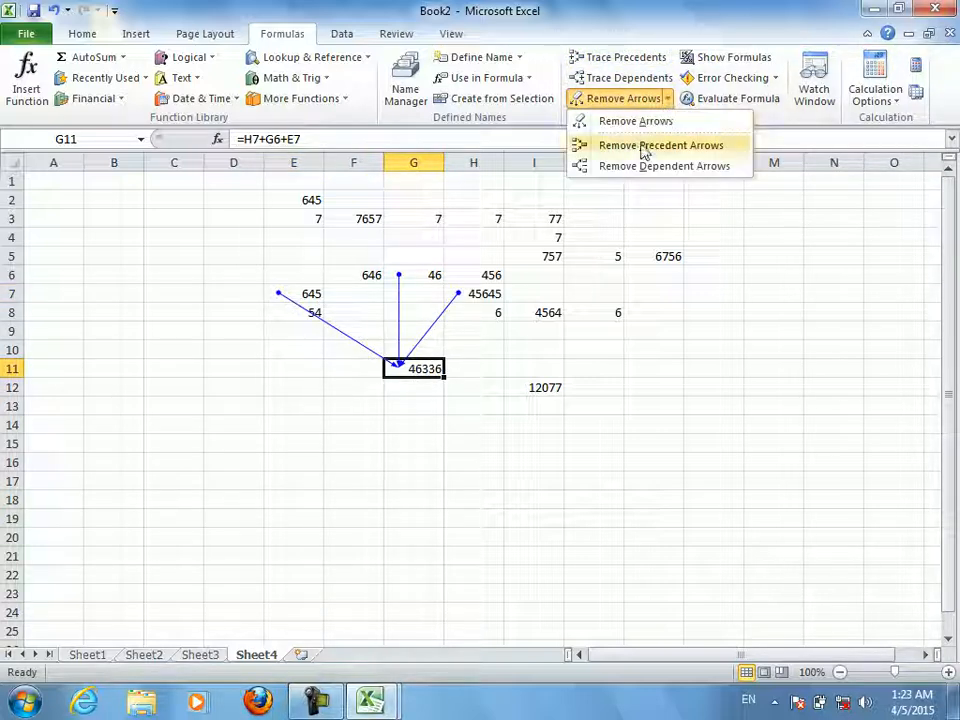
click(646, 146)
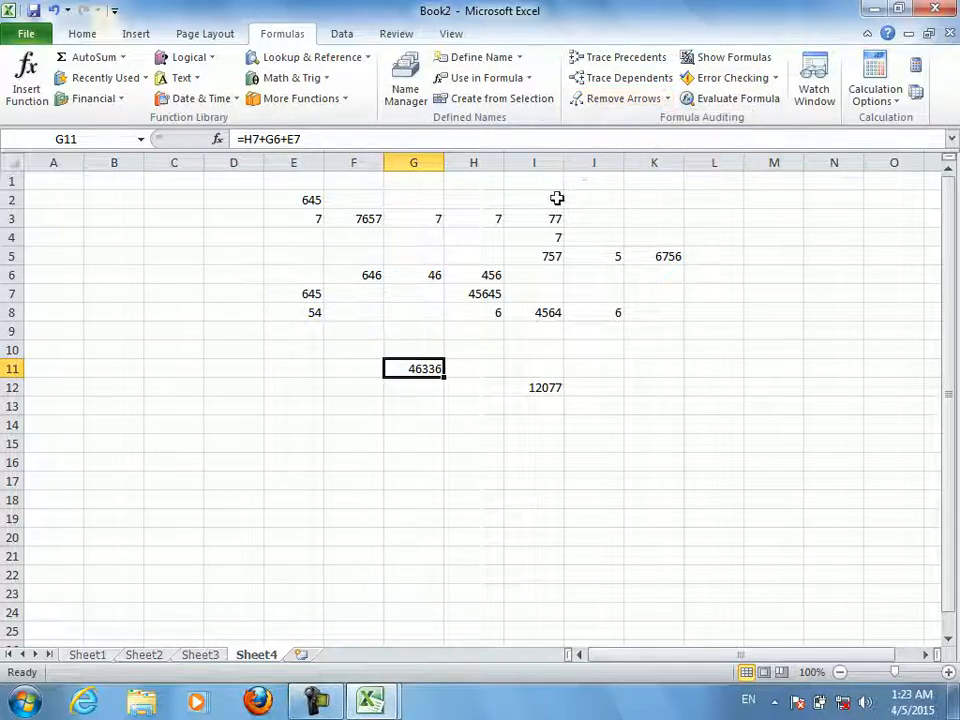
Trace the precedents of the formula in cell G11 and the dependents of cell K5
click(466, 410)
click(428, 367)
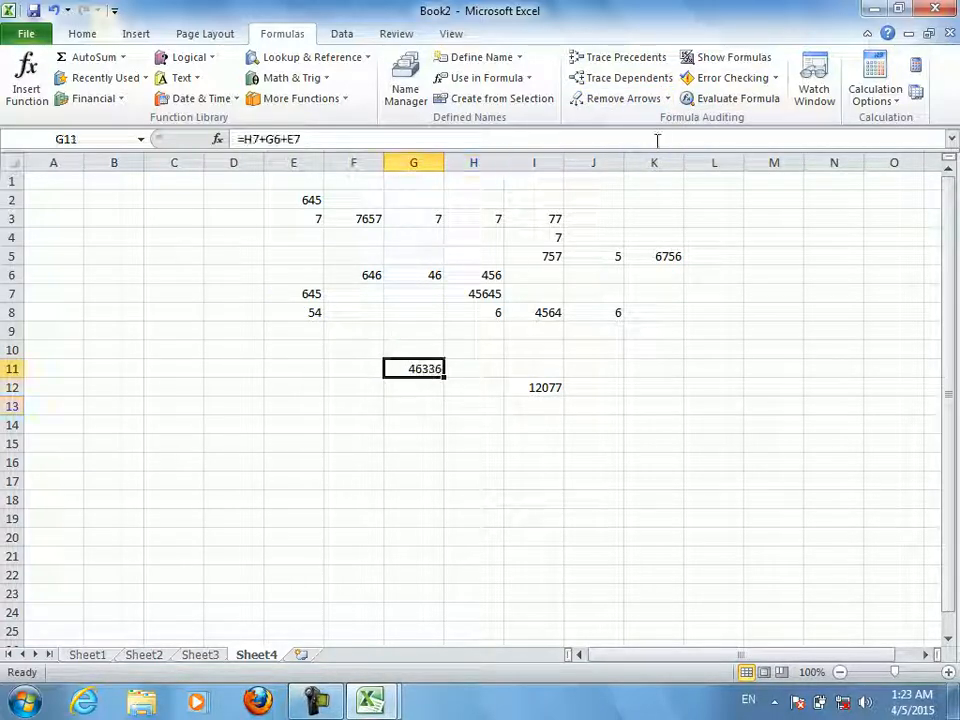
click(620, 57)
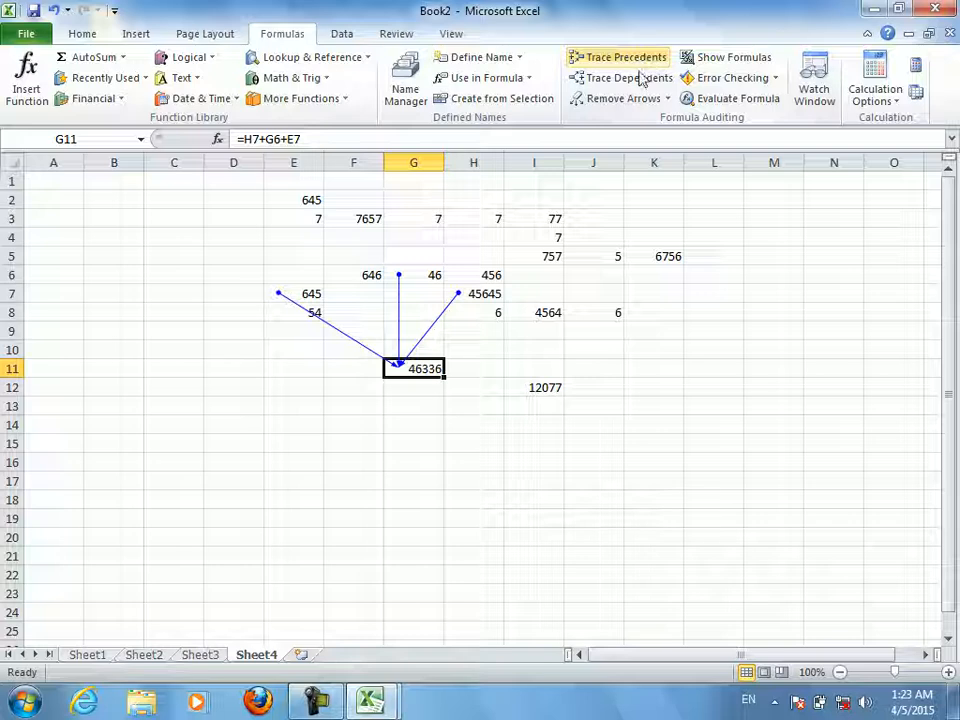
click(660, 261)
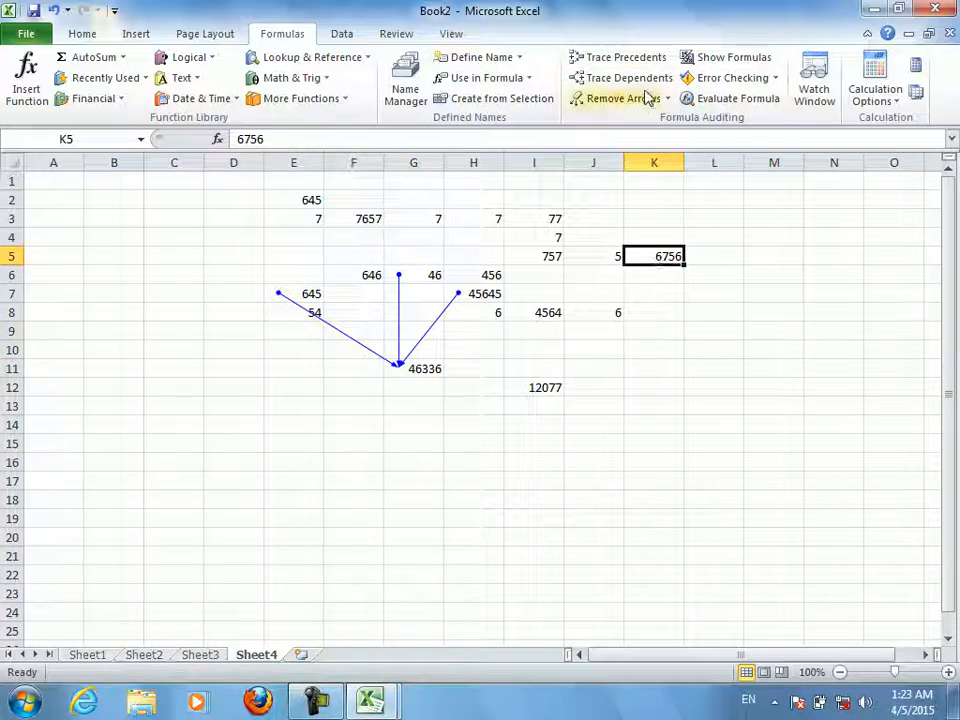
click(634, 78)
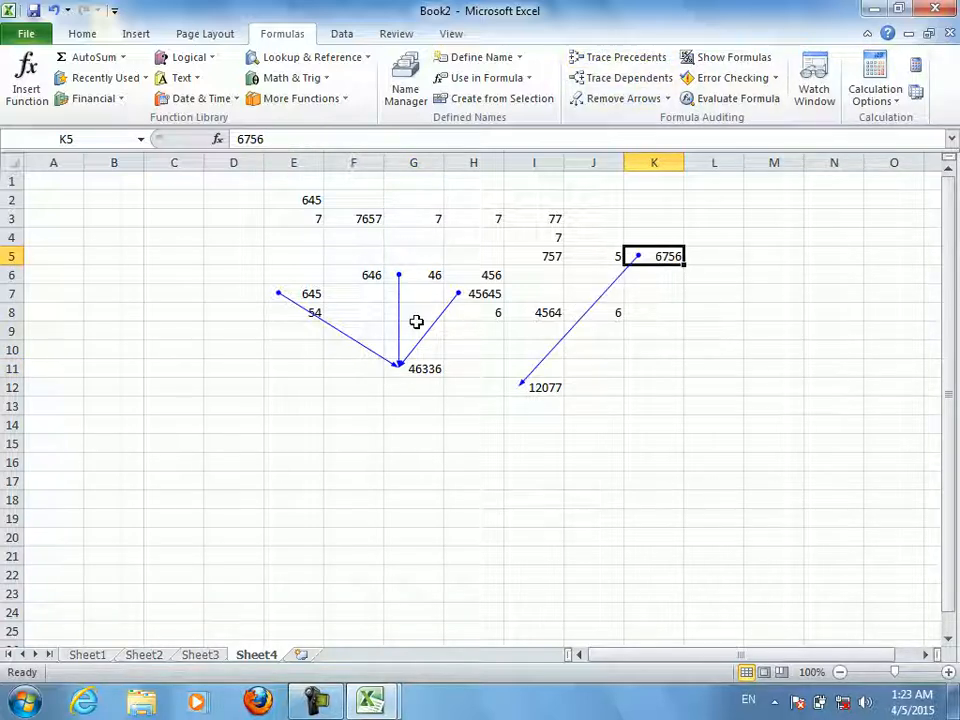
Remove the precedent arrows of the formula in cell G11
click(399, 366)
click(668, 99)
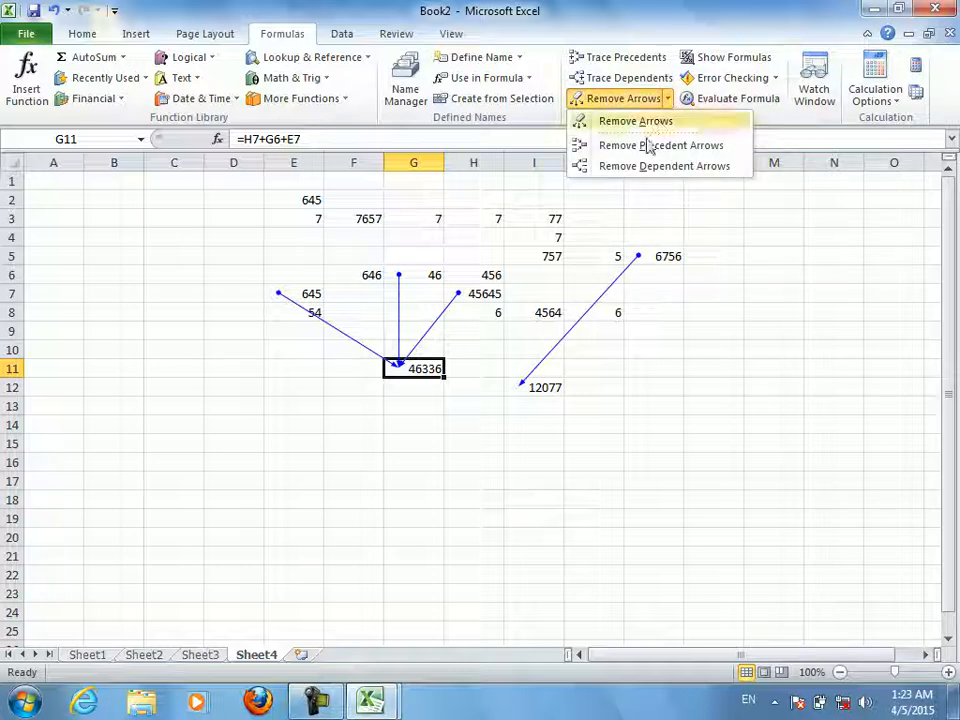
click(647, 144)
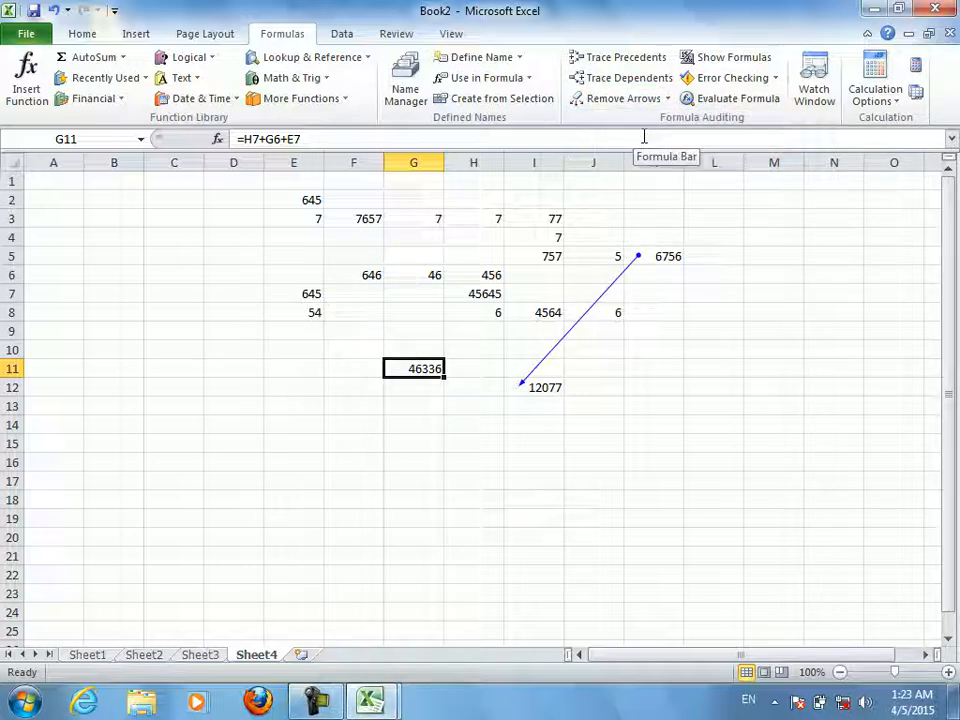
Try to remove the dependent arrows from cell I12 on Sheet4, and remove all remaining arrows from the sheet
key(ctrl+Page_Up)
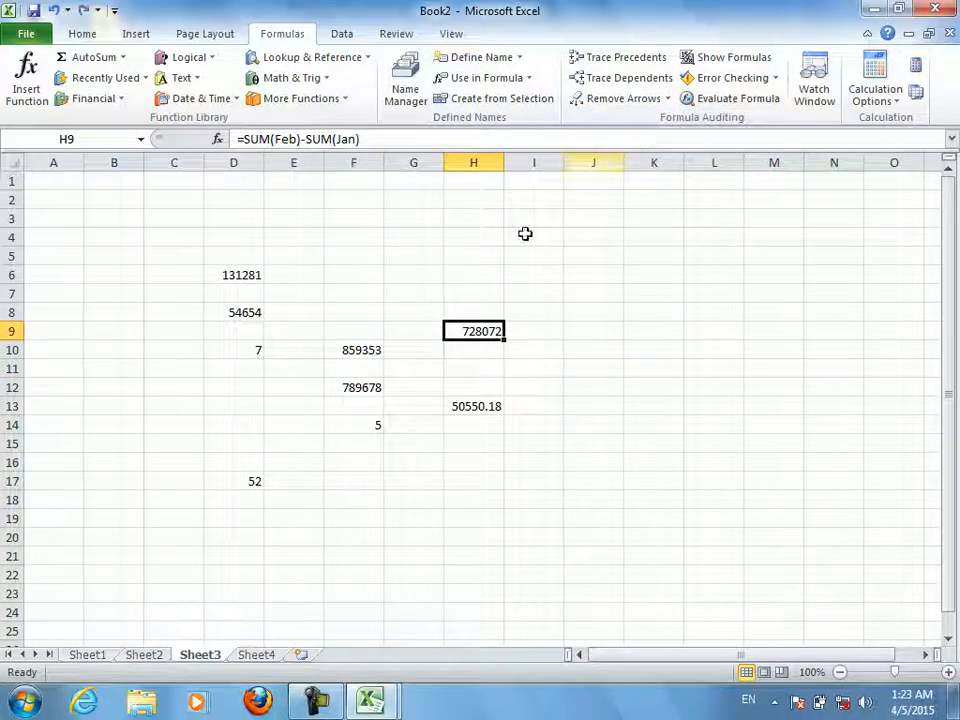
click(257, 655)
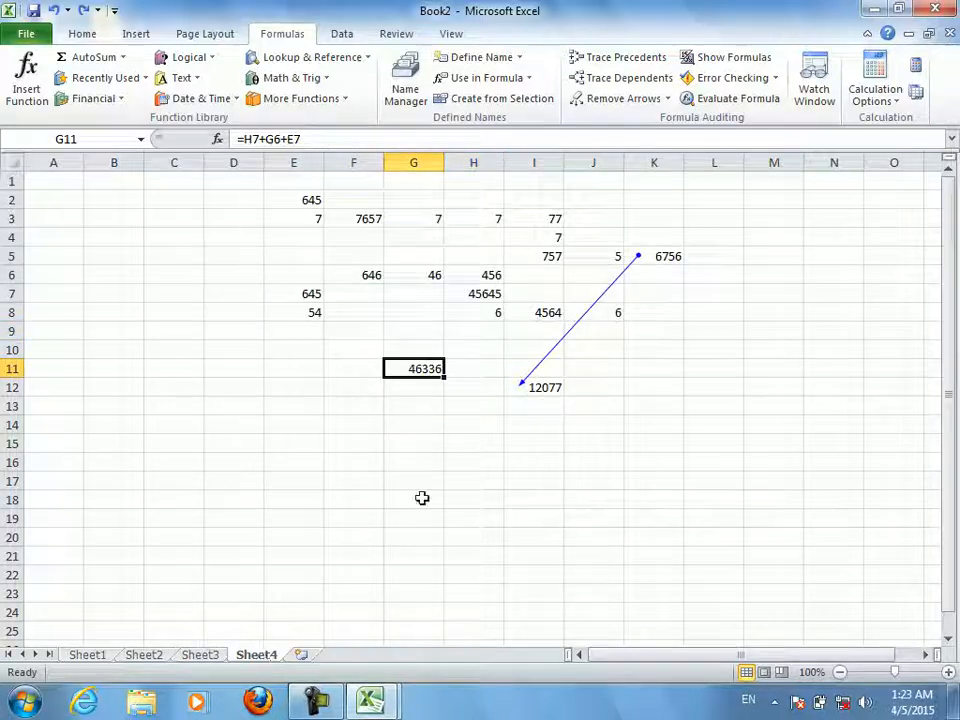
click(551, 396)
click(667, 98)
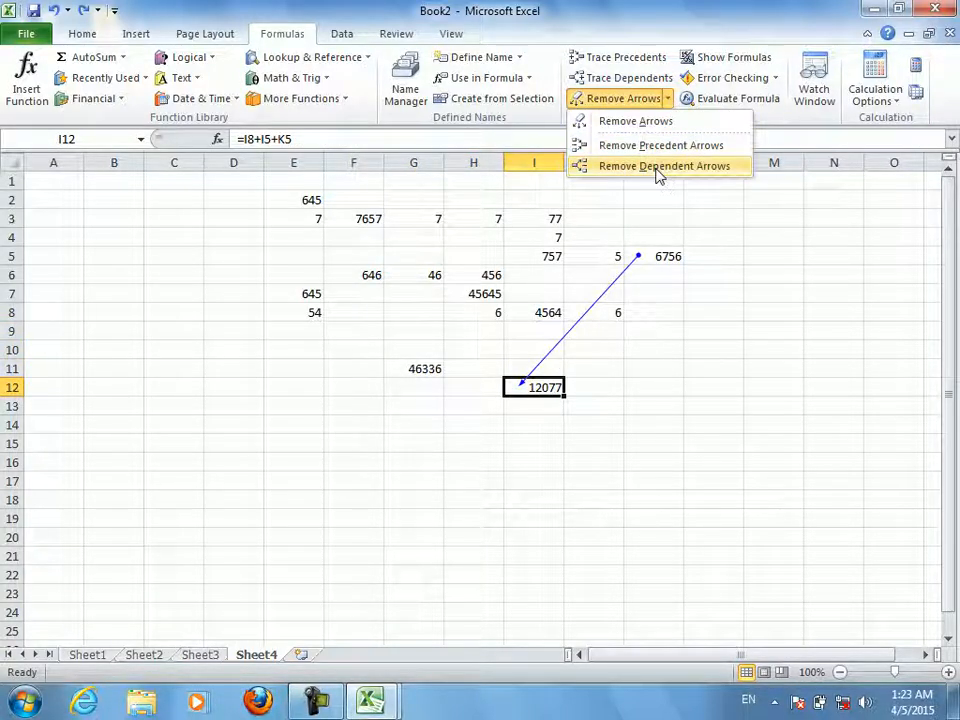
click(659, 168)
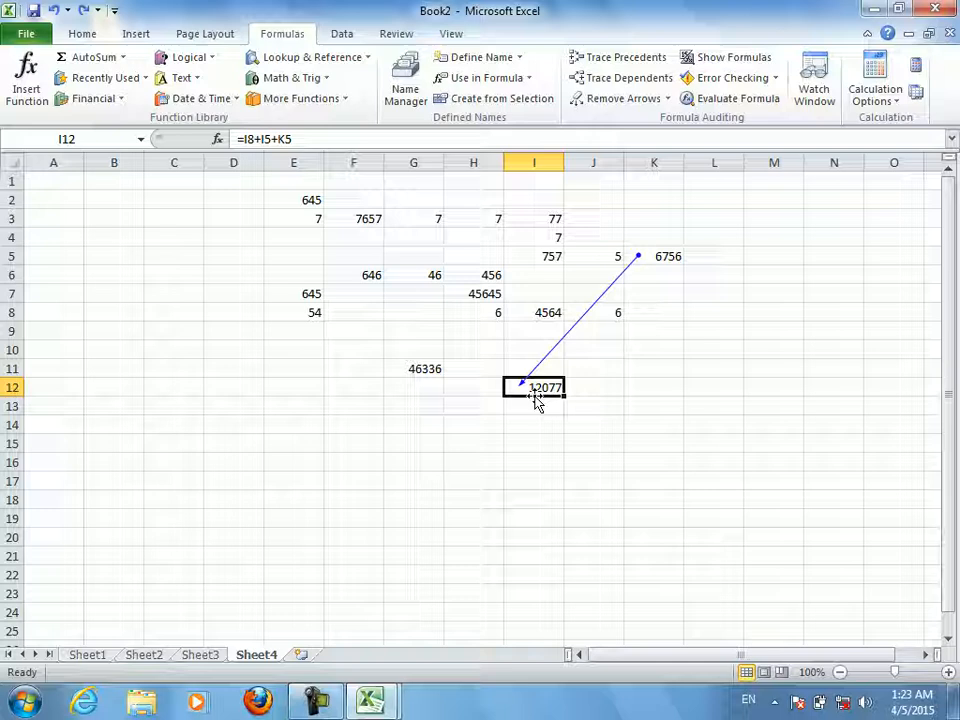
click(667, 98)
click(640, 166)
click(667, 98)
click(640, 121)
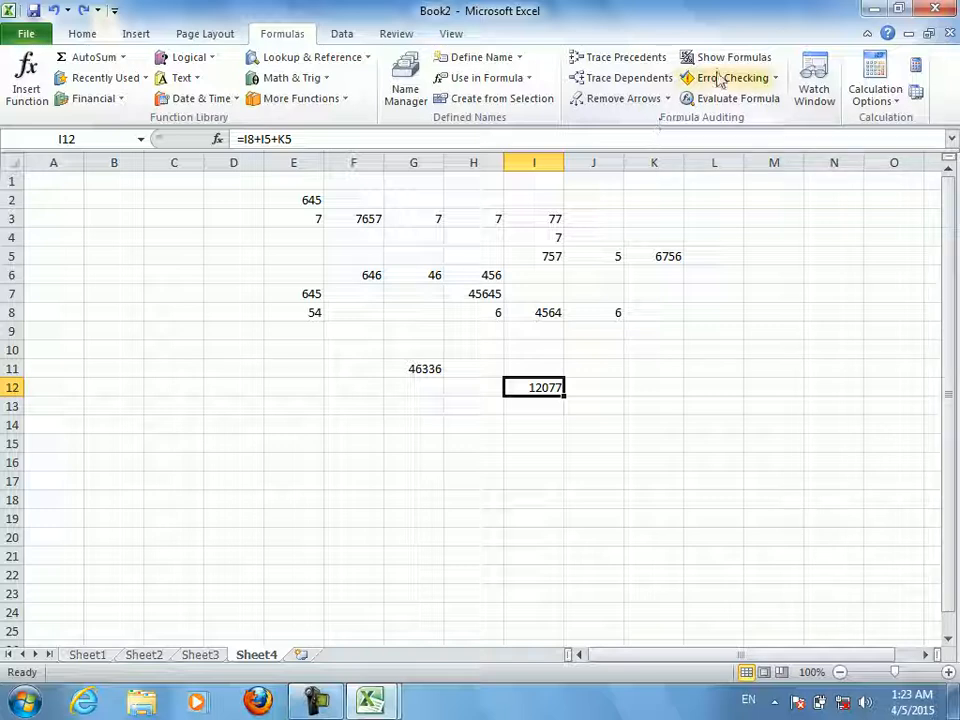
Create a new blank workbook
click(561, 259)
key(ctrl+n)
Enter the formula =23423+234 in cell C5 and clear the cell
click(175, 262)
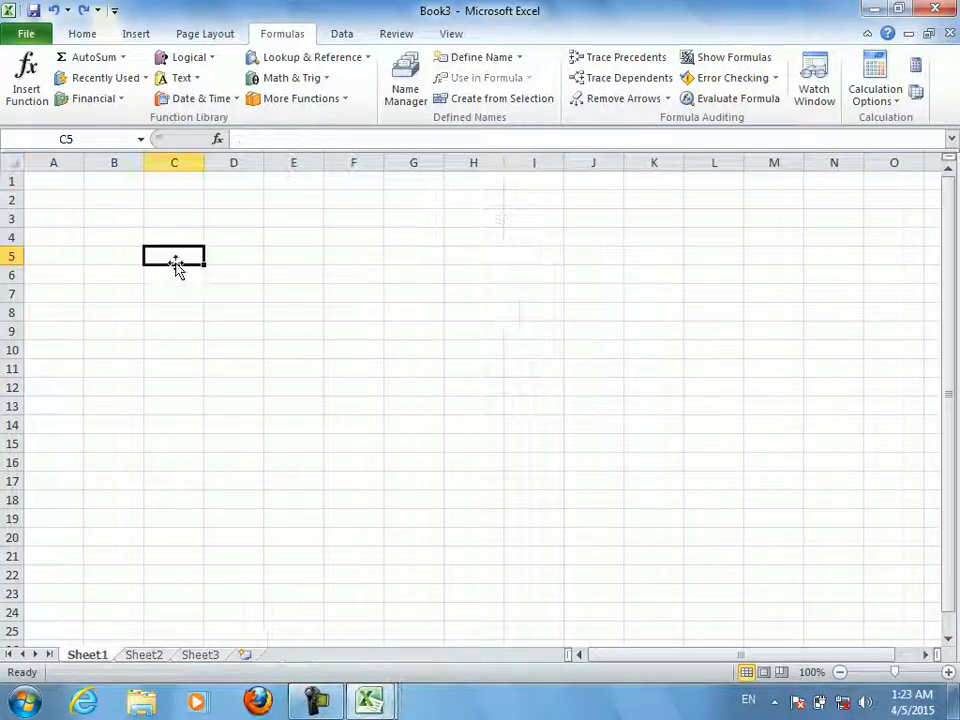
text(=23423+)
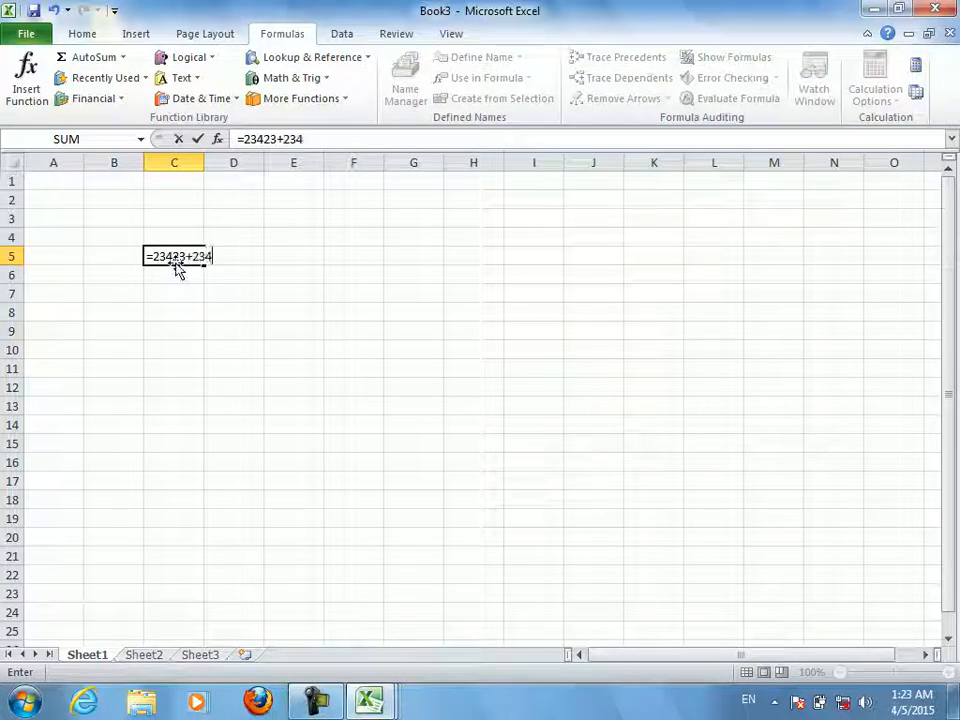
text(234)
key(Return)
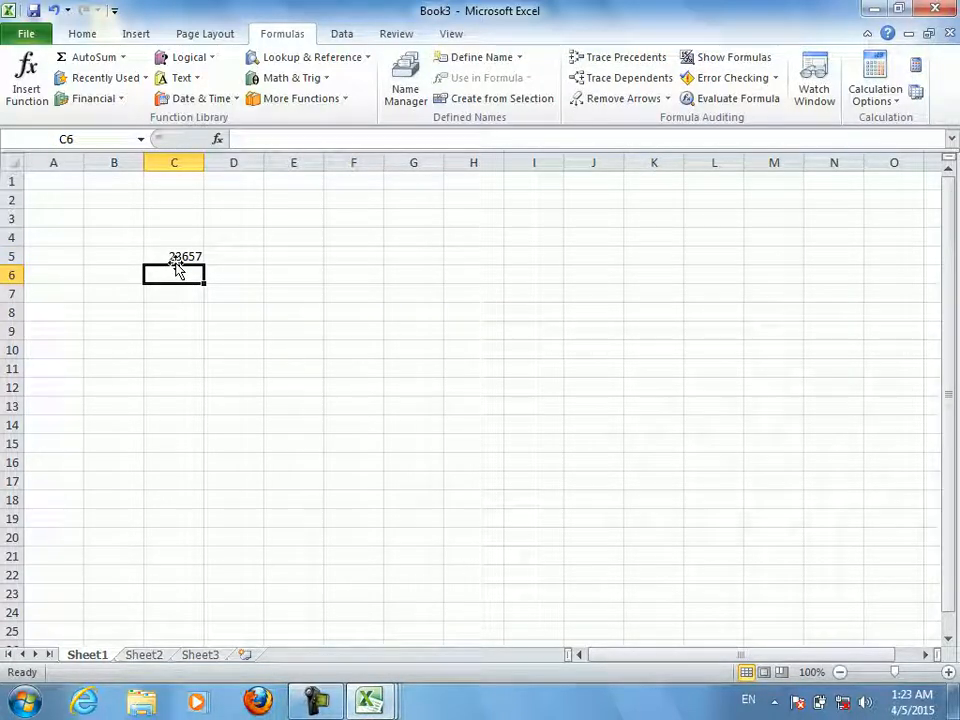
click(174, 260)
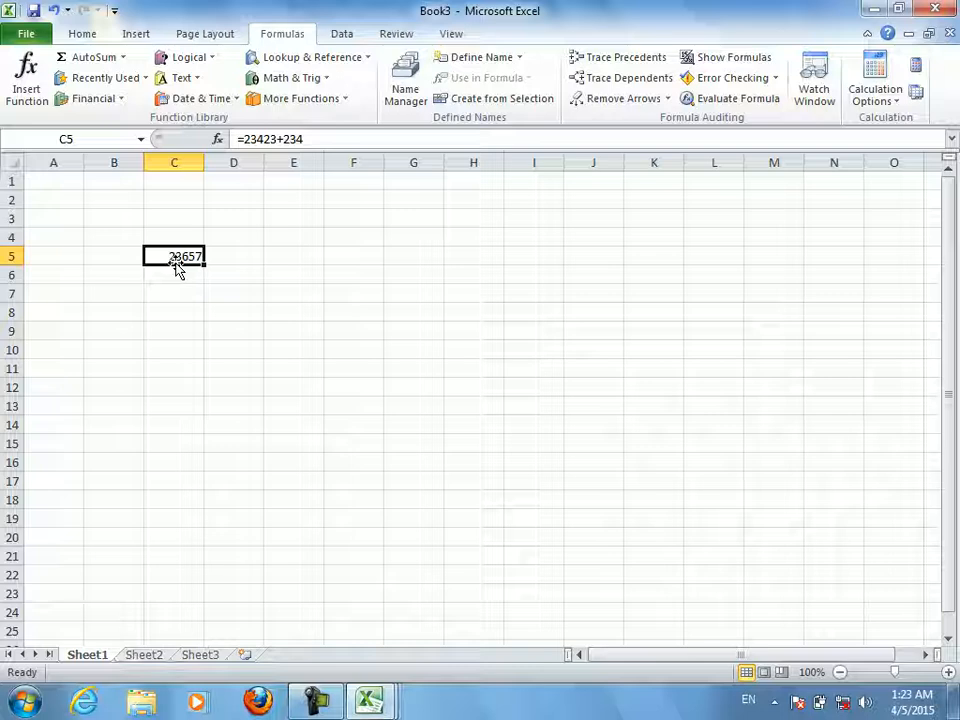
key(Delete)
Turn on Show Formulas and enter the formula =324+2343+234/2342-343 in cell C9
click(722, 57)
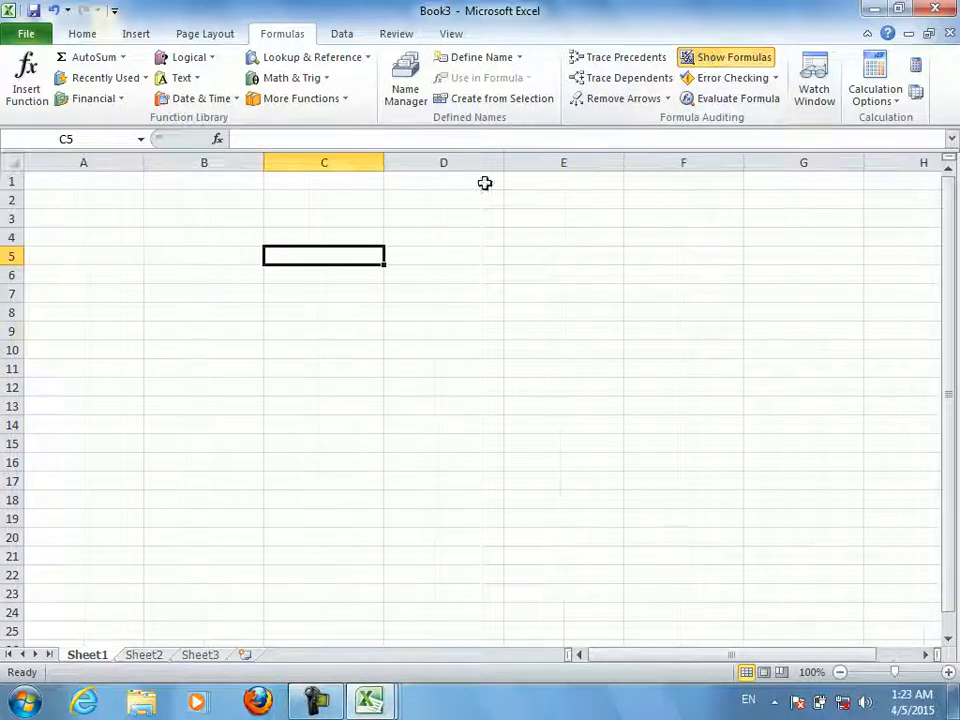
click(281, 326)
text(=sum(3423)
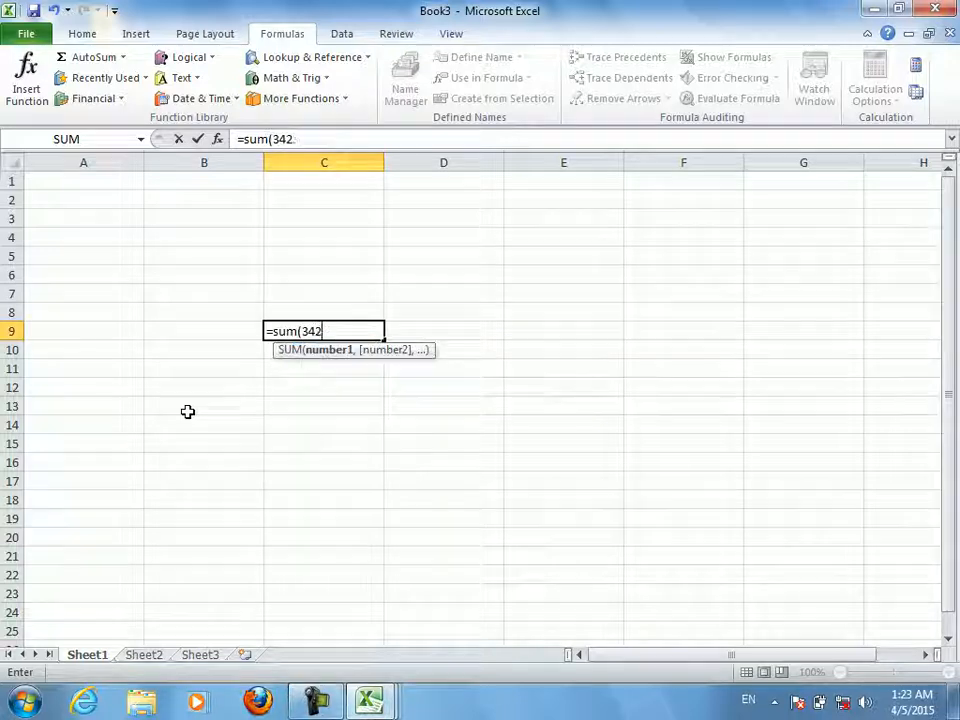
key(BackSpace)
key(BackSpace)
key(BackSpace)
key(BackSpace)
key(BackSpace)
key(BackSpace)
key(BackSpace)
key(BackSpace)
text(324)
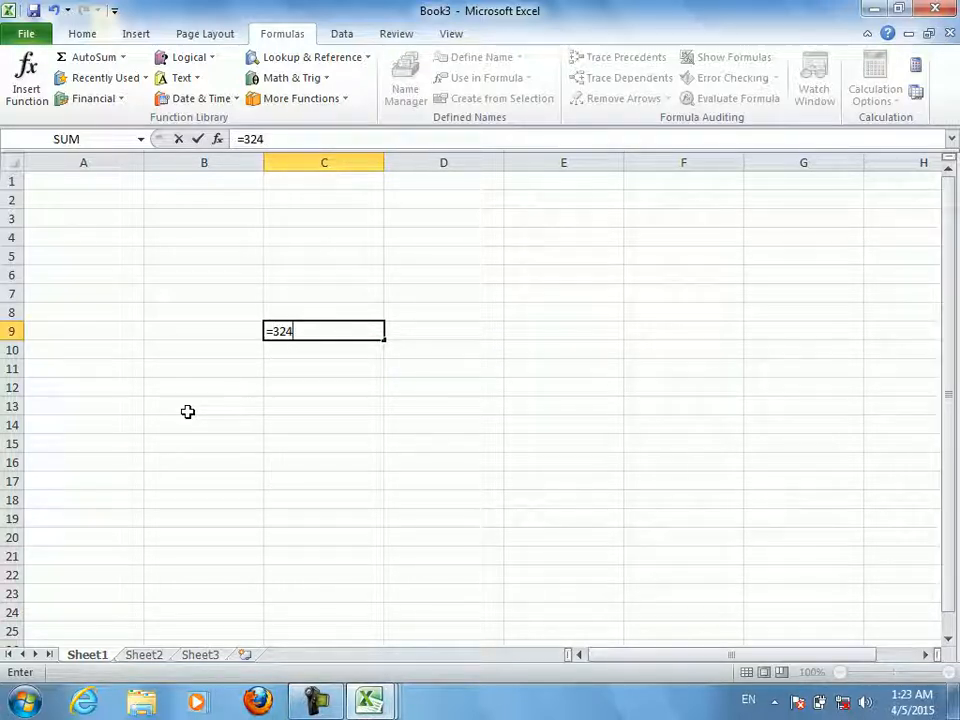
text(+2343+234/2342-343)
key(Return)
key(ctrl+grave)
key(Up)
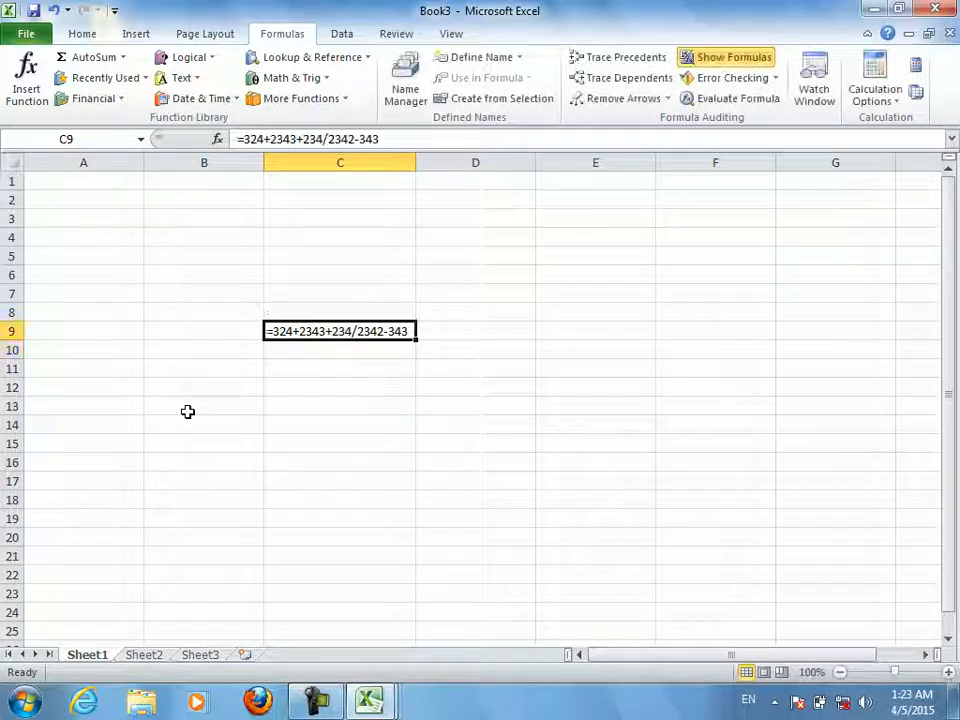
Toggle Show Formulas to compare the formula in cell C9 with its result, leaving the results displayed
key(Down)
key(Down)
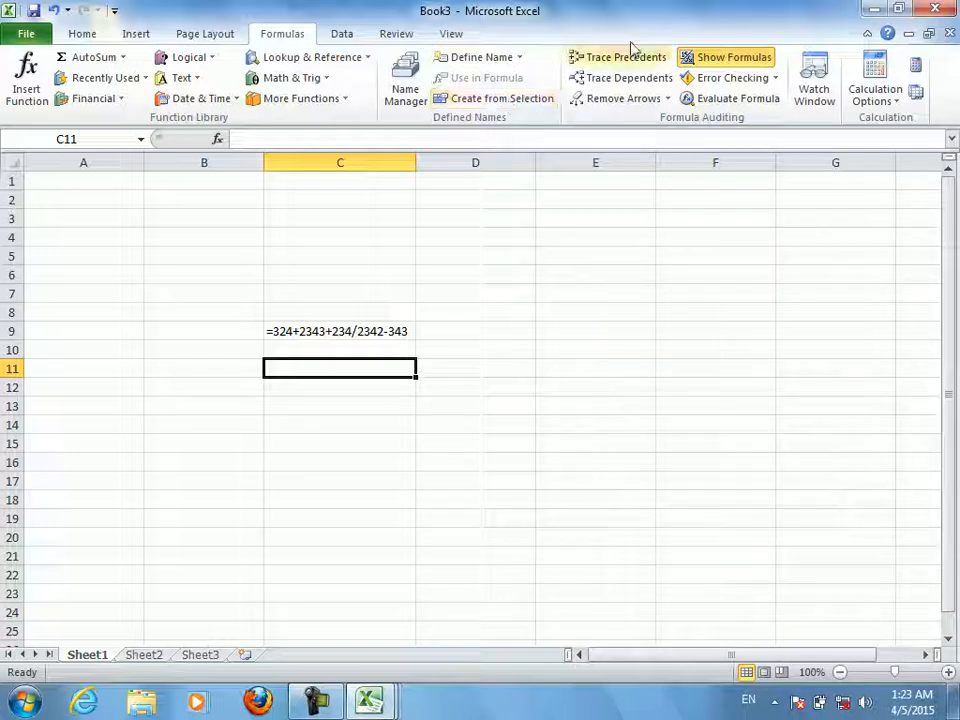
click(716, 60)
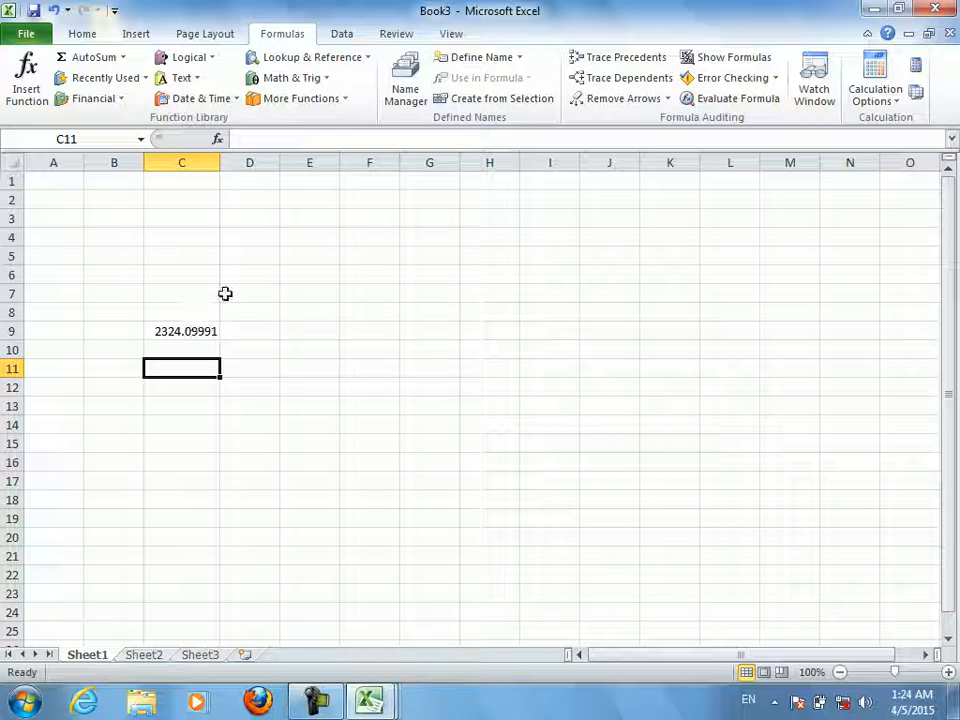
click(716, 58)
click(350, 332)
click(378, 325)
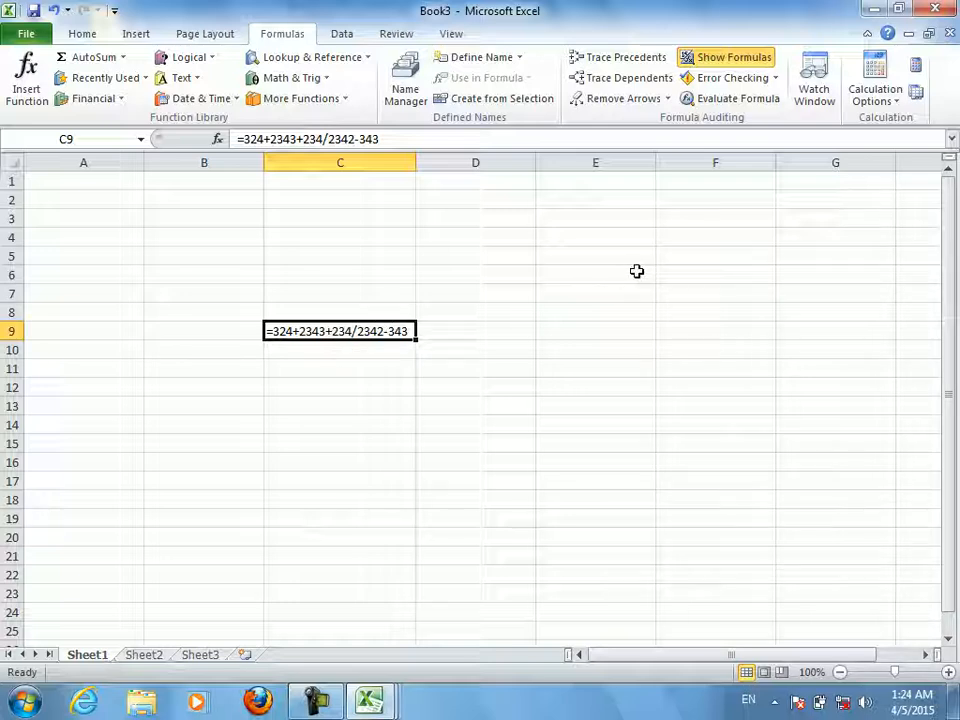
click(735, 60)
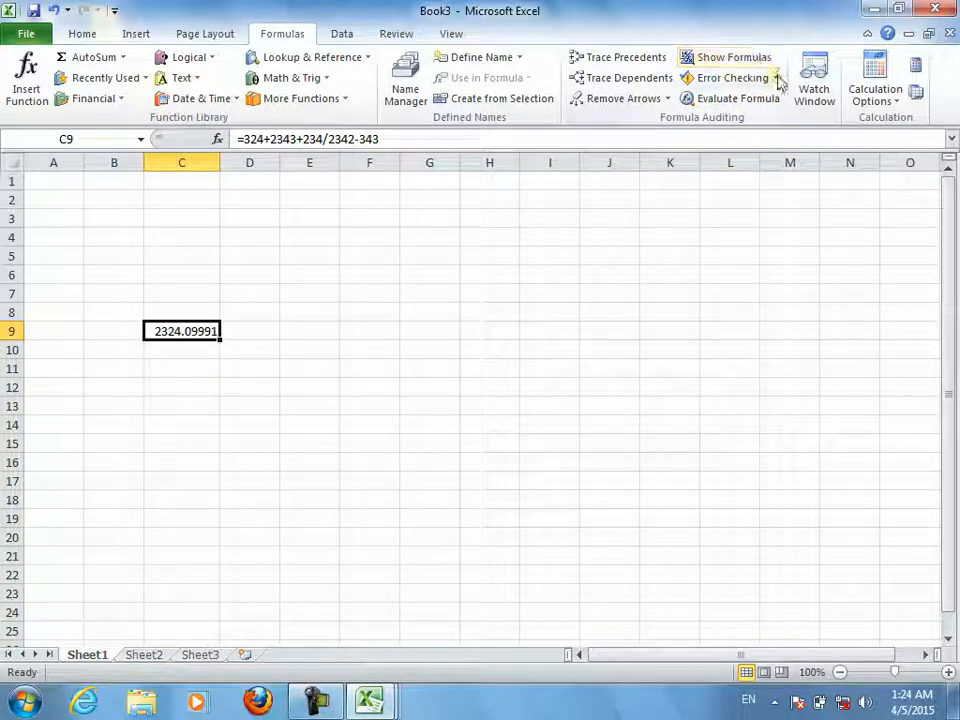
Enter a first name as text in cell E10 and the formula =E10+G11 in cell E12
click(776, 79)
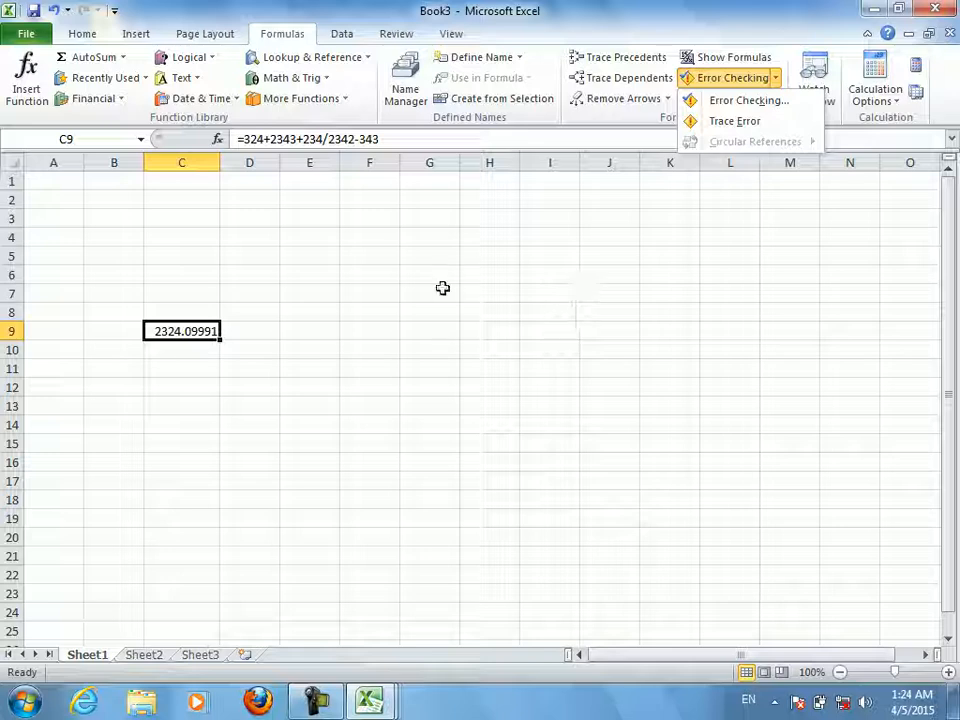
click(422, 258)
click(311, 349)
text(omer)
key(Return)
key(Down)
text(=)
key(Up)
key(Up)
text(+)
key(Up)
key(Right)
key(Right)
key(ctrl+Return)
key(Up)
key(Down)
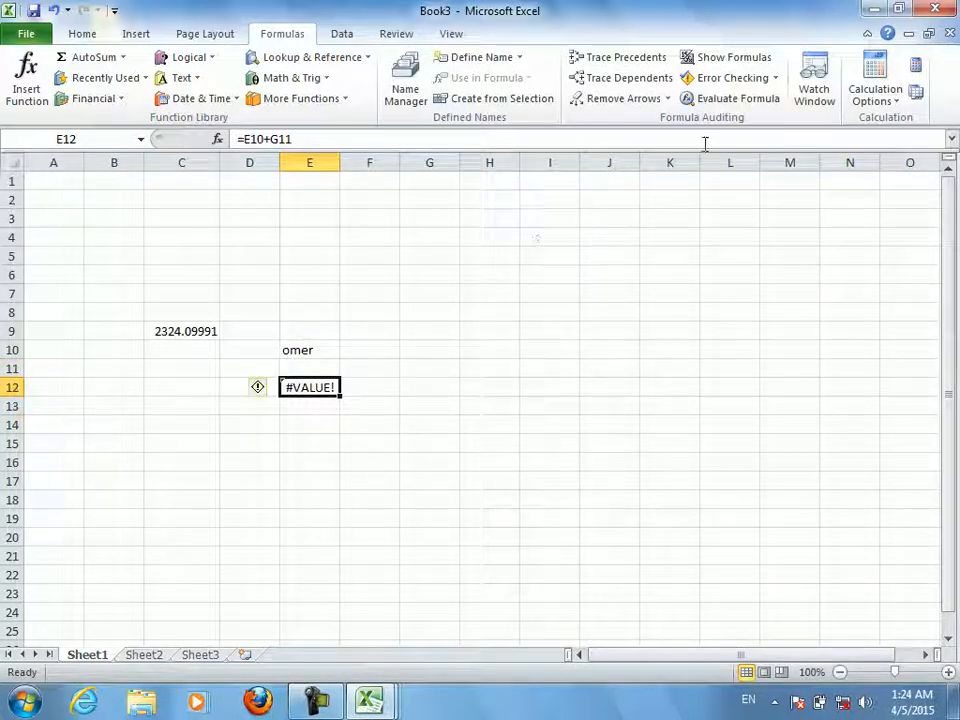
Run Error Checking on cell E12 and evaluate its formula repeatedly through the calculation steps
click(775, 78)
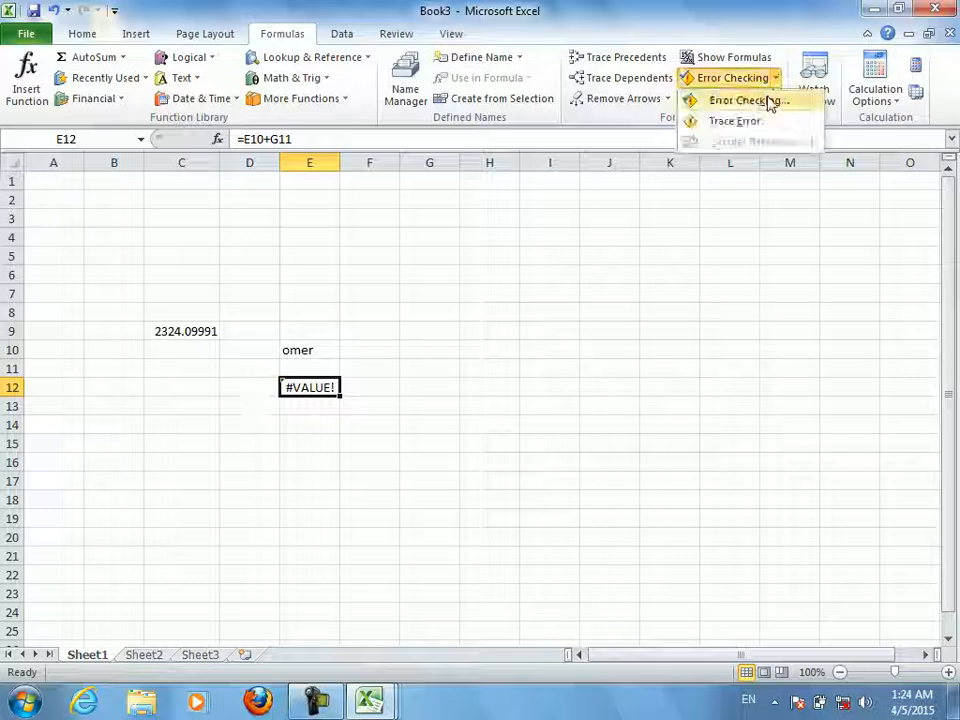
click(768, 101)
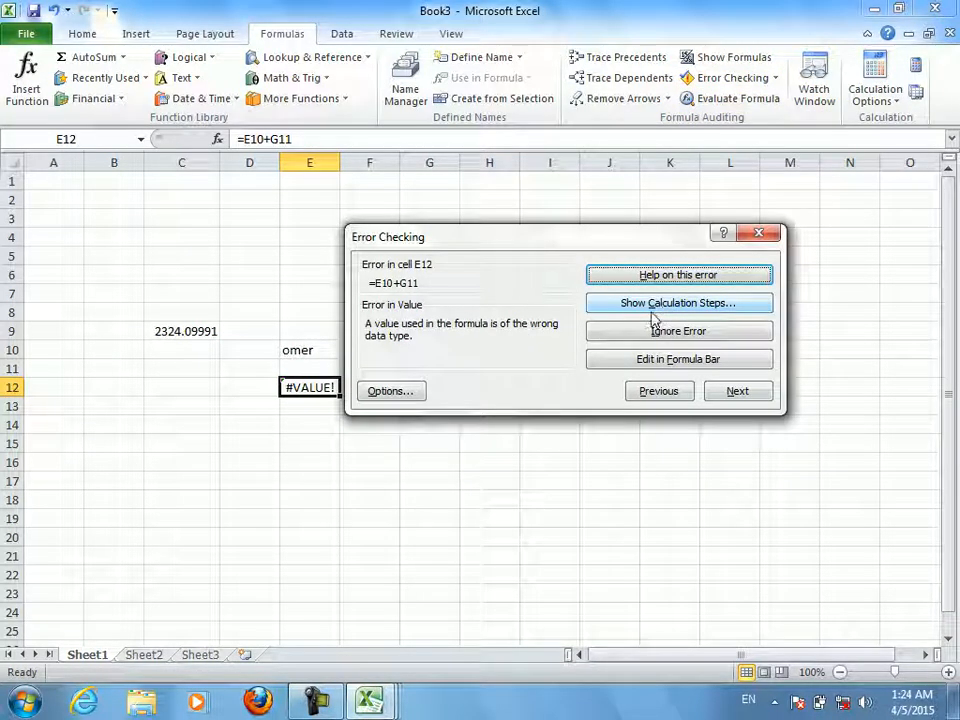
click(652, 304)
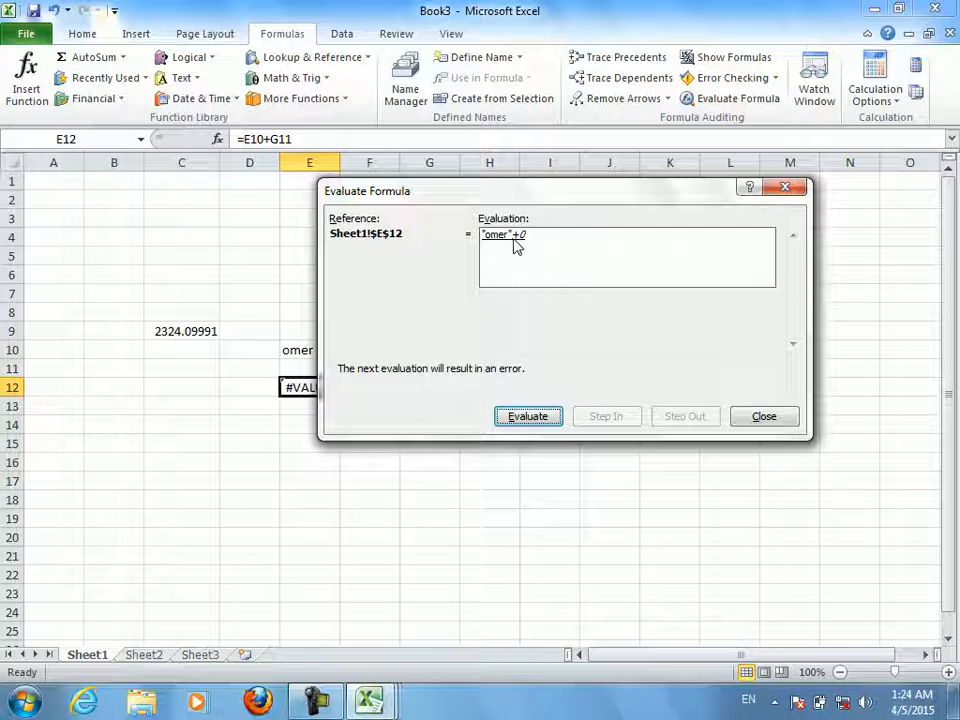
click(532, 416)
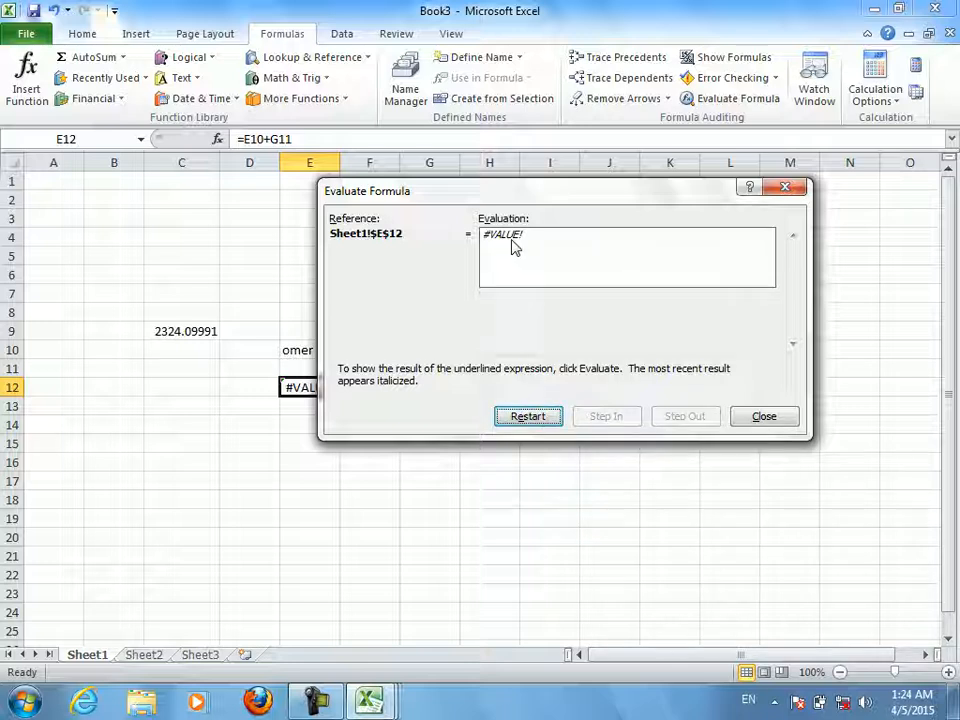
click(518, 420)
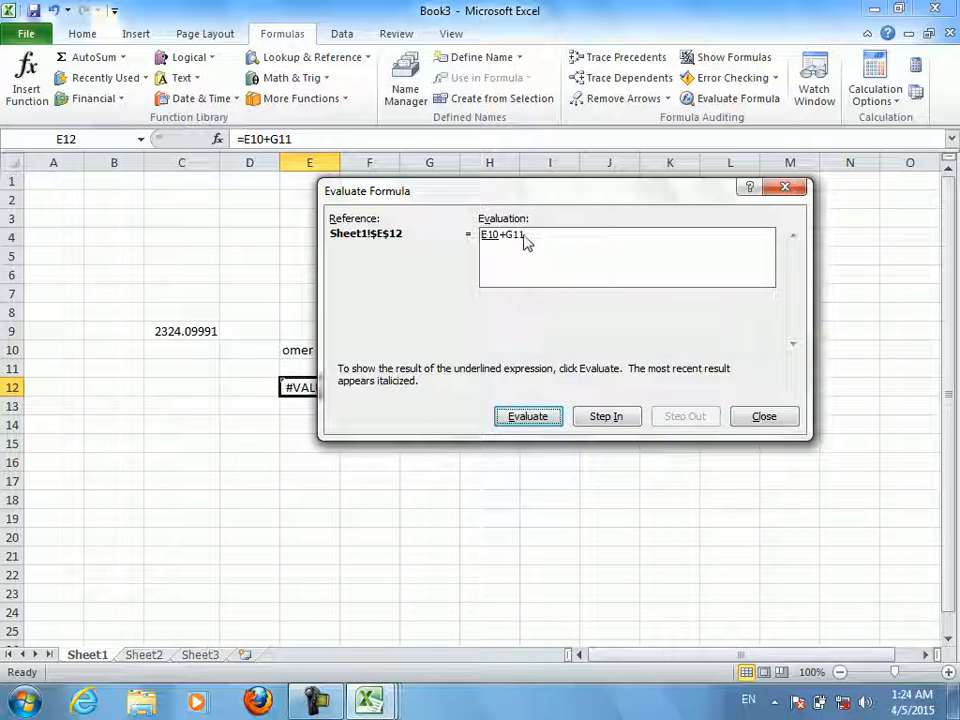
click(532, 418)
click(532, 418)
click(533, 418)
click(533, 418)
click(533, 418)
click(533, 418)
click(533, 418)
click(533, 418)
click(763, 417)
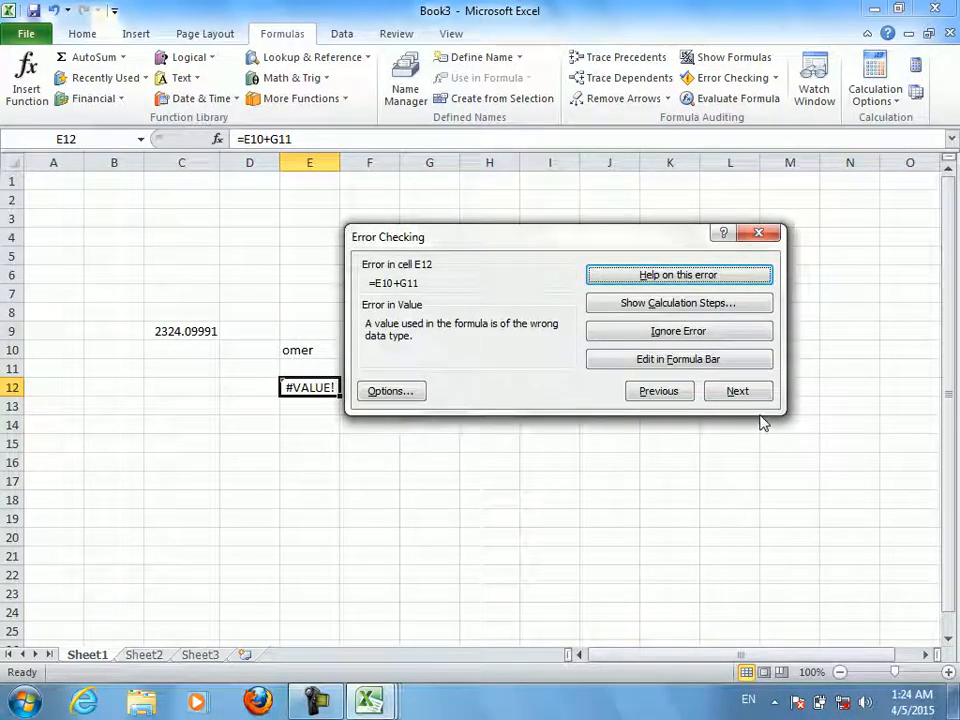
Ignore the error in cell E12 and finish the error check
click(720, 337)
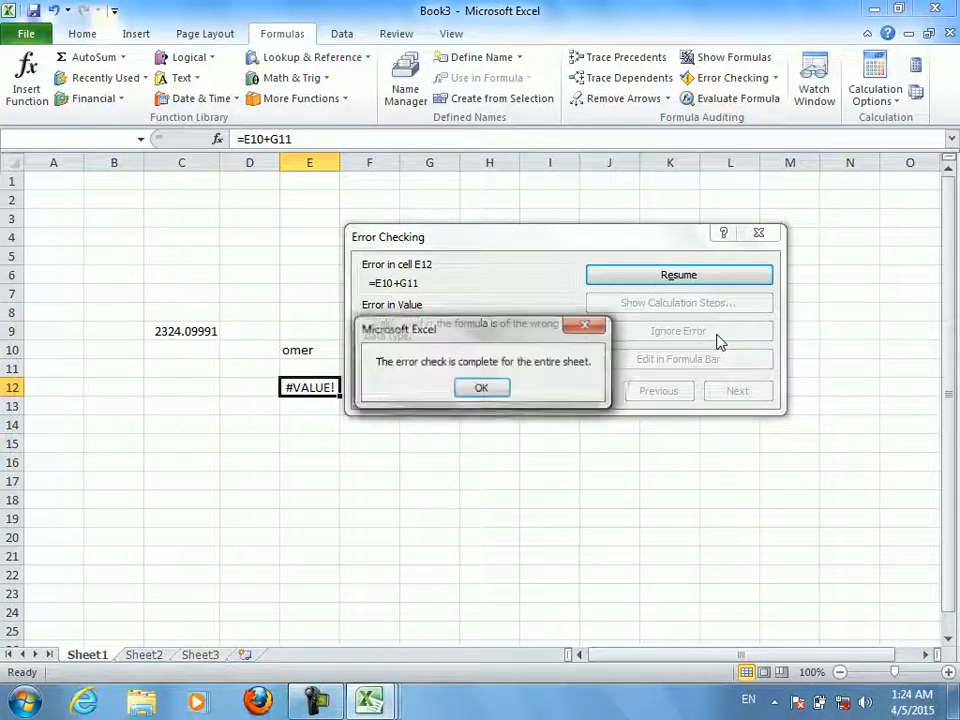
click(484, 388)
click(304, 480)
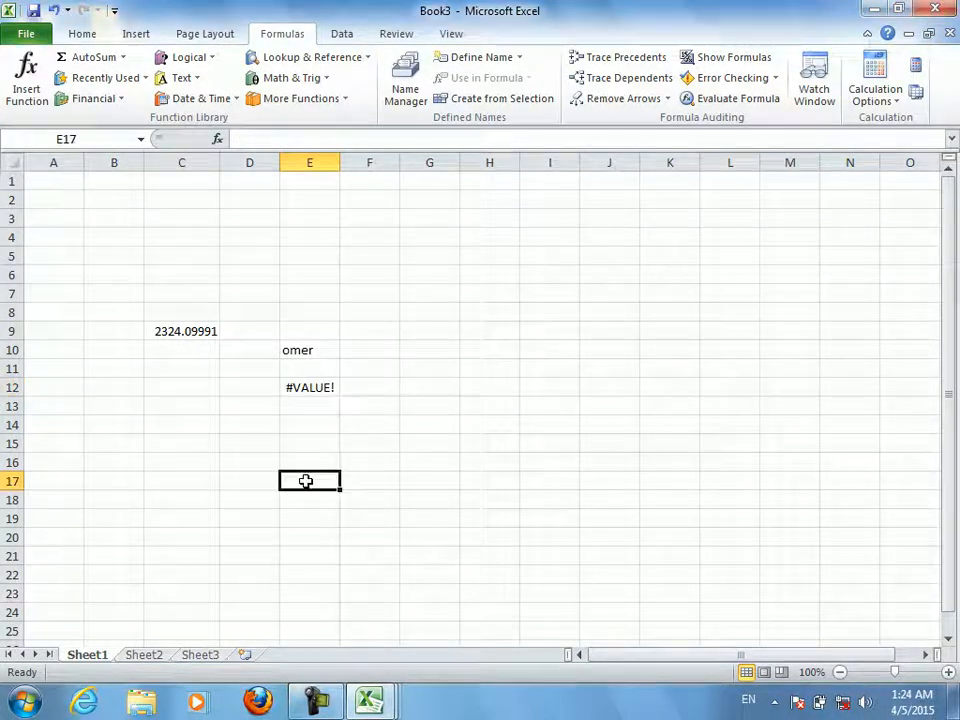
Trace the error in cell E12 and examine its source cells E10 and G11
click(296, 384)
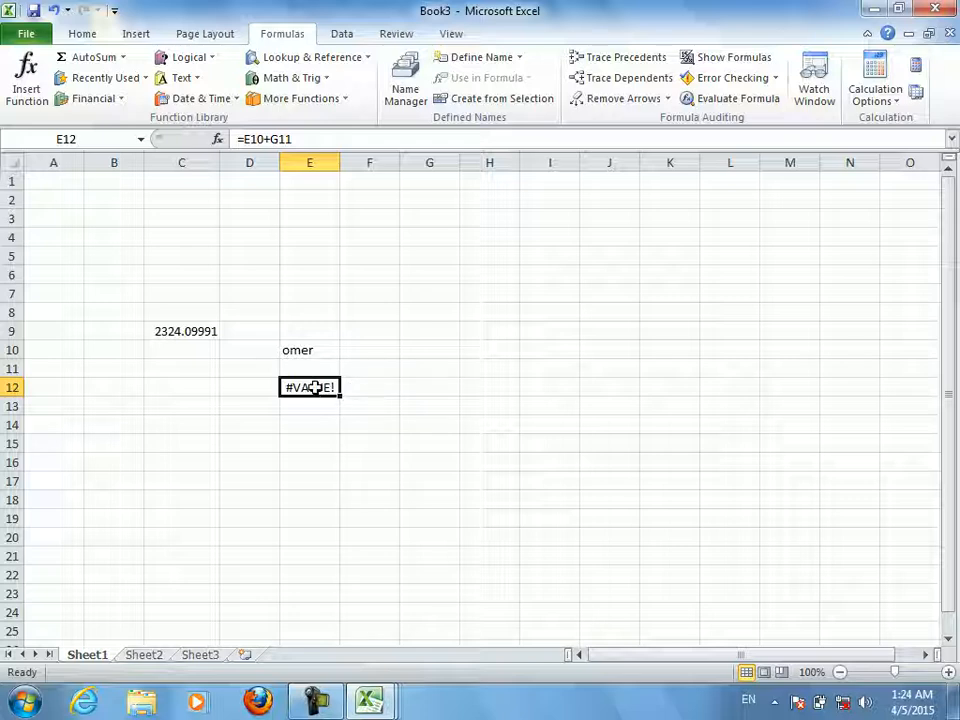
click(464, 351)
key(Down)
key(Left)
key(Left)
key(Left)
key(Down)
click(775, 78)
click(758, 122)
click(307, 355)
click(415, 374)
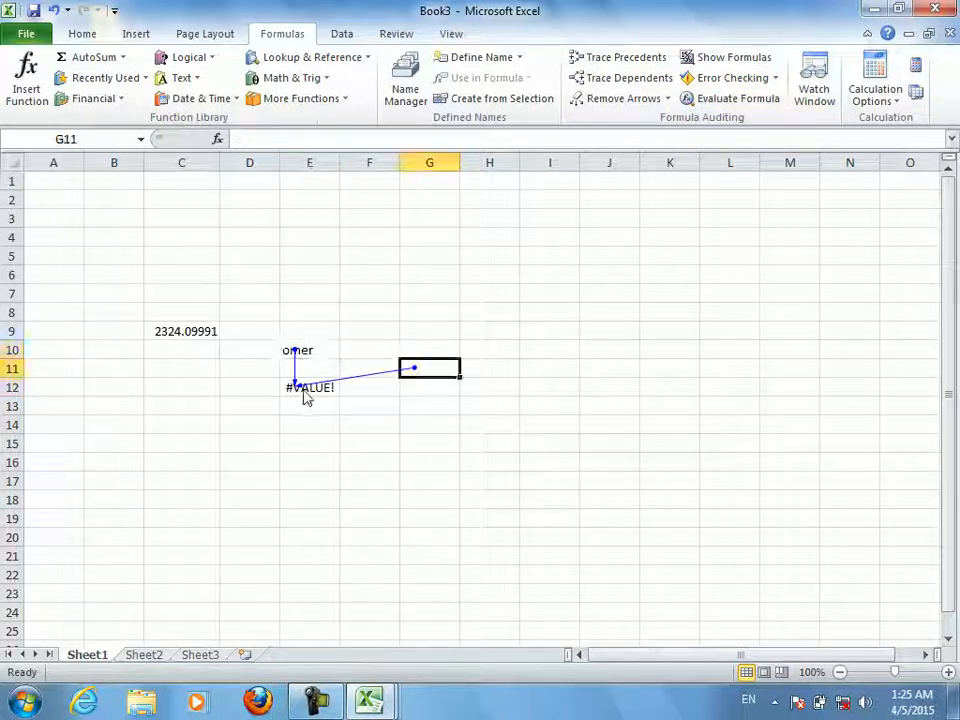
click(313, 395)
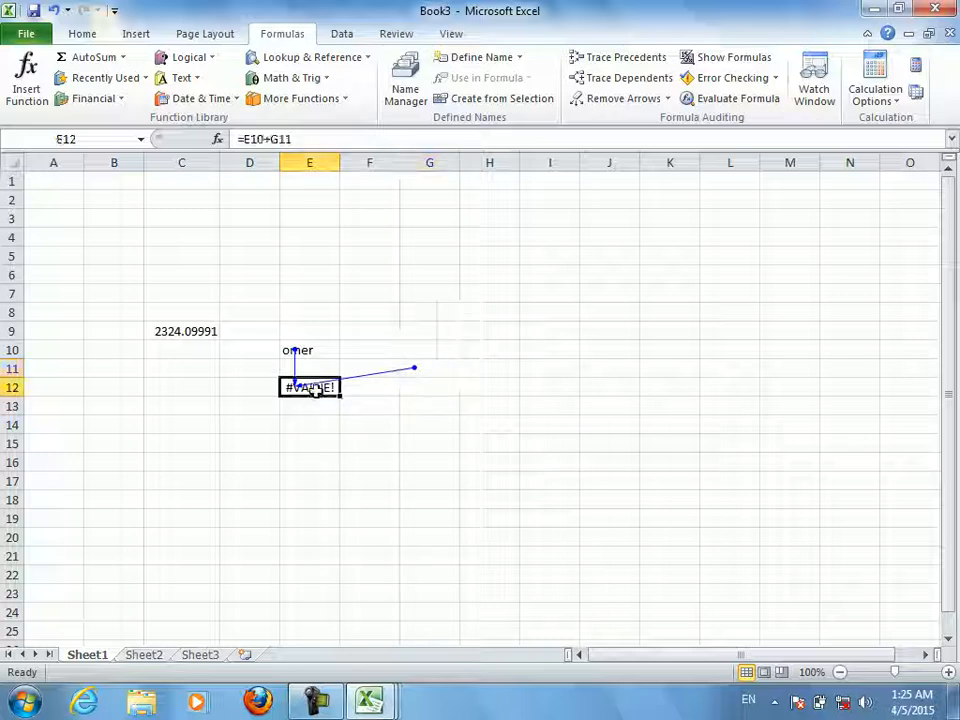
Remove the error-tracing arrows leading to cell E12
click(775, 79)
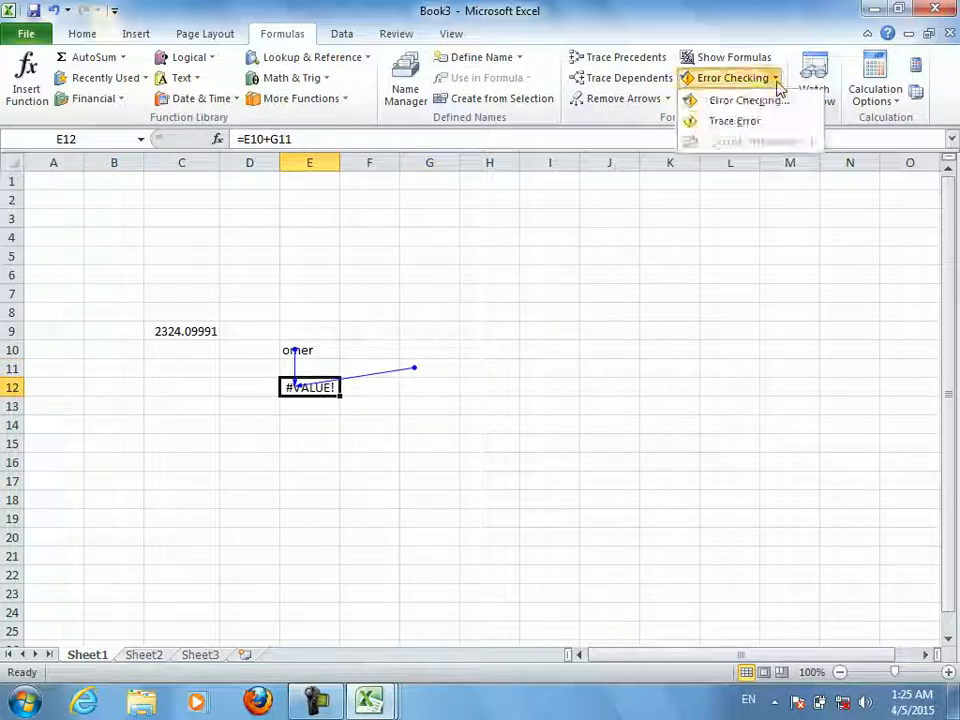
click(748, 133)
click(647, 97)
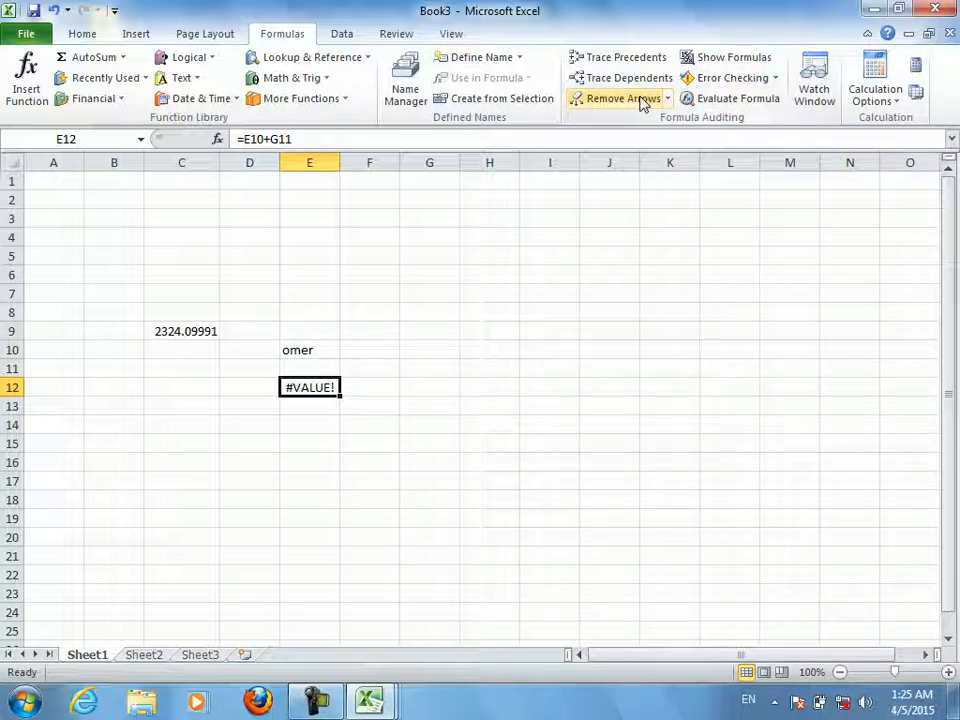
click(775, 79)
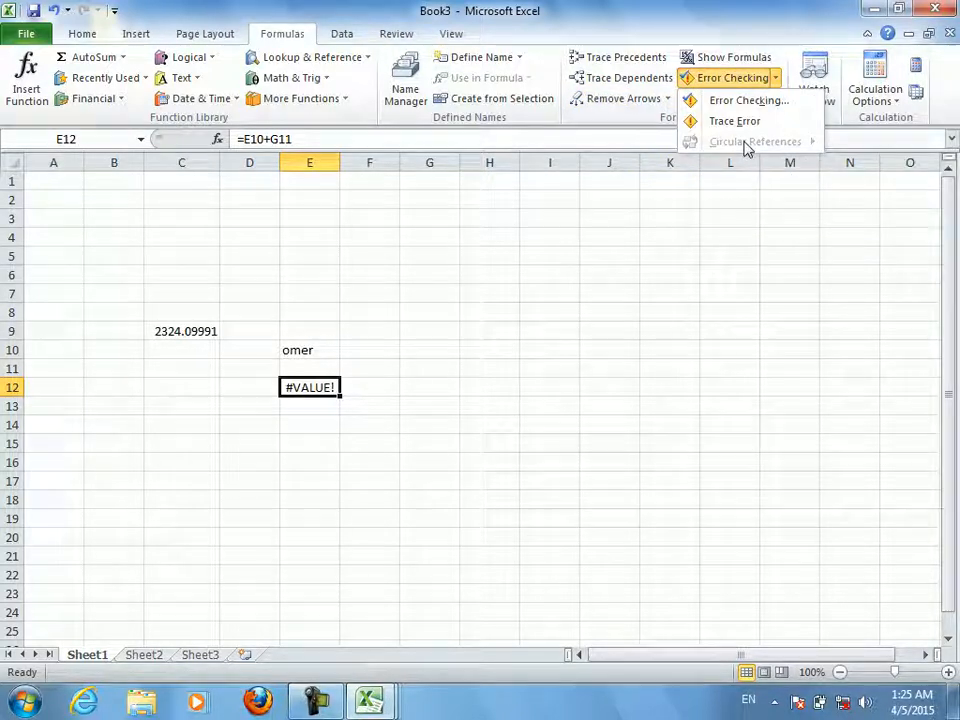
click(448, 335)
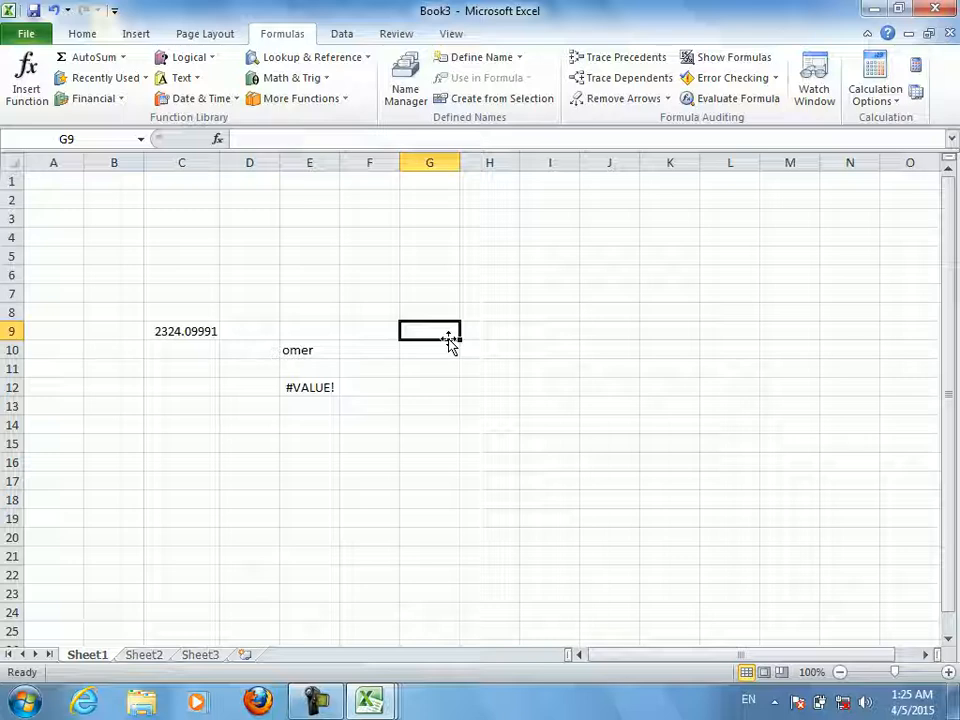
Create a new blank workbook and enter 20, 30, 40 and 50 down cells E5 to E8
key(ctrl+n)
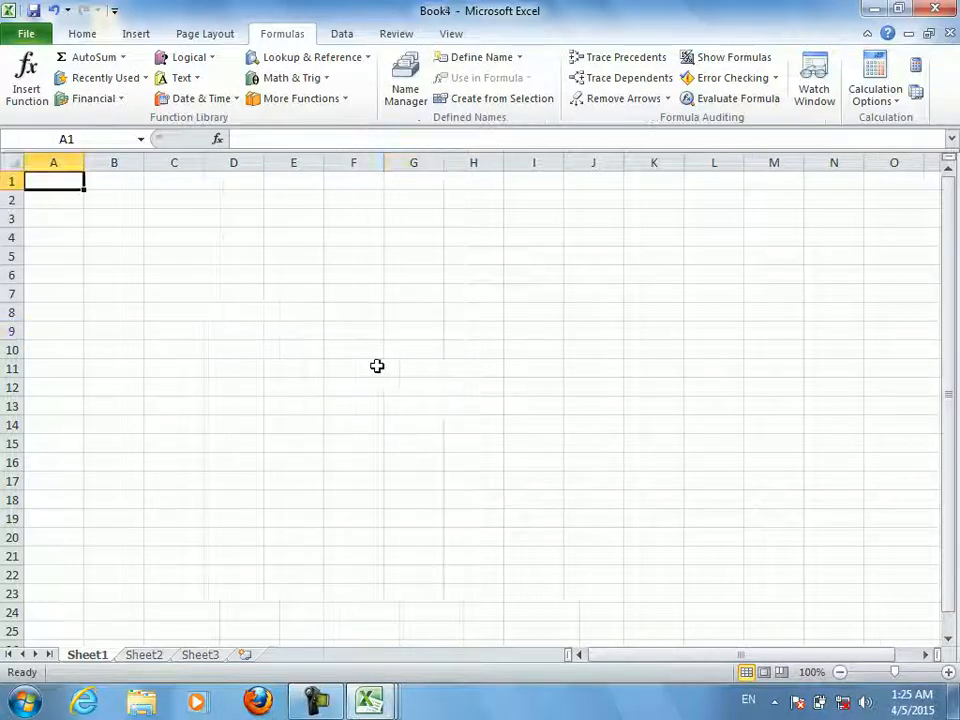
click(293, 257)
text(20)
key(Return)
text(30)
key(Return)
text(40)
key(Return)
text(50)
key(Return)
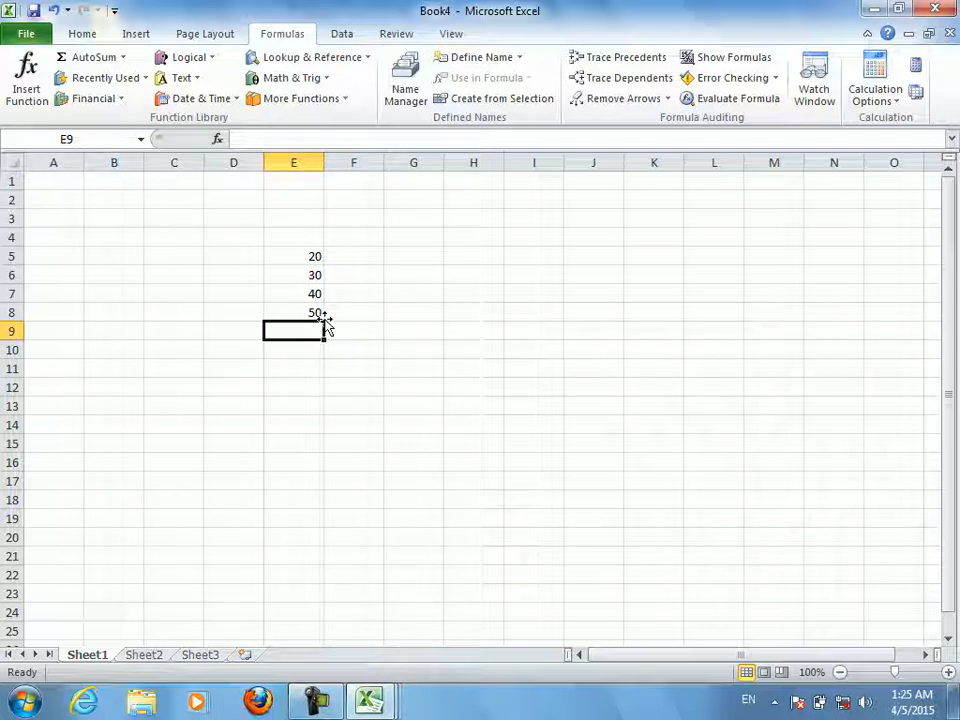
Add up the four numbers in cell E9 with the formula =E5+E6+E7+E8
text(=)
key(Up)
key(Up)
key(Up)
key(Up)
text(+)
key(Up)
key(Up)
key(Up)
text(+)
key(Up)
key(Up)
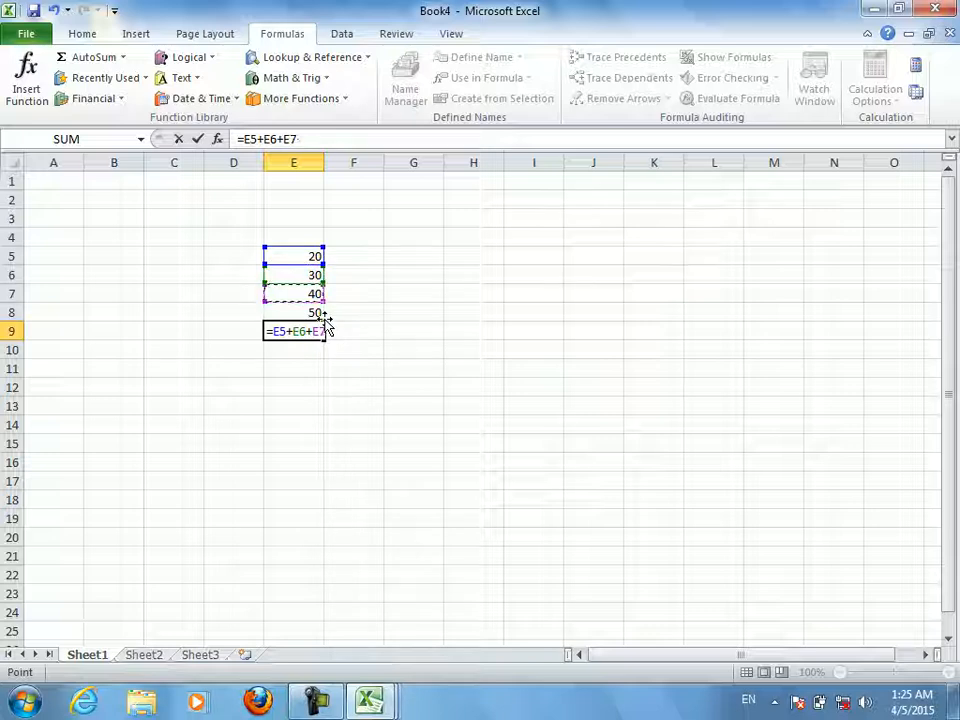
text(+)
key(Up)
key(Return)
key(Up)
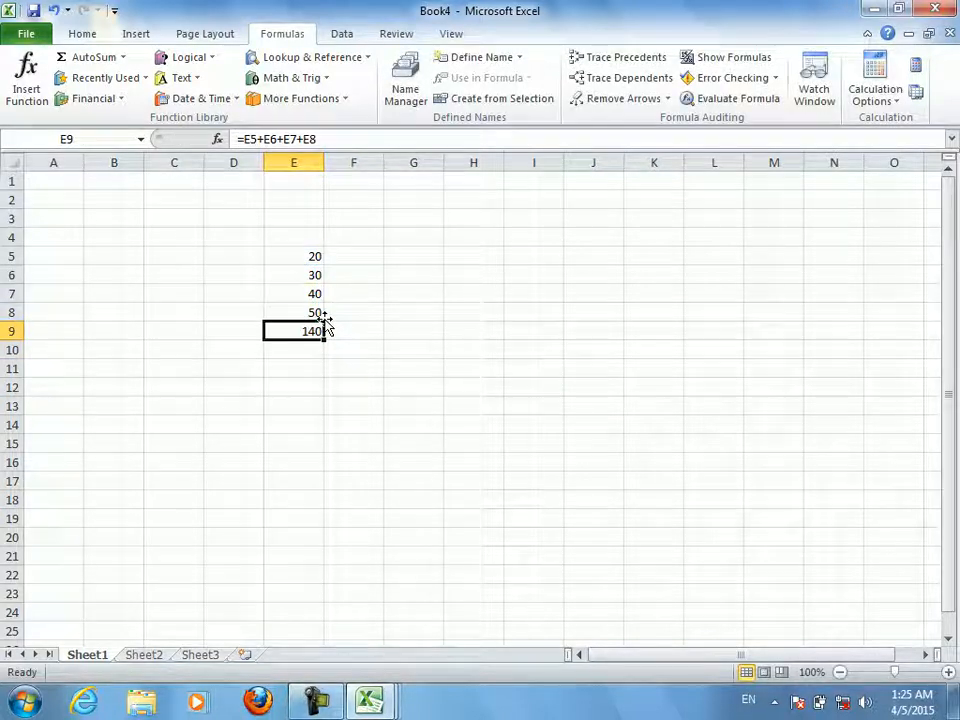
Replace the formula in E9 with the circular formula =E5+E6+E7+E8+E9 and accept the circular reference
key(Delete)
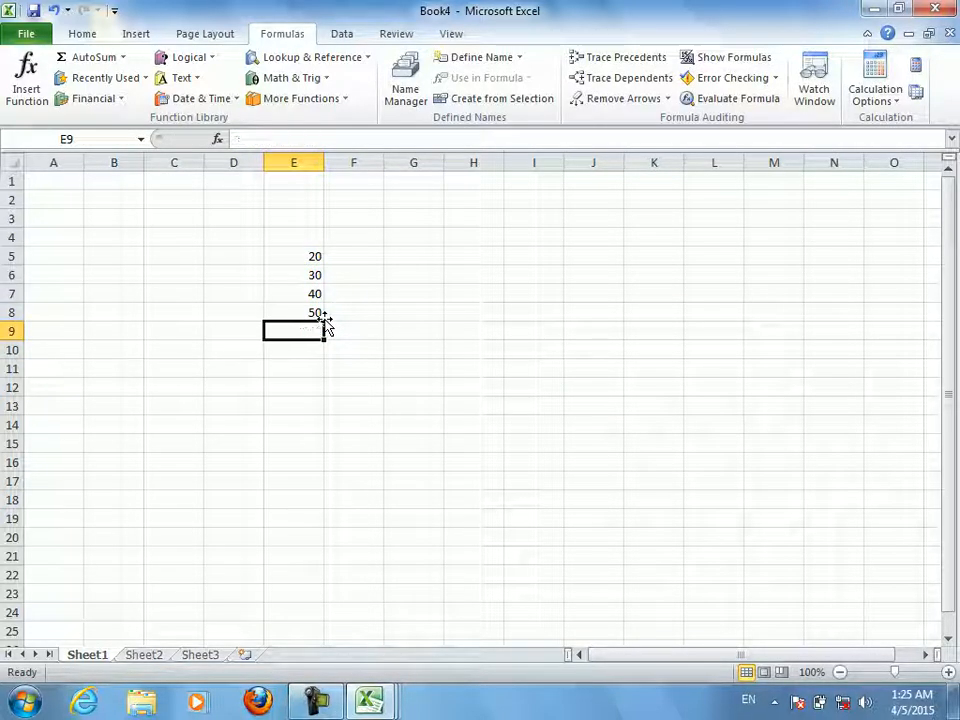
text(=)
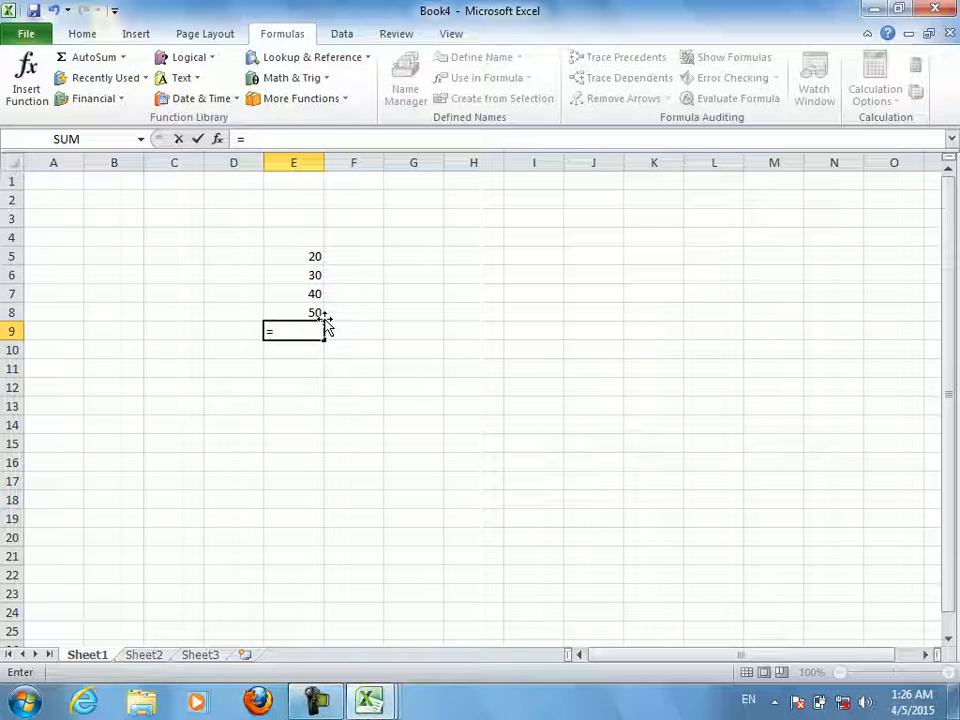
key(Up)
key(Up)
key(Up)
key(Up)
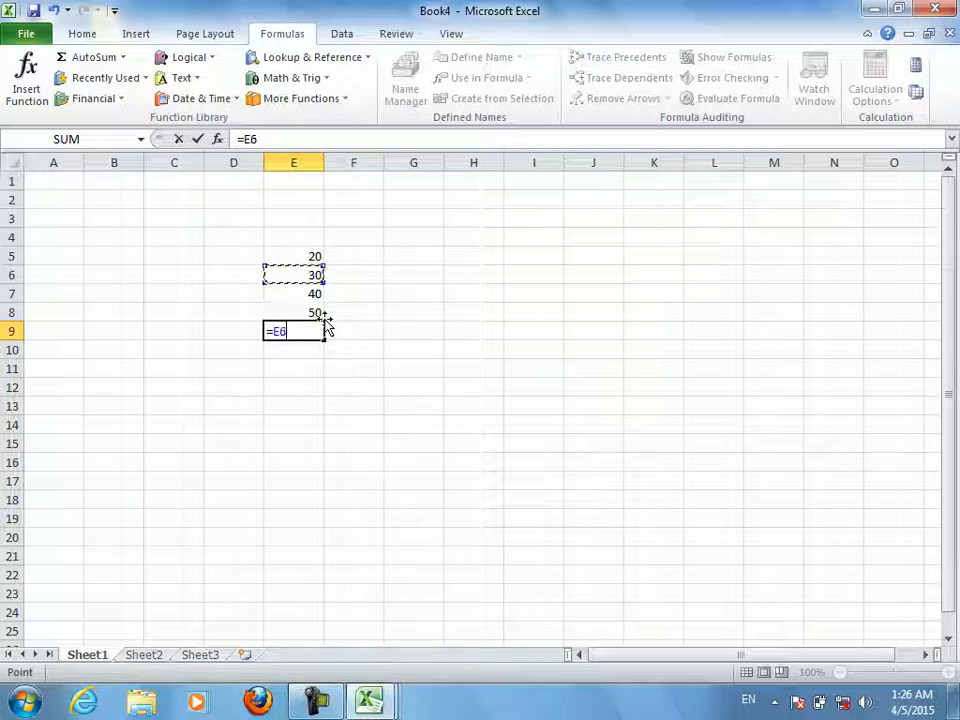
text(+)
key(Up)
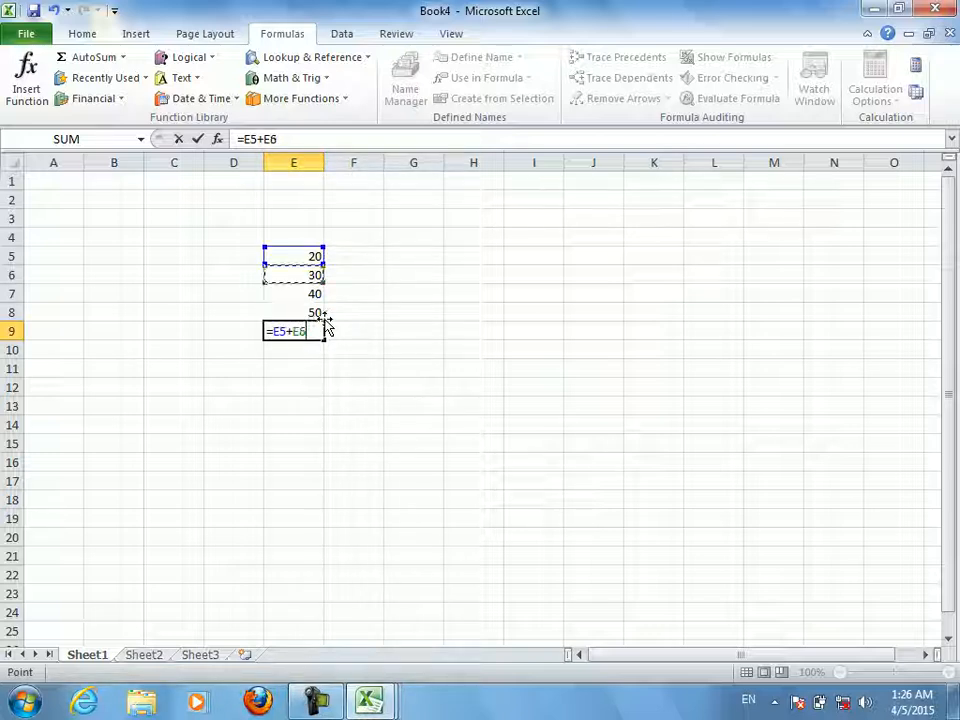
key(Up)
key(Up)
text(+)
key(Up)
key(Up)
text(+)
key(Up)
text(+)
key(Up)
key(Down)
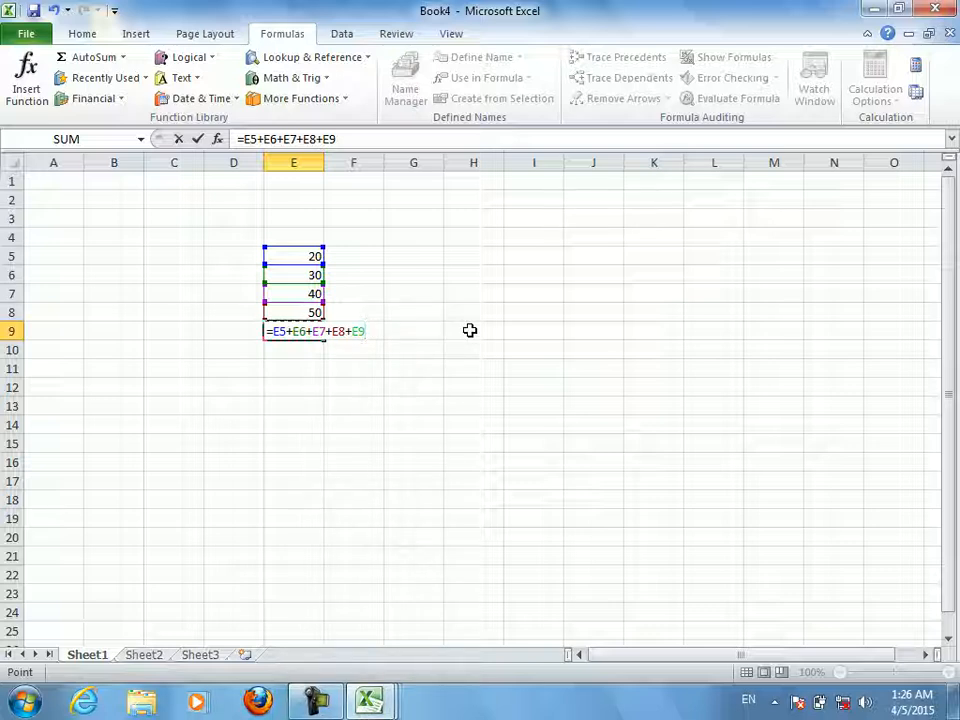
key(Return)
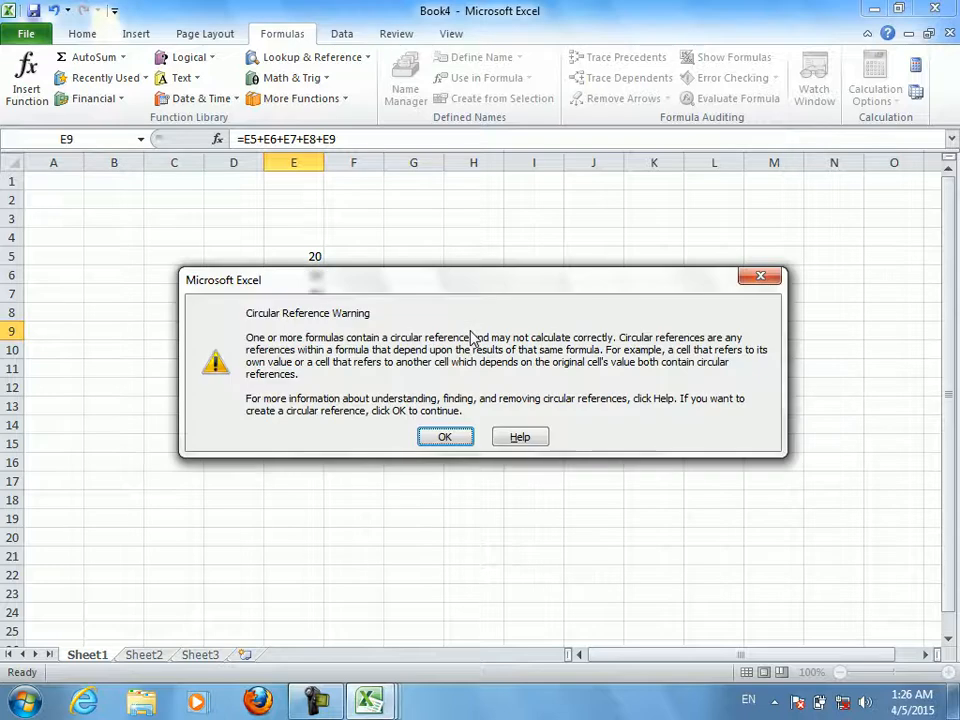
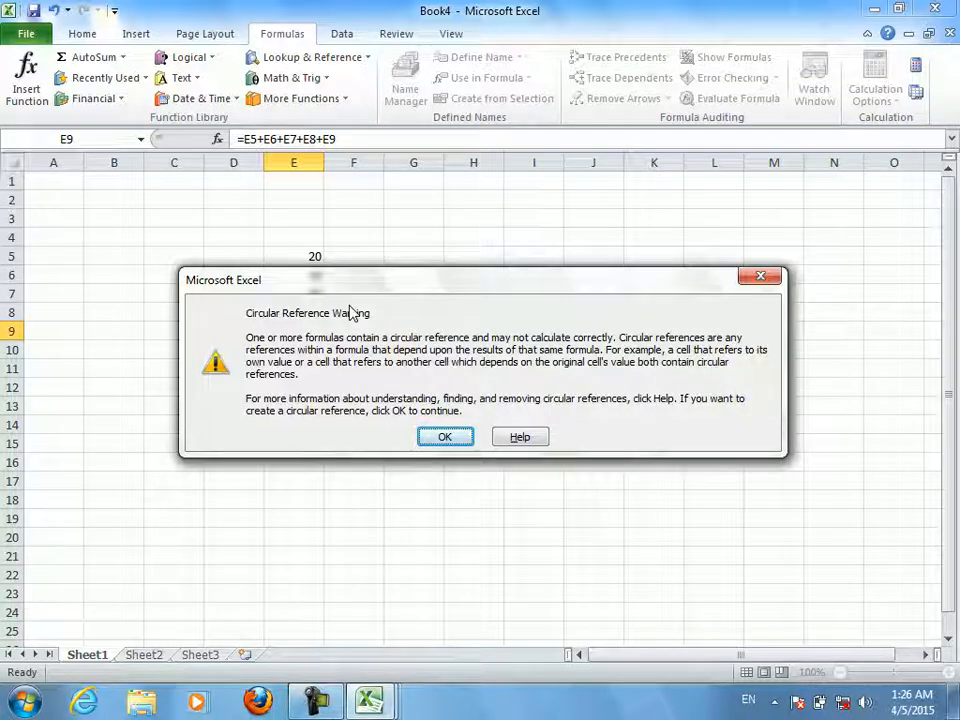
key(Return)
key(Up)
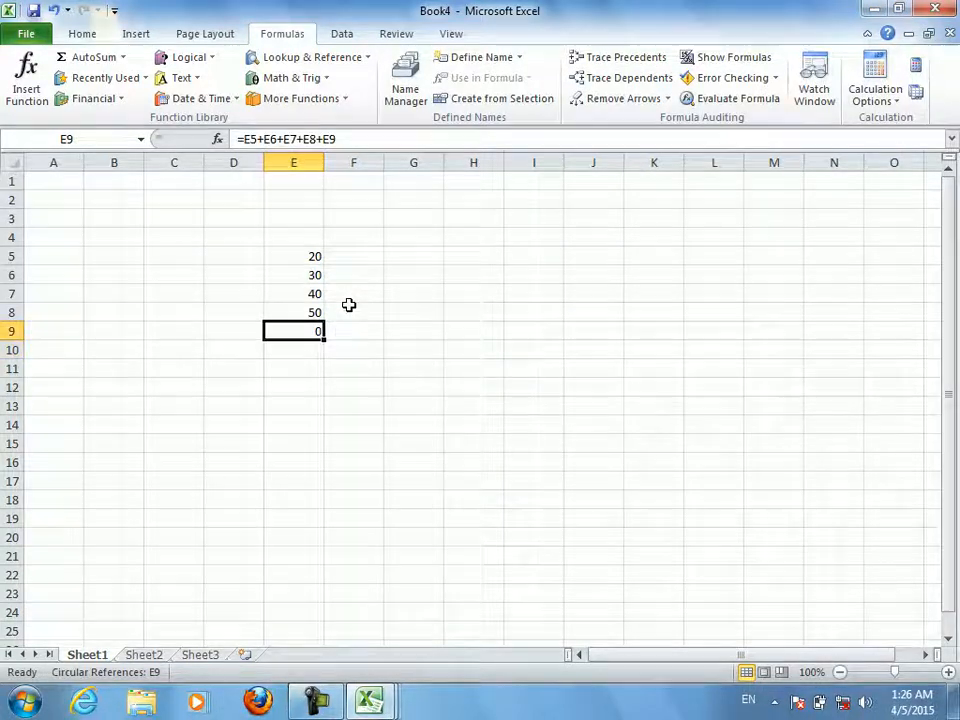
key(Up)
key(Up)
key(Down)
key(Down)
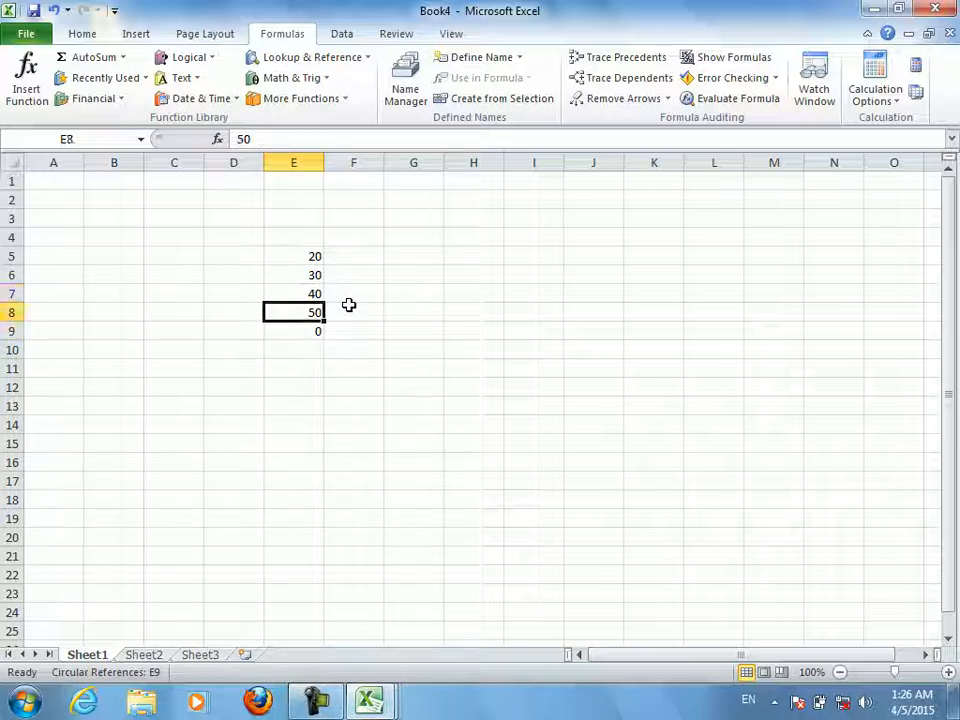
key(Down)
key(Right)
key(Down)
key(Up)
key(Up)
key(Left)
key(Right)
key(Right)
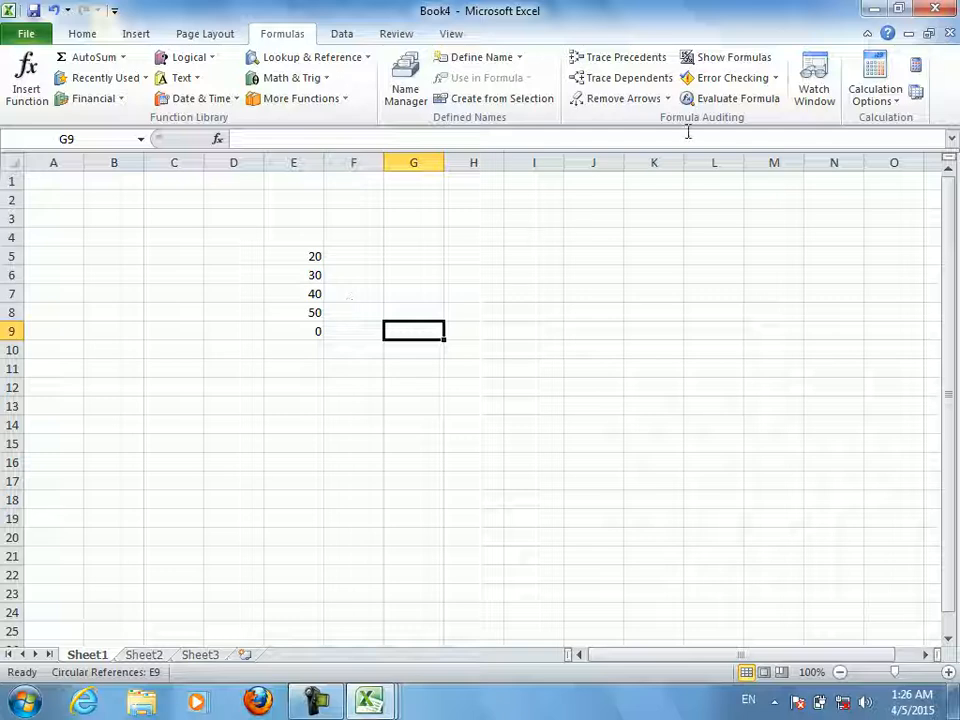
Inspect the sheet's list of circular references and examine the formula in cell E9
click(774, 80)
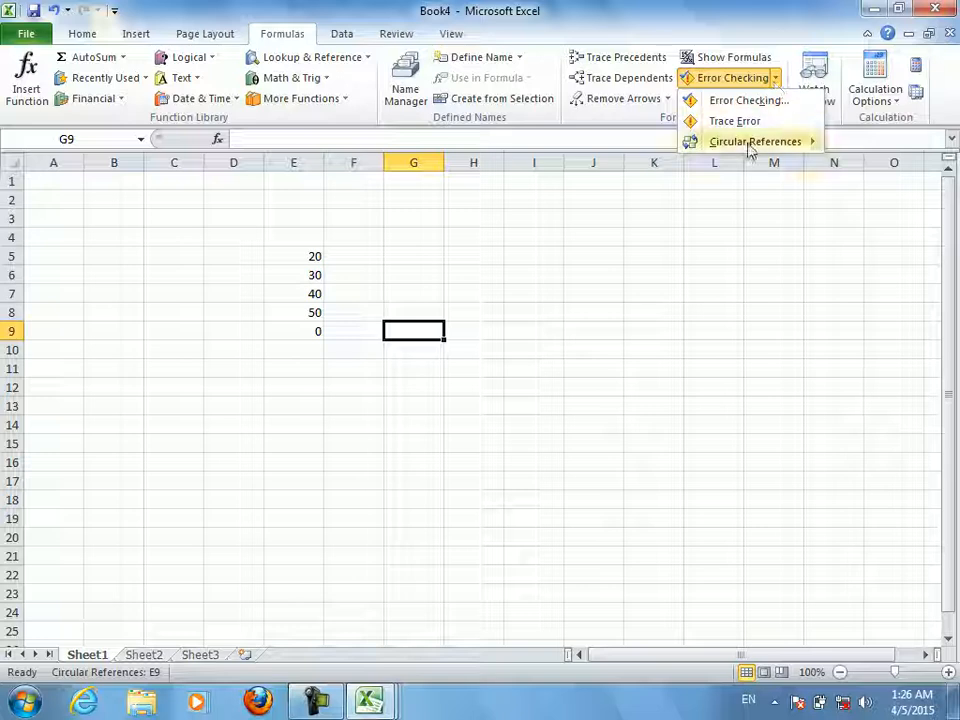
mouse_move(748, 144)
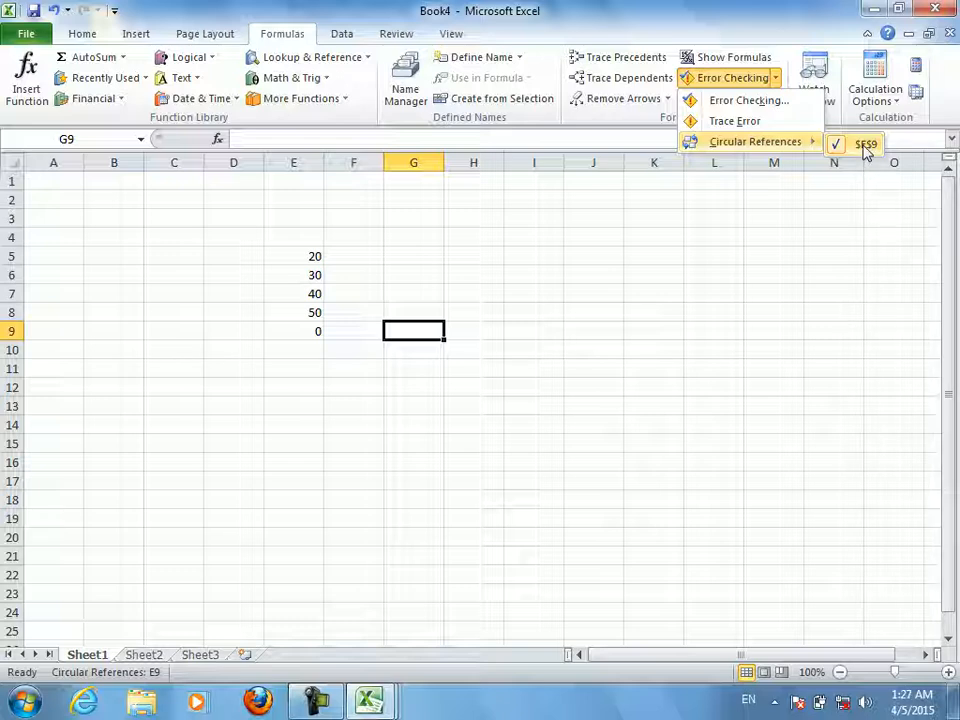
click(314, 334)
double_click(317, 333)
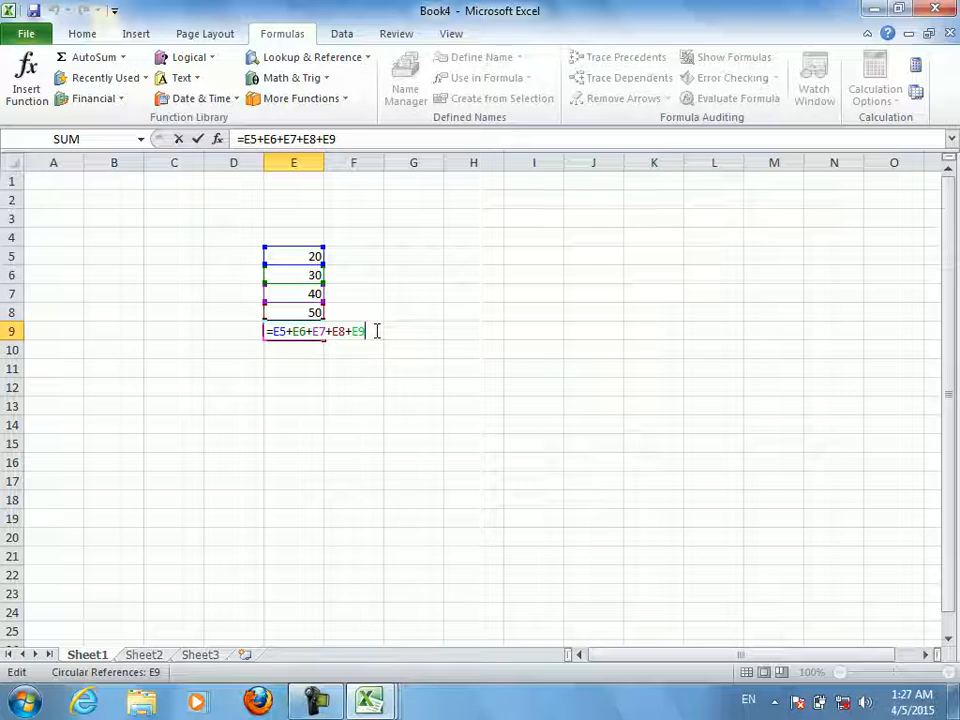
key(Return)
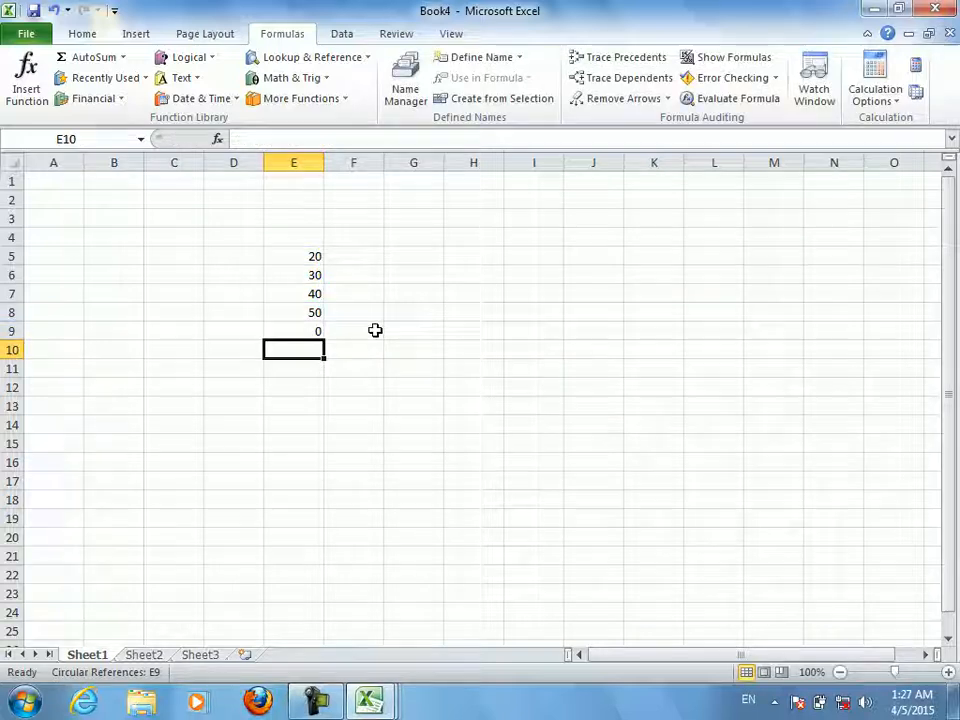
Go to the circular reference $E$9 through the error-checking options
click(291, 334)
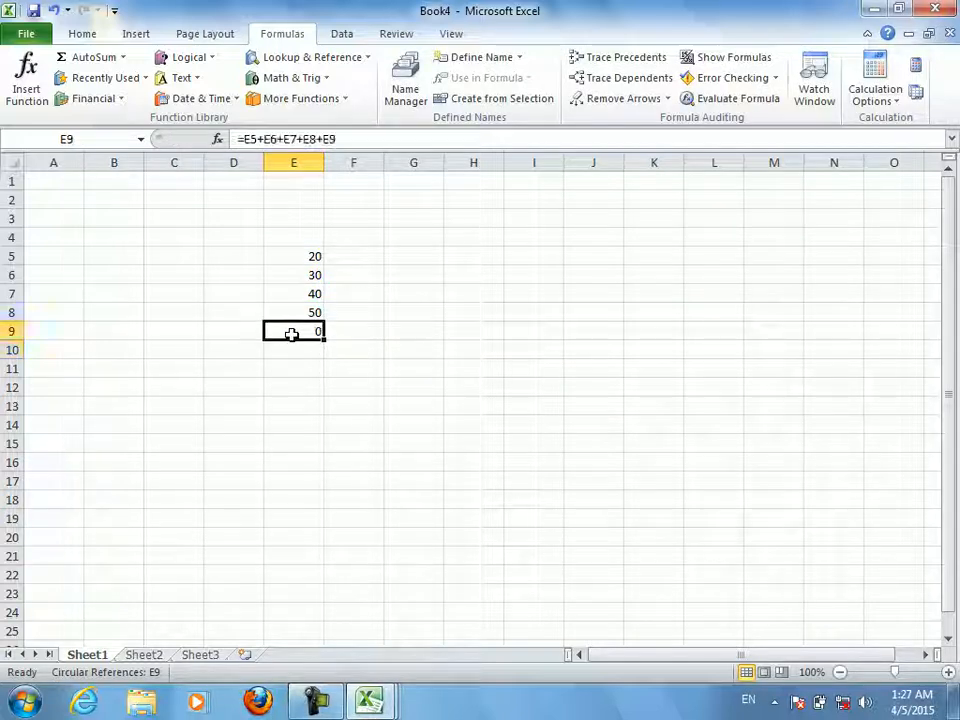
click(776, 79)
click(778, 80)
click(778, 80)
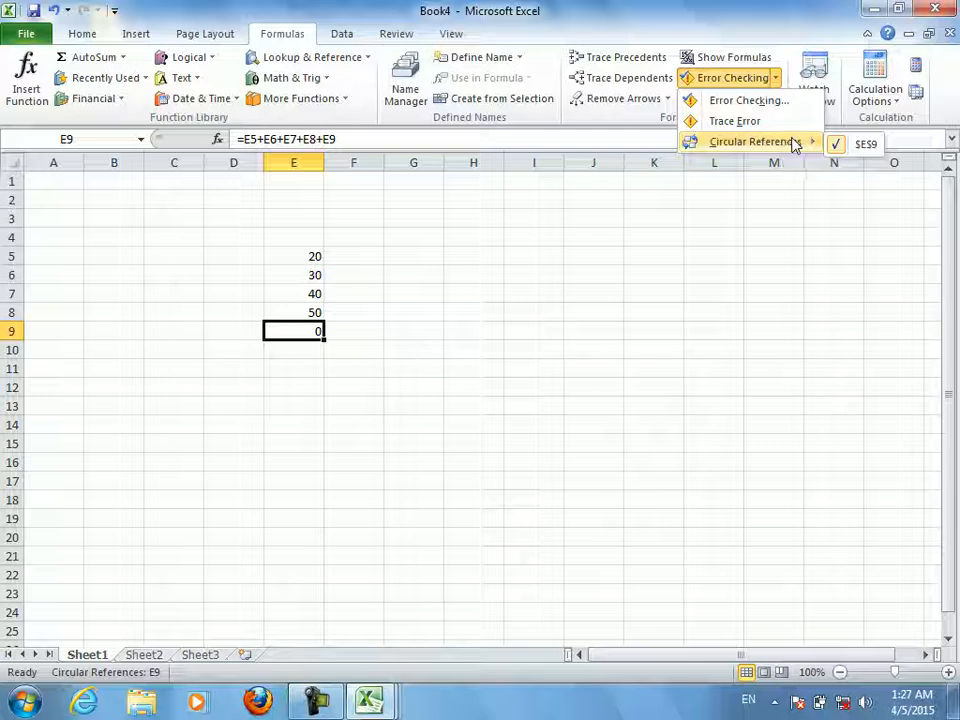
click(867, 148)
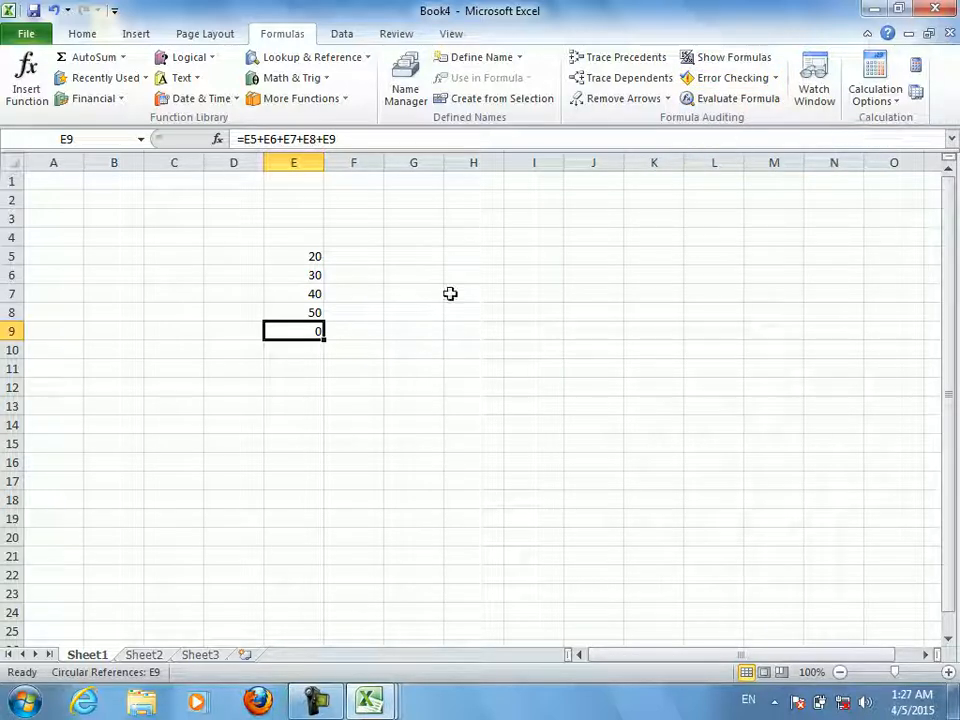
double_click(298, 331)
click(364, 331)
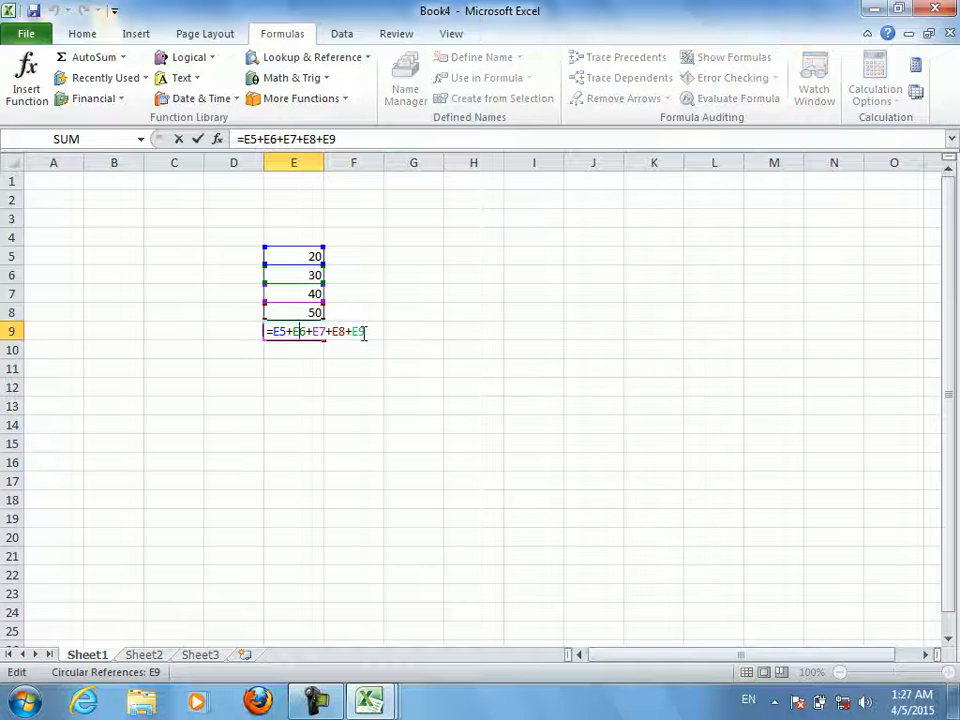
text(\)
key(Return)
key(Up)
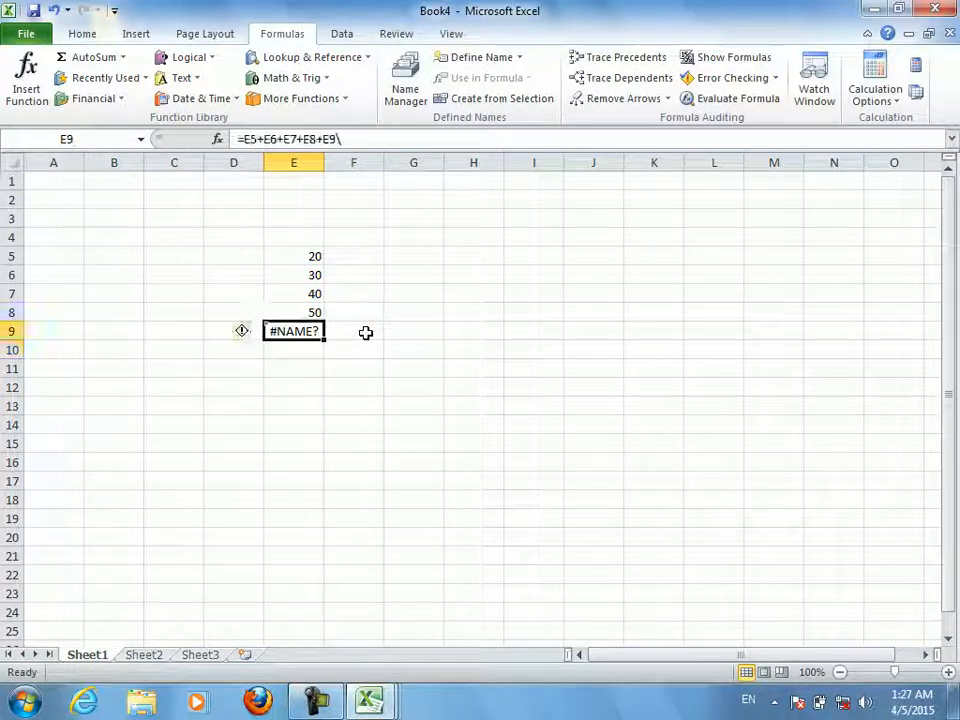
double_click(285, 330)
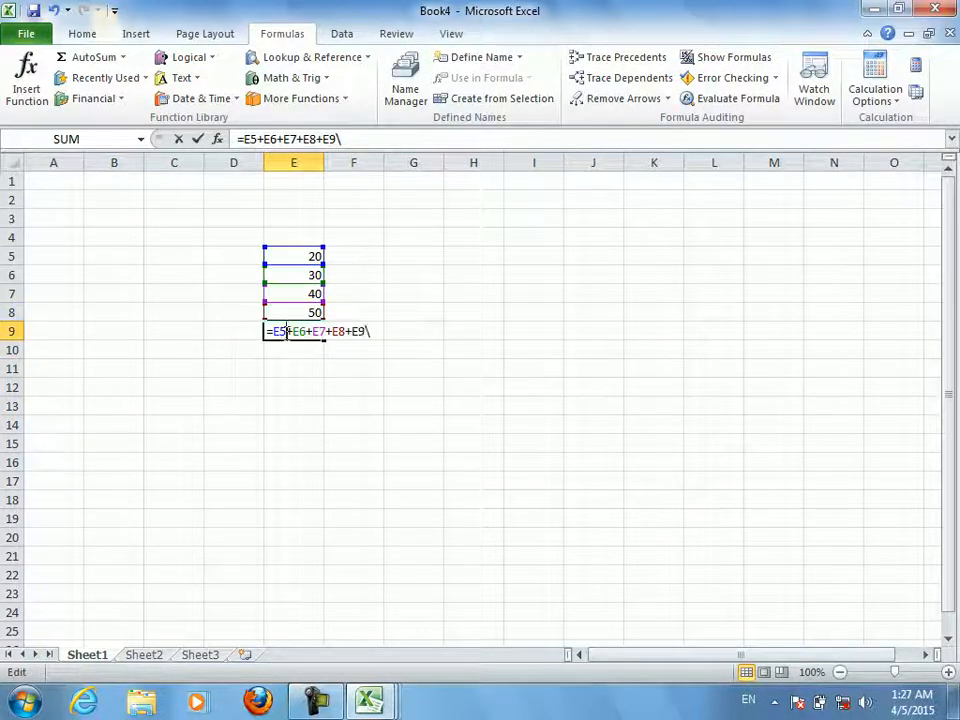
click(392, 330)
Remove the self-reference and stray backslash from the formula in E9, leaving =E5+E6+E7+E8
double_click(300, 330)
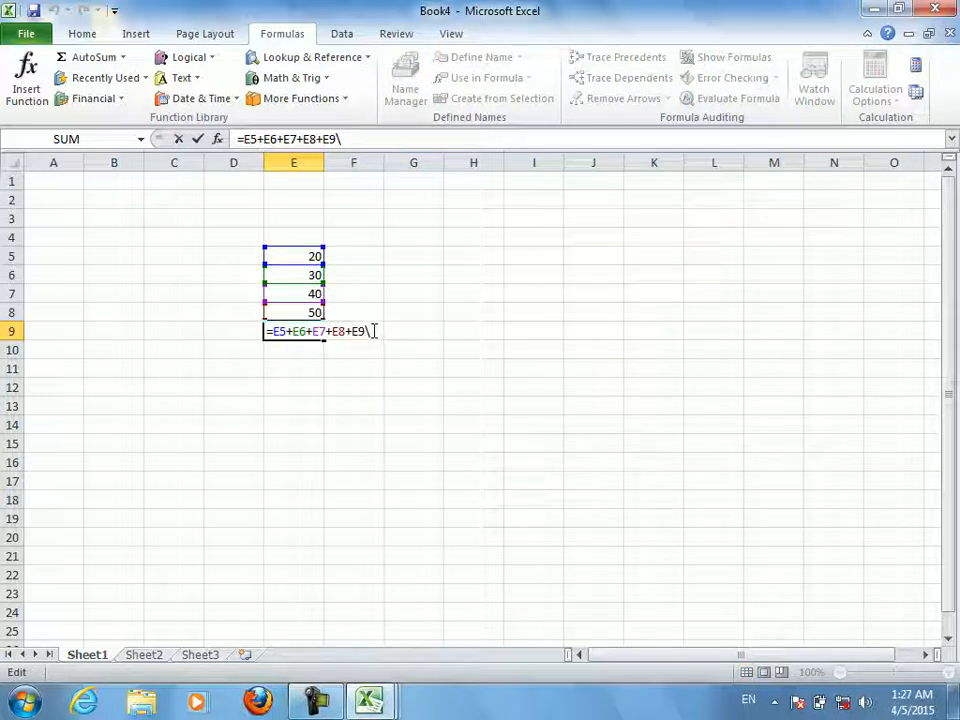
key(BackSpace)
key(BackSpace)
key(BackSpace)
key(BackSpace)
key(ctrl+Return)
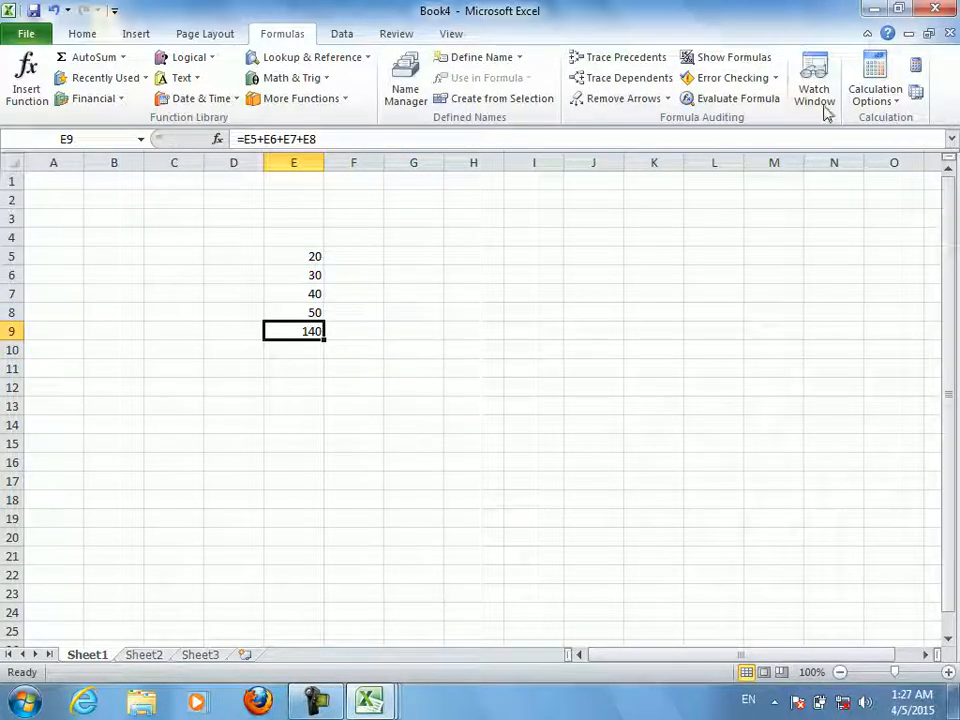
Evaluate the formula in cell E9 repeatedly through its calculation steps and close the evaluation
click(738, 99)
click(549, 420)
click(549, 420)
click(549, 420)
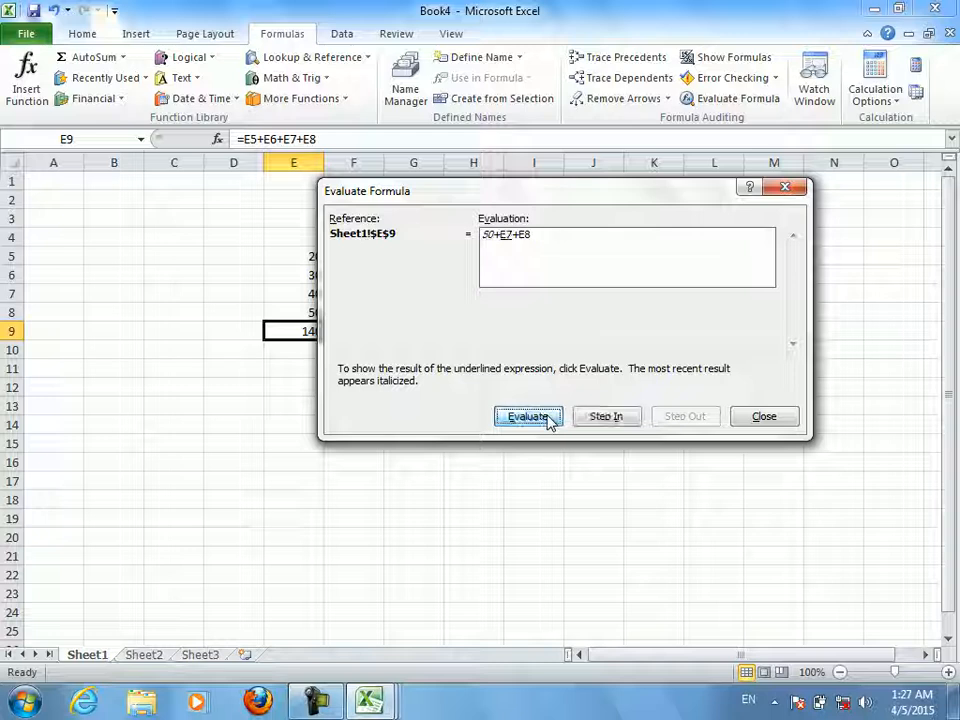
click(549, 420)
click(549, 420)
click(549, 420)
click(549, 420)
click(549, 420)
click(549, 420)
click(549, 420)
click(549, 420)
click(549, 420)
click(549, 420)
click(549, 420)
click(790, 416)
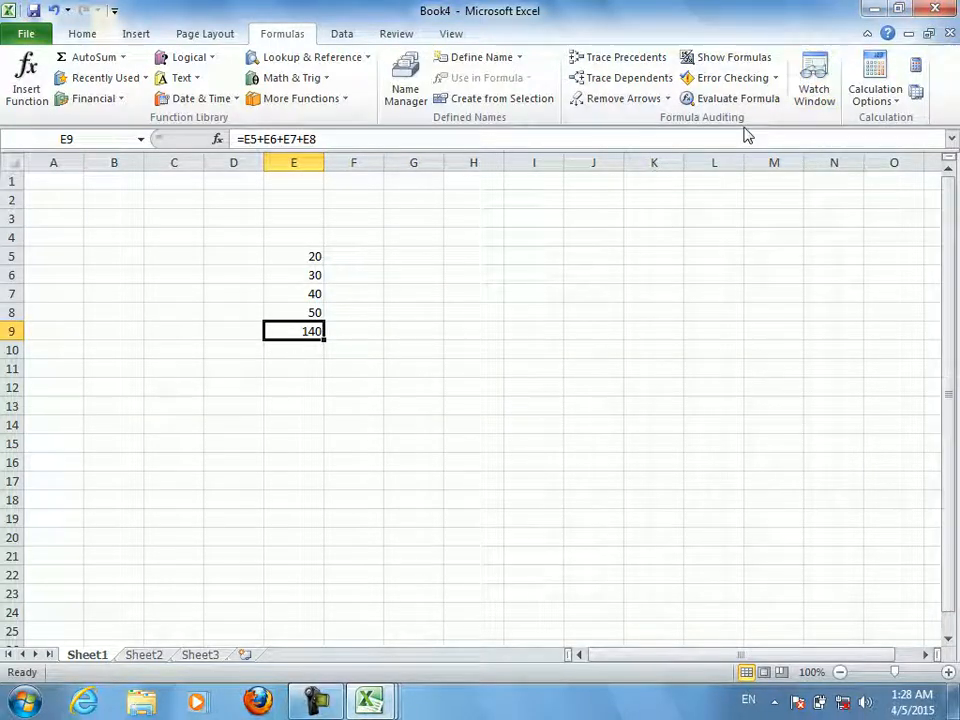
Add a watch for cell E9 (=Sheet1!$E$9) in the Watch Window
click(813, 106)
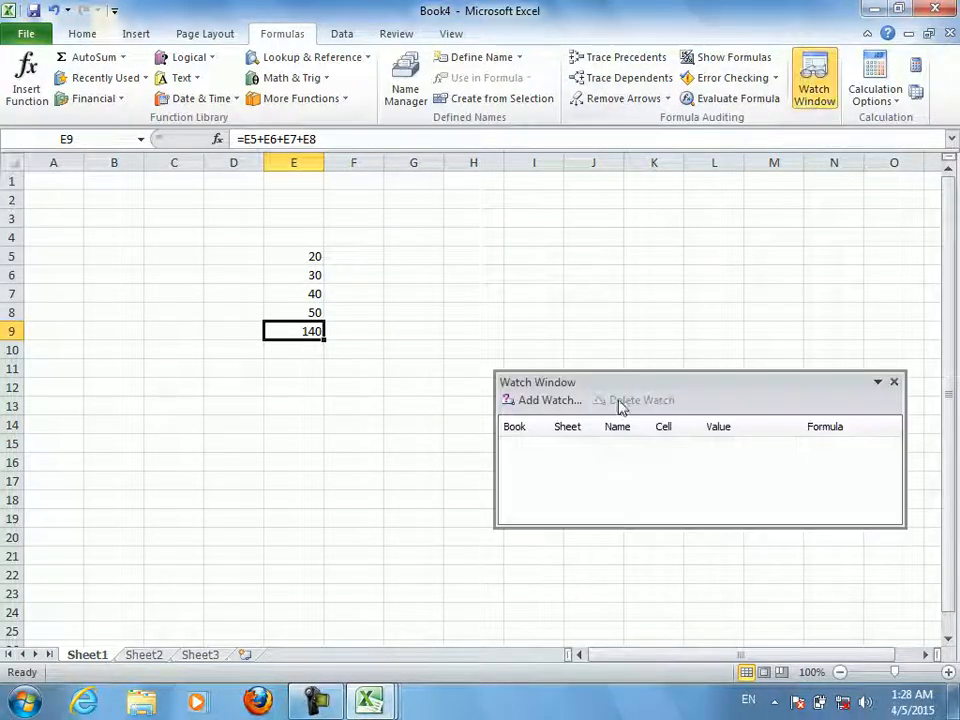
click(517, 402)
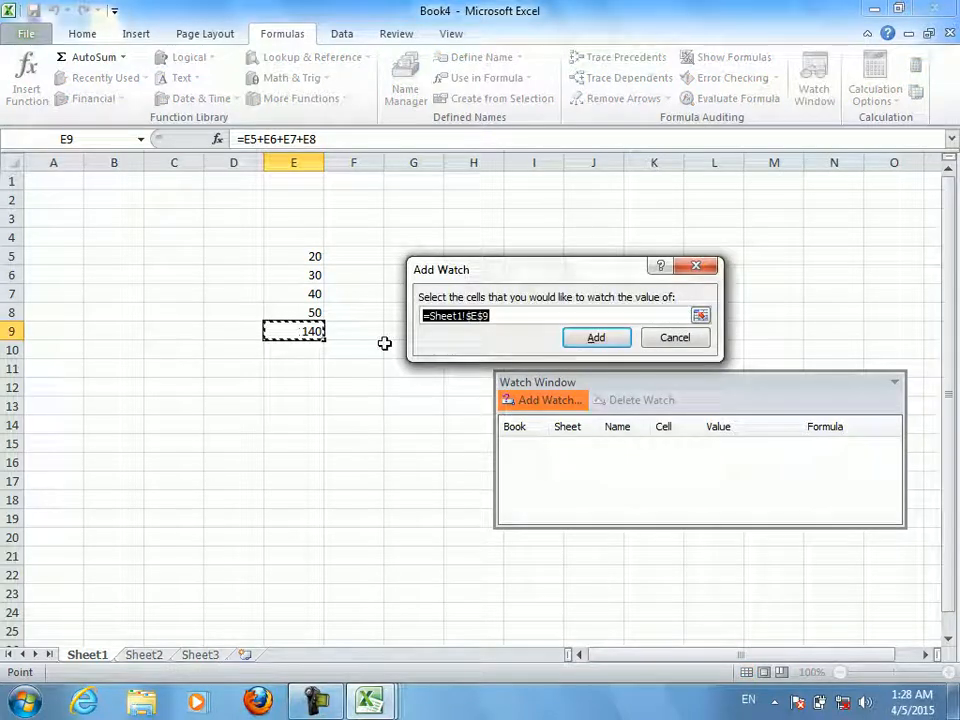
click(600, 338)
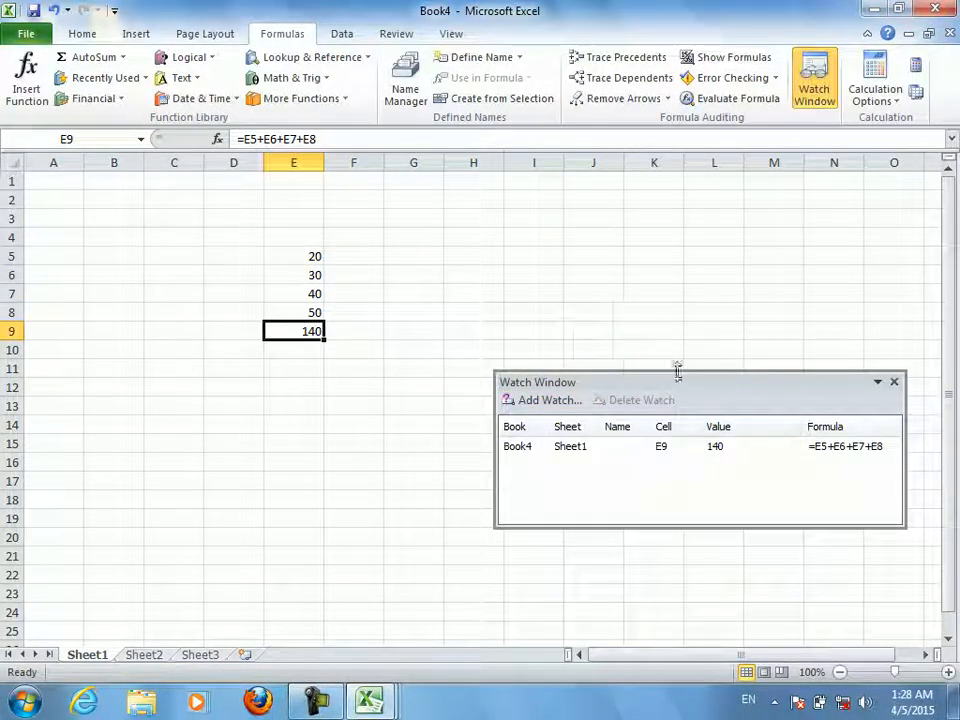
Move the Watch Window higher over the sheet, widen it, and select the watch entry for E9
drag(623, 382, 426, 228)
drag(705, 294, 837, 298)
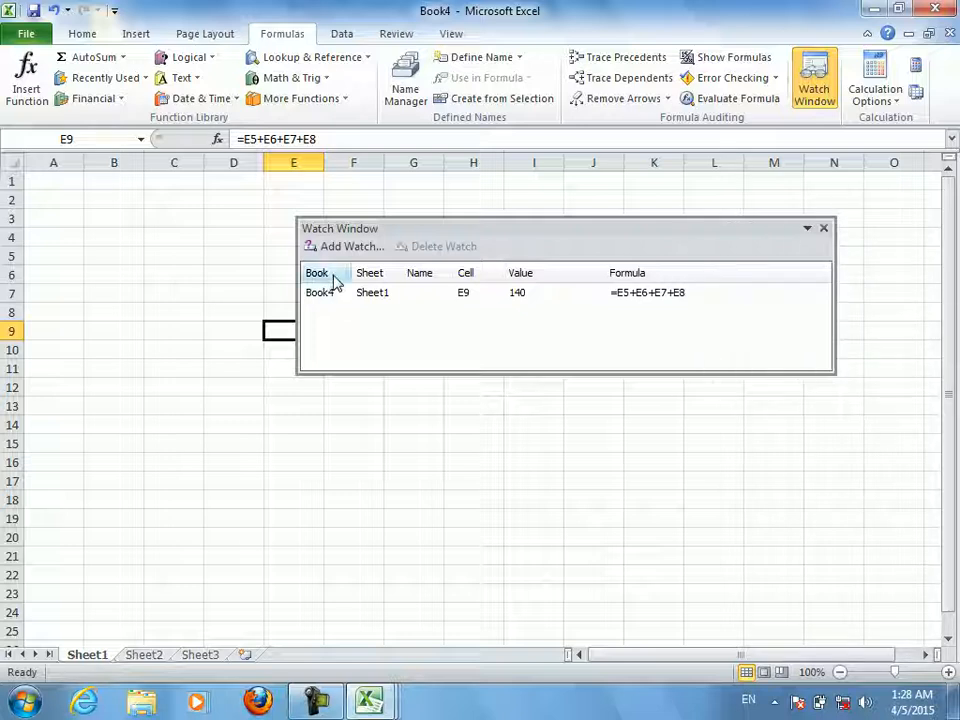
click(380, 295)
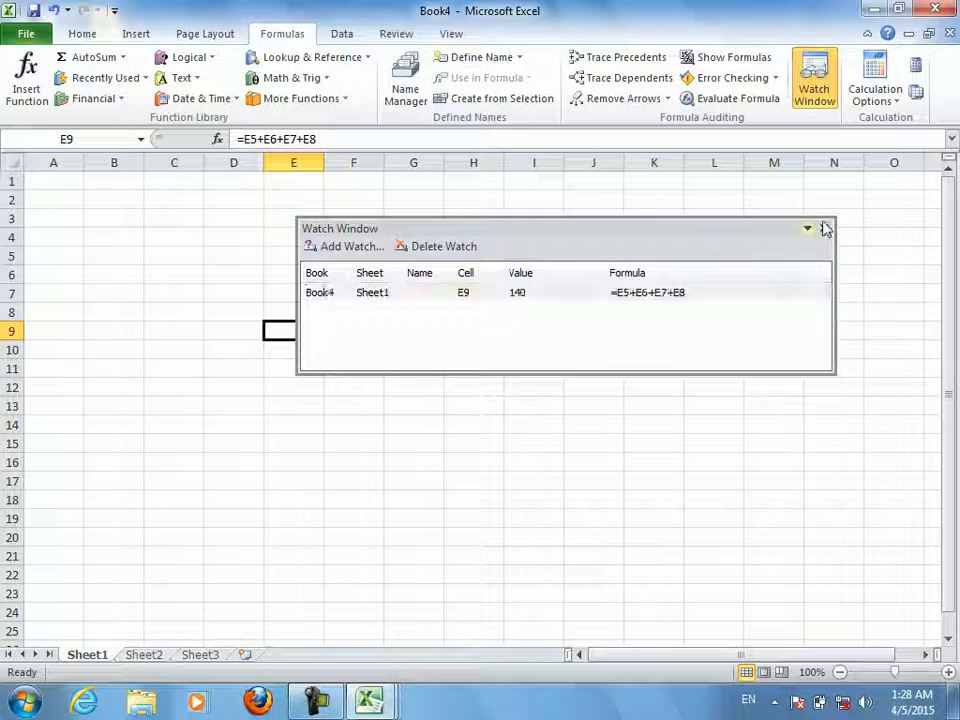
Close the Watch Window and view the available calculation modes
click(824, 229)
click(884, 99)
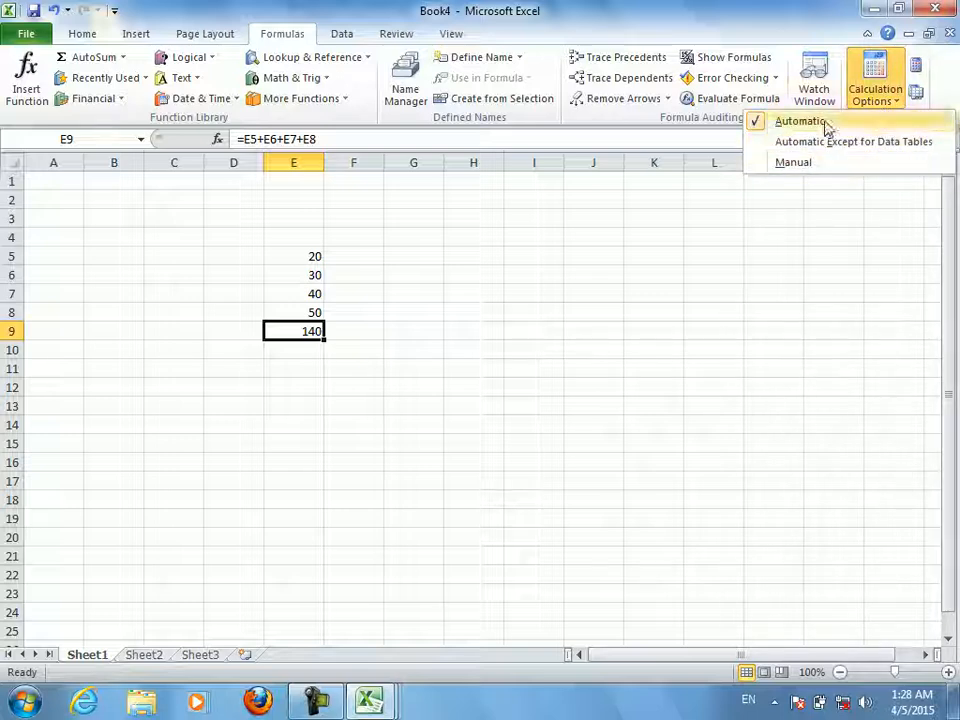
click(349, 316)
Replace the numbers in E5:E8 with 4000, 5000, 6000 and 7000 to test automatic calculation
click(307, 262)
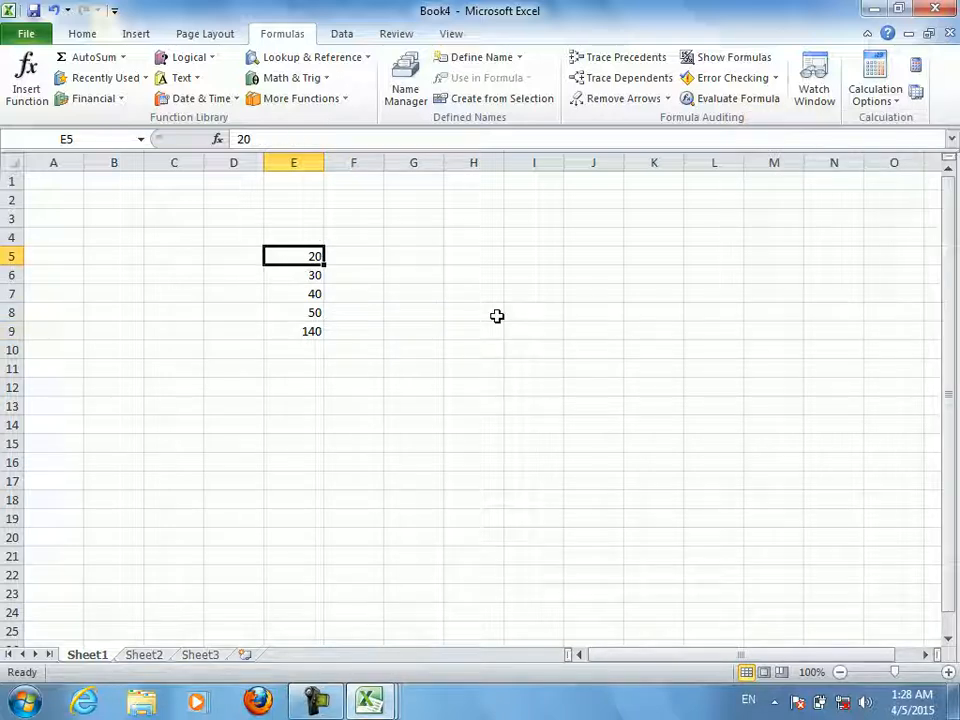
text(4000)
key(Return)
text(5000)
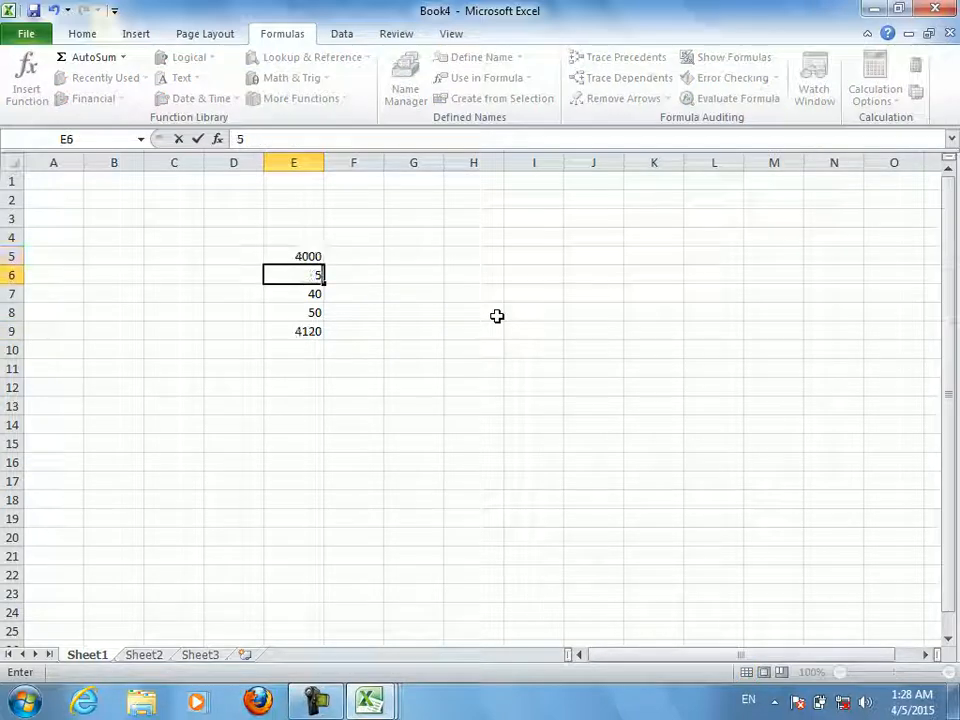
key(Return)
text(6000)
key(Return)
text(7000)
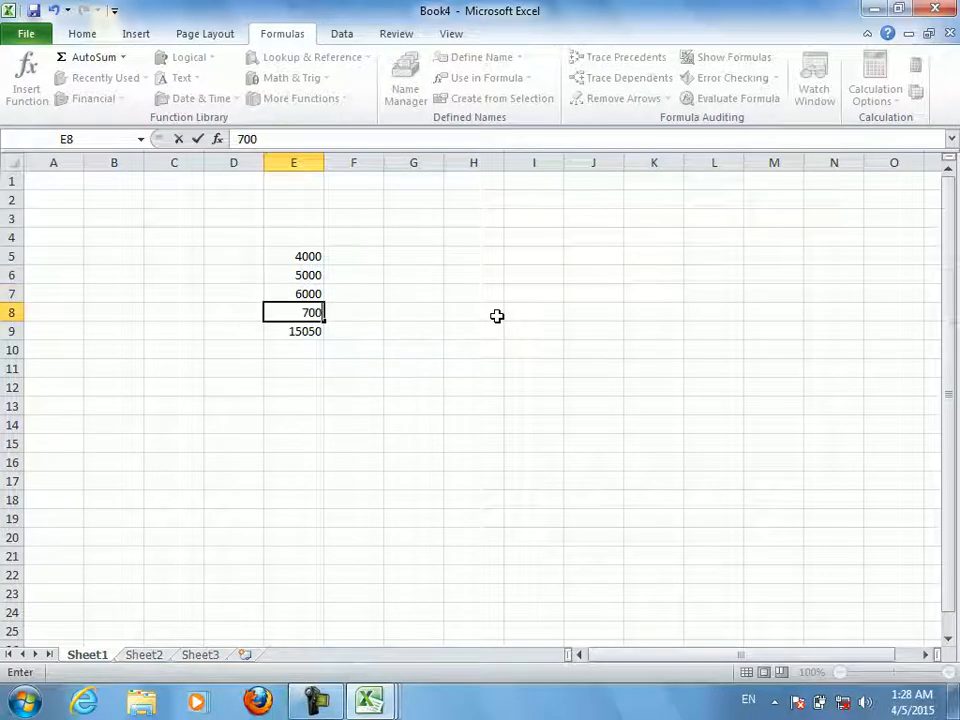
key(Return)
Replace the values in E5:E8 with 300, 200, 500 and 600, and check the E9 entry in the Watch Window
key(Up)
key(Up)
key(Up)
key(Up)
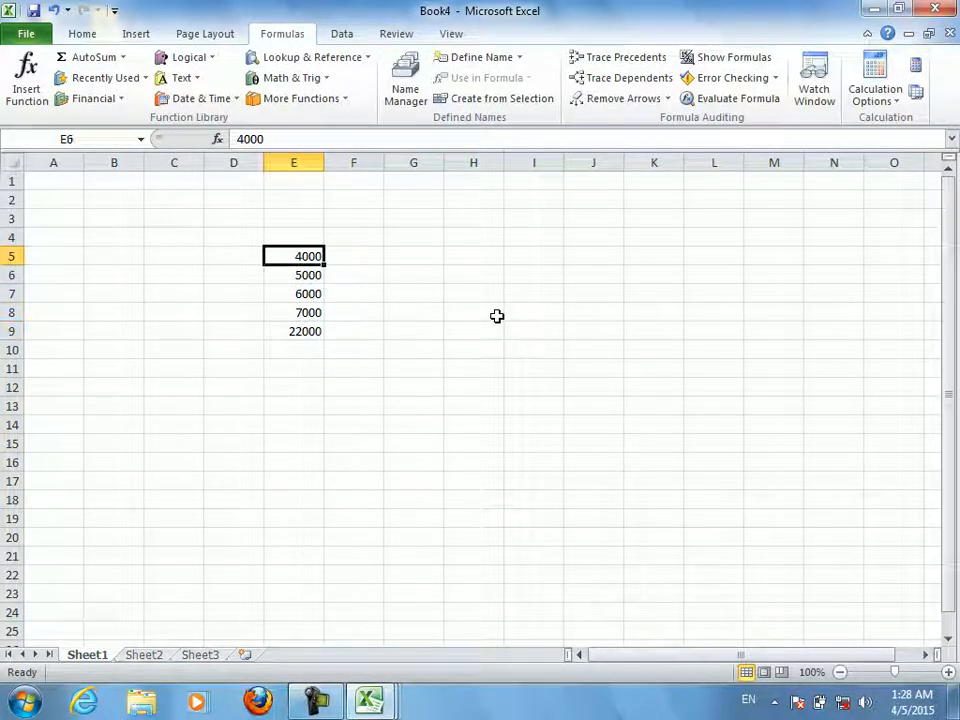
text(300)
key(Return)
text(200)
key(Return)
text(500)
key(Return)
text(600)
key(Return)
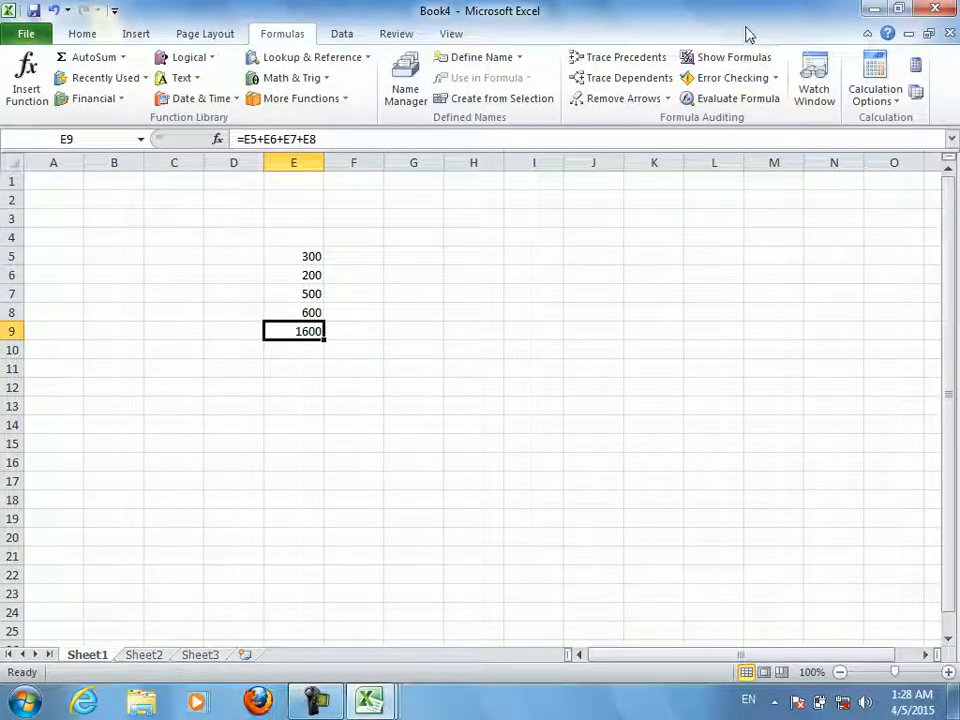
click(818, 92)
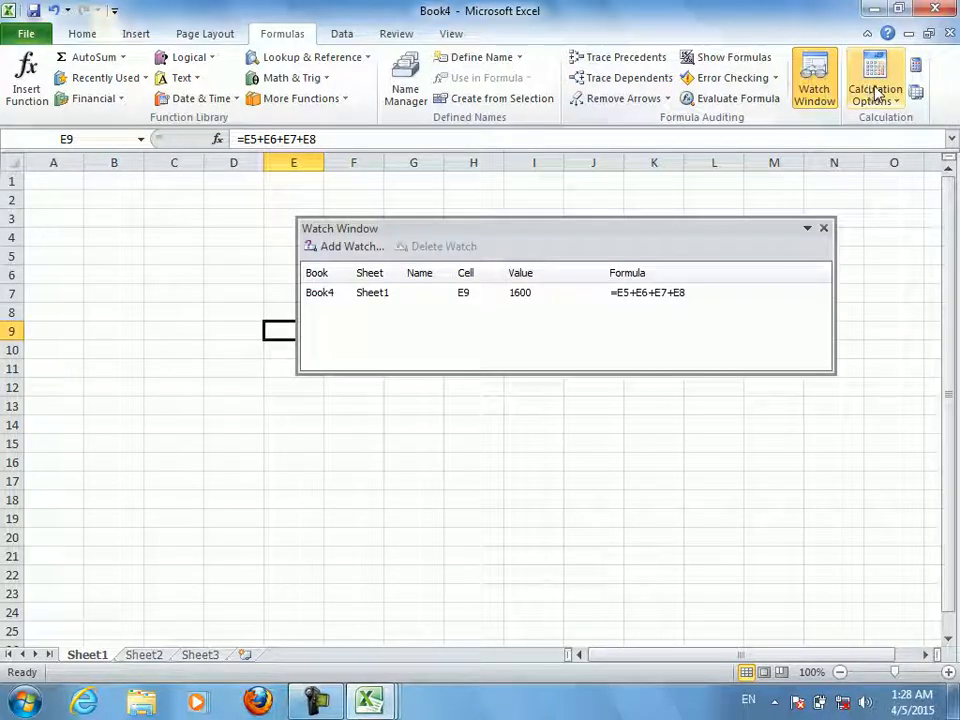
click(824, 228)
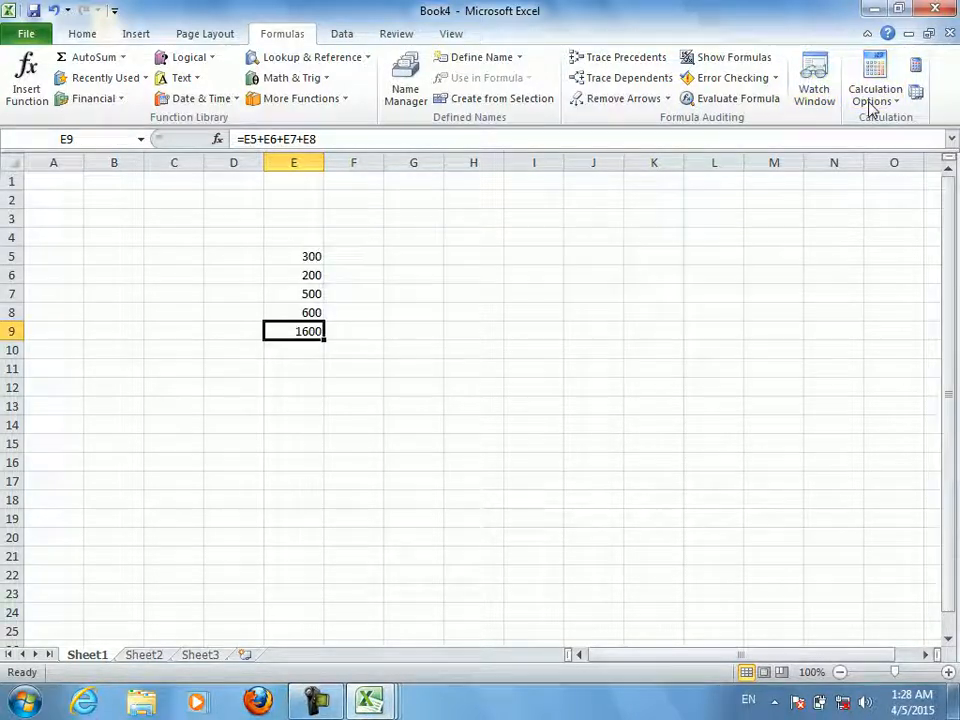
Set the calculation mode to Manual and enter 20, 10, 40 and 60 in cells E5:E8
click(871, 104)
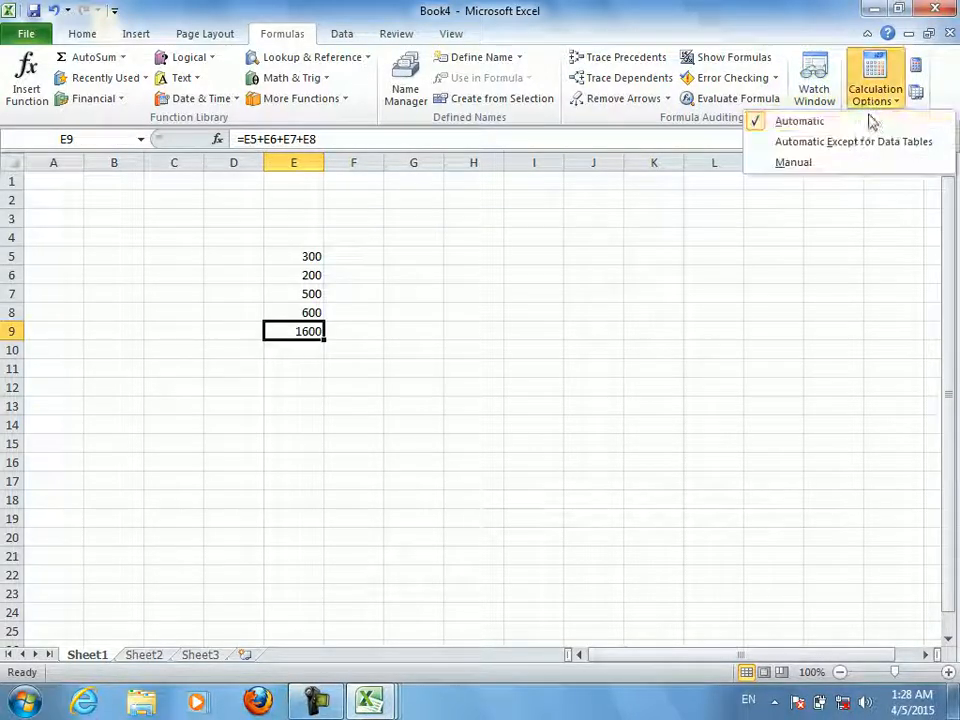
click(826, 168)
click(304, 256)
text(2)
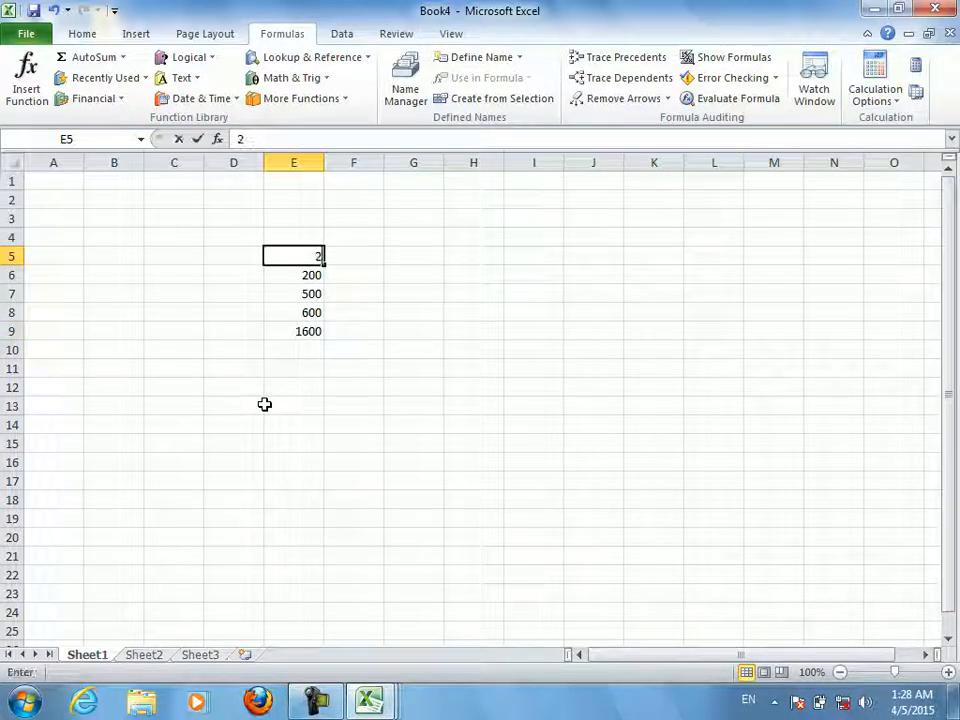
text(0)
key(Return)
text(10)
key(Return)
text(40)
key(Return)
text(0)
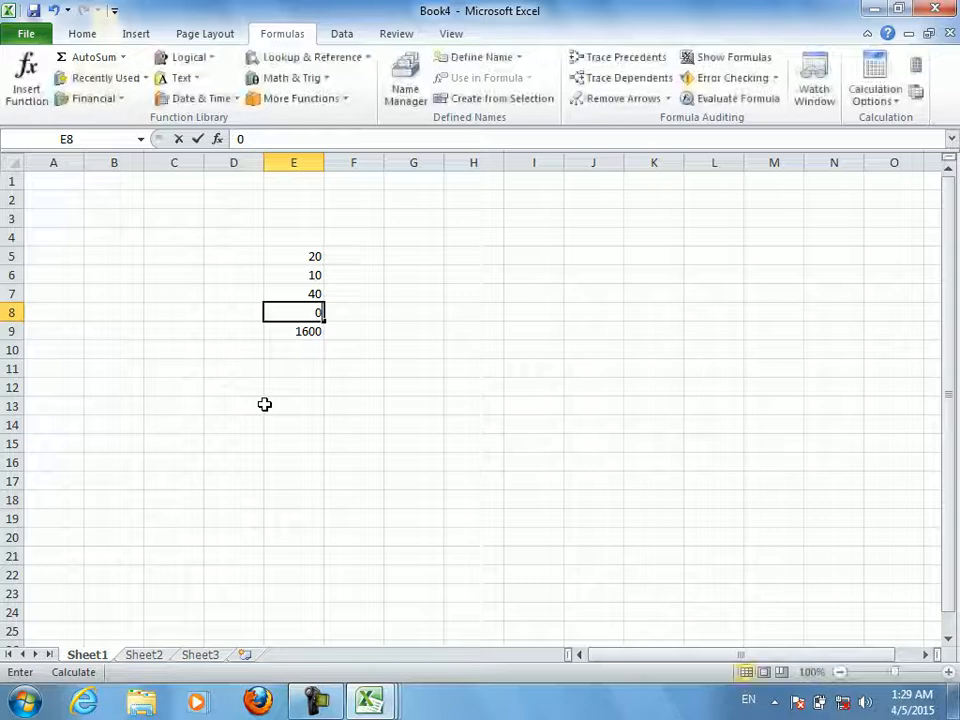
key(BackSpace)
text(60)
key(Return)
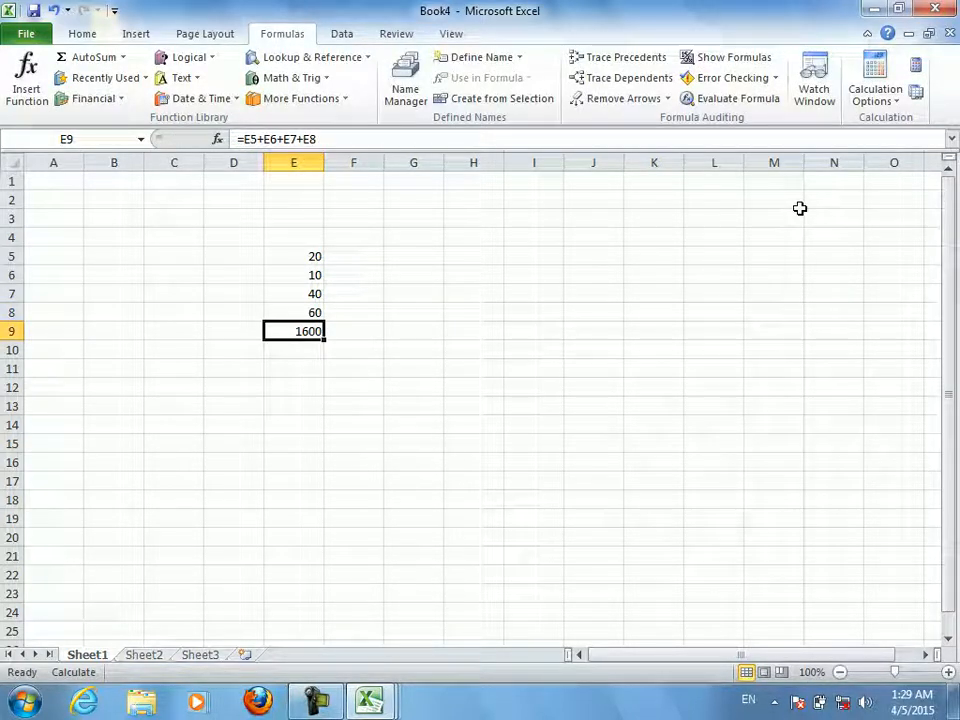
Recalculate the workbook and set the calculation mode to Automatic Except for Data Tables
click(918, 68)
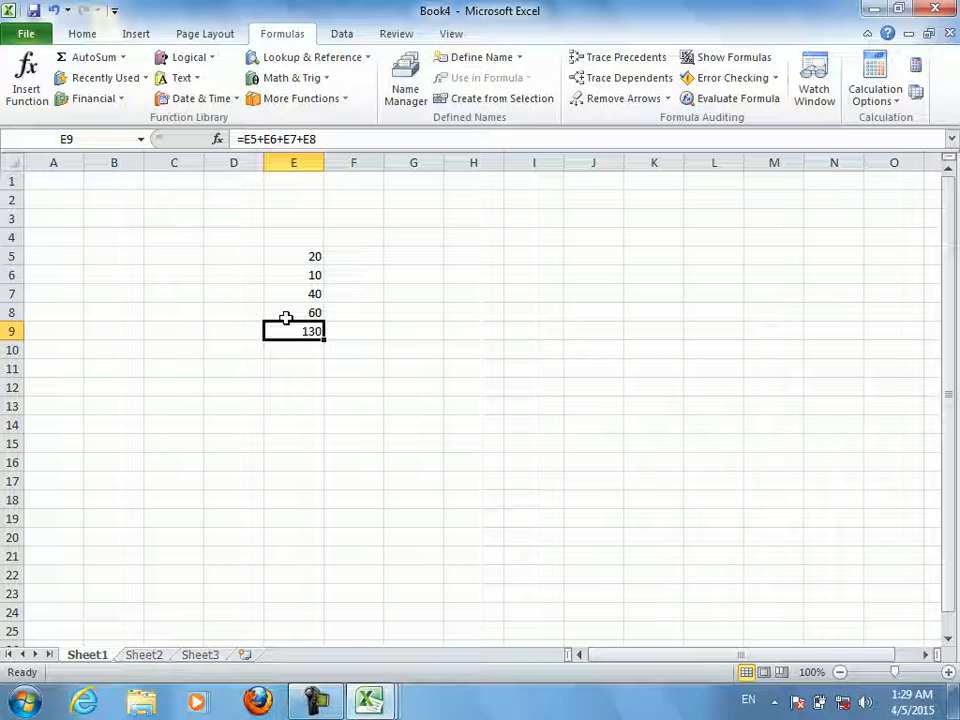
click(872, 88)
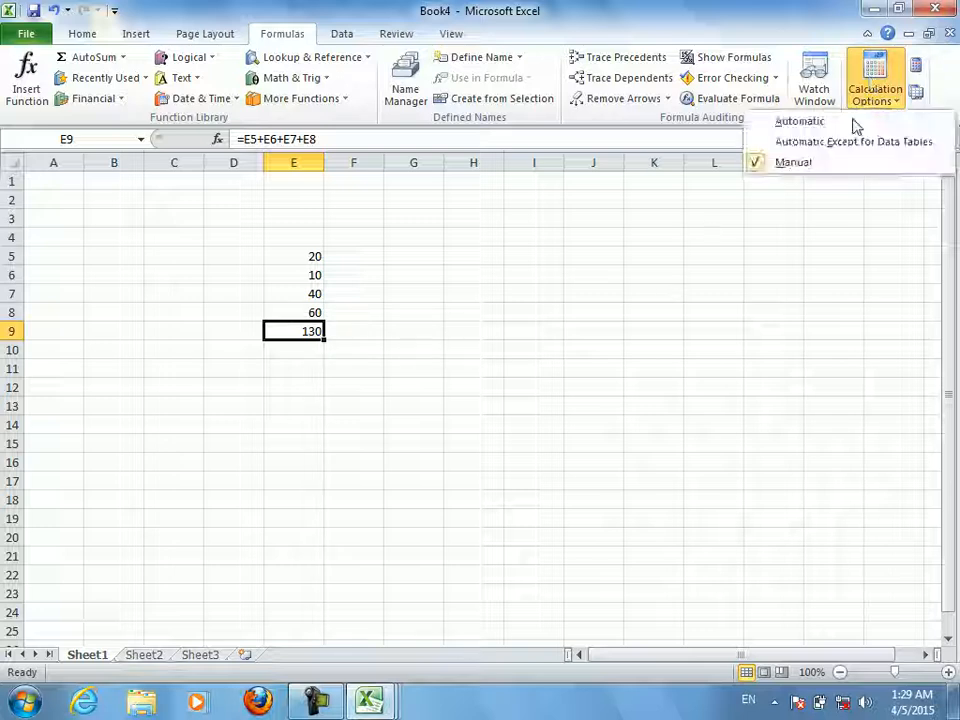
click(900, 145)
click(877, 94)
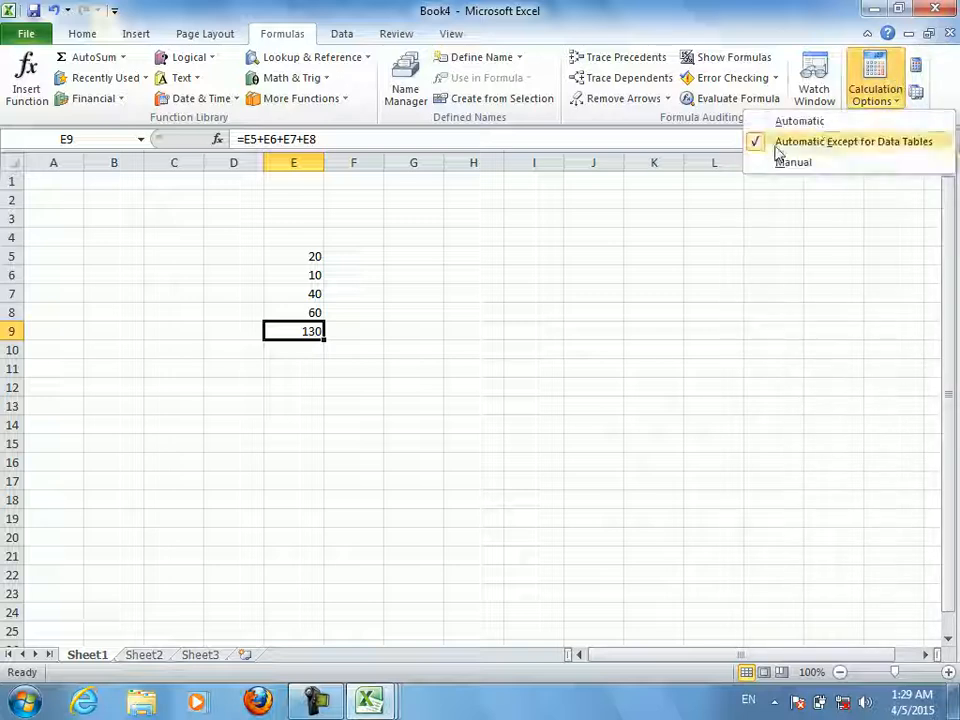
Enter 400, 500, 600 and 700 in cells E5:E8
click(276, 259)
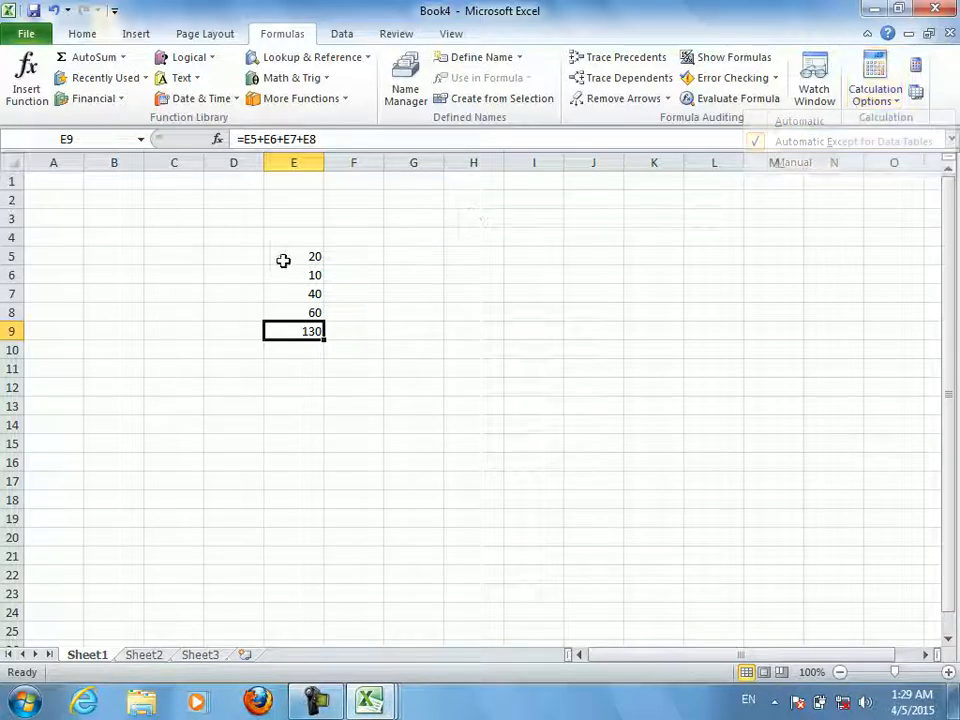
text(400)
key(Return)
text(500)
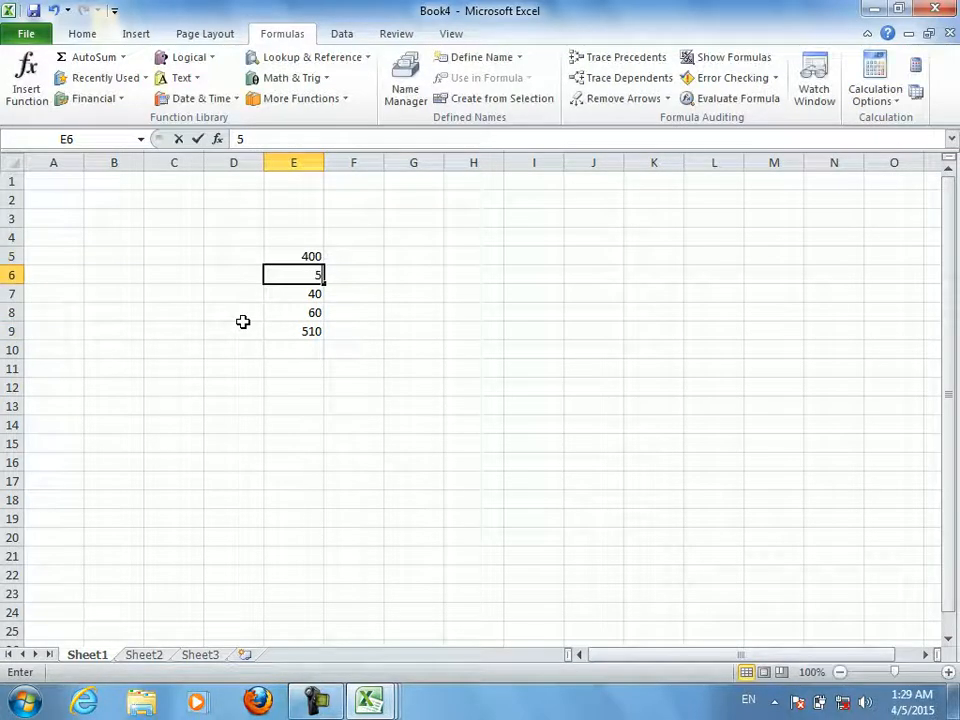
key(Return)
text(600)
key(Return)
text(700)
key(Return)
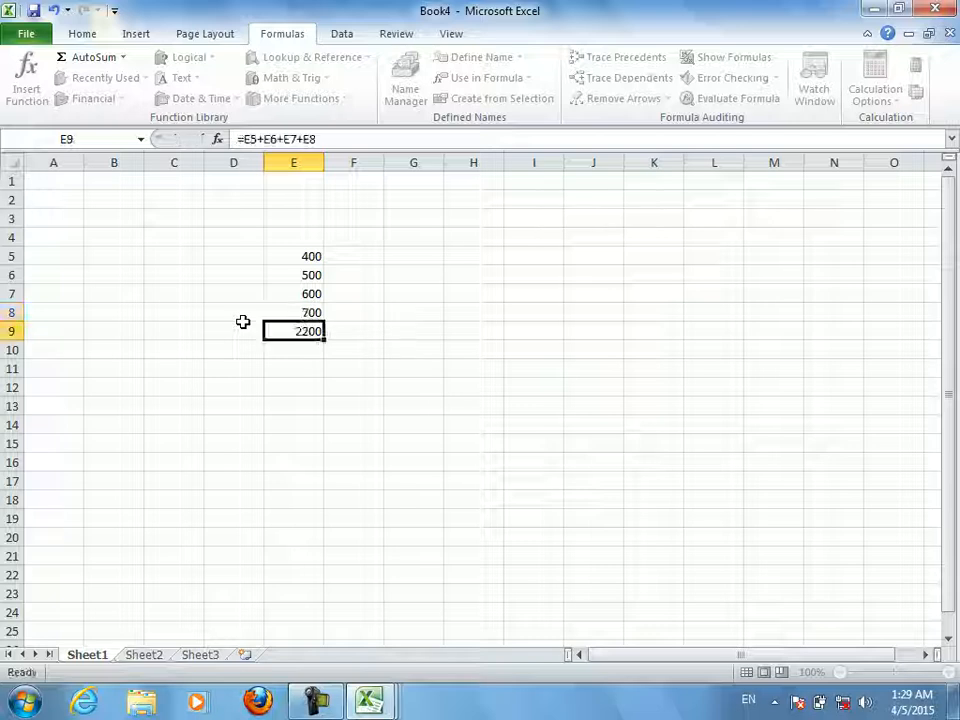
Enter the column headings Name, Salary, Month and Year in cells A1:D1
click(62, 201)
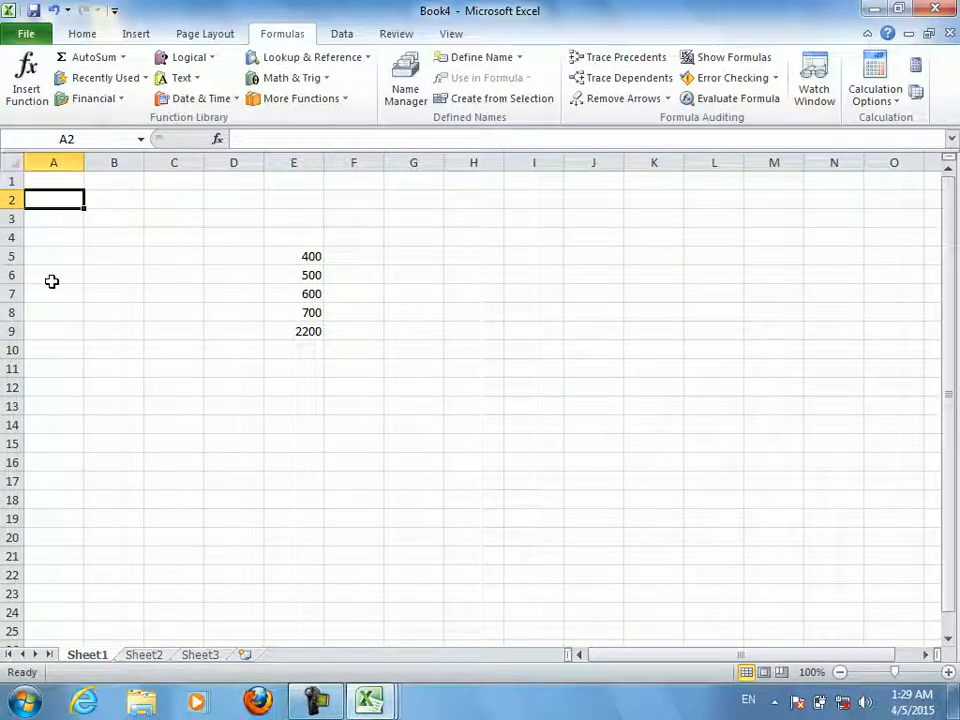
key(Up)
text(Name)
key(Tab)
text(Sala)
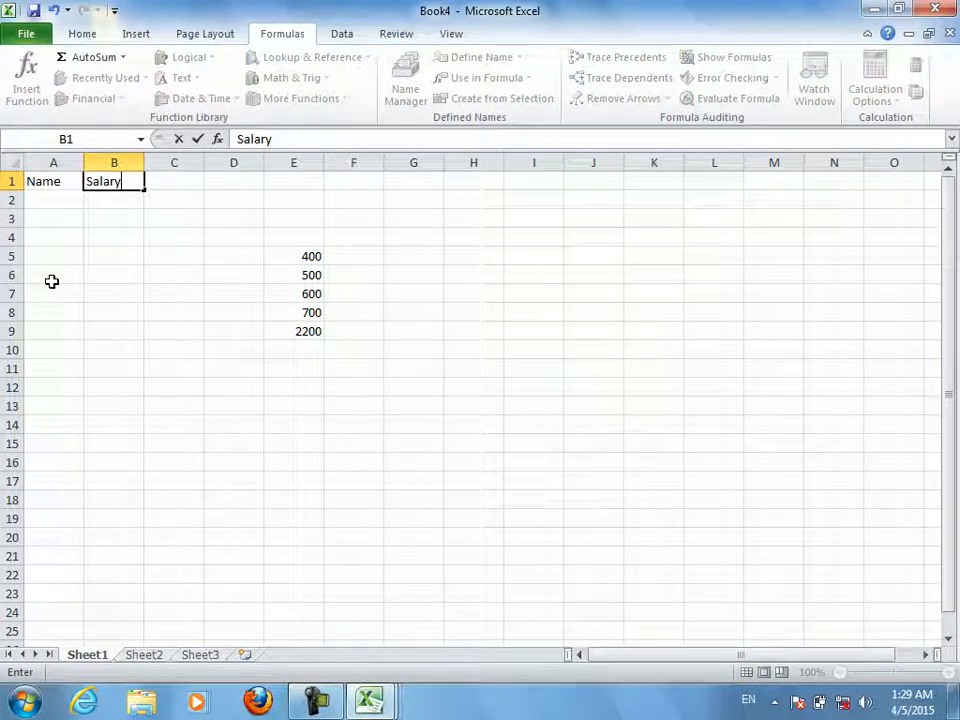
text(ry)
key(Return)
key(Up)
key(Right)
text(Mo)
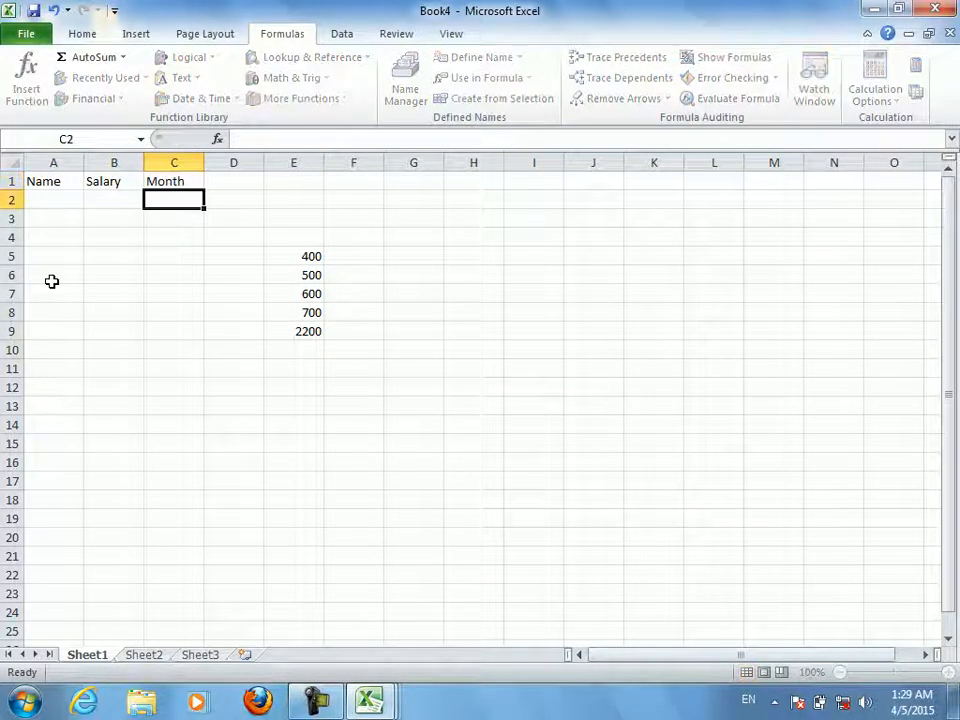
key(Tab)
text(Year)
key(Return)
Enter three people's names below the Name heading, in cells A3:A5
key(Home)
key(Down)
text(omer)
key(Return)
text(zah)
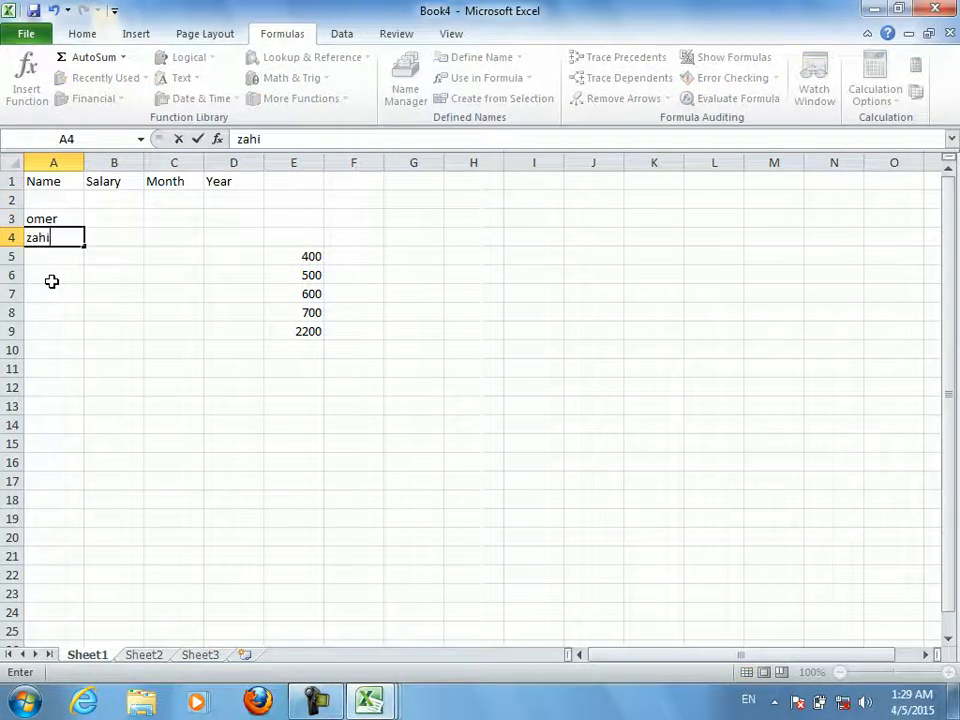
text(i)
key(Return)
key(Up)
text(Zahid)
key(Return)
text(khan)
key(Return)
Enter the salaries 400, 500 and 600 in cells B3:B5
key(Up)
key(Up)
key(Up)
key(Up)
key(Right)
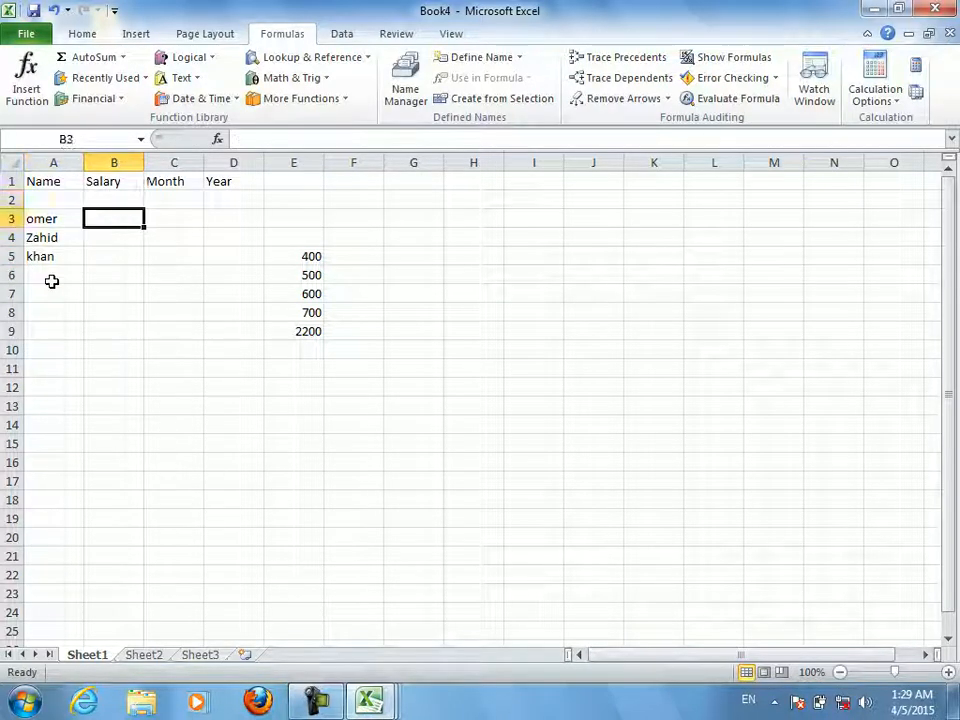
key(Down)
text(4000)
key(Return)
text(5000)
key(Return)
key(Up)
text(500)
key(Return)
text(600)
key(Return)
text(700)
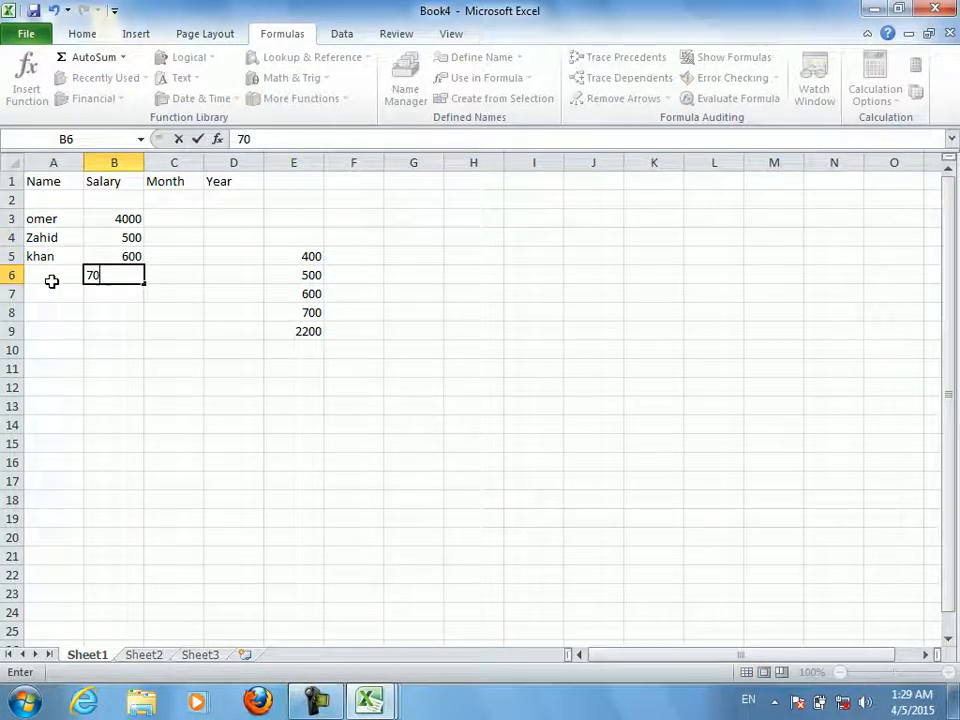
key(Escape)
key(Up)
key(Up)
key(Up)
text(400)
Enter 30 in C2 below Month and 365 in D2 below Year
key(Up)
key(Right)
text(30)
key(Right)
text(365)
key(Return)
key(Up)
key(Right)
Enter the formula =G1*G2 in cell B2, multiplying two empty cells
key(Left)
key(Left)
key(Left)
text(=)
key(Right)
key(Right)
key(Right)
key(Right)
key(Right)
key(Up)
text(*)
key(Right)
key(Right)
key(Right)
key(Right)
key(Right)
key(Return)
key(Up)
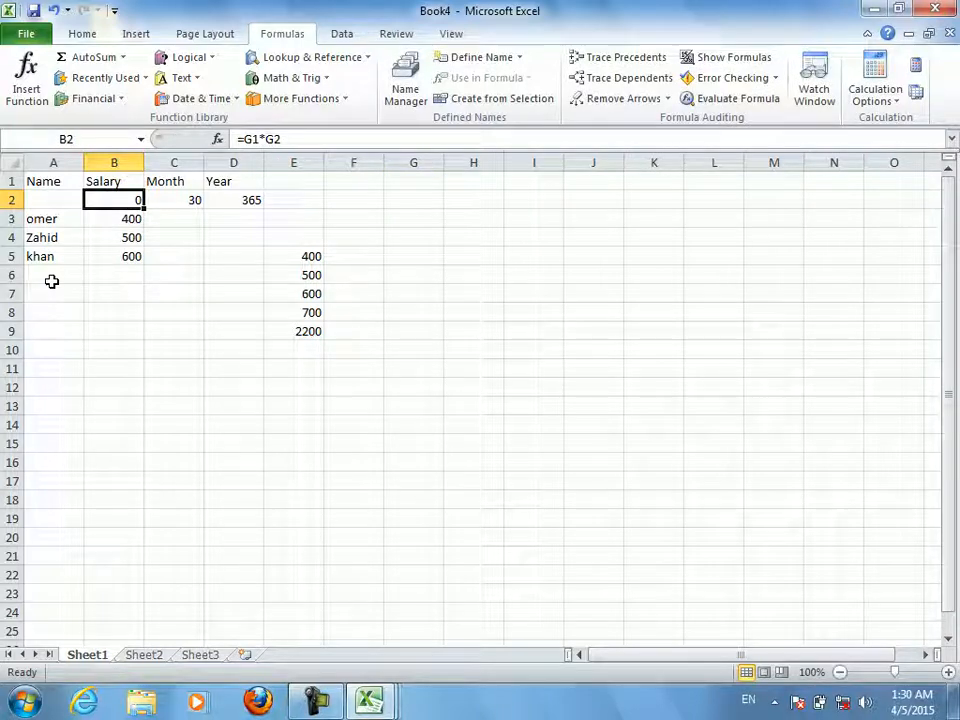
Select the range B2:D5 and bring up the data commands
key(shift+Right)
key(shift+Right)
key(shift+Right)
key(shift+Down)
key(shift+Left)
key(shift+Down)
key(shift+Down)
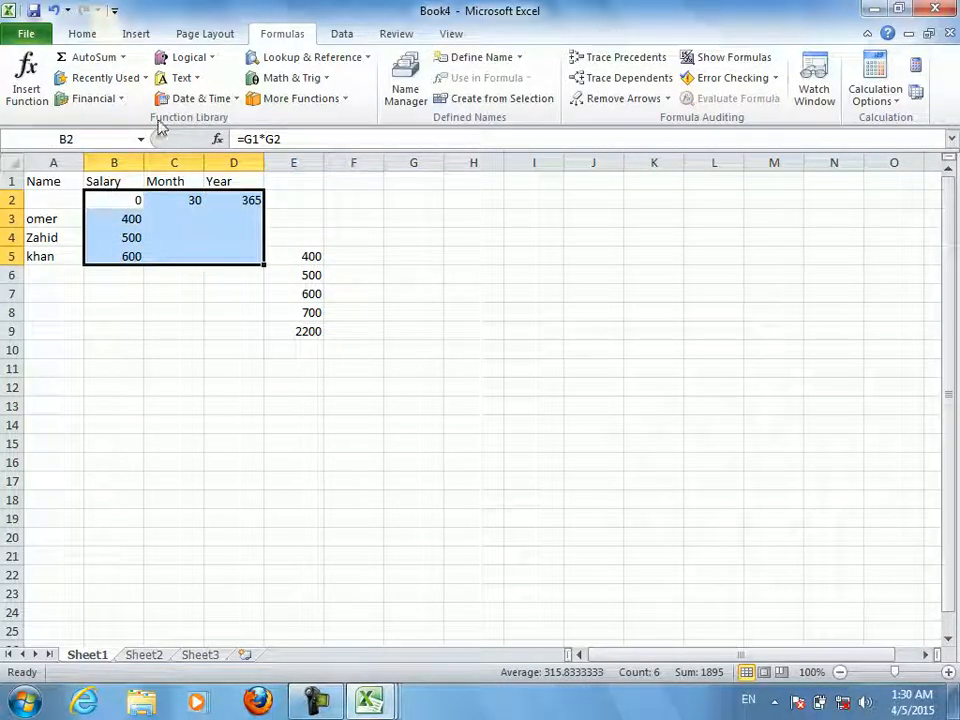
click(340, 34)
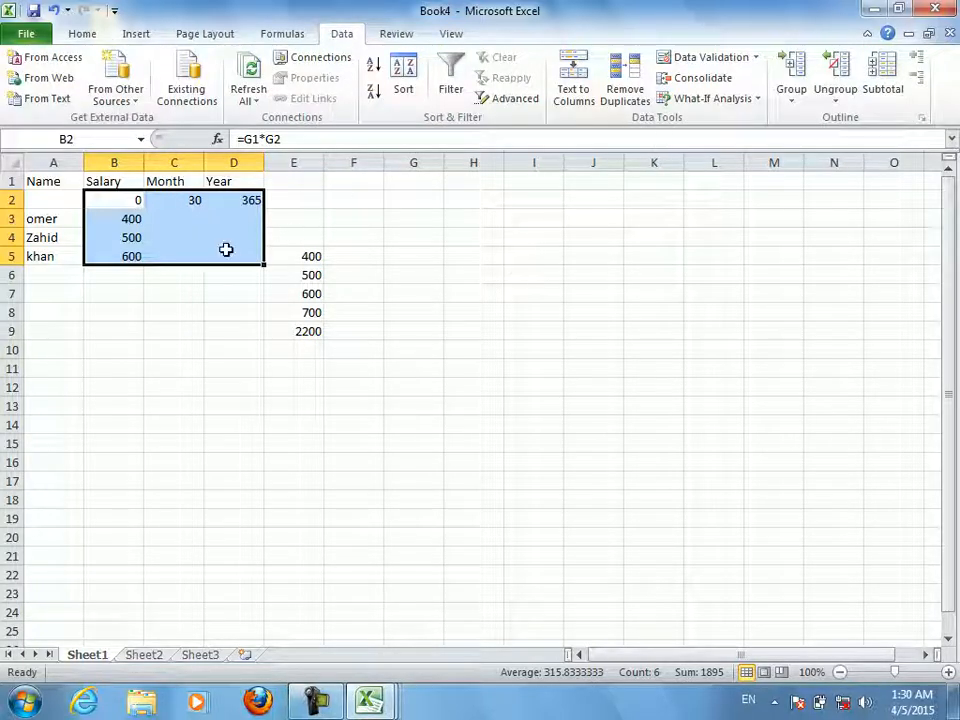
Review the formula in B2, the salaries in B3:B5, and the month and year values in C2 and D2
click(138, 203)
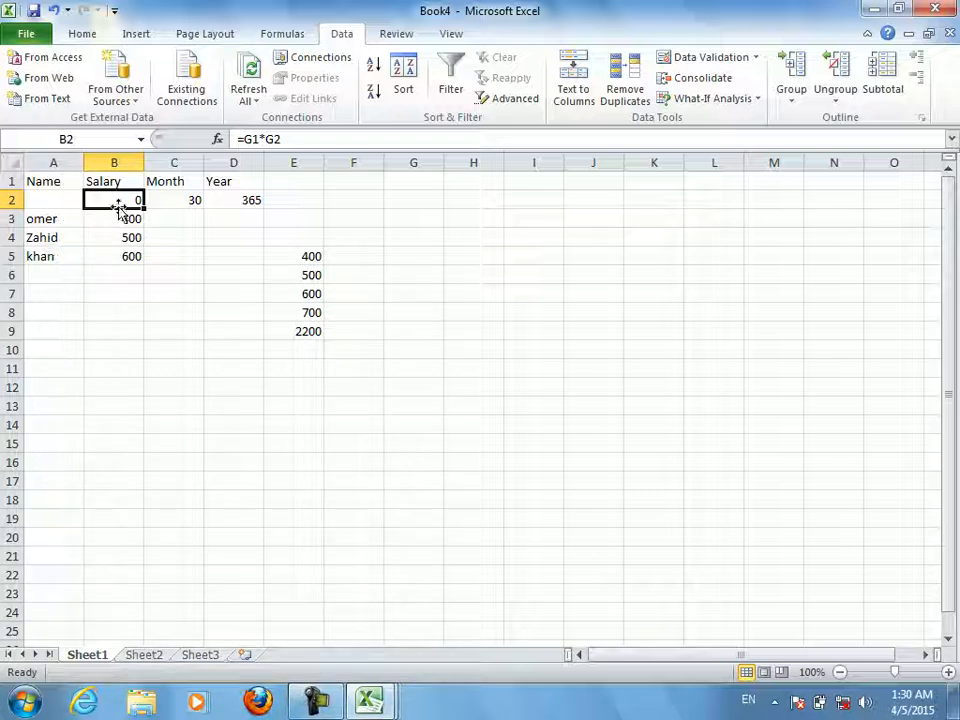
drag(125, 216, 120, 259)
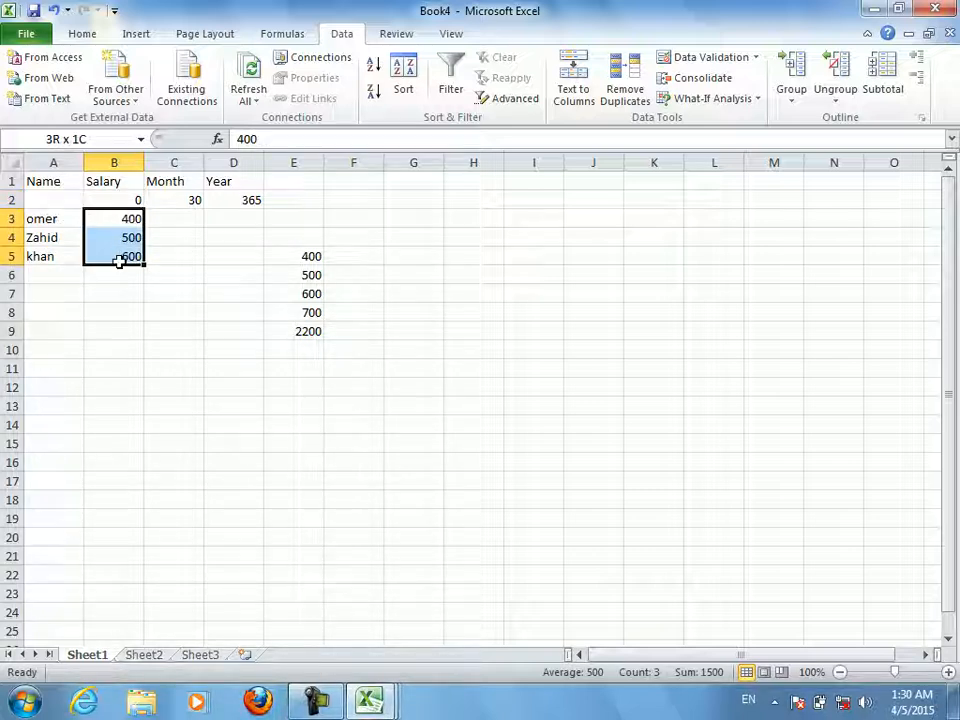
click(183, 200)
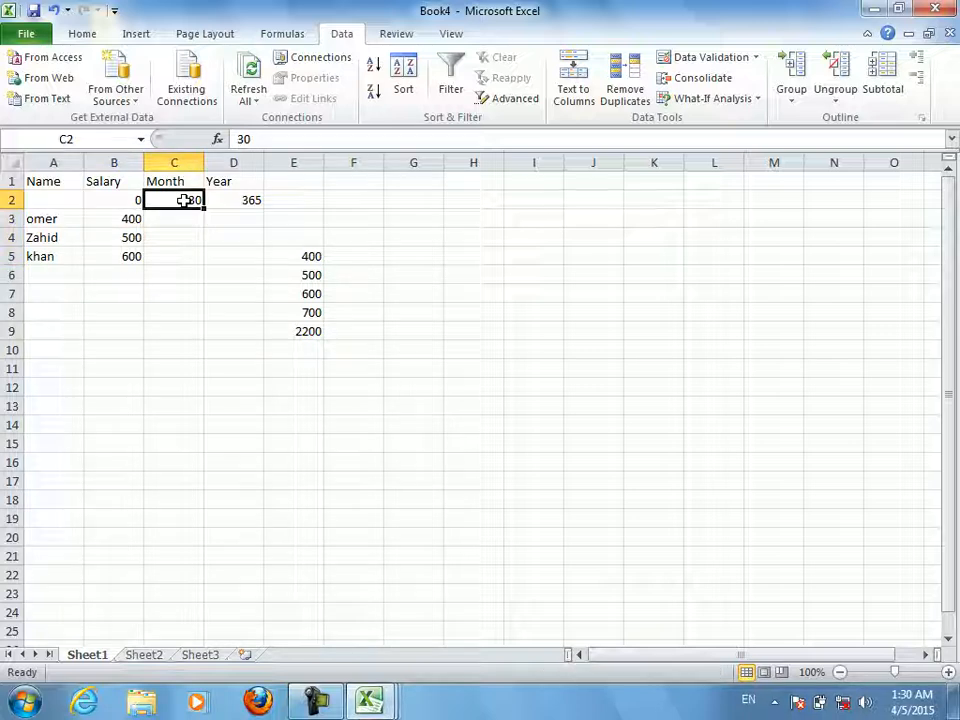
click(251, 200)
text(365)
key(Return)
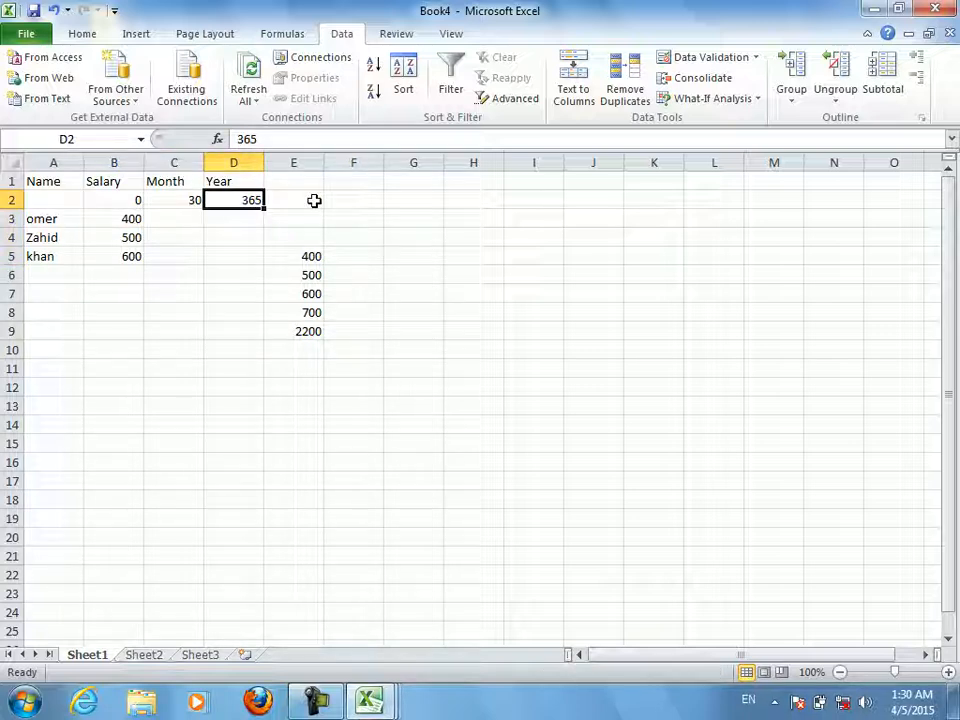
Re-enter the formula =G1*G2 in cell B2 by pointing to G1 and G2
click(133, 199)
text(=)
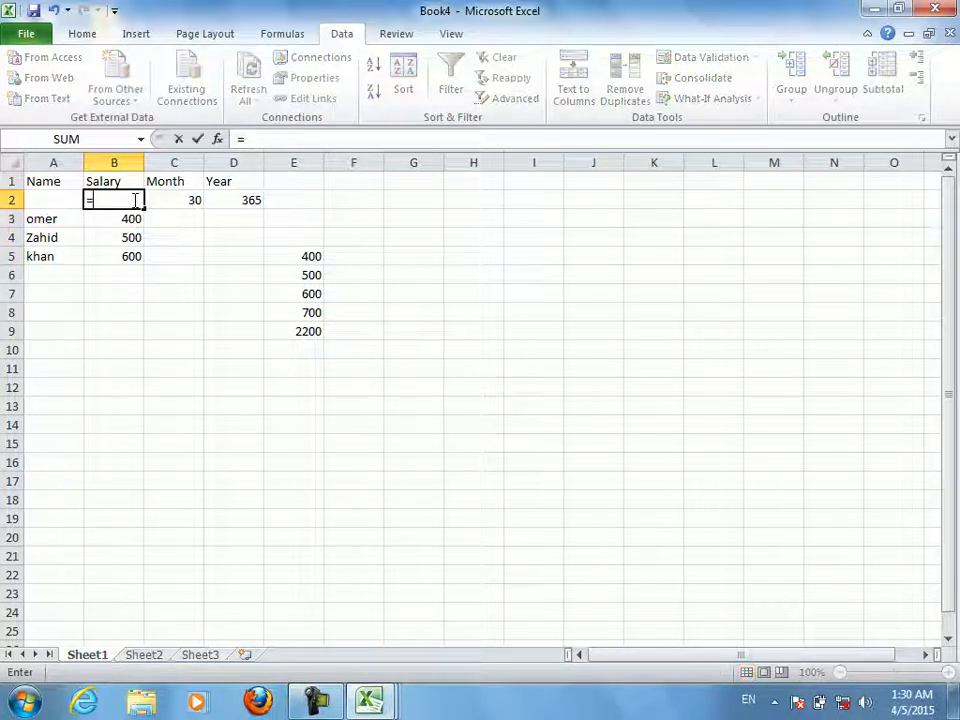
key(Right)
key(Right)
key(Right)
key(Right)
key(Right)
key(Up)
text(*)
key(Right)
key(Right)
key(Right)
key(Right)
key(Right)
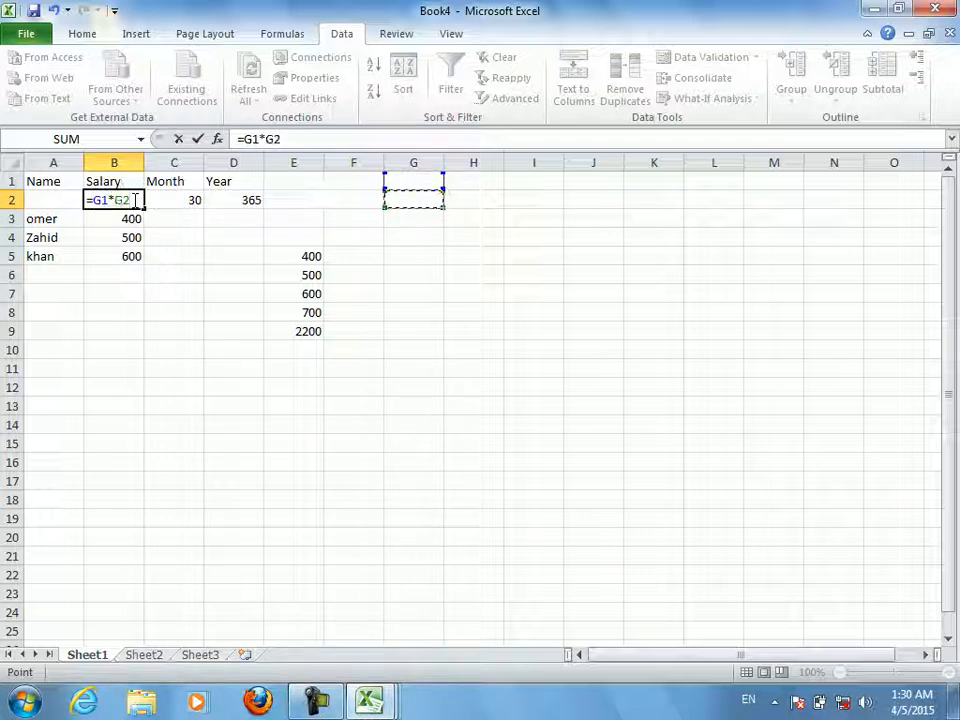
key(Return)
Create a two-variable data table on B2:D5 with G1 as the row input cell and G2 as the column input cell
click(133, 200)
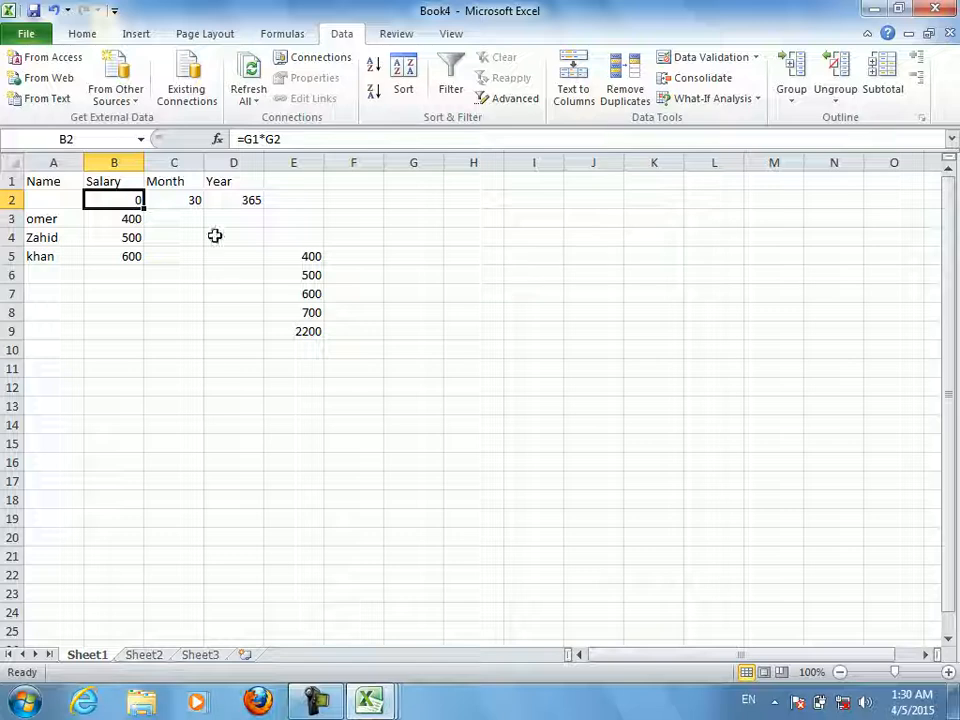
drag(180, 200, 230, 238)
drag(133, 201, 239, 256)
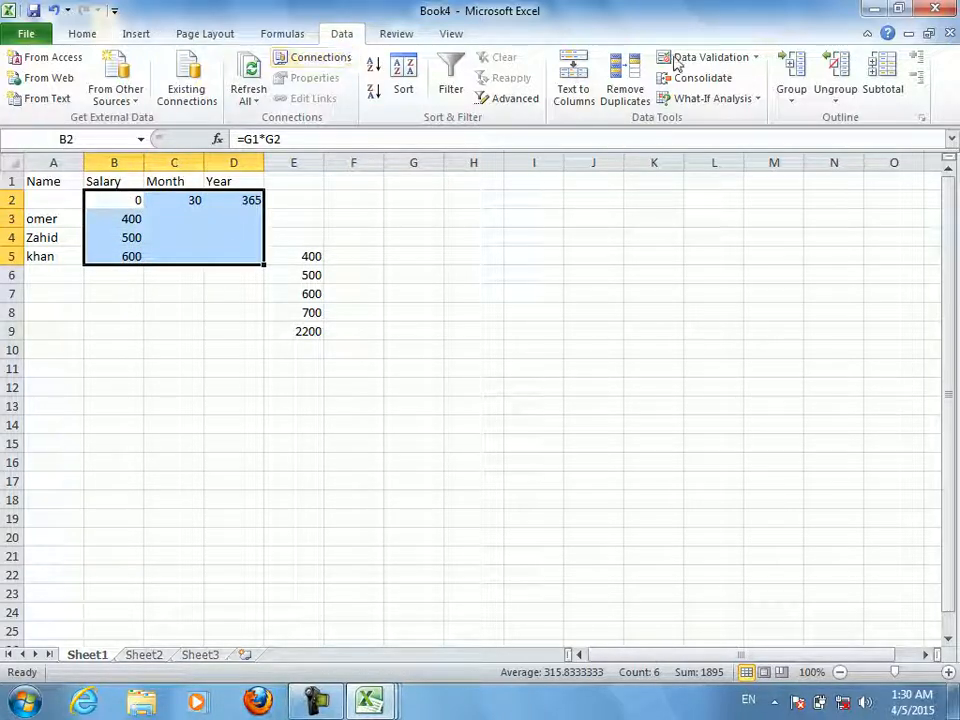
click(714, 100)
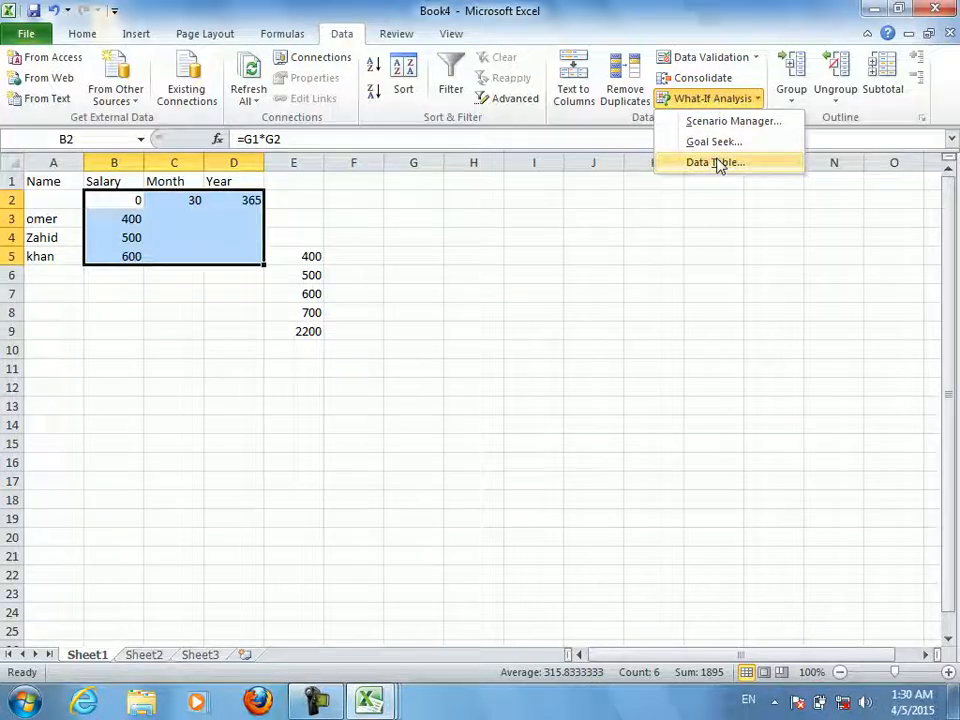
click(716, 162)
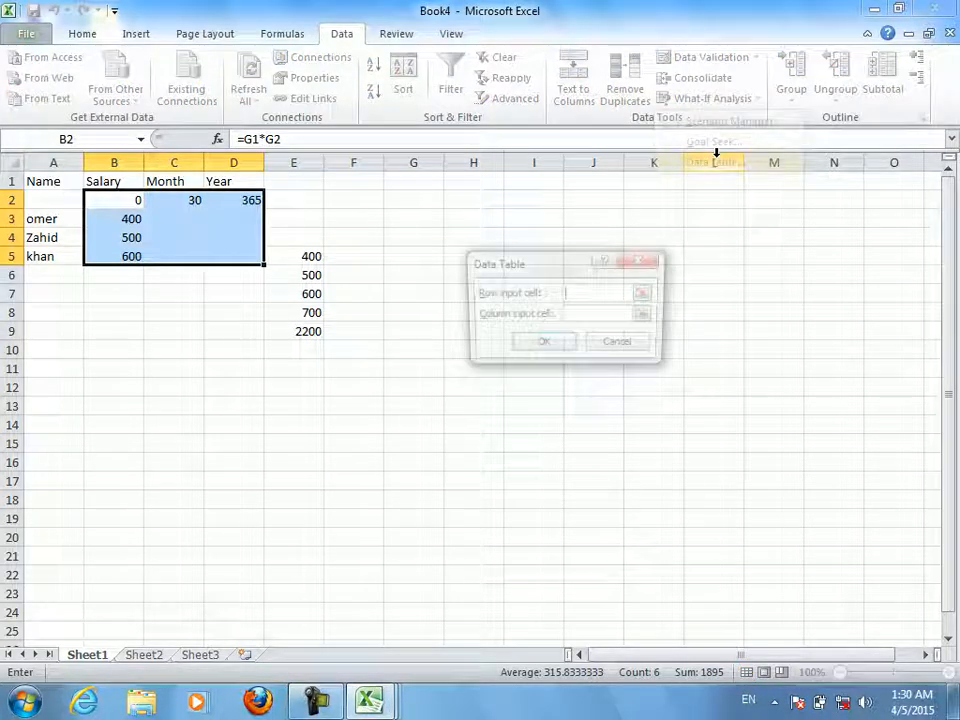
click(646, 293)
click(430, 181)
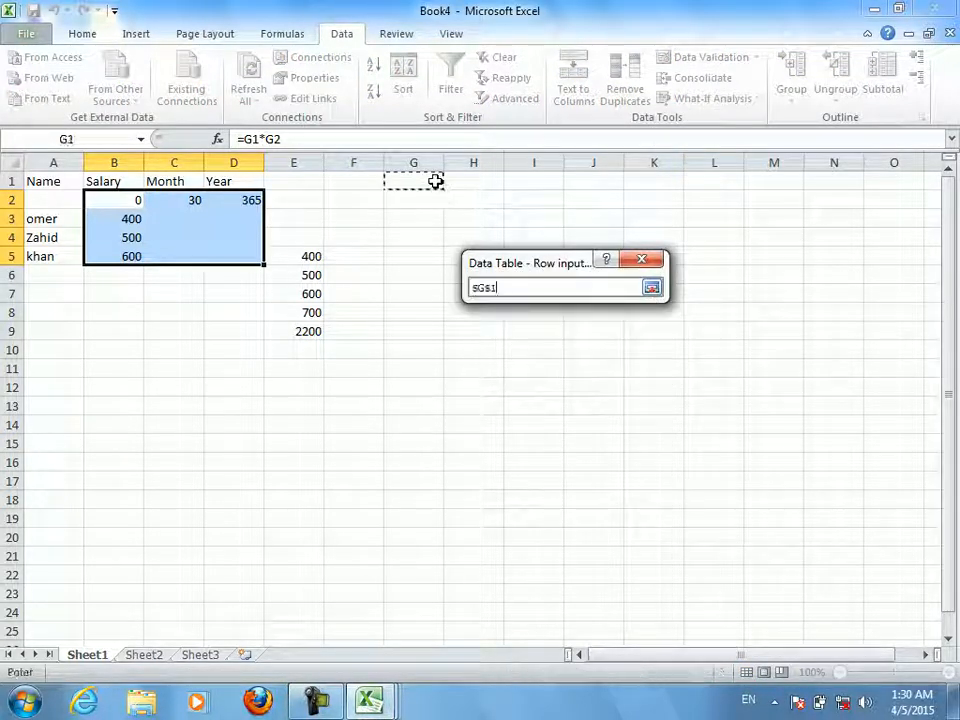
click(651, 288)
click(645, 315)
click(412, 197)
click(651, 288)
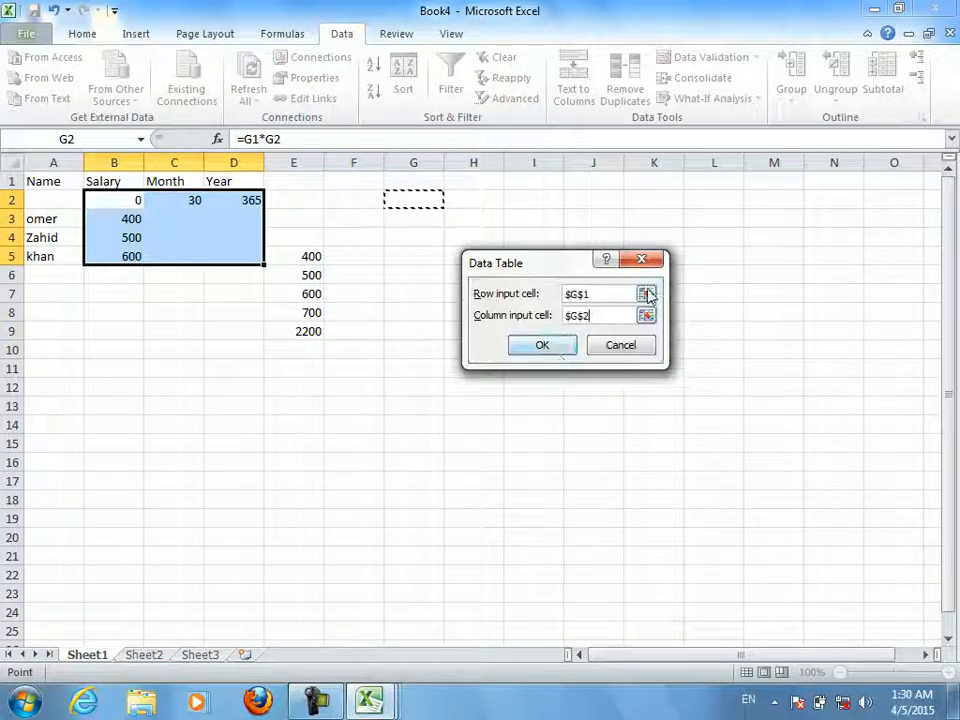
click(560, 357)
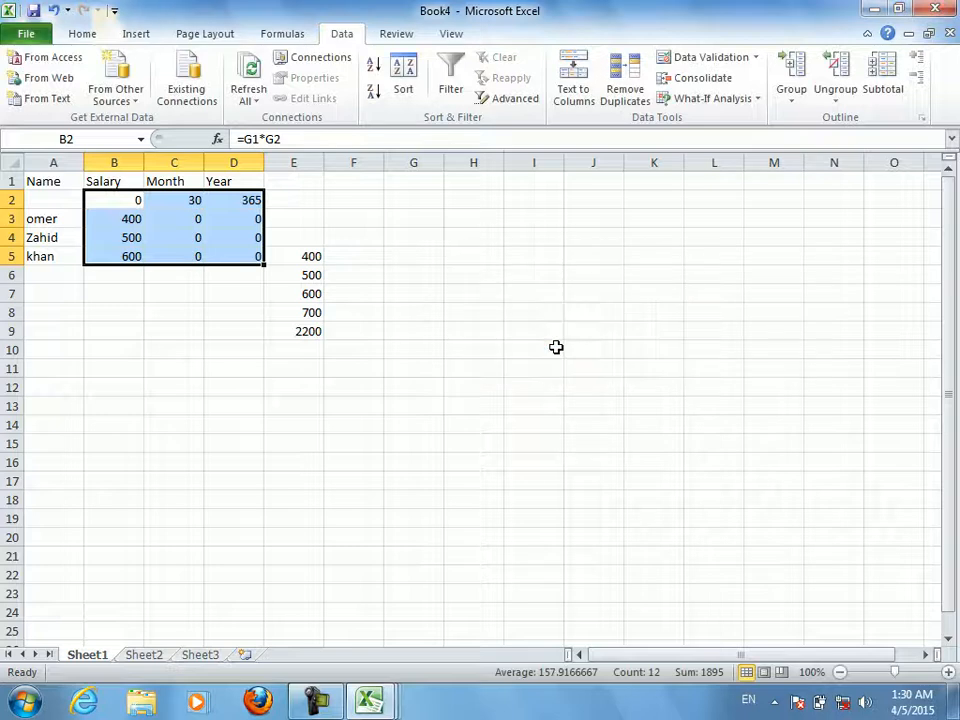
Set the calculation mode to Automatic and check the data table cells in C3:D5
click(200, 238)
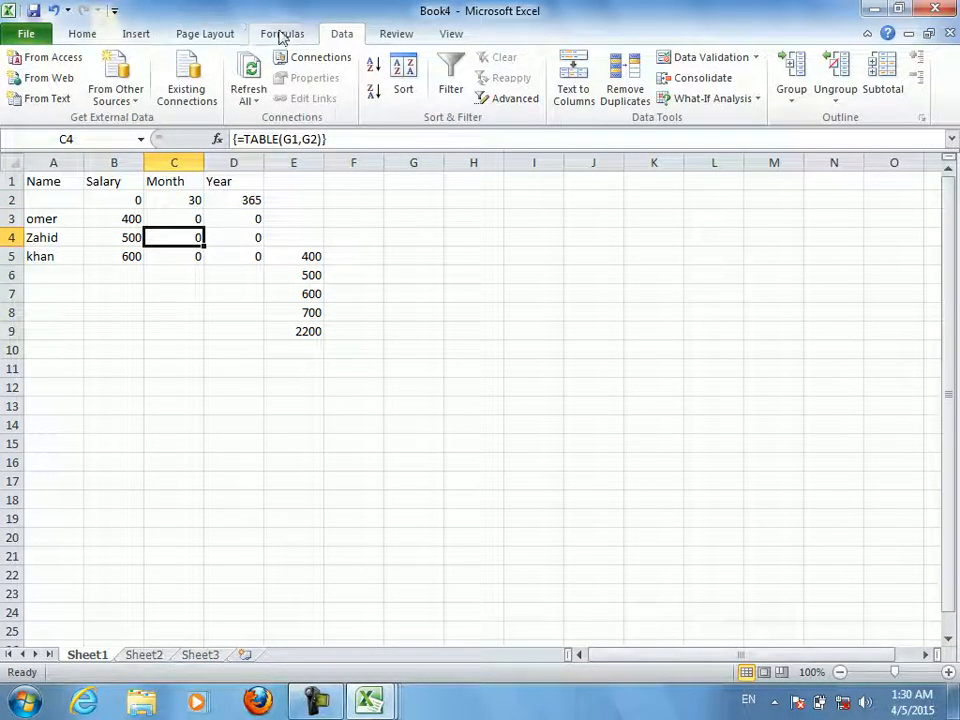
click(279, 35)
click(874, 100)
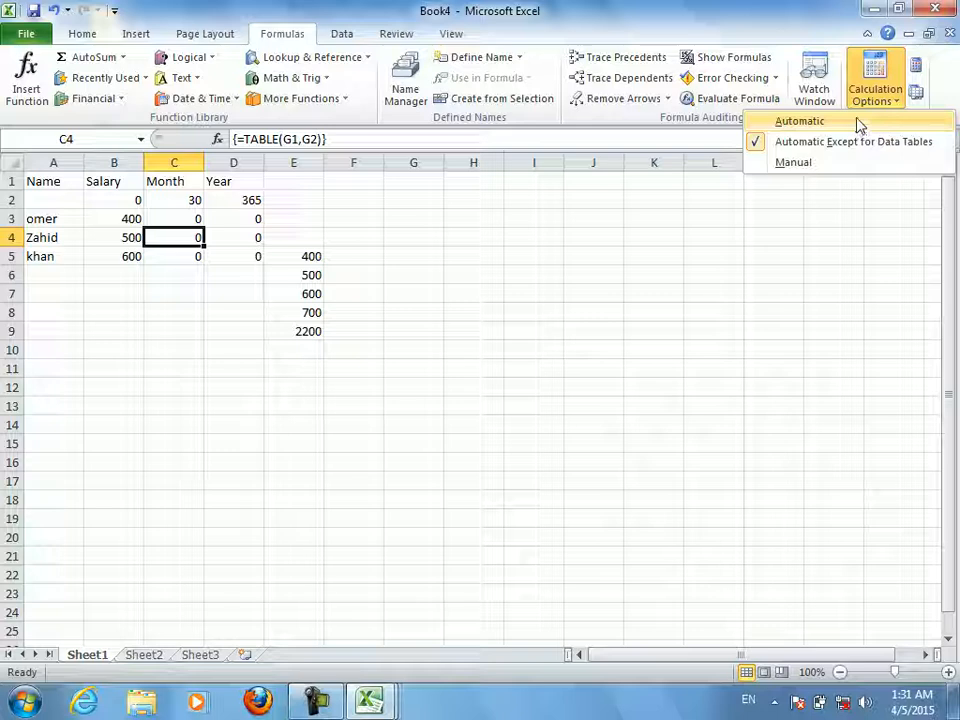
click(858, 122)
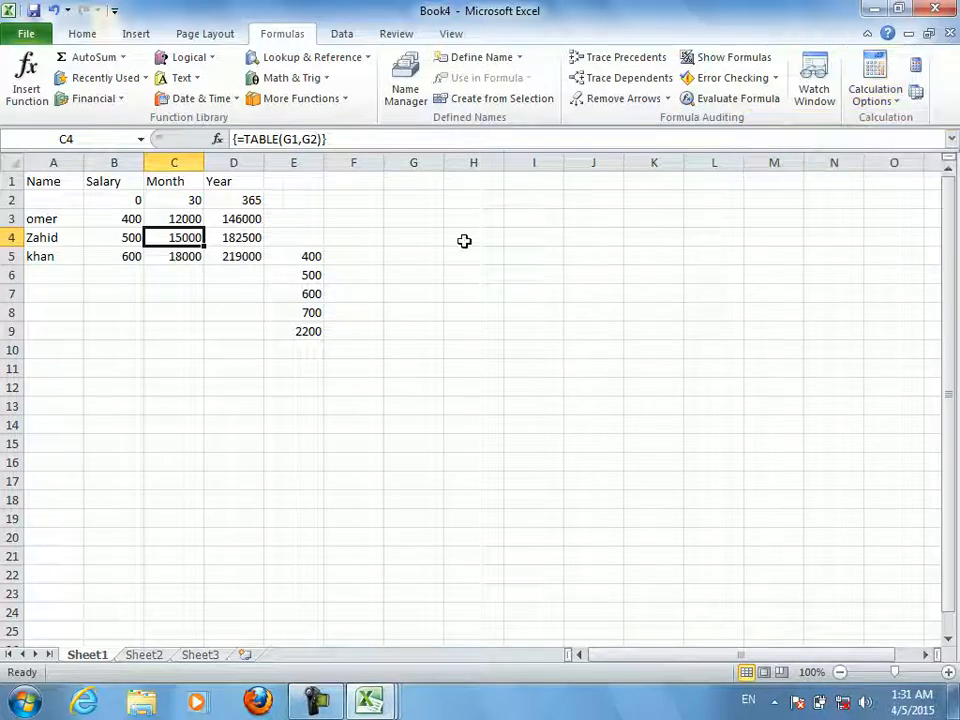
click(174, 219)
click(178, 238)
click(176, 255)
click(229, 220)
click(231, 238)
click(226, 255)
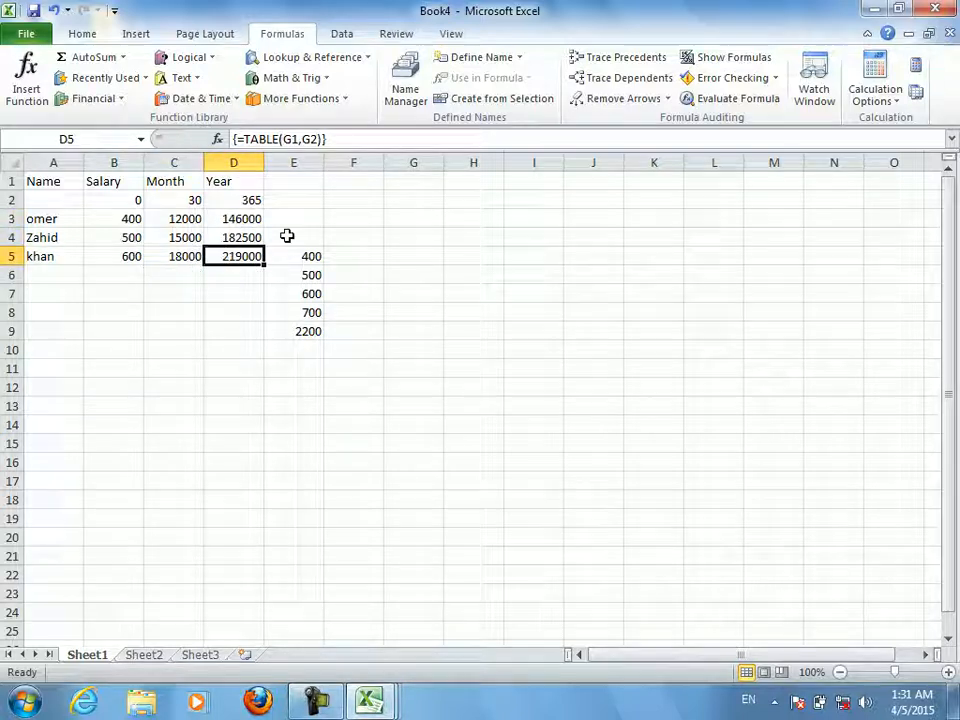
Set the calculation mode to Manual and enter 30 in cell E5
click(879, 106)
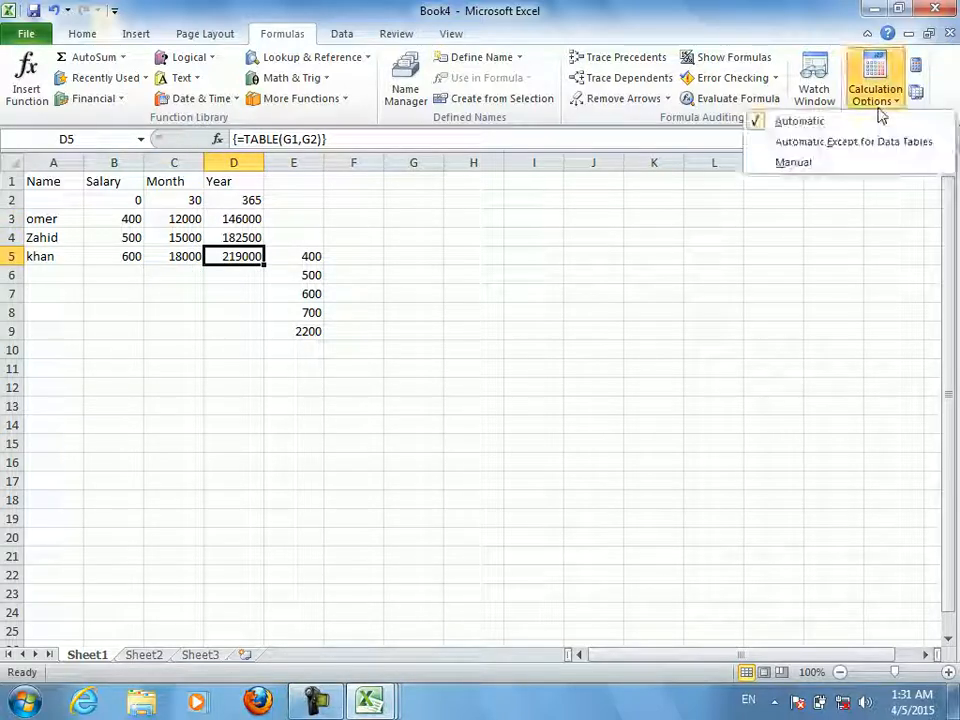
click(804, 163)
drag(200, 199, 242, 236)
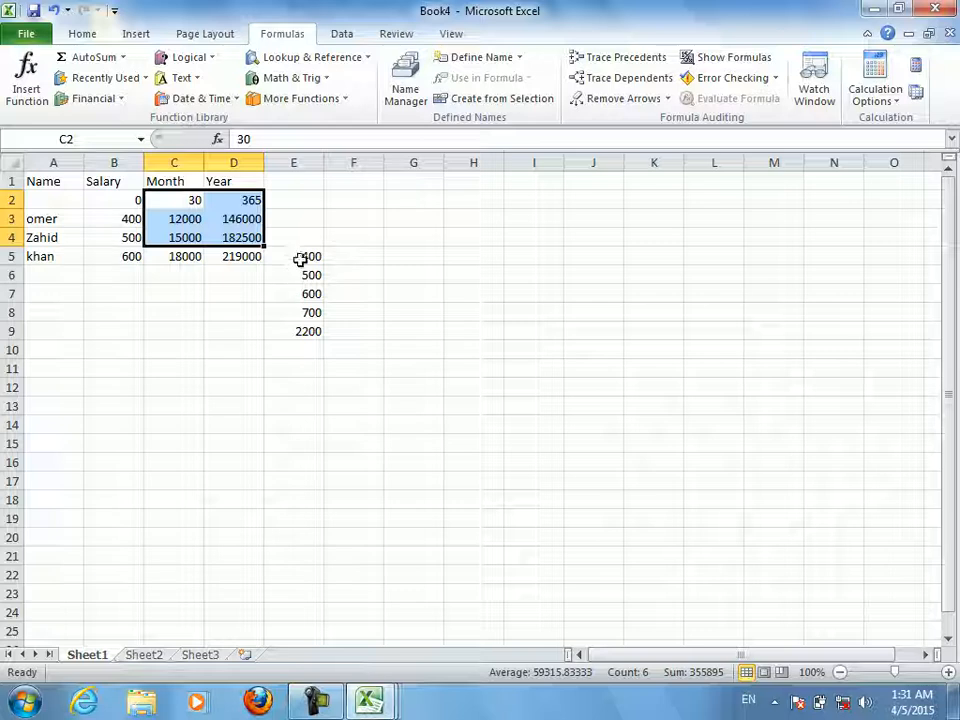
click(300, 258)
text(30)
key(Return)
text(20/5)
key(Page_Down)
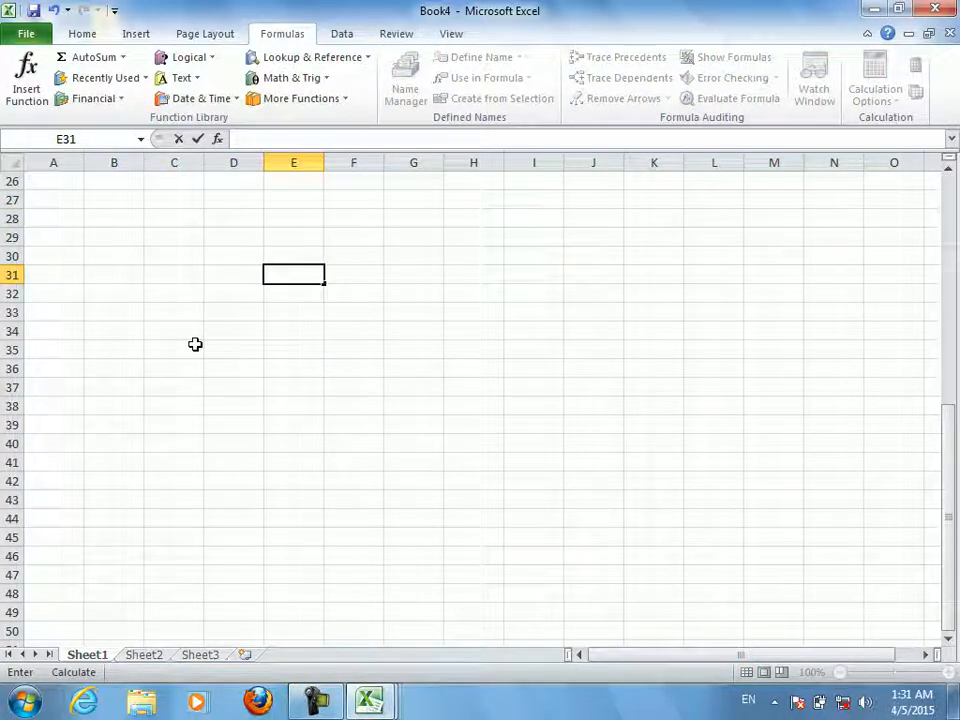
key(ctrl+Up)
key(ctrl+Up)
key(ctrl+Up)
key(Down)
key(Down)
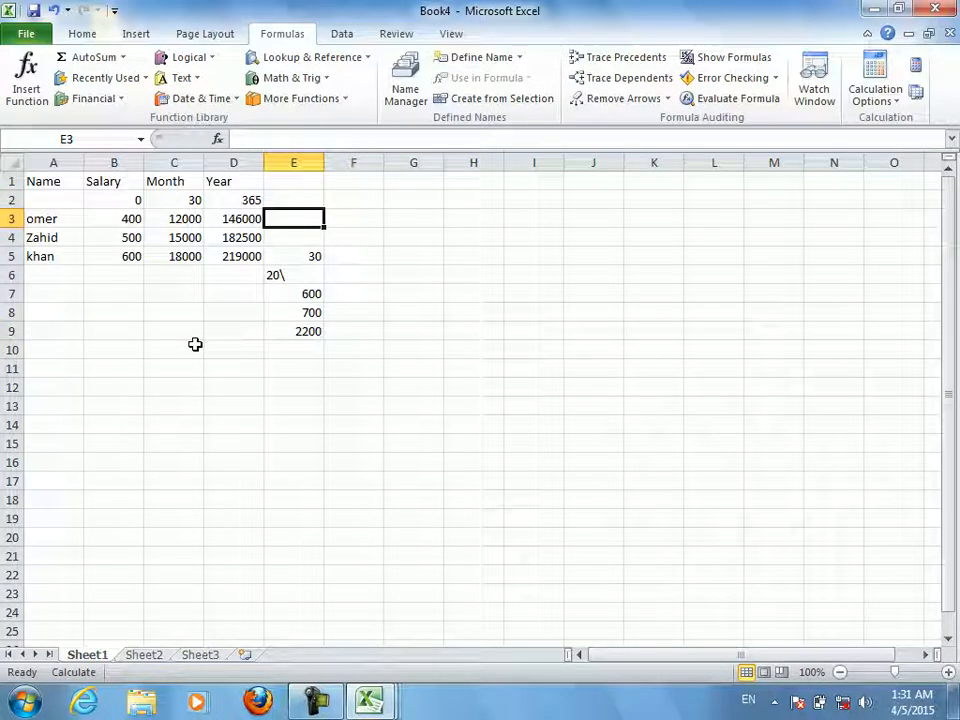
key(Down)
key(Down)
key(Down)
Enter 40, 50 and 60 in cells E6 to E8 and recalculate the whole workbook
text(40)
key(Return)
text(50)
key(Return)
text(60)
key(Return)
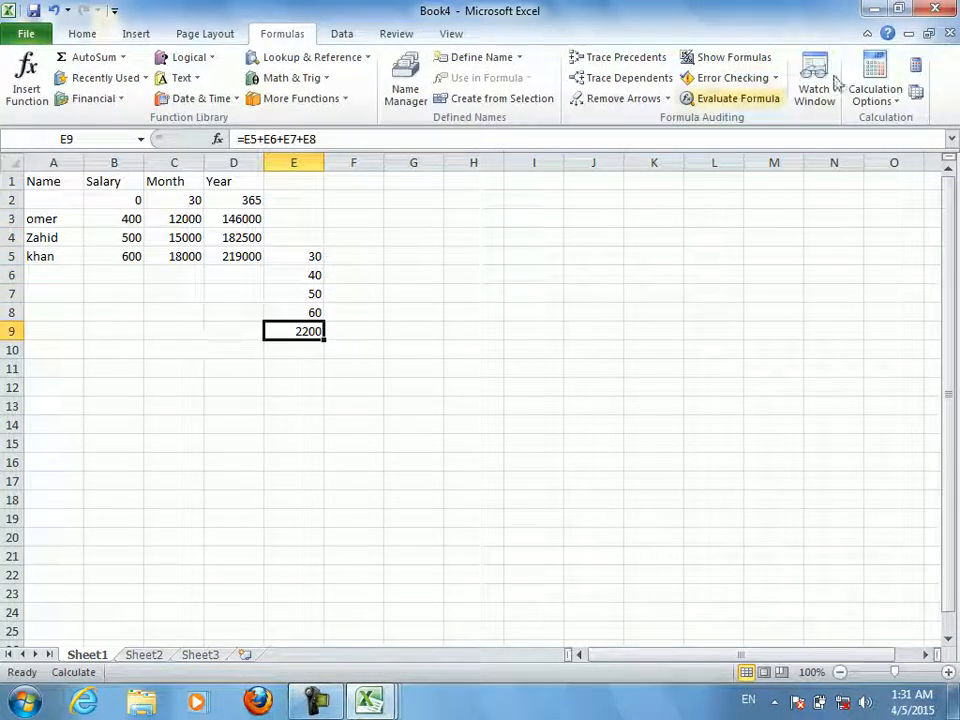
click(919, 66)
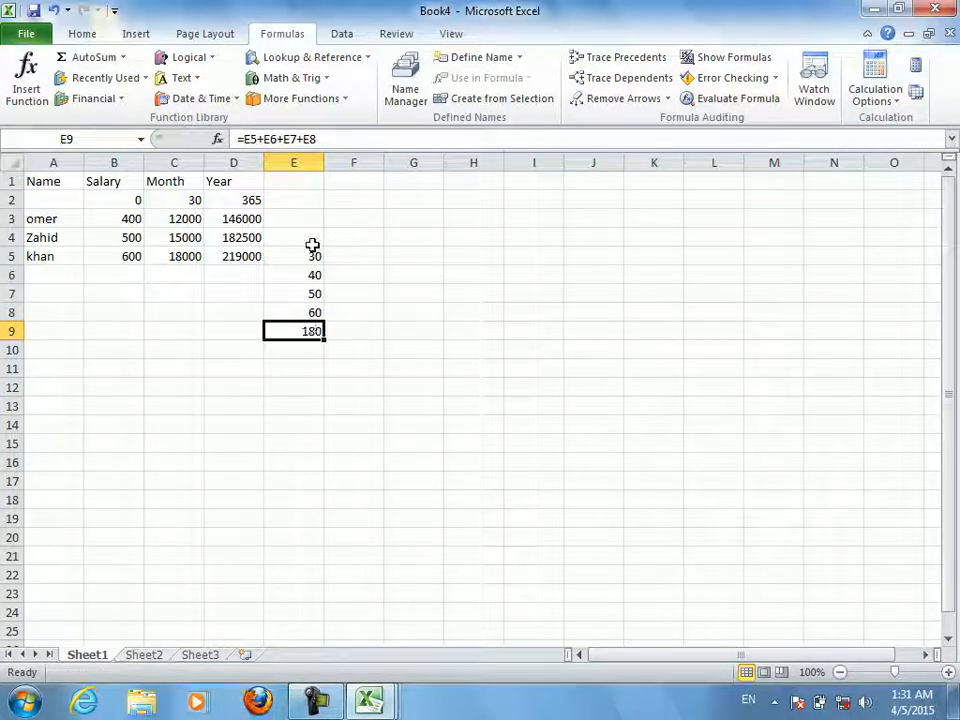
Enter the value 34 in each of the cells I5 to I9
click(534, 256)
text(34)
key(Return)
text(34)
key(Return)
text(34)
key(Return)
key(Return)
text(34)
key(Return)
key(Up)
key(Up)
text(34)
key(Return)
key(Return)
key(Return)
Add up I5:I9 in cell I10 with the formula =SUM(I5:I9)
key(Up)
key(alt+equal)
key(ctrl+Return)
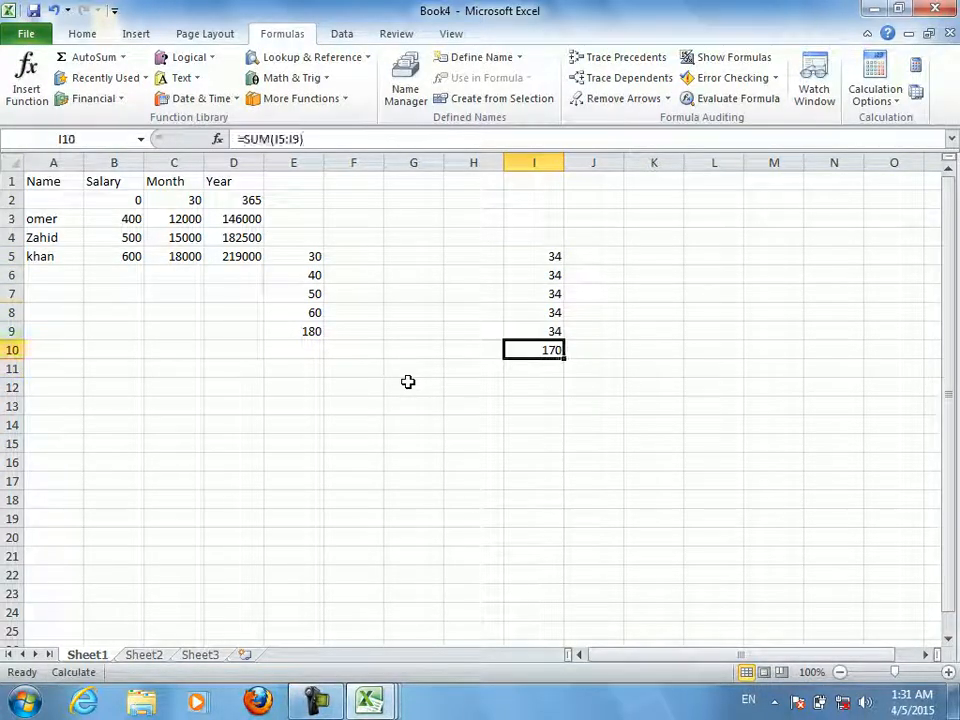
Change cells I5 to I8 to 333, 4555, 66 and 4344, and check the total cells E9 and I10
key(Up)
key(Up)
key(Up)
key(Up)
key(Up)
text(333)
key(Return)
text(4555)
key(Return)
text(66)
key(Return)
text(4344)
key(Return)
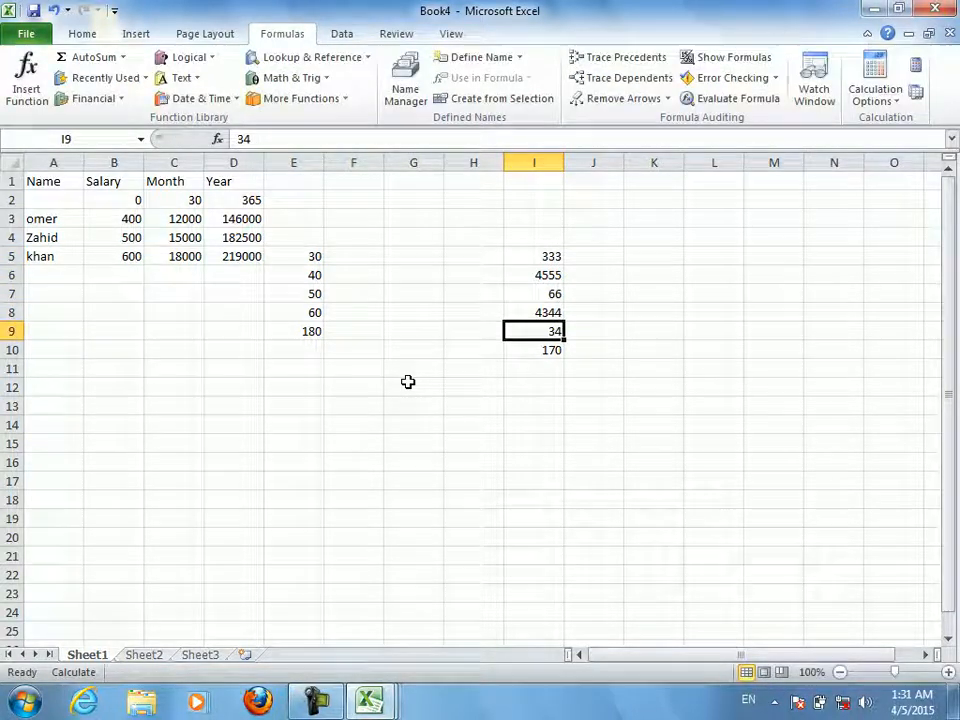
click(310, 336)
click(534, 352)
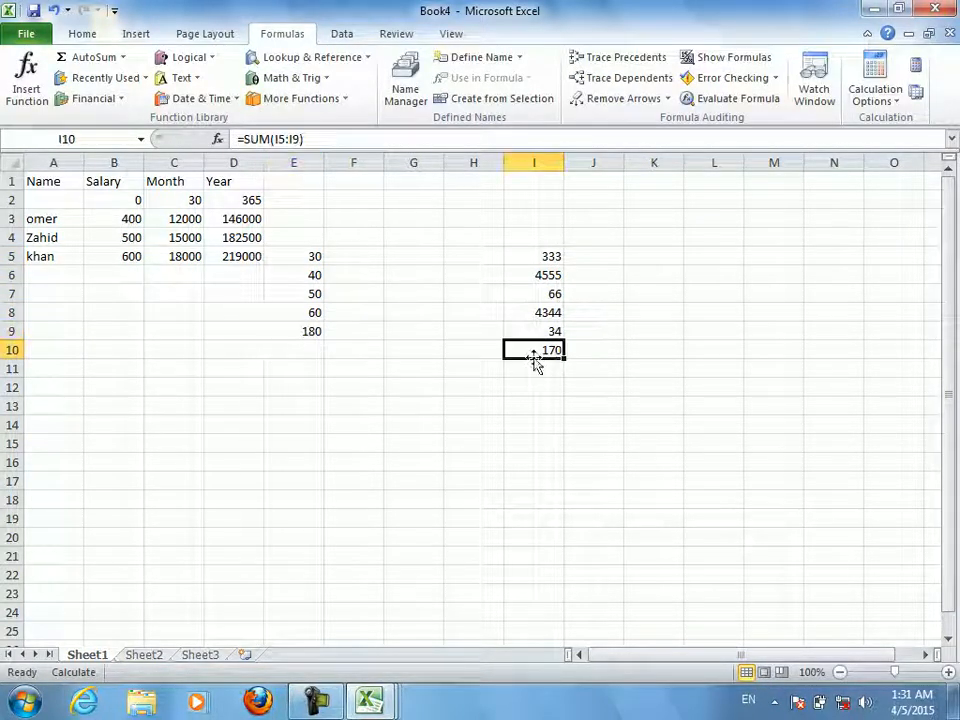
Set cell E5 to 45 and cell E7 to 343
click(315, 257)
text(45)
click(315, 294)
text(343)
click(313, 311)
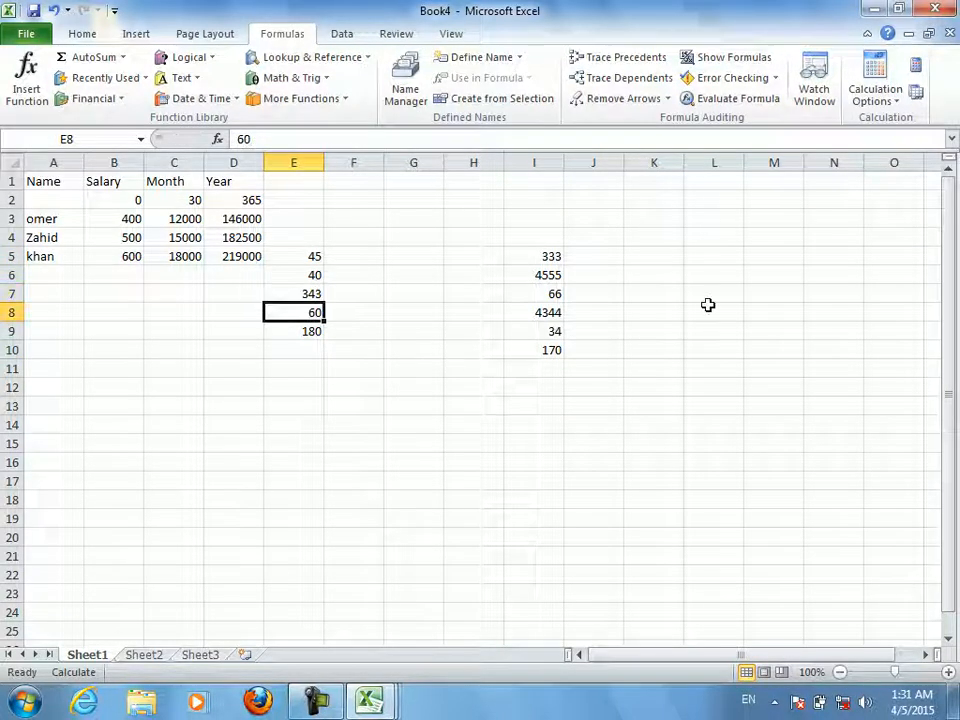
Recalculate only the current sheet and check the totals in I10 and E9
click(916, 92)
click(530, 348)
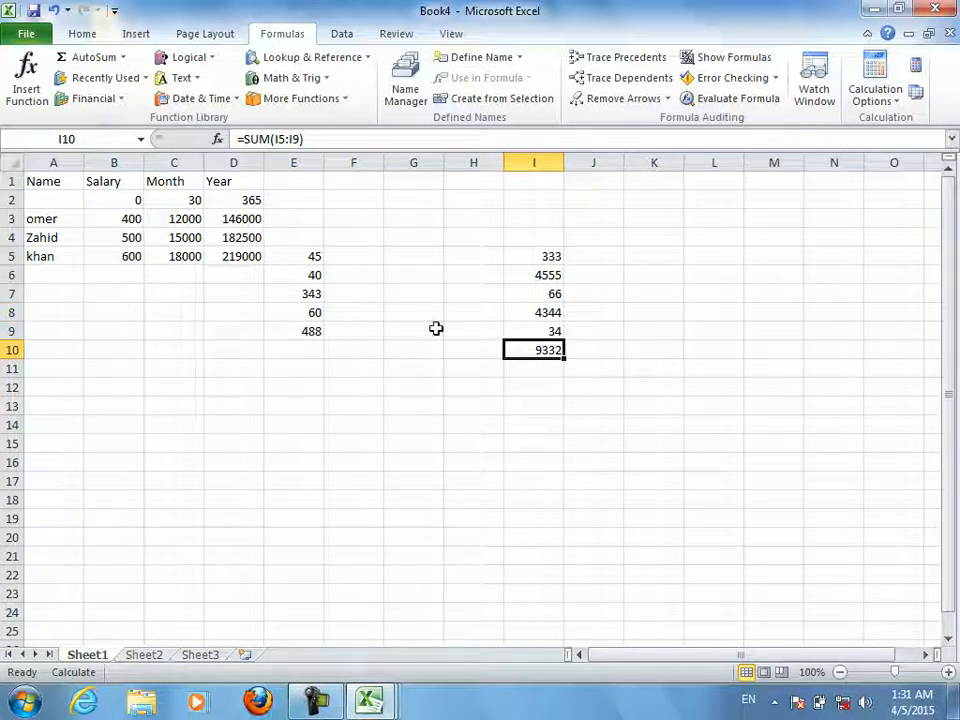
click(314, 331)
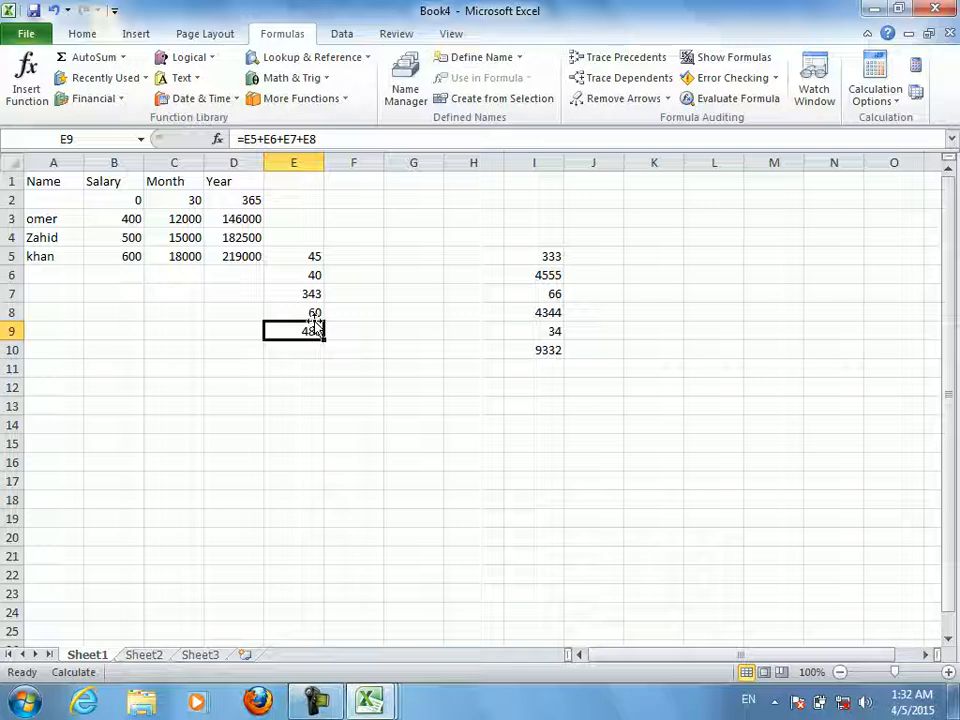
Bring up the data commands and close the Book4 workbook without saving its changes
click(354, 31)
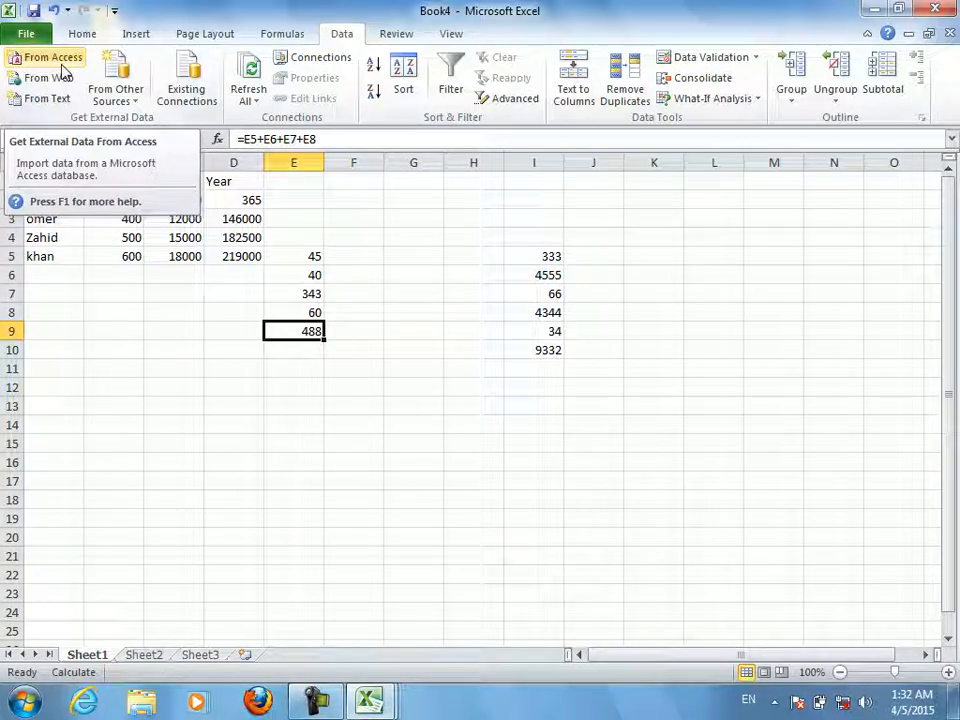
click(408, 253)
click(536, 235)
key(alt+F4)
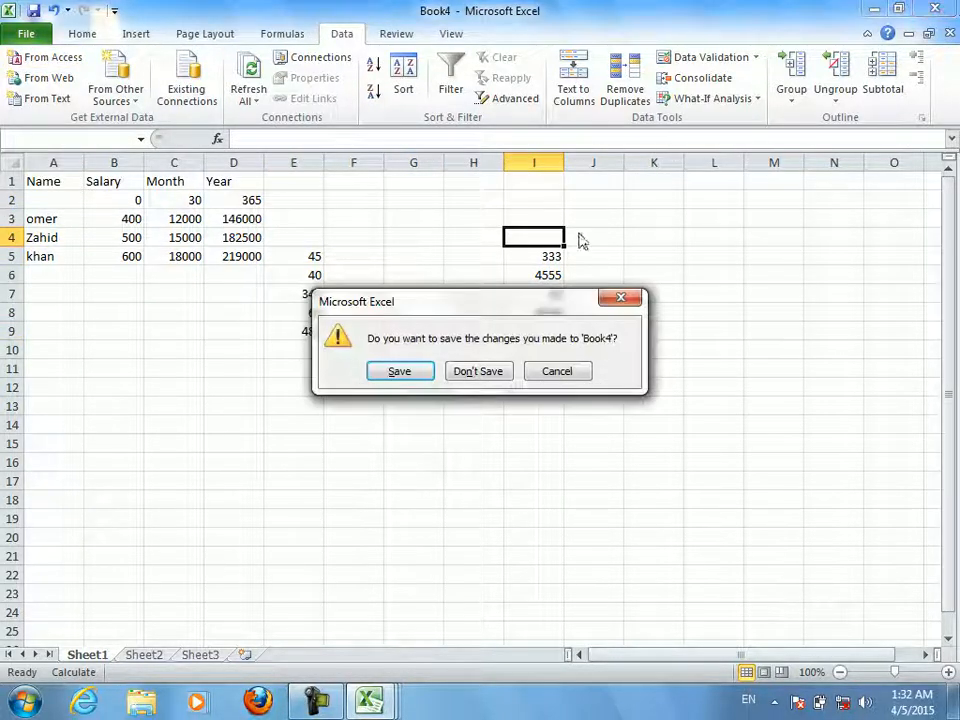
click(484, 372)
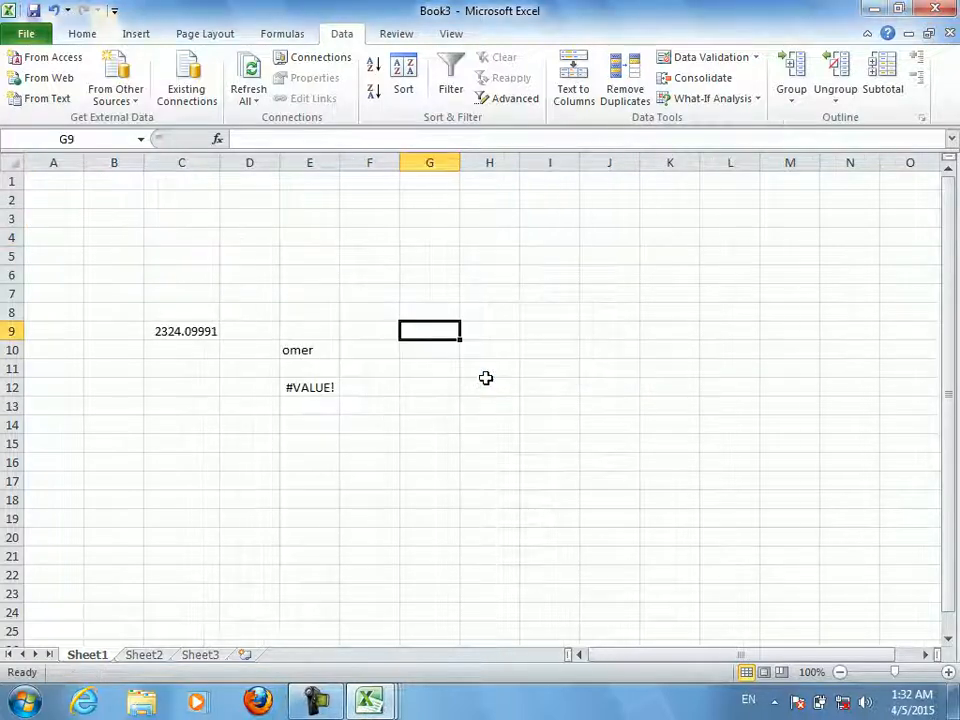